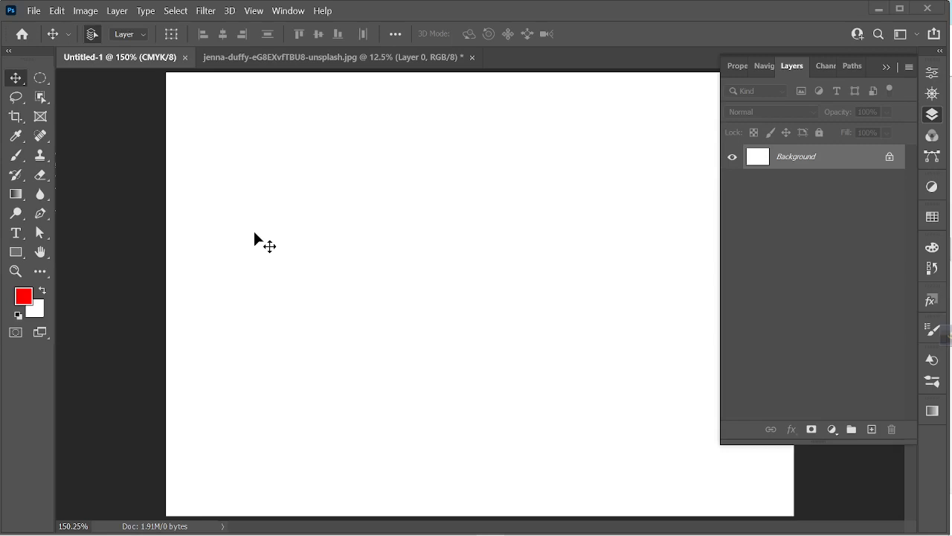
Examine the tool variants and options of the Object Selection, Lasso and Marquee groups, plus the available selection commands
{"action": "left_click", "coordinate": [40, 97]}
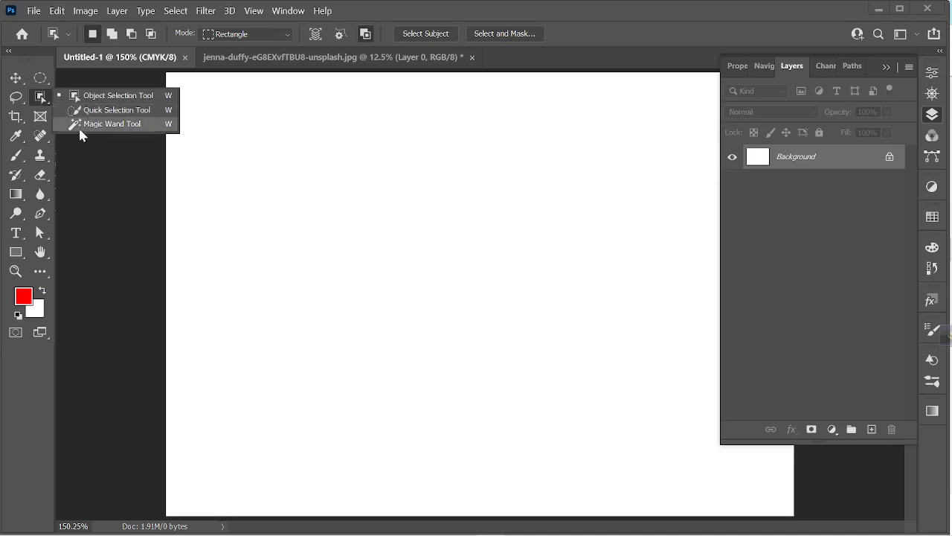
{"action": "left_click", "coordinate": [24, 50]}
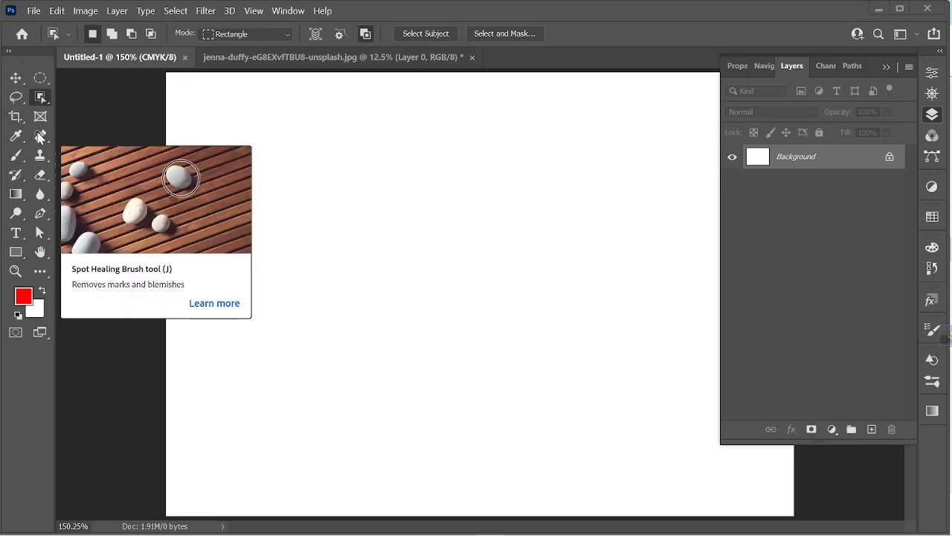
{"action": "left_click", "coordinate": [15, 99]}
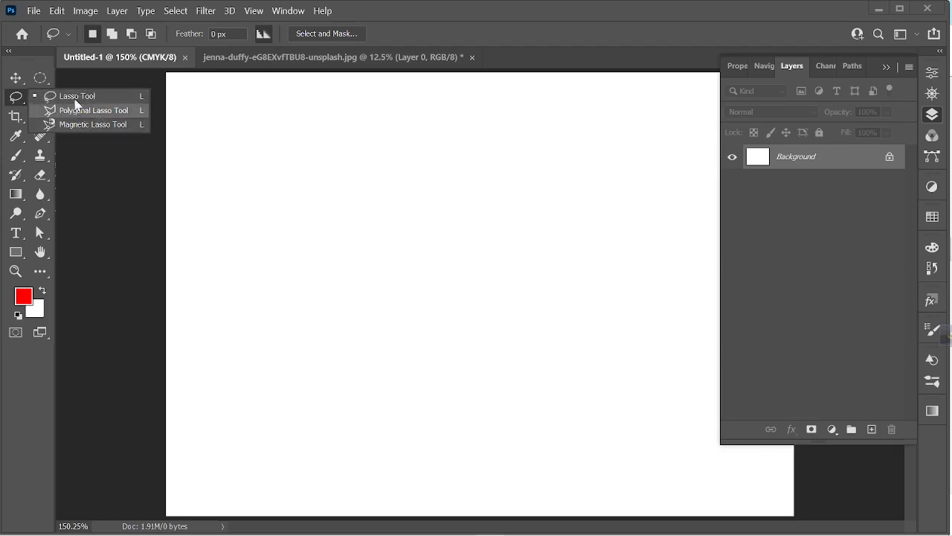
{"action": "left_click", "coordinate": [34, 60]}
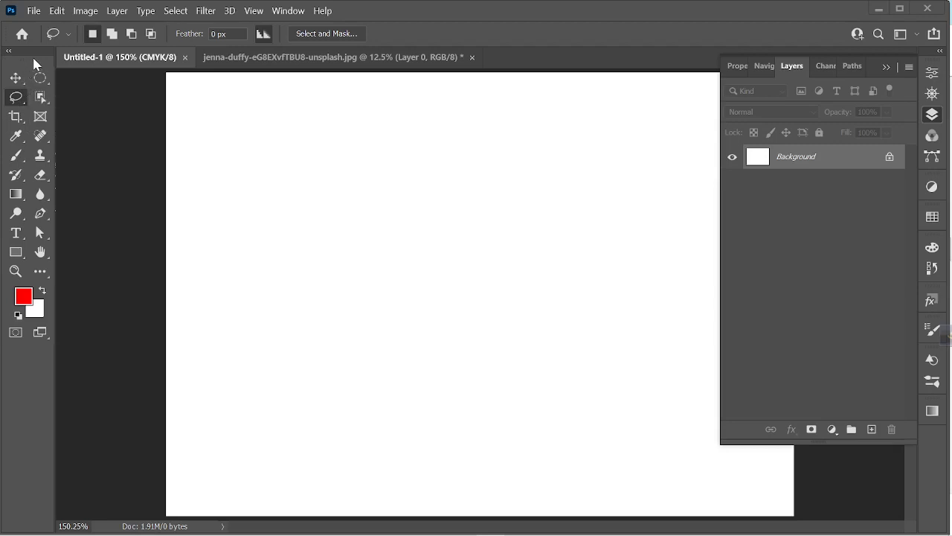
{"action": "left_click_drag", "start_coordinate": [34, 60], "coordinate": [34, 62]}
{"action": "left_click", "coordinate": [41, 82]}
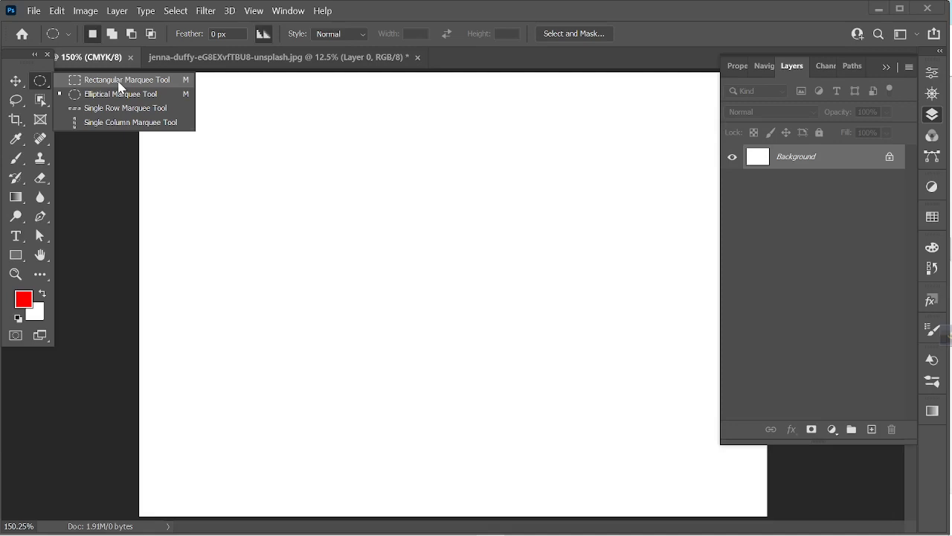
{"action": "left_click", "coordinate": [20, 68]}
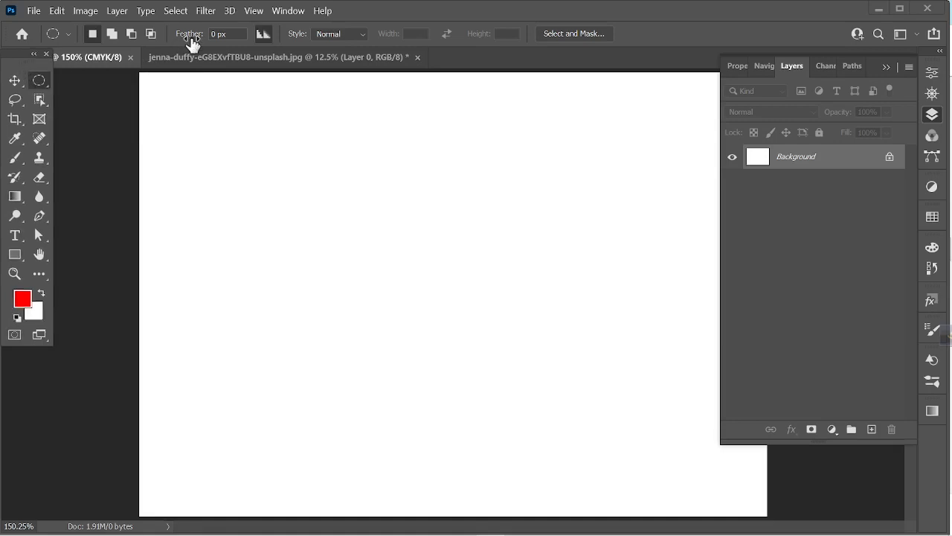
{"action": "left_click", "coordinate": [39, 100]}
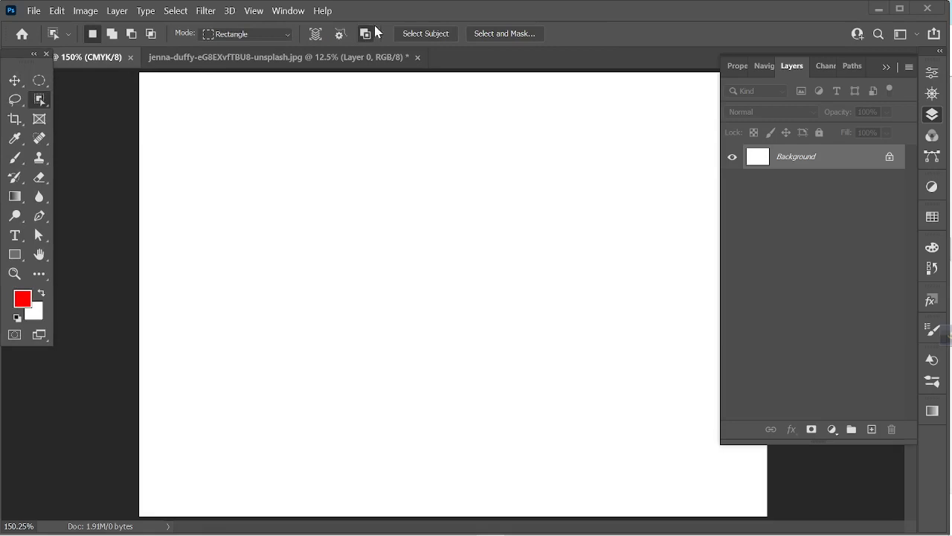
{"action": "left_click", "coordinate": [423, 31]}
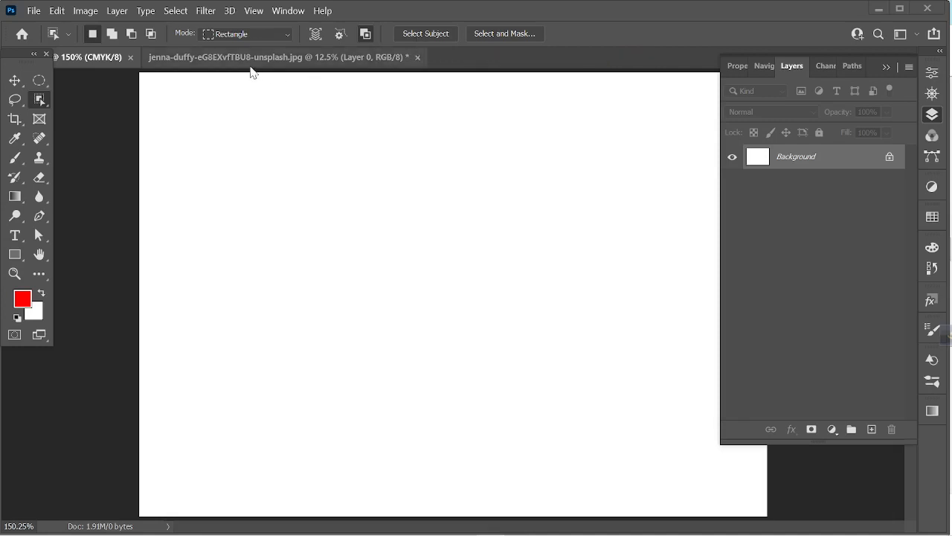
{"action": "left_click", "coordinate": [175, 10]}
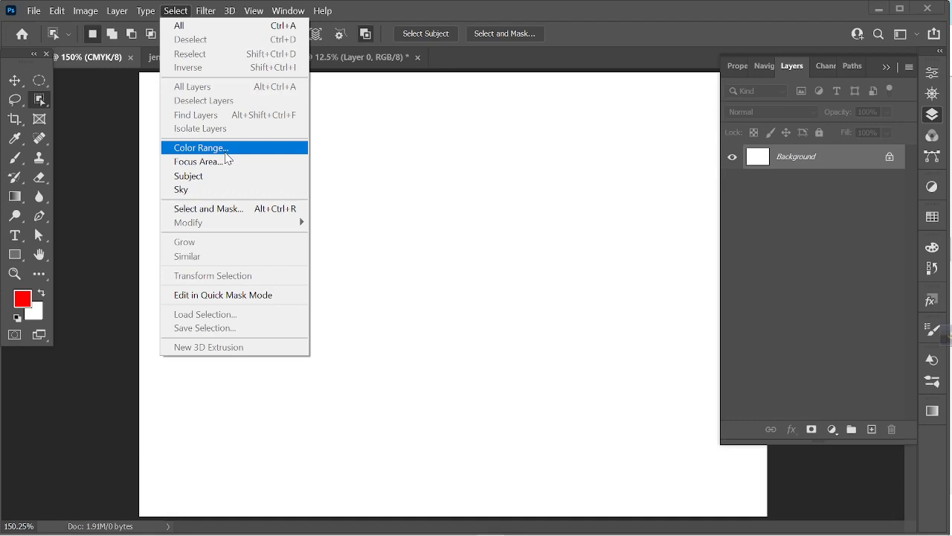
{"action": "left_click", "coordinate": [569, 12]}
{"action": "right_click", "coordinate": [42, 103]}
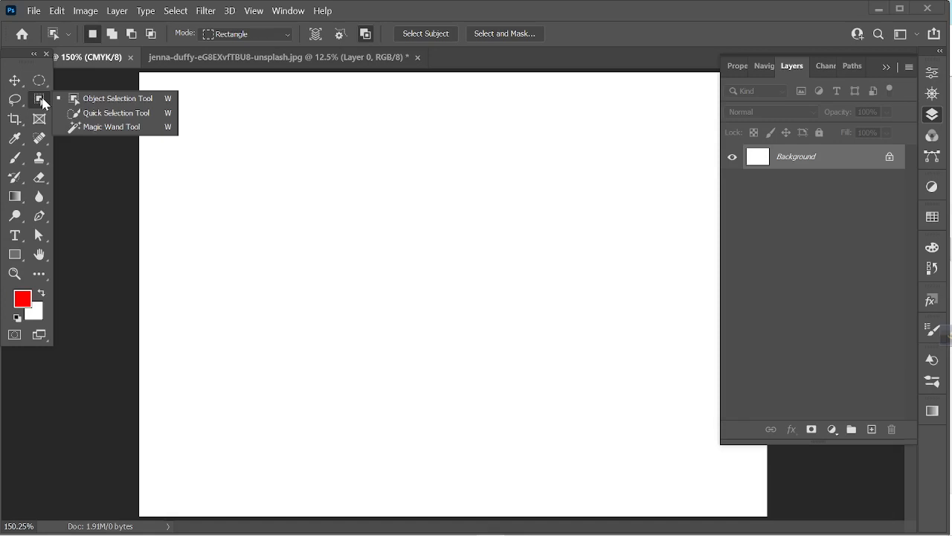
{"action": "left_click", "coordinate": [14, 100]}
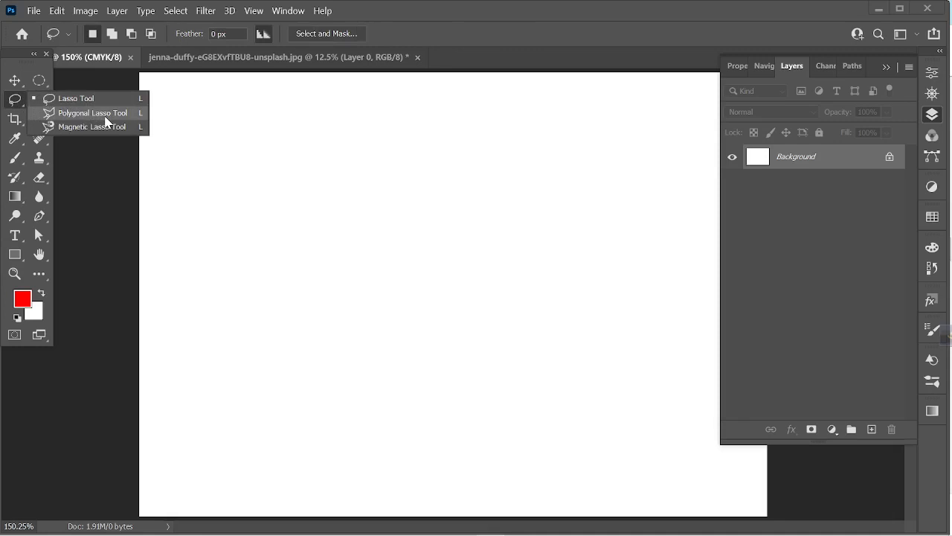
{"action": "left_click", "coordinate": [39, 81]}
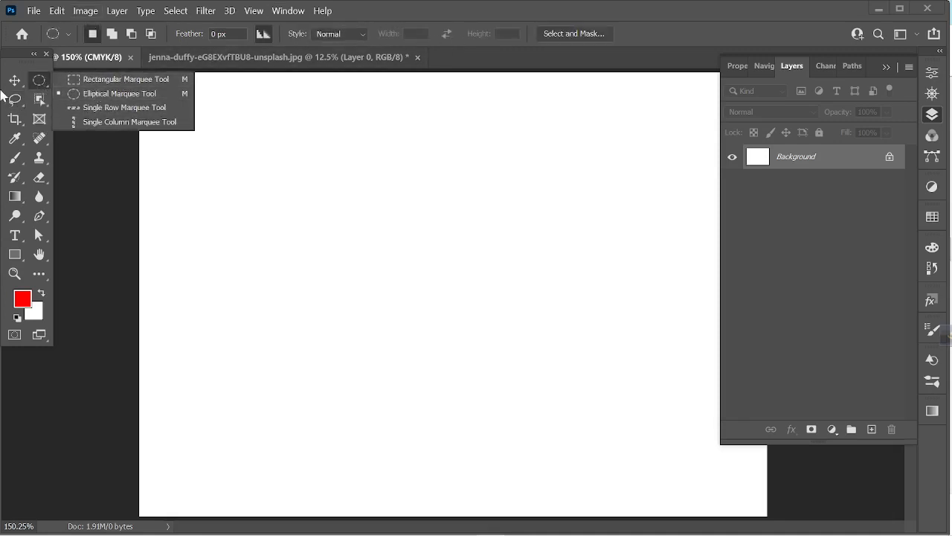
{"action": "left_click", "coordinate": [38, 99]}
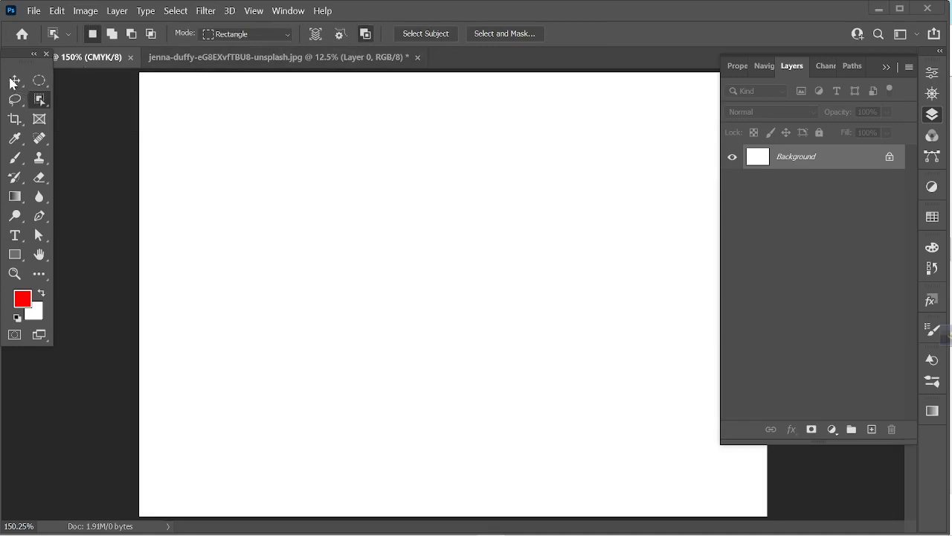
Compare the Move, Artboard, Lasso, Object Selection and Marquee tools, and review the editing and selection commands
{"action": "left_click", "coordinate": [12, 83]}
{"action": "left_click", "coordinate": [74, 94]}
{"action": "key", "text": "w"}
{"action": "left_click", "coordinate": [12, 84]}
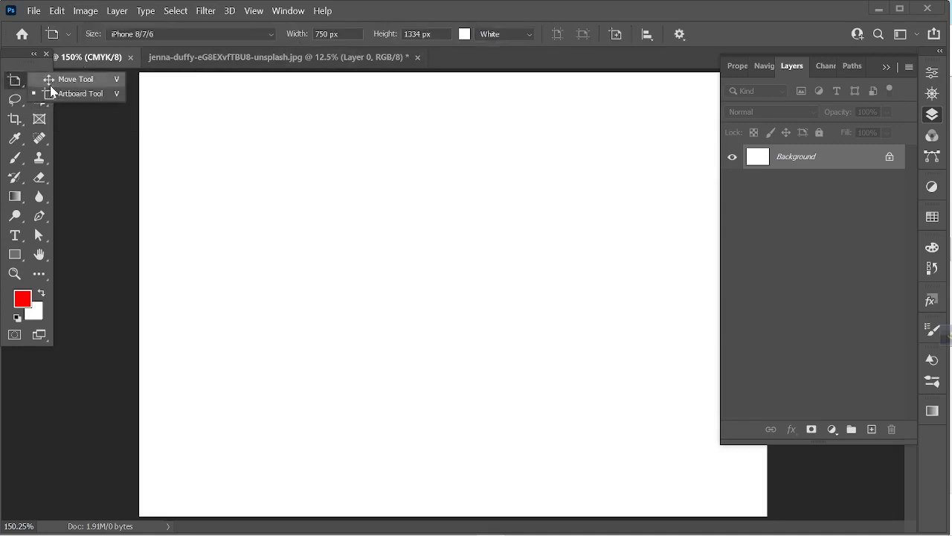
{"action": "left_click", "coordinate": [50, 83]}
{"action": "left_click", "coordinate": [39, 99]}
{"action": "left_click", "coordinate": [16, 100]}
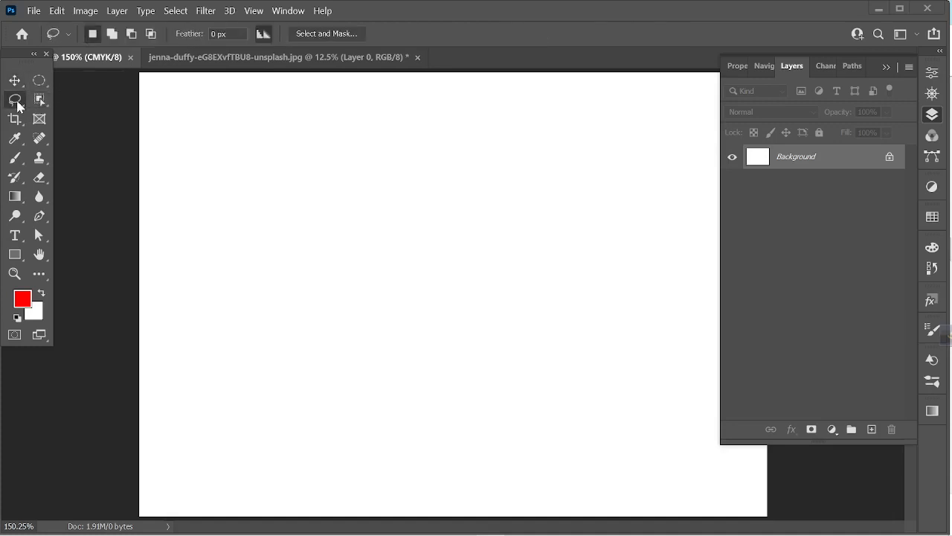
{"action": "left_click", "coordinate": [40, 99]}
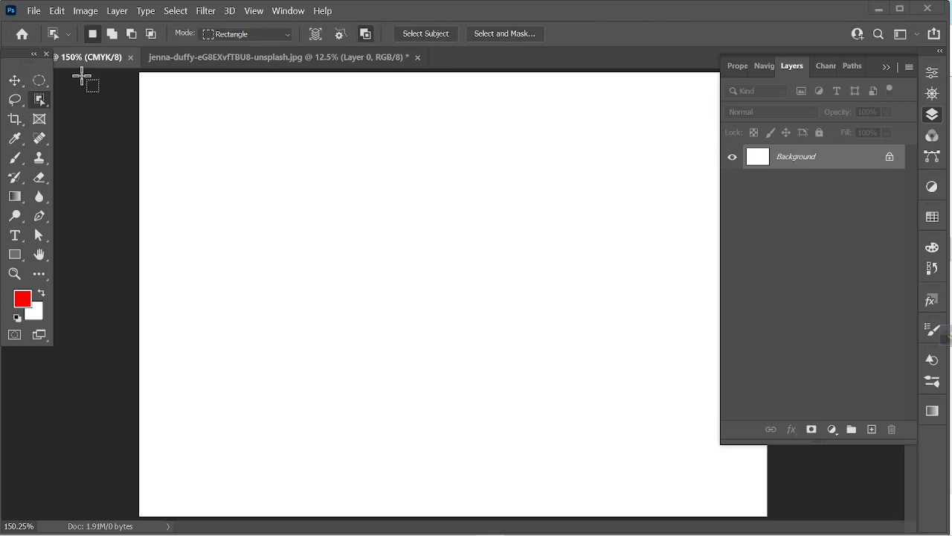
{"action": "left_click", "coordinate": [39, 81]}
{"action": "left_click", "coordinate": [15, 81]}
{"action": "left_click", "coordinate": [39, 80]}
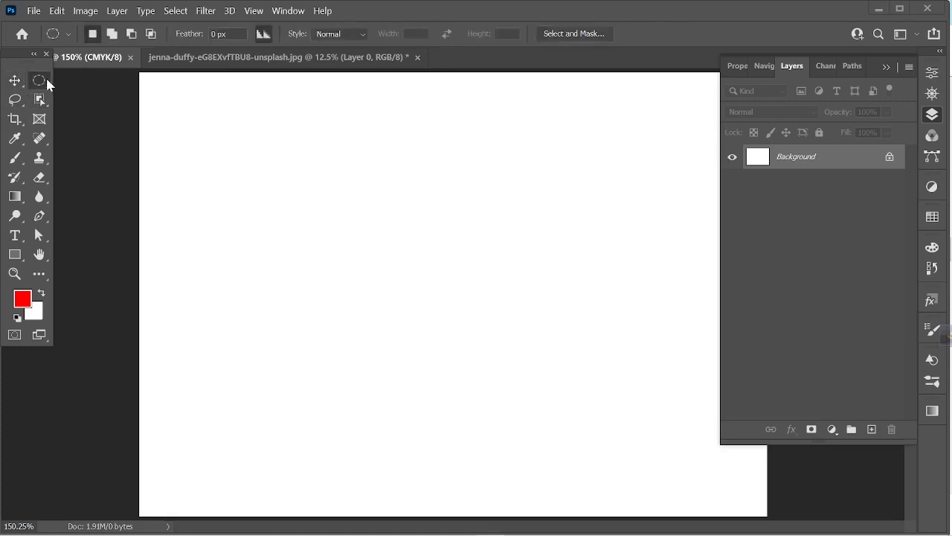
{"action": "left_click", "coordinate": [39, 99]}
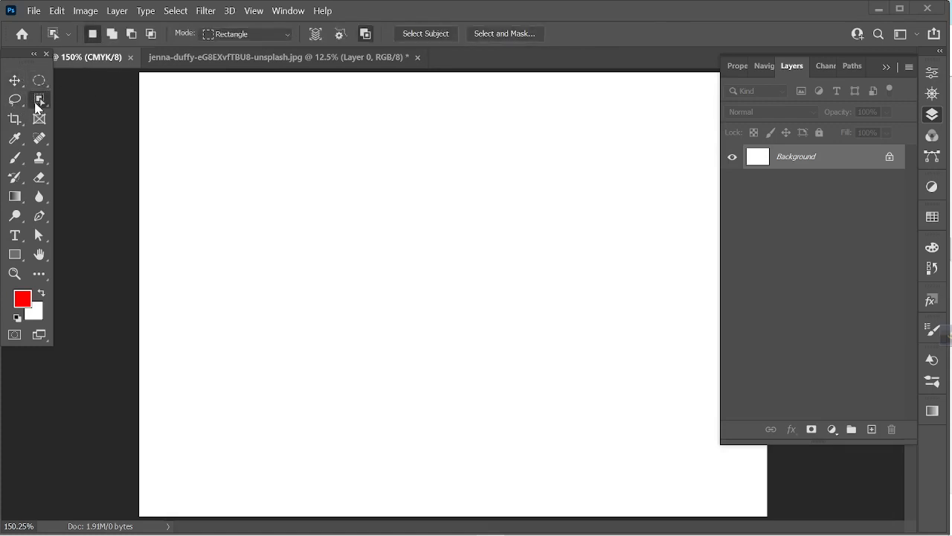
{"action": "left_click", "coordinate": [180, 15]}
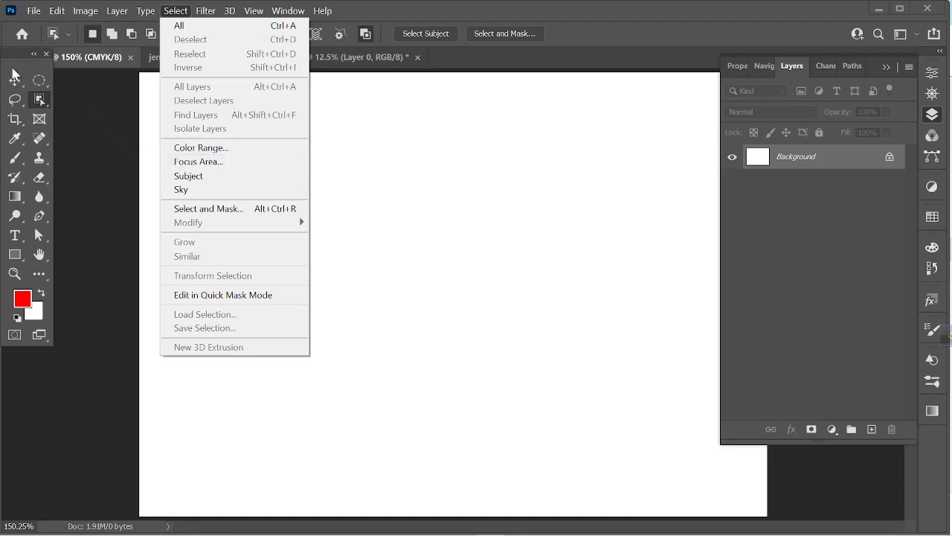
{"action": "left_click", "coordinate": [56, 11]}
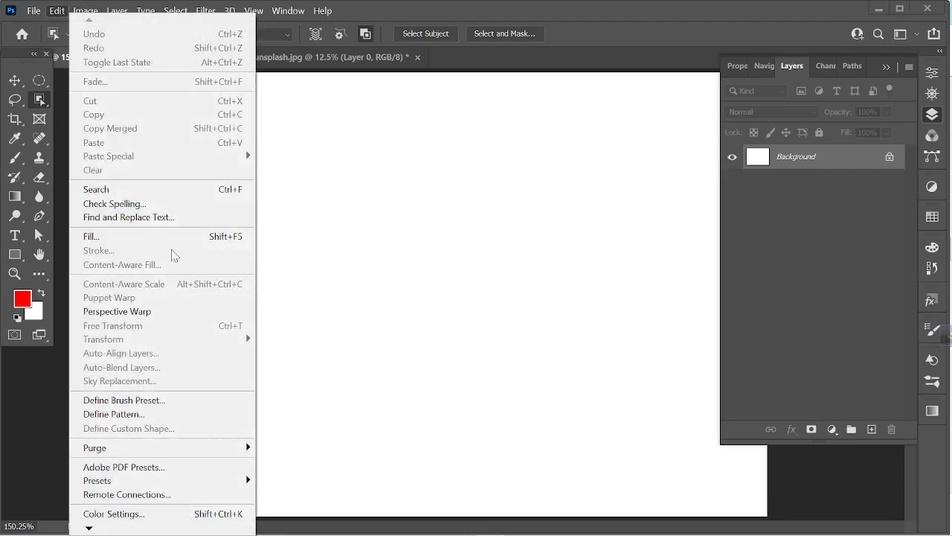
{"action": "mouse_move", "coordinate": [175, 10]}
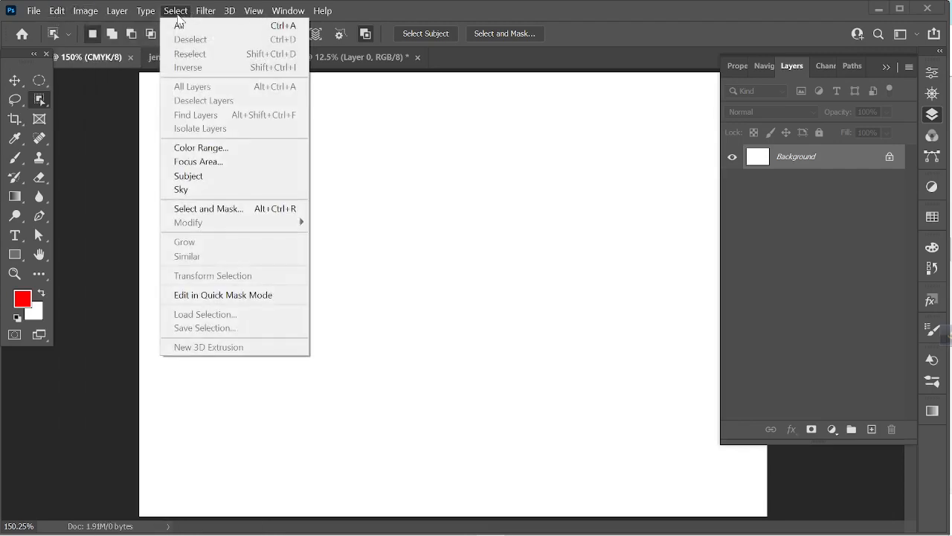
{"action": "left_click", "coordinate": [197, 187]}
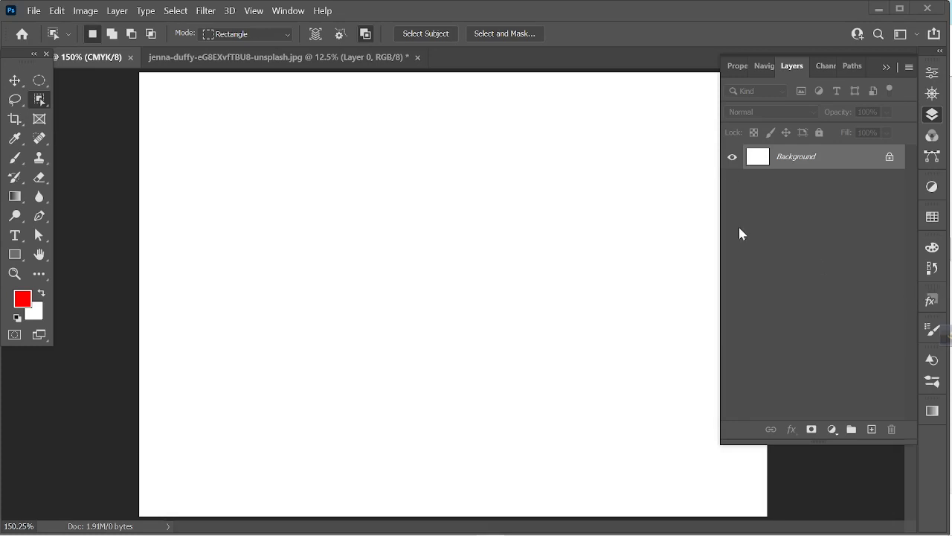
Try to move the locked Background layer of the blank document with the Move tool, declining its conversion to a normal layer
{"action": "left_click", "coordinate": [16, 80]}
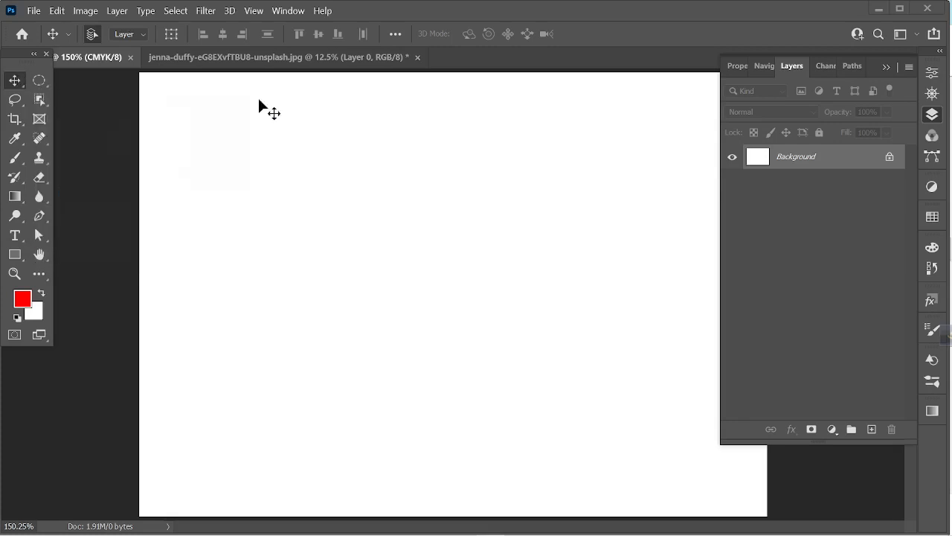
{"action": "left_click", "coordinate": [305, 60]}
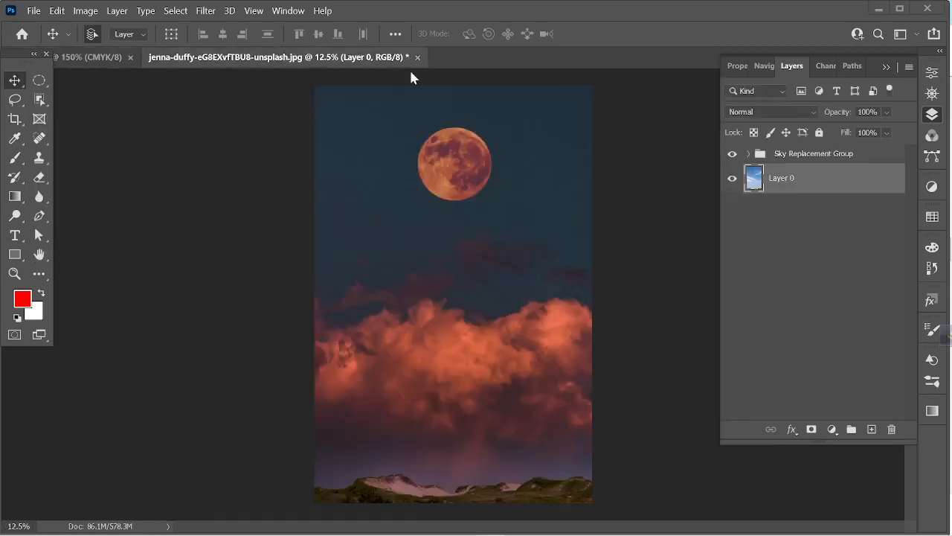
{"action": "left_click", "coordinate": [92, 63]}
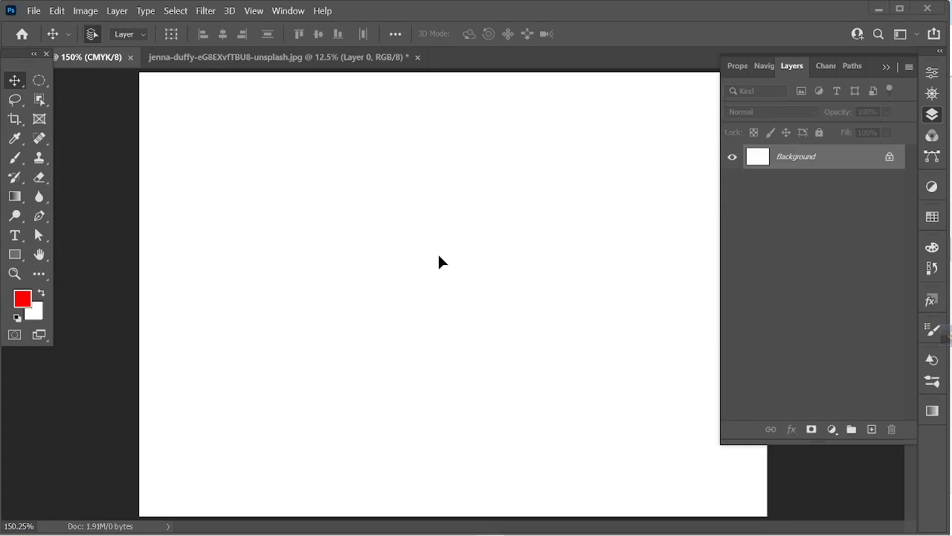
{"action": "left_click_drag", "start_coordinate": [439, 256], "coordinate": [298, 273]}
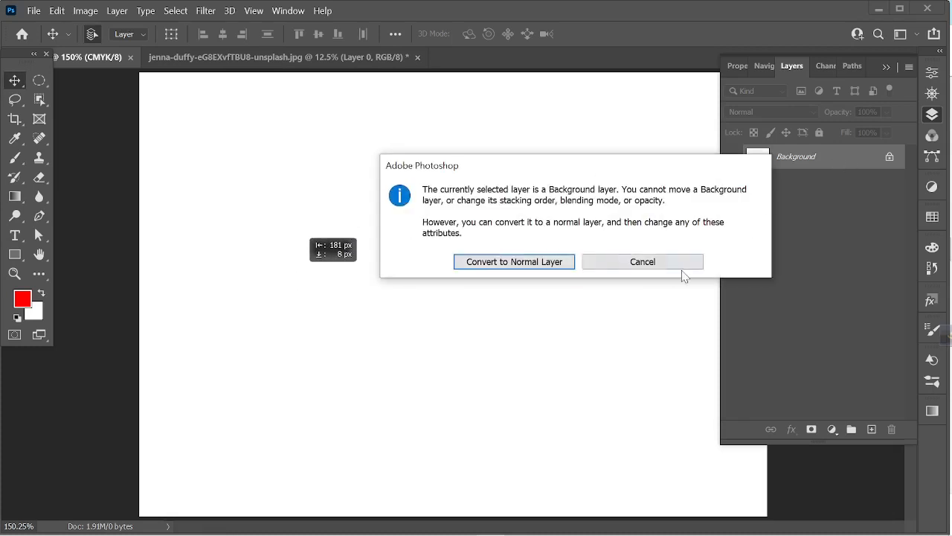
{"action": "left_click", "coordinate": [665, 264]}
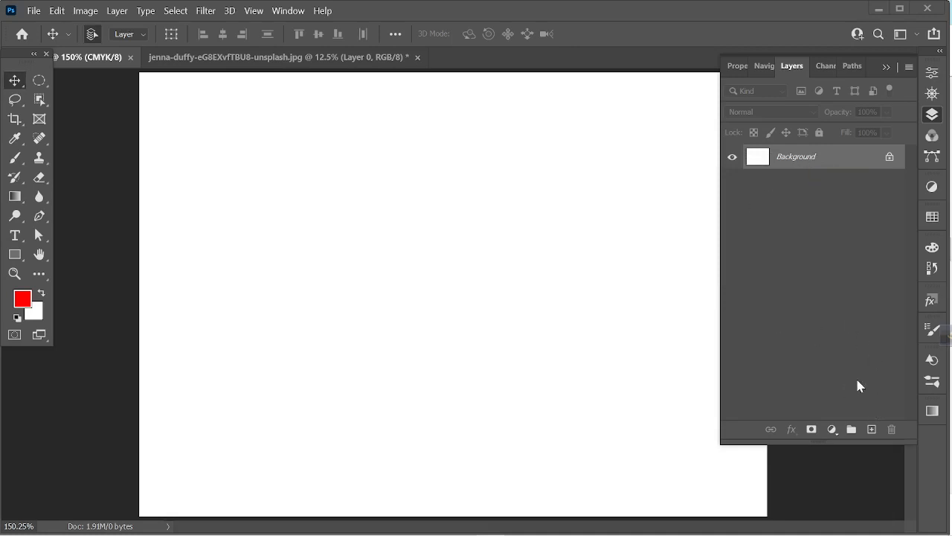
Add a new layer above the Background and paint a thick diagonal red stroke across it with a 70 px brush
{"action": "left_click", "coordinate": [871, 429]}
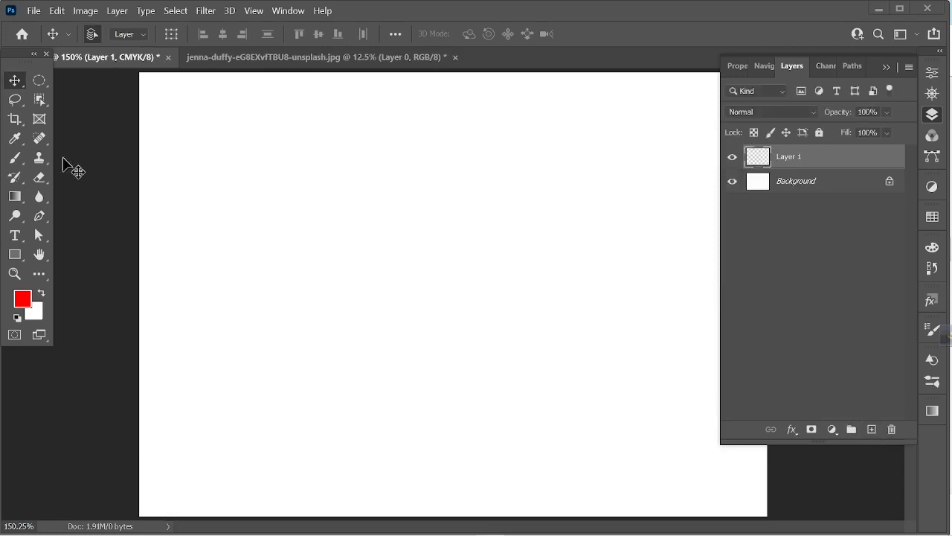
{"action": "left_click", "coordinate": [14, 159]}
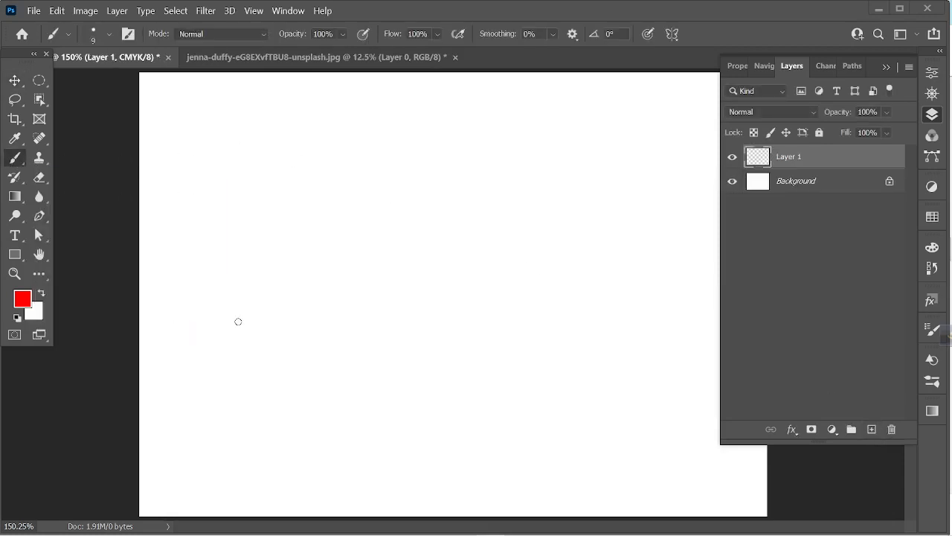
{"action": "key", "text": "bracketright"}
{"action": "key", "text": "bracketright"}
{"action": "key", "text": "bracketright"}
{"action": "key", "text": "bracketright"}
{"action": "key", "text": "bracketright"}
{"action": "key", "text": "bracketright"}
{"action": "mouse_move", "coordinate": [224, 336]}
{"action": "left_mouse_down"}
{"action": "mouse_move", "coordinate": [249, 310]}
{"action": "mouse_move", "coordinate": [435, 223]}
{"action": "left_mouse_up"}
{"action": "left_click_drag", "start_coordinate": [675, 120], "coordinate": [674, 121]}
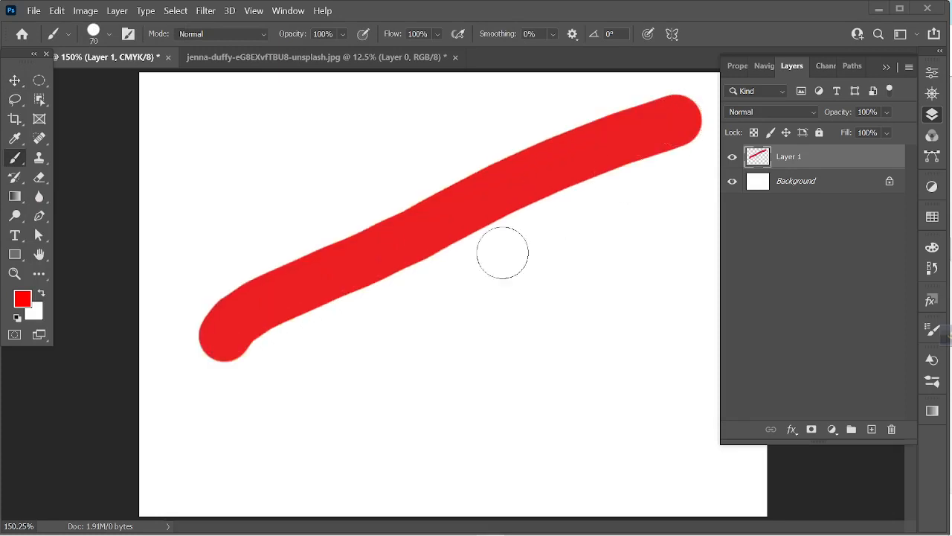
Shift the red stroke slightly toward the lower left of the canvas with the Move tool
{"action": "left_click", "coordinate": [15, 81]}
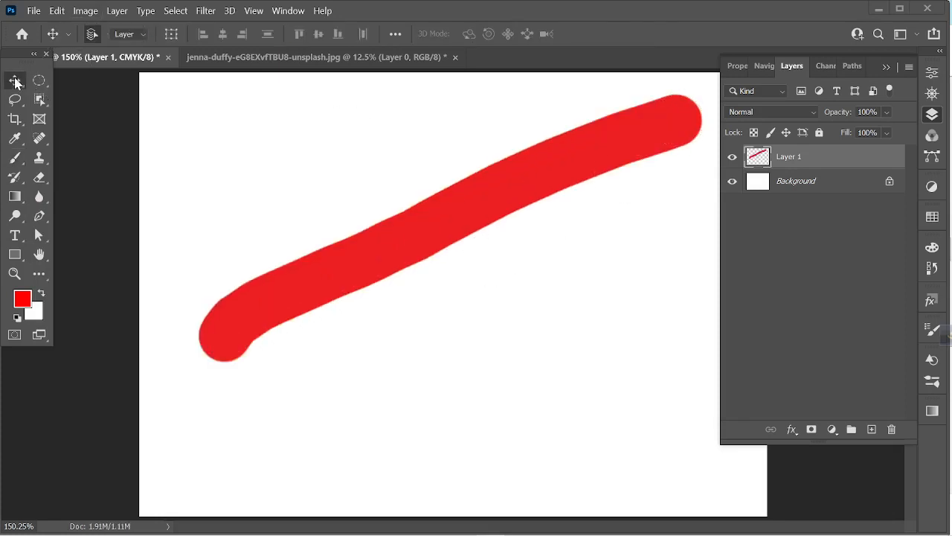
{"action": "mouse_move", "coordinate": [497, 199]}
{"action": "left_mouse_down"}
{"action": "mouse_move", "coordinate": [469, 236]}
{"action": "mouse_move", "coordinate": [516, 281]}
{"action": "mouse_move", "coordinate": [421, 297]}
{"action": "mouse_move", "coordinate": [373, 139]}
{"action": "mouse_move", "coordinate": [493, 317]}
{"action": "mouse_move", "coordinate": [442, 259]}
{"action": "mouse_move", "coordinate": [444, 223]}
{"action": "left_mouse_up"}
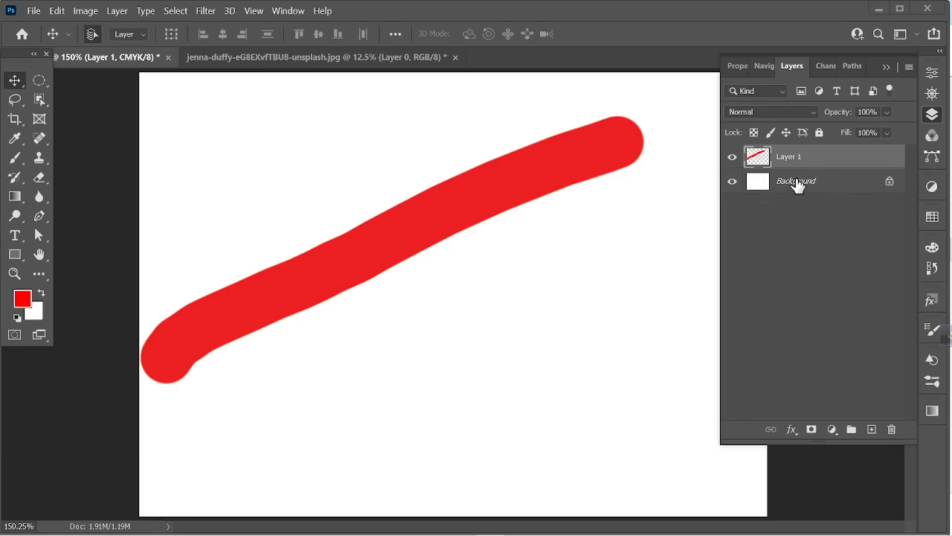
Fully lock and unlock the red stroke's layer, and delete that layer
{"action": "left_click", "coordinate": [820, 133]}
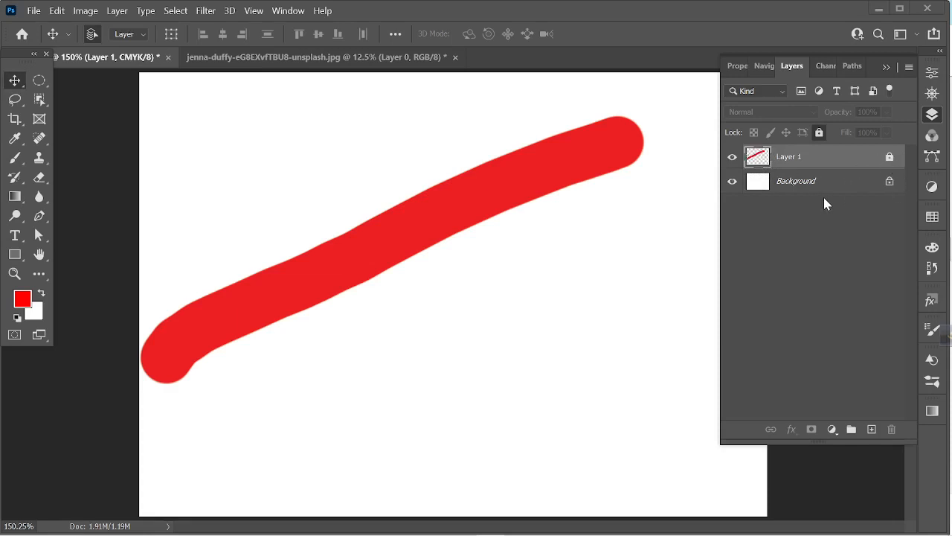
{"action": "left_click", "coordinate": [890, 157]}
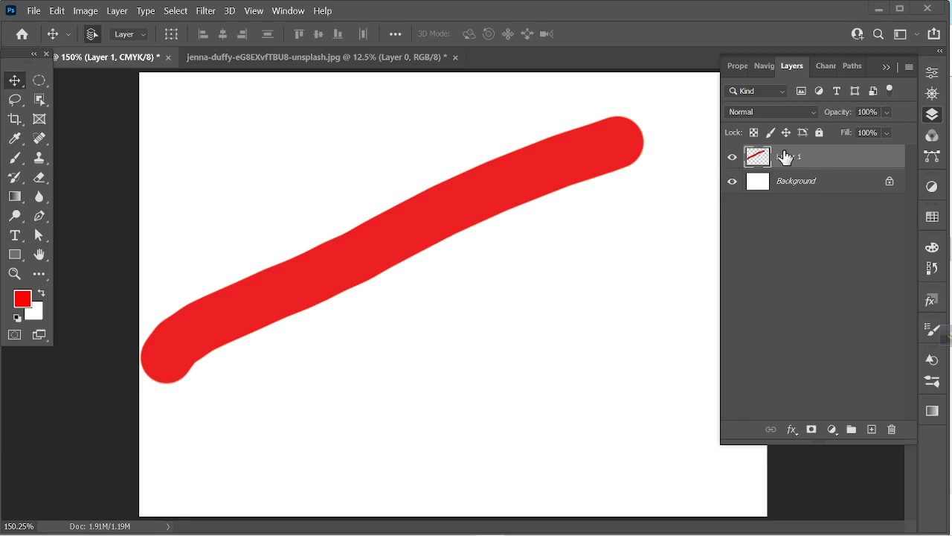
{"action": "mouse_move", "coordinate": [784, 156]}
{"action": "left_mouse_down"}
{"action": "mouse_move", "coordinate": [889, 393]}
{"action": "mouse_move", "coordinate": [889, 431]}
{"action": "left_mouse_up"}
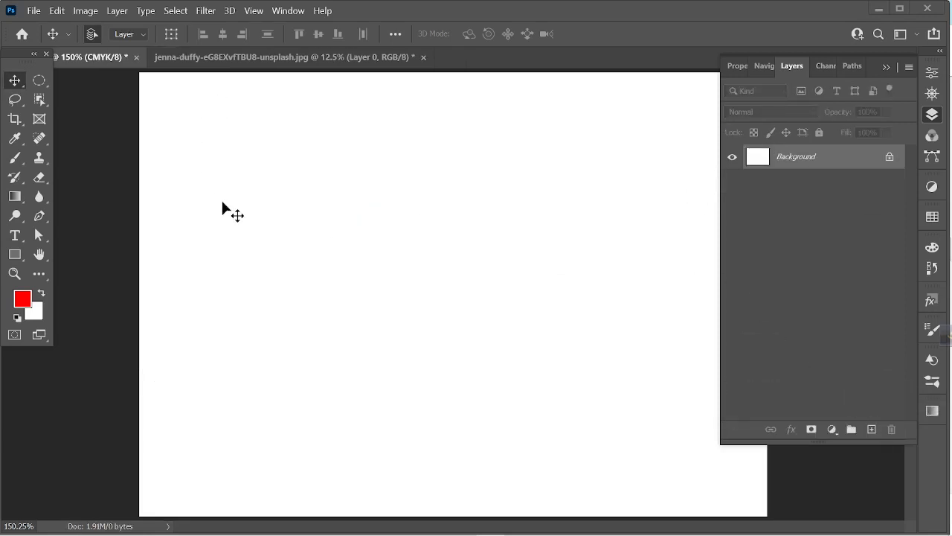
Select a rectangle around the moon in the jenna-duffy photo with the Rectangular Marquee, and move Layer 0's selected area into the blank CMYK document
{"action": "right_click", "coordinate": [44, 75]}
{"action": "left_click", "coordinate": [74, 80]}
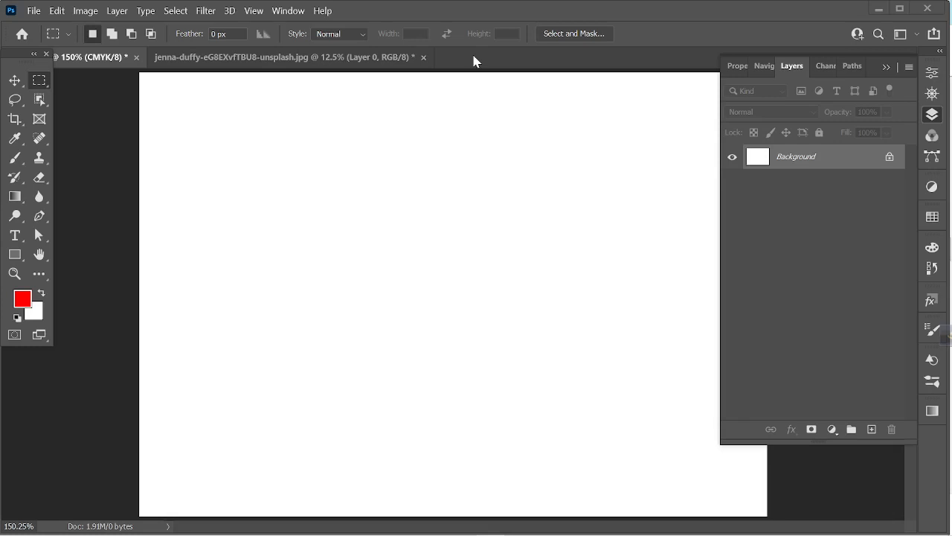
{"action": "left_click", "coordinate": [235, 62]}
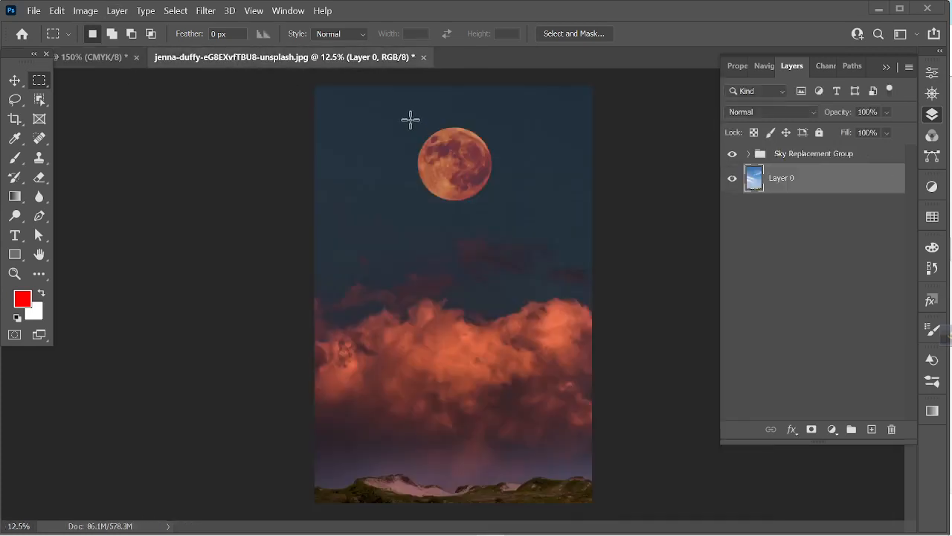
{"action": "left_click_drag", "start_coordinate": [393, 108], "coordinate": [526, 231]}
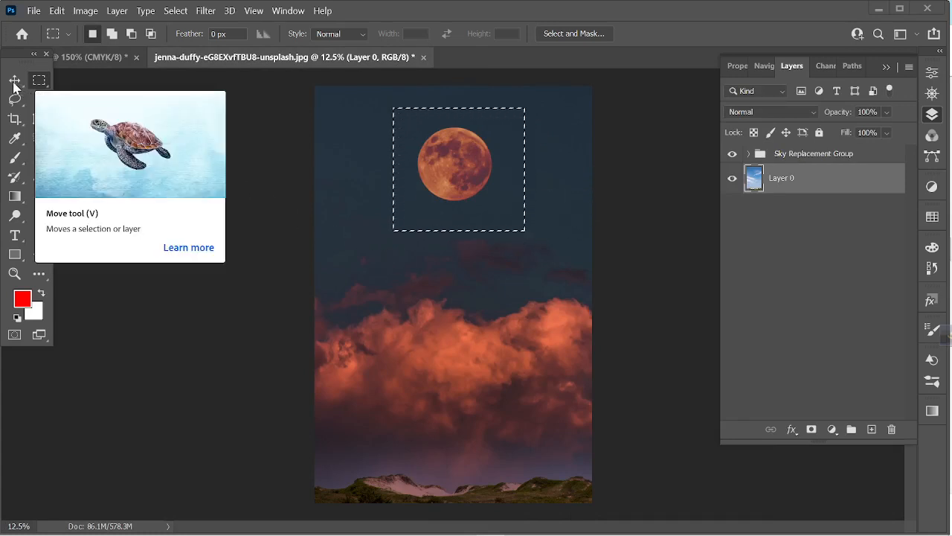
{"action": "left_click", "coordinate": [15, 80]}
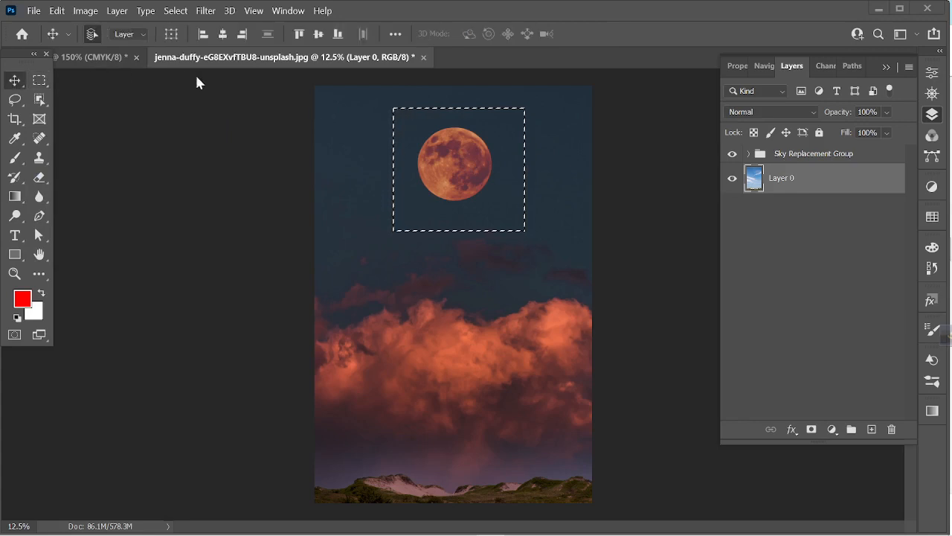
{"action": "left_click_drag", "start_coordinate": [440, 167], "coordinate": [261, 215]}
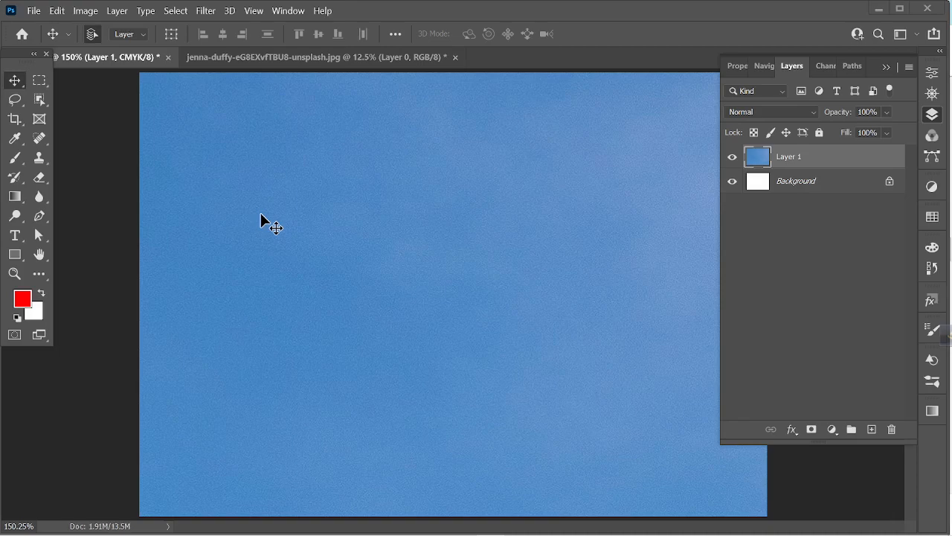
Scale the transferred sky layer down proportionally with Free Transform until it fits inside the canvas, and apply the transform
{"action": "key", "text": "ctrl+0"}
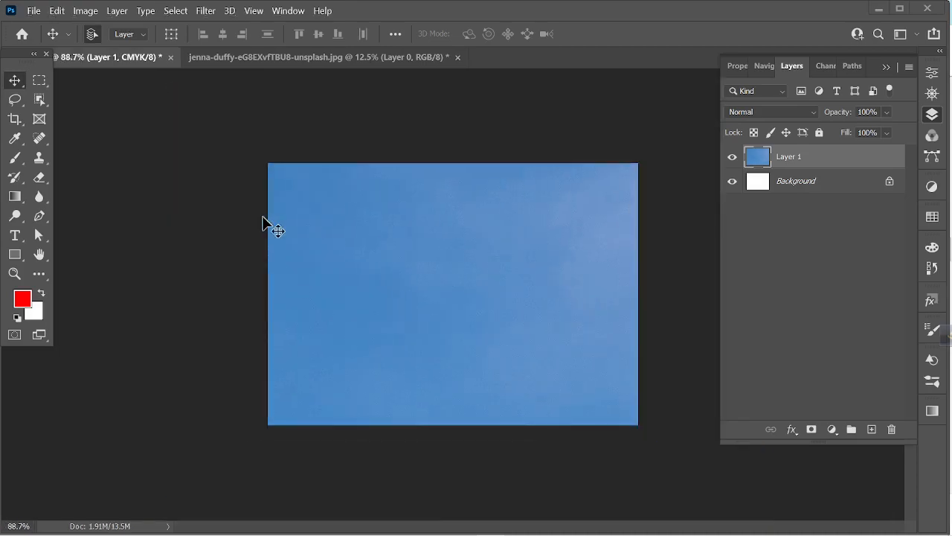
{"action": "key", "text": "ctrl+t"}
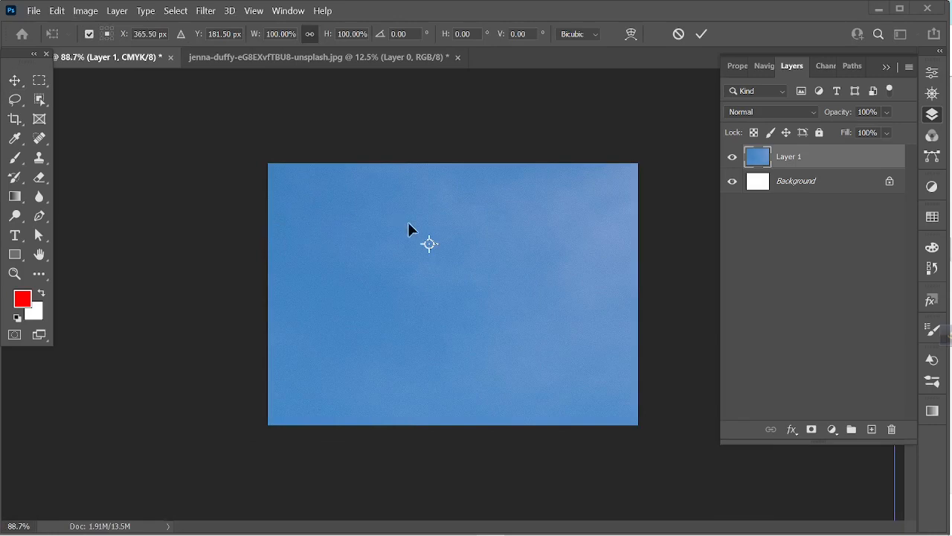
{"action": "key", "text": "ctrl+0"}
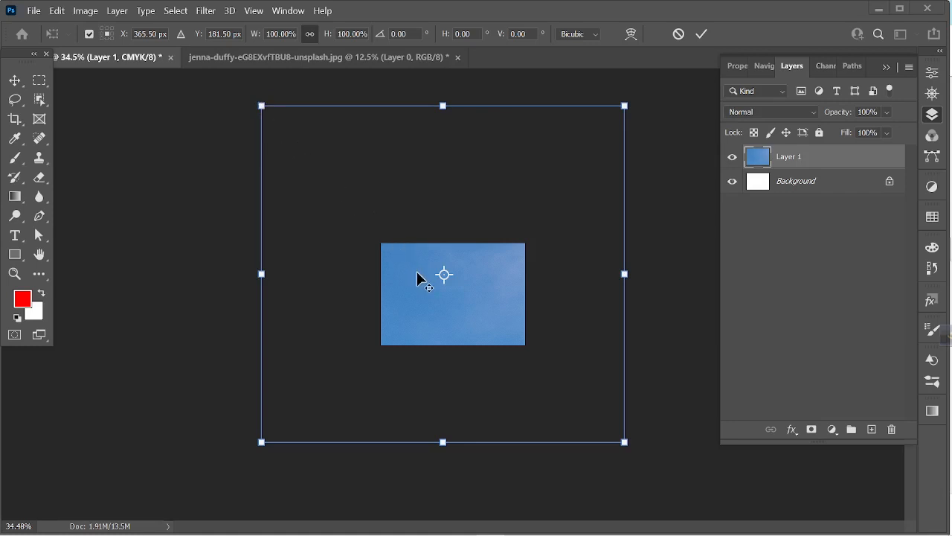
{"action": "left_click_drag", "start_coordinate": [261, 105], "coordinate": [412, 245]}
{"action": "left_click", "coordinate": [705, 35]}
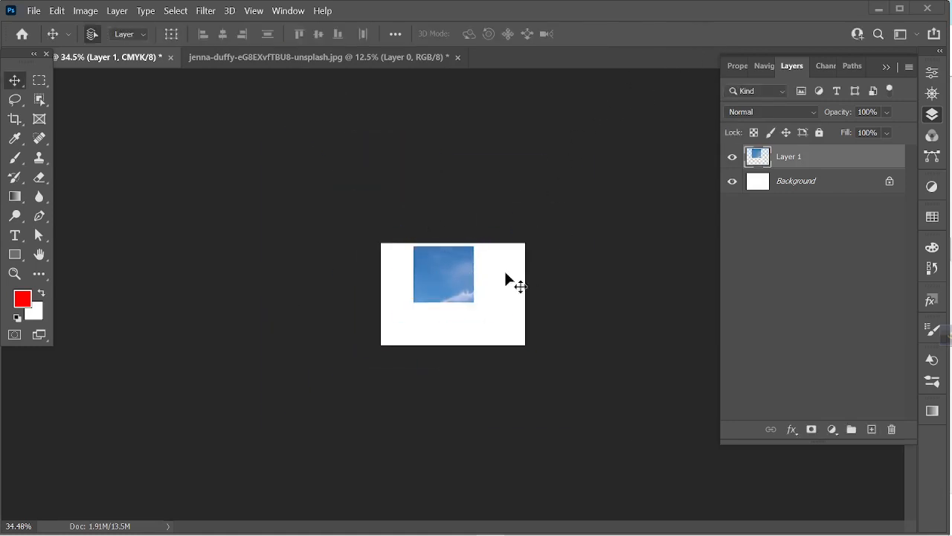
Reposition the small blue sky image near the middle of the white canvas with the Move tool
{"action": "left_click_drag", "start_coordinate": [445, 274], "coordinate": [453, 307]}
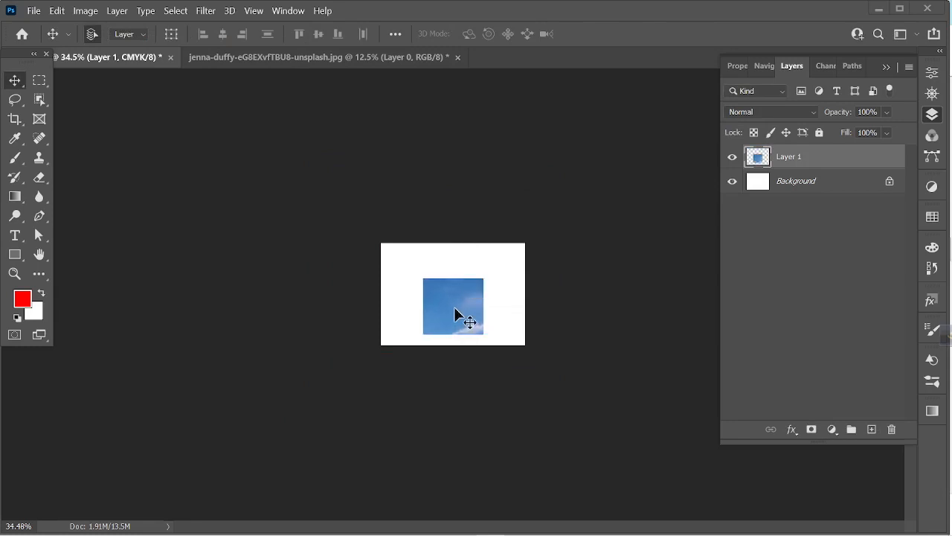
{"action": "scroll", "coordinate": [454, 306], "scroll_direction": "up", "scroll_amount": 5}
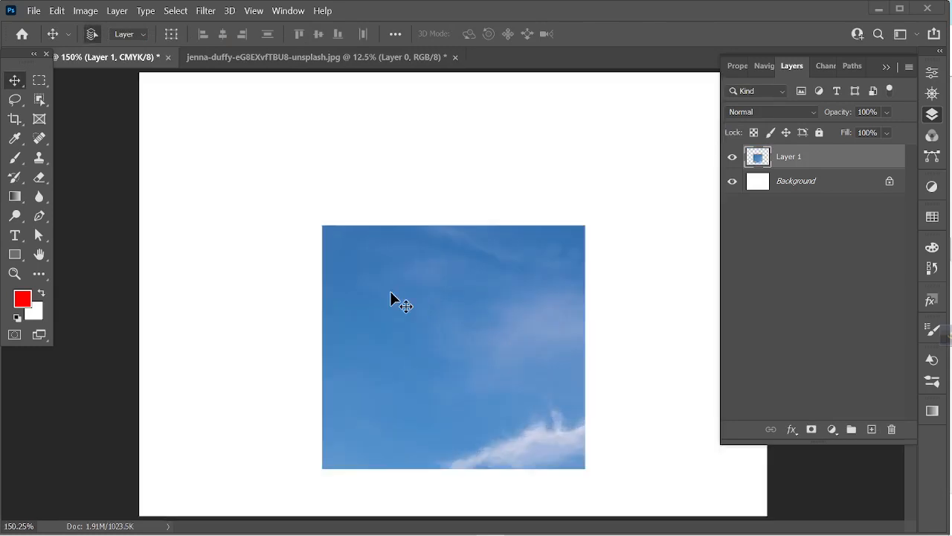
{"action": "left_click_drag", "start_coordinate": [390, 291], "coordinate": [467, 253]}
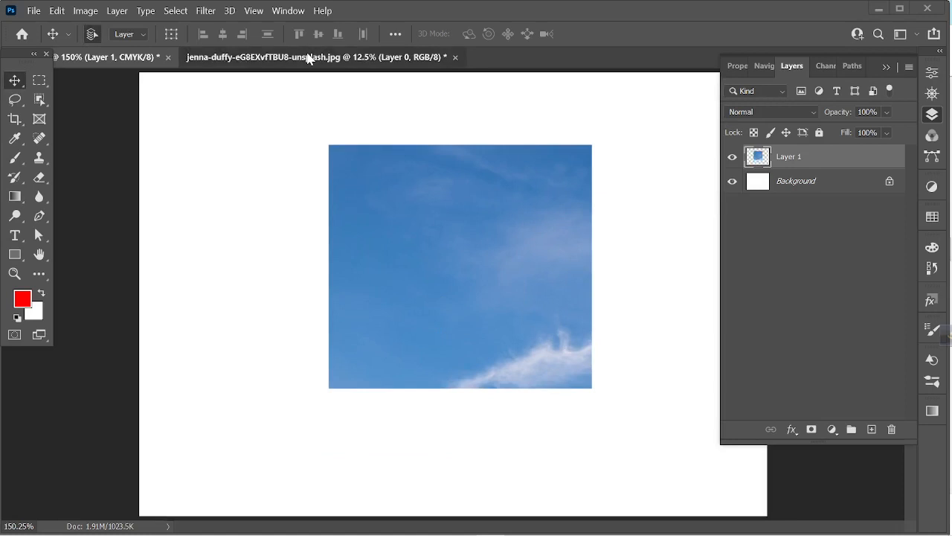
Switch to the jenna-duffy photo, duplicate the Sky Replacement Group, and delete the copy
{"action": "left_click", "coordinate": [309, 58]}
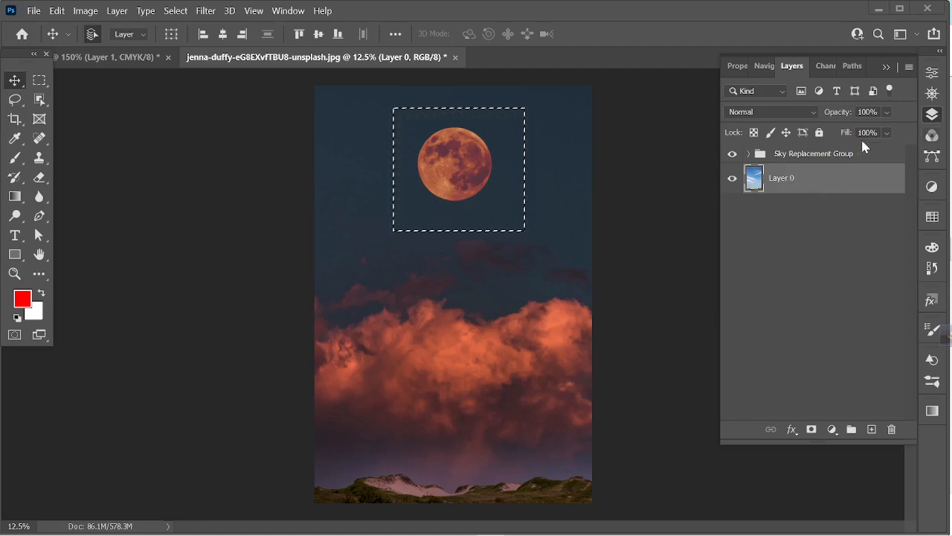
{"action": "left_click", "coordinate": [818, 157]}
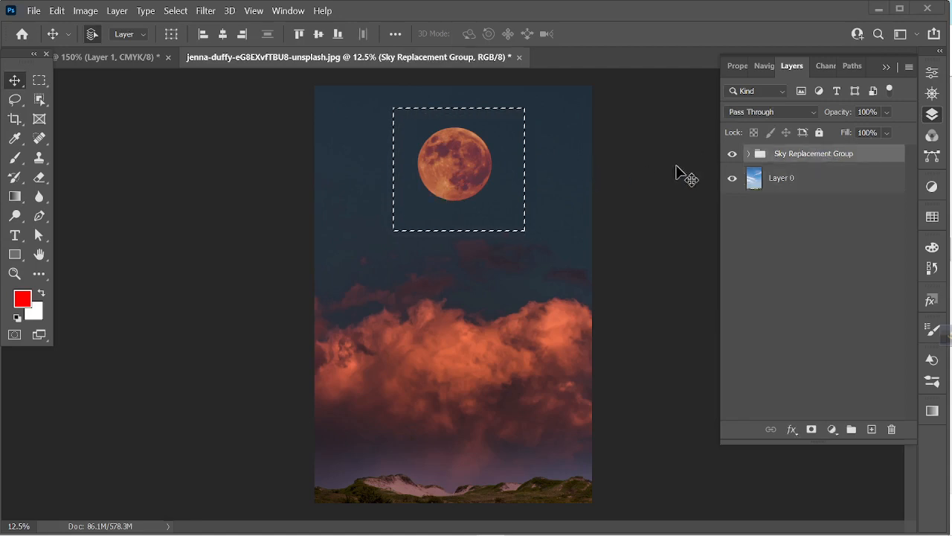
{"action": "left_click_drag", "start_coordinate": [461, 184], "coordinate": [462, 186]}
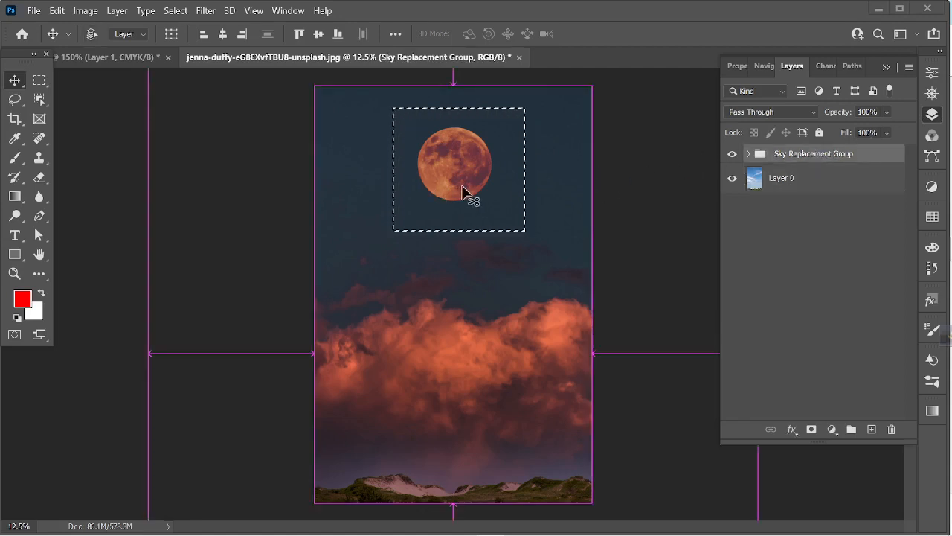
{"action": "key", "text": "ctrl+j"}
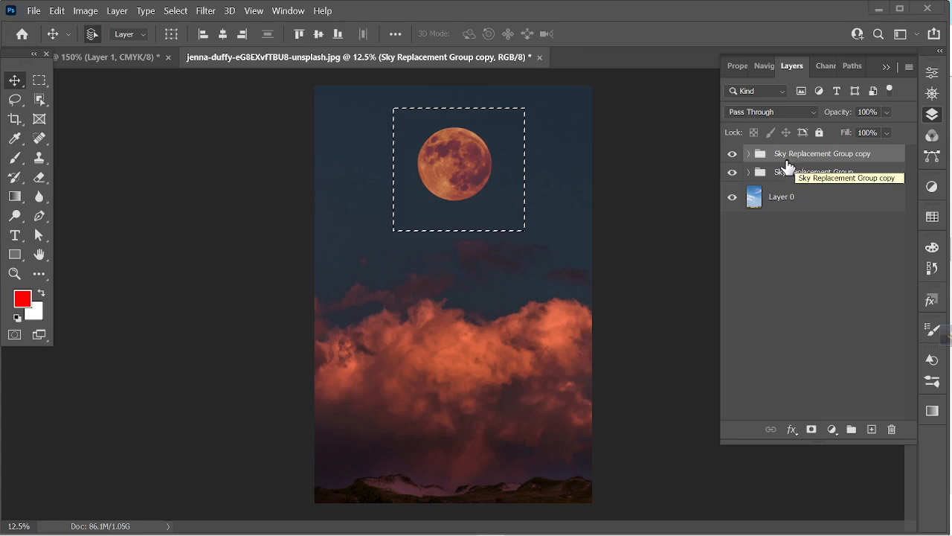
{"action": "key", "text": "Delete"}
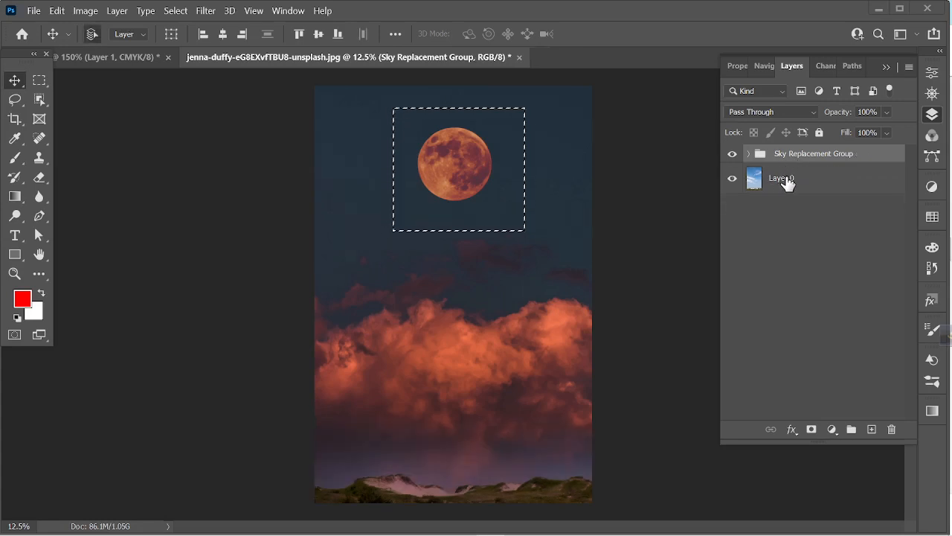
Copy the selected area of Layer 0 to a new layer, and isolate it by hiding the Sky Replacement Group and Layer 0
{"action": "left_click", "coordinate": [787, 183]}
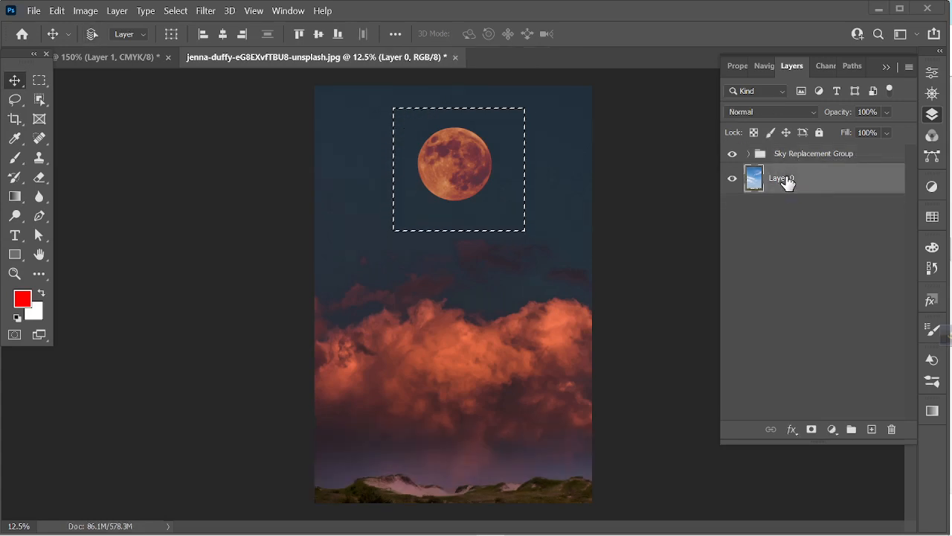
{"action": "key", "text": "ctrl+j"}
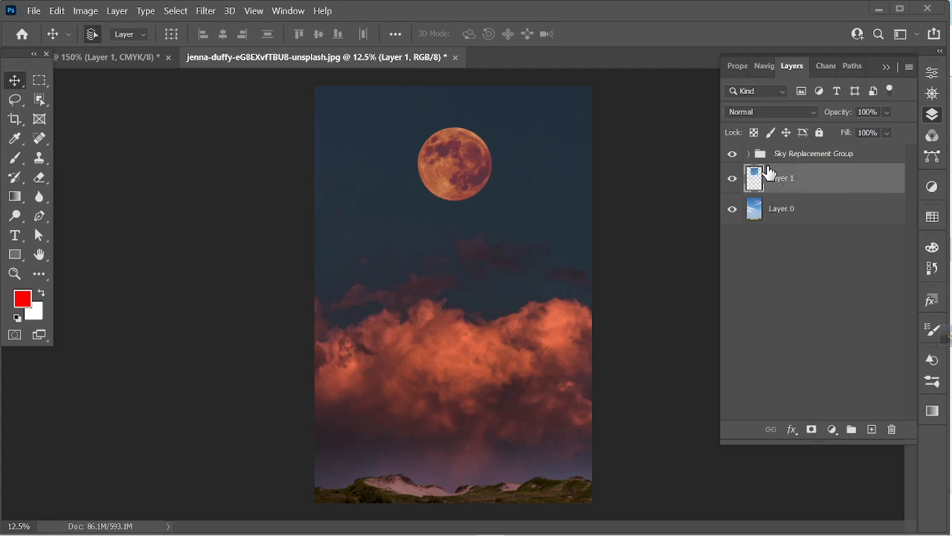
{"action": "left_click", "coordinate": [732, 155]}
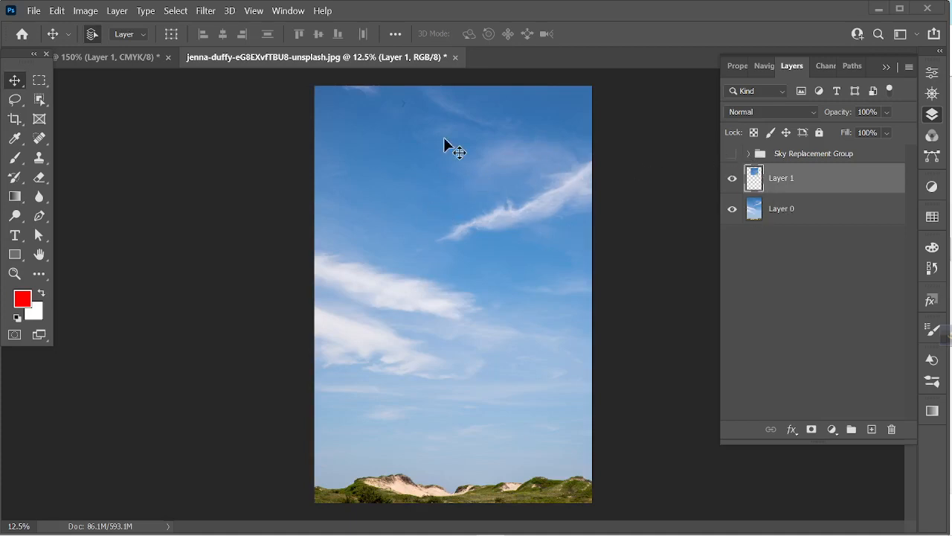
{"action": "left_click", "coordinate": [733, 209]}
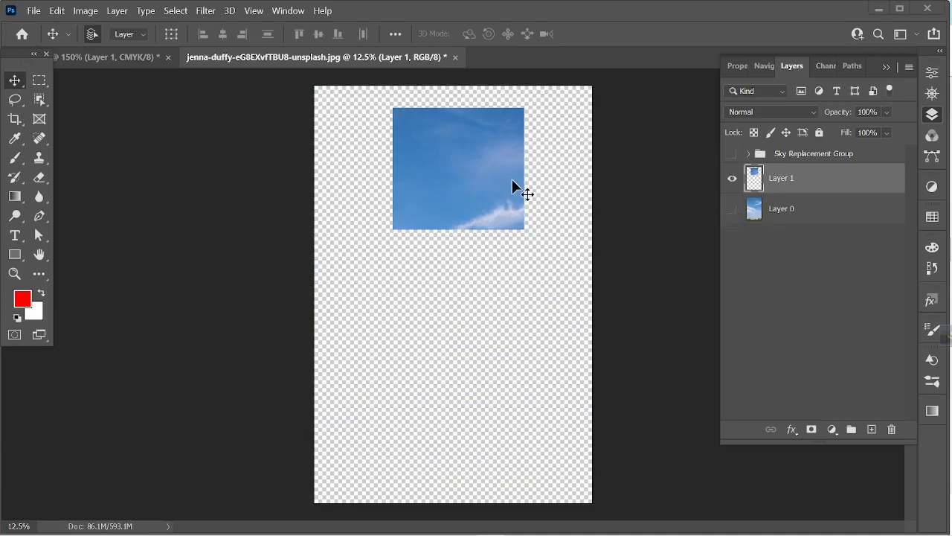
{"action": "left_click", "coordinate": [730, 212]}
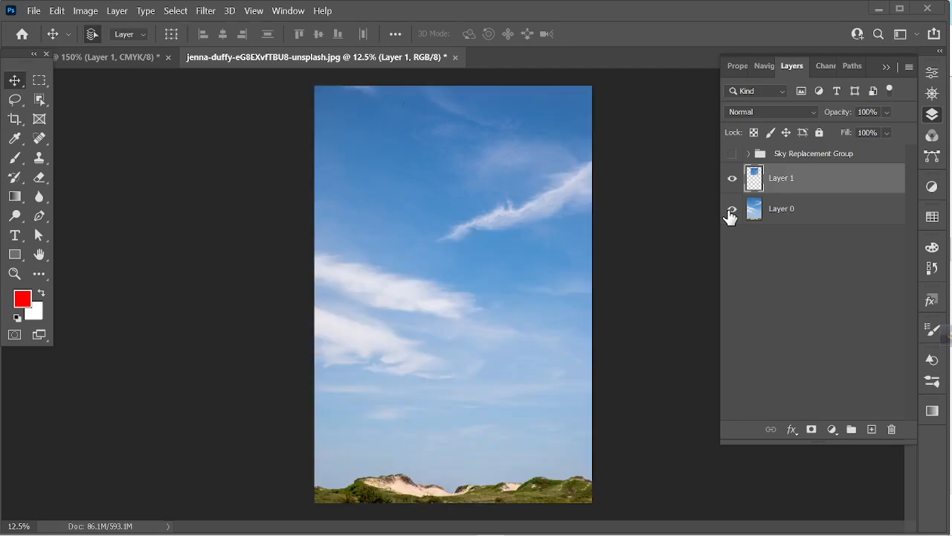
{"action": "left_click", "coordinate": [730, 214]}
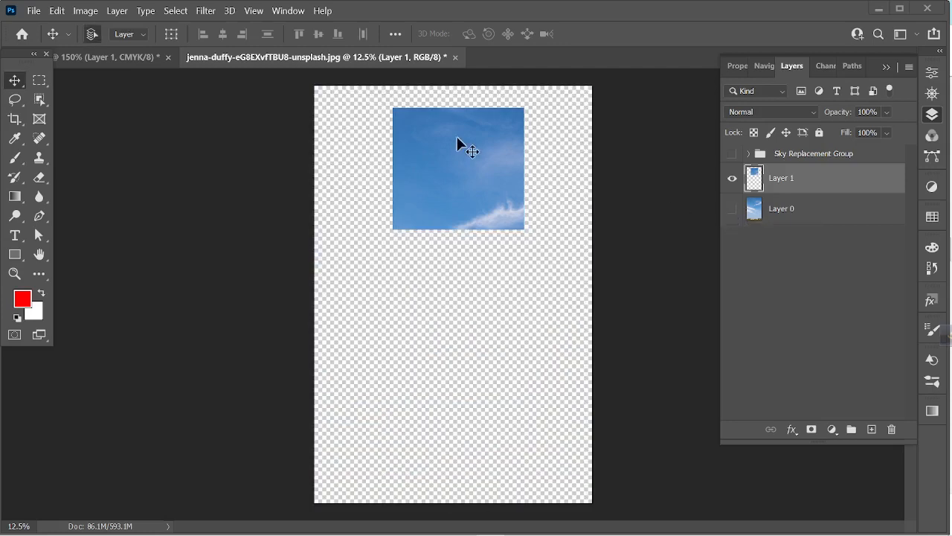
Undo the visibility changes and the layer copy, bringing back the rectangular selection around the moon
{"action": "key", "text": "ctrl+z"}
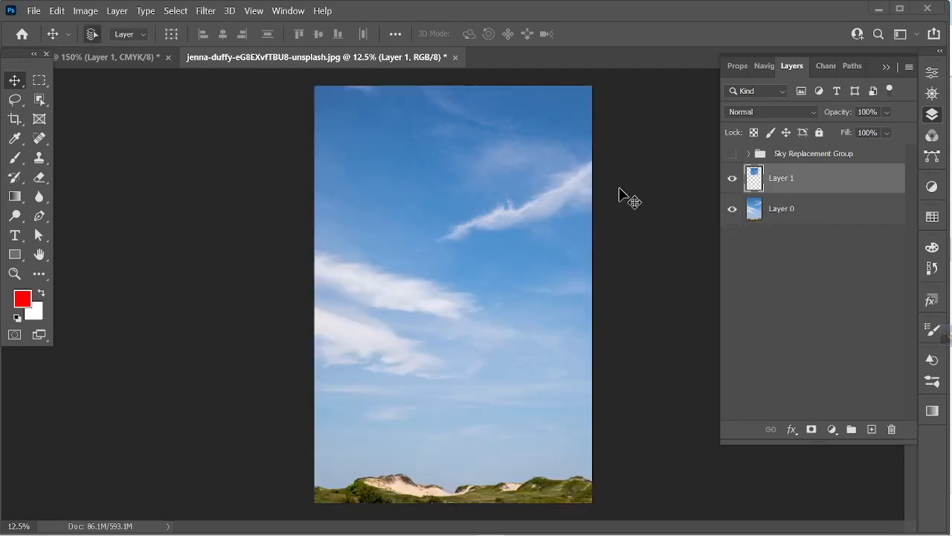
{"action": "key", "text": "ctrl+z"}
{"action": "key", "text": "ctrl+z"}
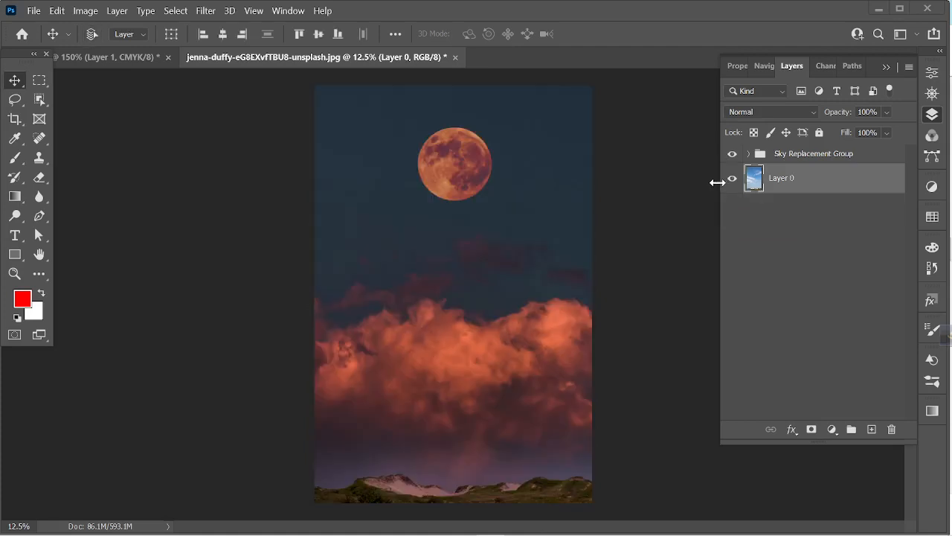
{"action": "key", "text": "ctrl+z"}
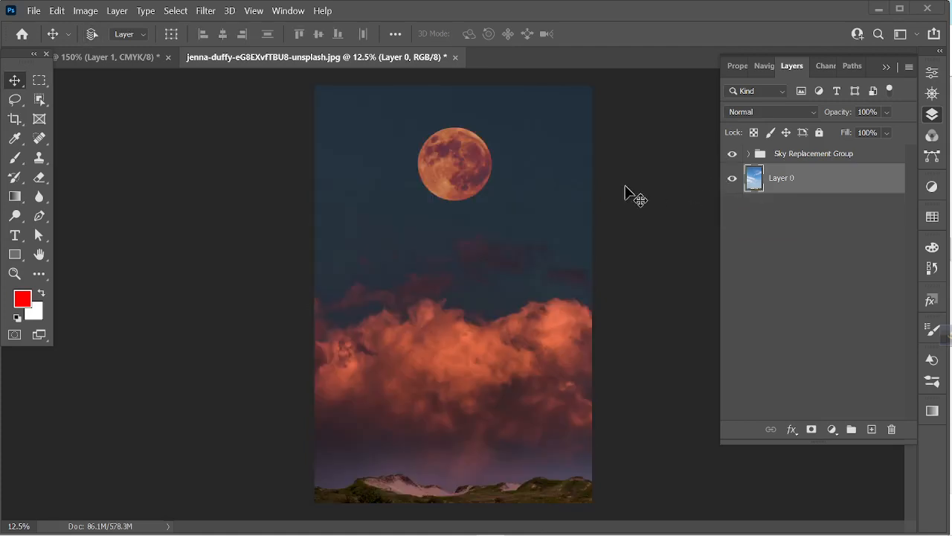
{"action": "key", "text": "ctrl+shift+z"}
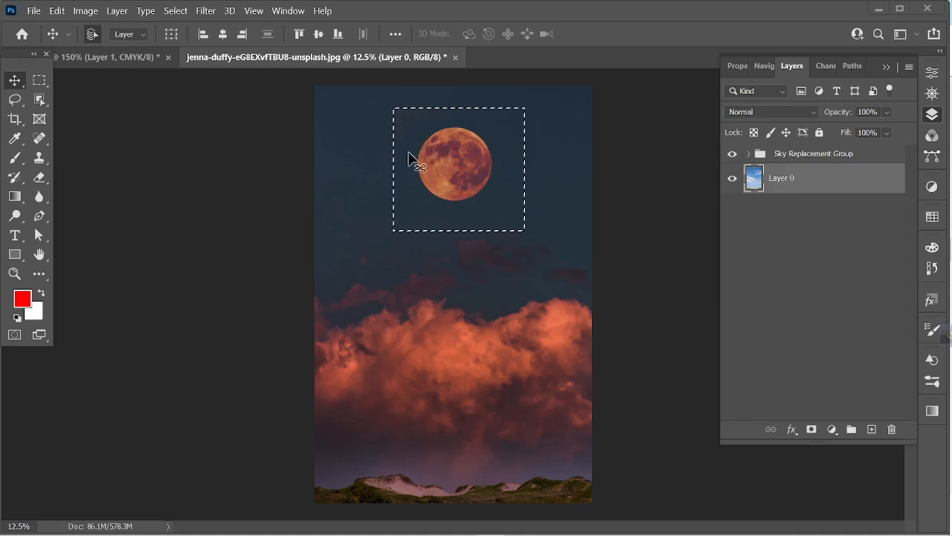
Move the selected area of Layer 0 down to the middle of the photo, and hide the Sky Replacement Group
{"action": "left_click_drag", "start_coordinate": [438, 147], "coordinate": [456, 331]}
{"action": "left_click", "coordinate": [732, 154]}
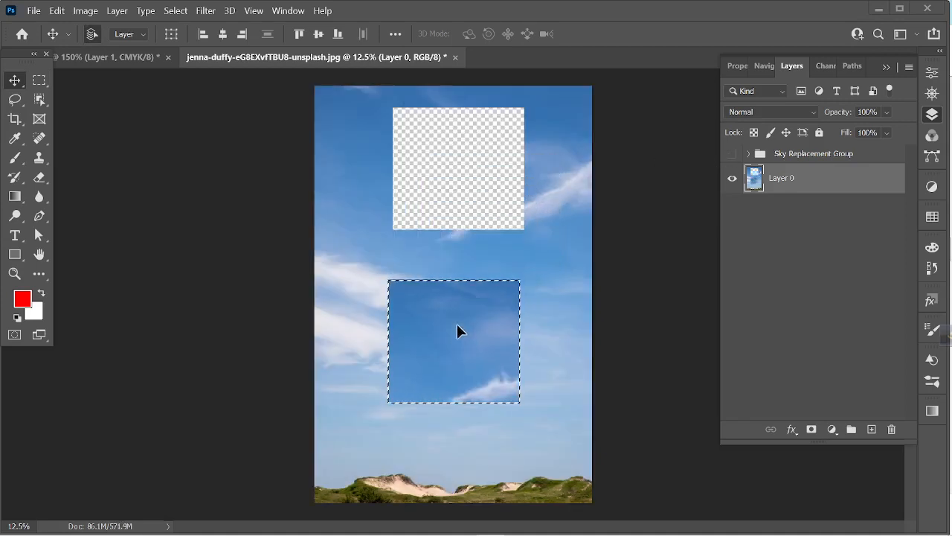
{"action": "key", "text": "ctrl+z"}
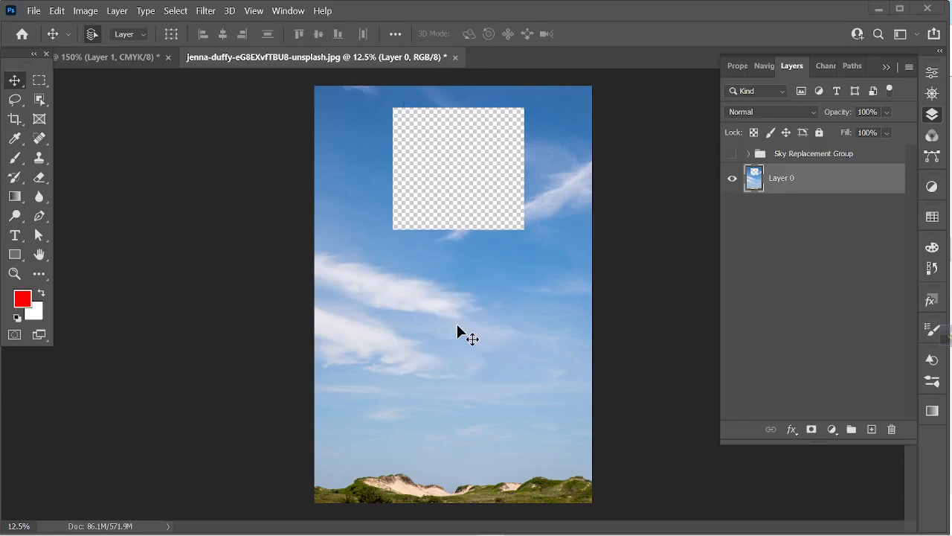
{"action": "key", "text": "ctrl+shift+z"}
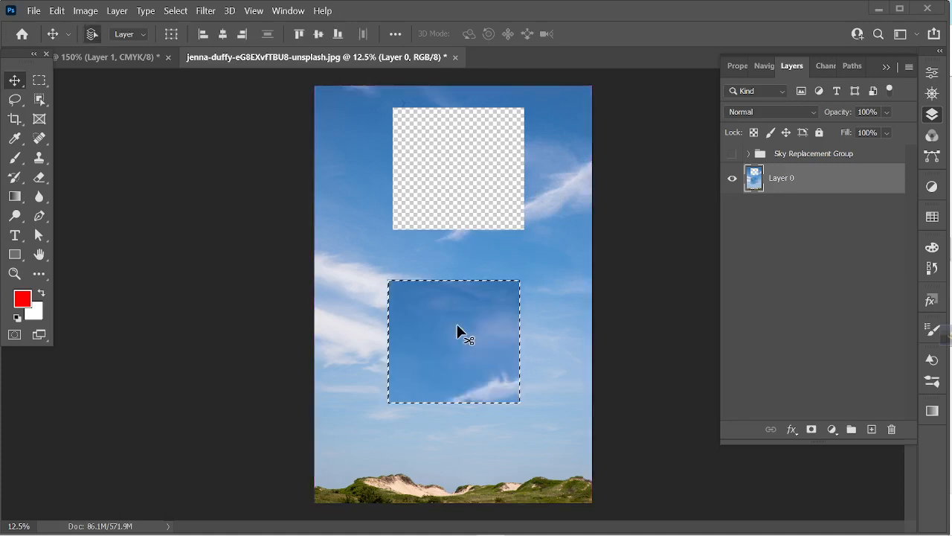
Undo the last downward move of the selected area, show the Sky Replacement Group again, and deselect
{"action": "key", "text": "ctrl+z"}
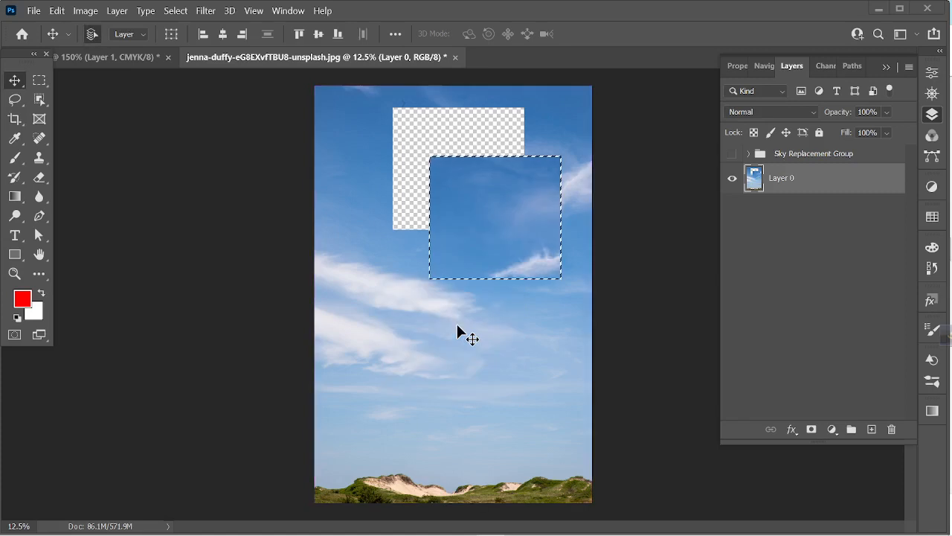
{"action": "key", "text": "ctrl+z"}
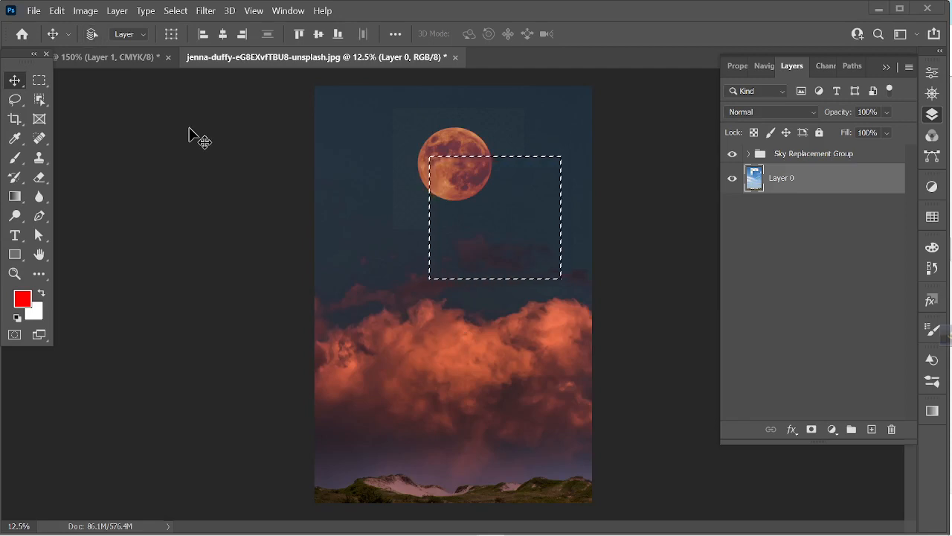
{"action": "key", "text": "ctrl+d"}
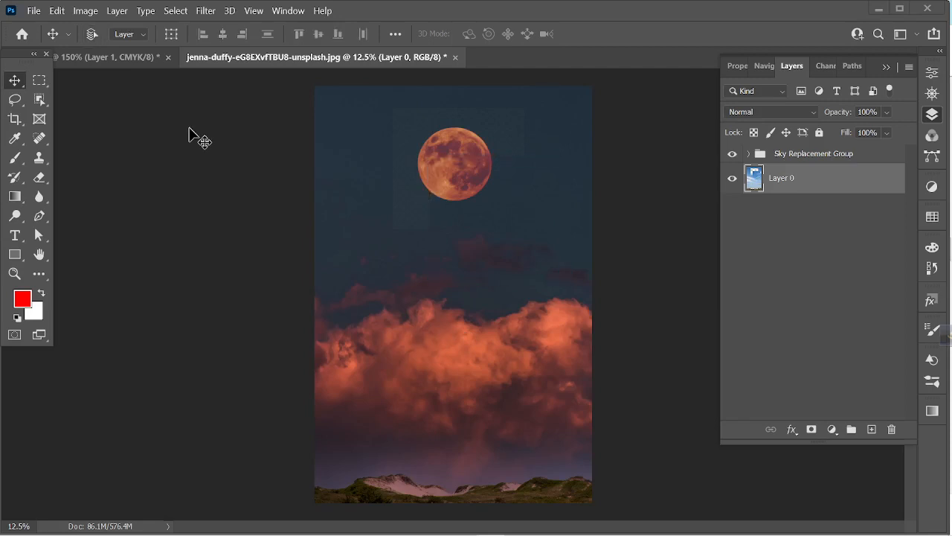
Draw a circular selection around the moon with the Elliptical Marquee tool
{"action": "right_click", "coordinate": [36, 88]}
{"action": "left_click", "coordinate": [101, 90]}
{"action": "left_click_drag", "start_coordinate": [450, 153], "coordinate": [575, 279]}
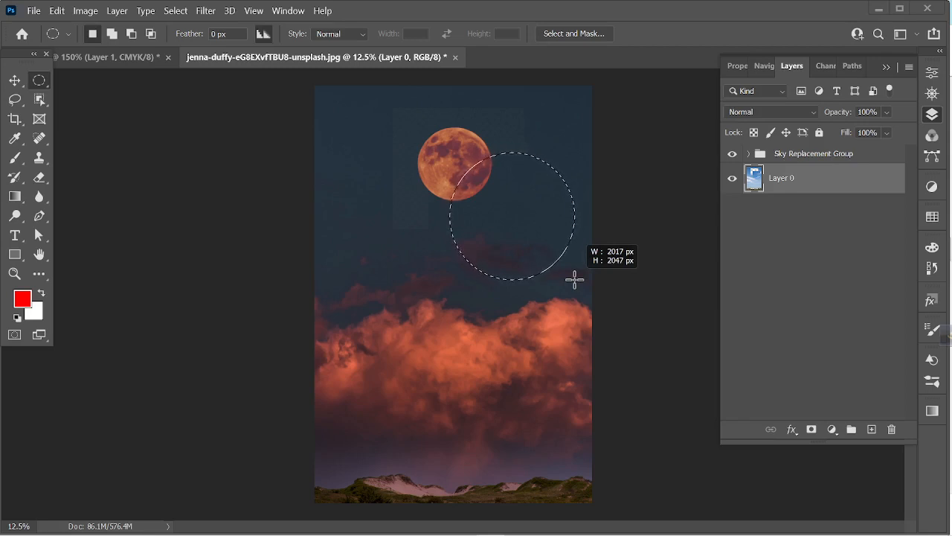
{"action": "left_click_drag", "start_coordinate": [574, 279], "coordinate": [521, 256]}
{"action": "key", "text": "shift"}
{"action": "key", "text": "alt"}
{"action": "key", "text": "space"}
{"action": "key", "text": "ctrl+d"}
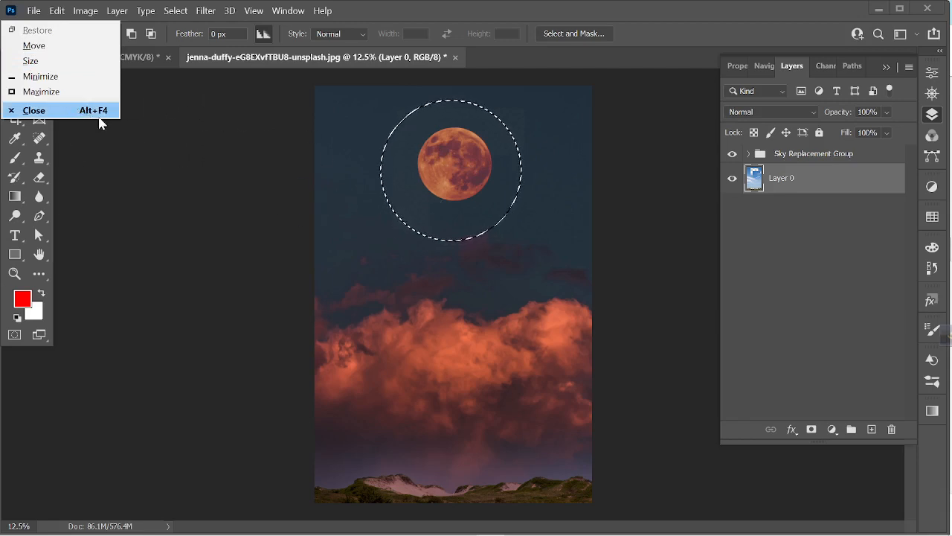
Shift the circular selected area of Layer 0 slightly with the Move tool and hide the Sky Replacement Group
{"action": "left_click", "coordinate": [539, 5]}
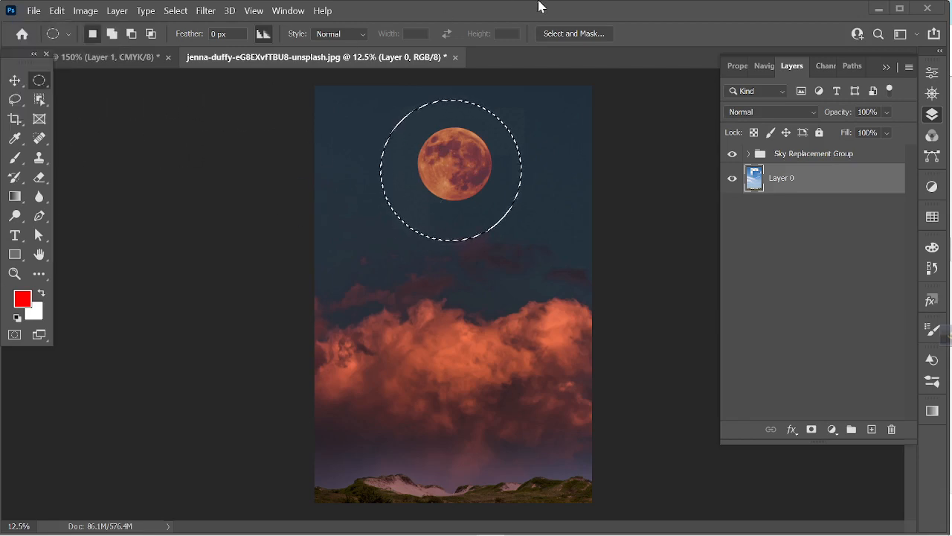
{"action": "left_click", "coordinate": [18, 79]}
{"action": "mouse_move", "coordinate": [471, 147]}
{"action": "left_mouse_down"}
{"action": "mouse_move", "coordinate": [414, 195]}
{"action": "mouse_move", "coordinate": [342, 283]}
{"action": "mouse_move", "coordinate": [478, 149]}
{"action": "mouse_move", "coordinate": [466, 148]}
{"action": "left_mouse_up"}
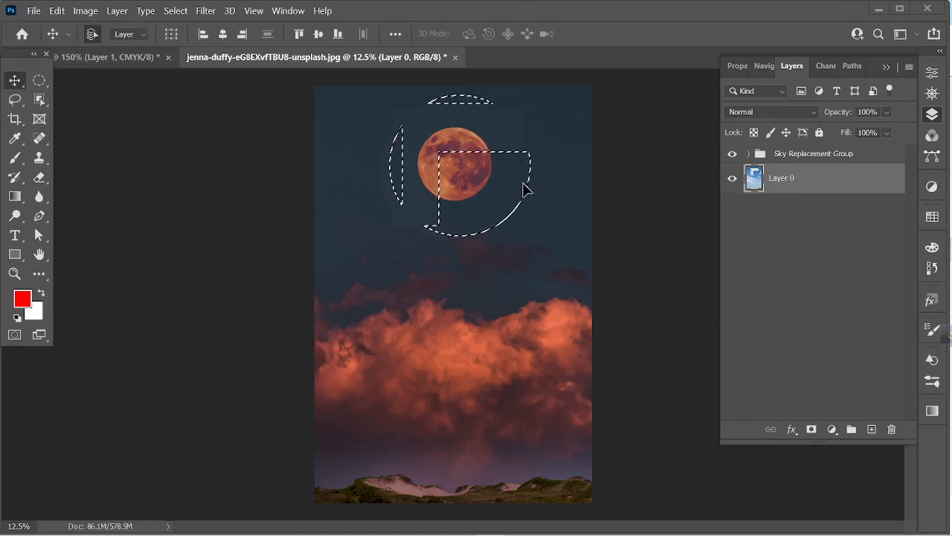
{"action": "left_click", "coordinate": [732, 154]}
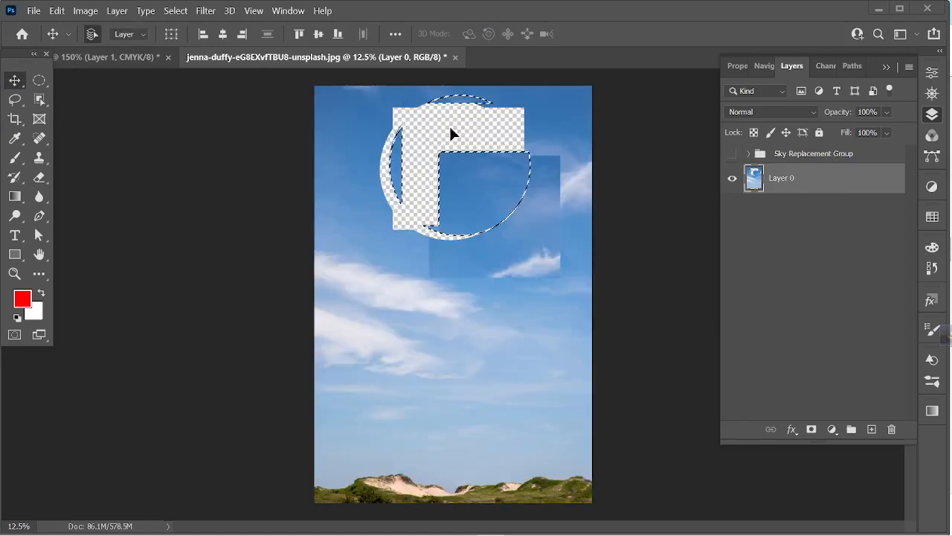
Undo the slight move, show the Sky Replacement Group again, and keep the circular selection around the moon active
{"action": "key", "text": "ctrl+z"}
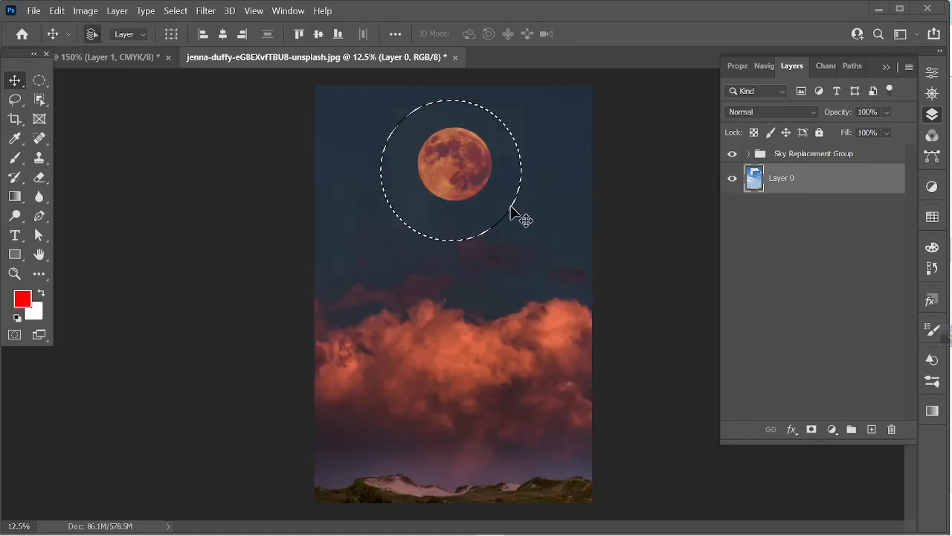
{"action": "key", "text": "ctrl+d"}
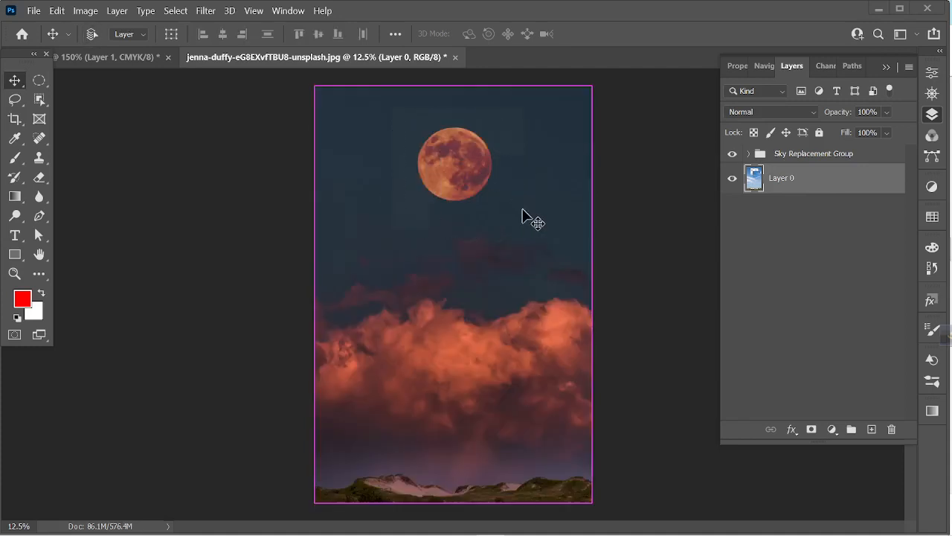
{"action": "key", "text": "ctrl+z"}
Move the circular selected area of Layer 0 down toward the clouds and hide the Sky Replacement Group
{"action": "left_click_drag", "start_coordinate": [464, 162], "coordinate": [436, 253]}
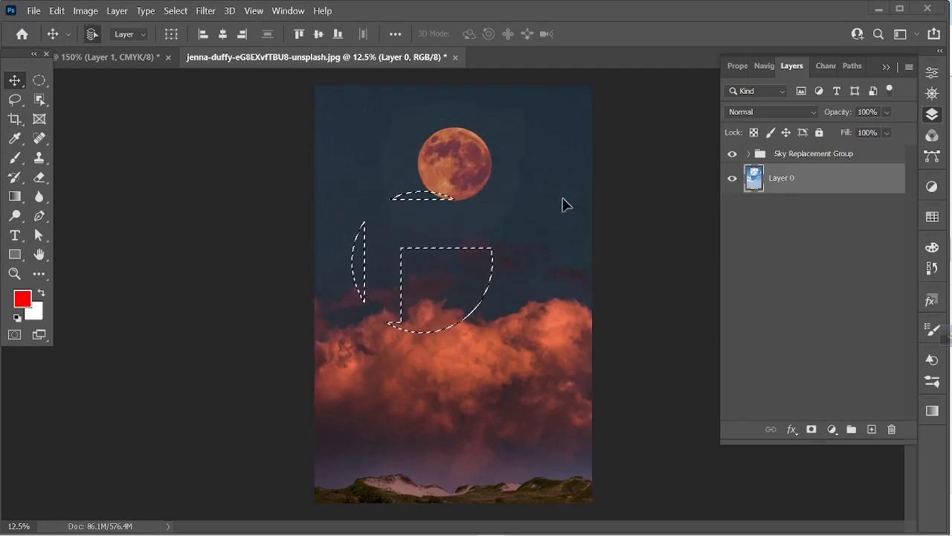
{"action": "left_click", "coordinate": [733, 155]}
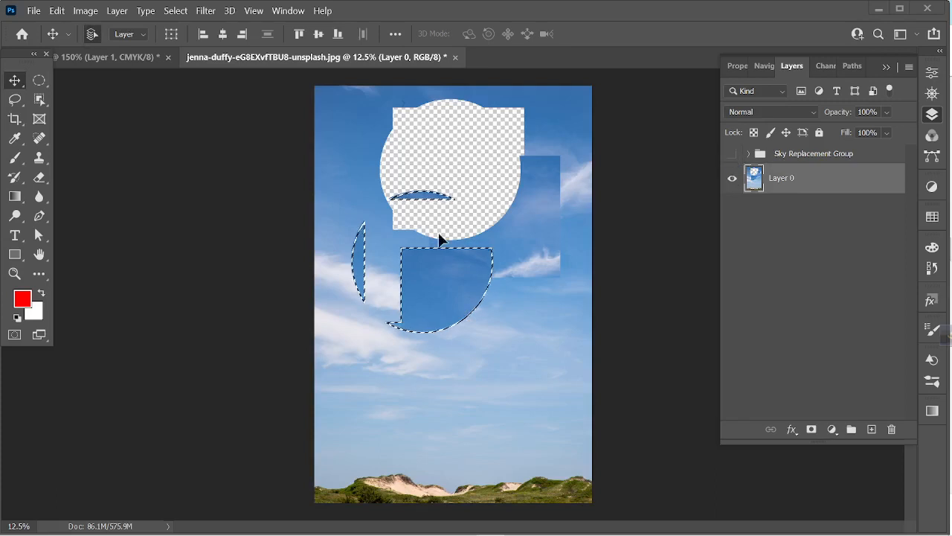
Undo the downward move of the circular area, show the Sky Replacement Group again, and deselect
{"action": "key", "text": "ctrl+z"}
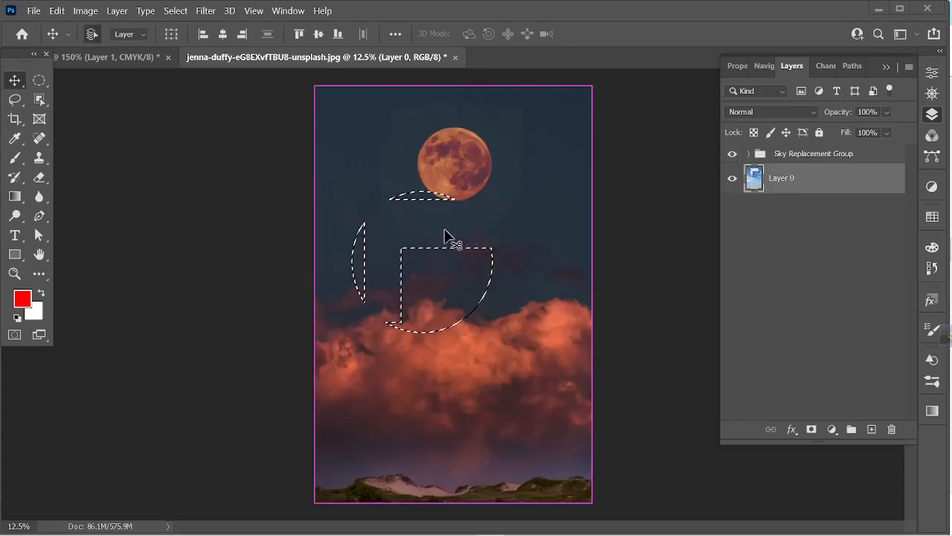
{"action": "key", "text": "ctrl+z"}
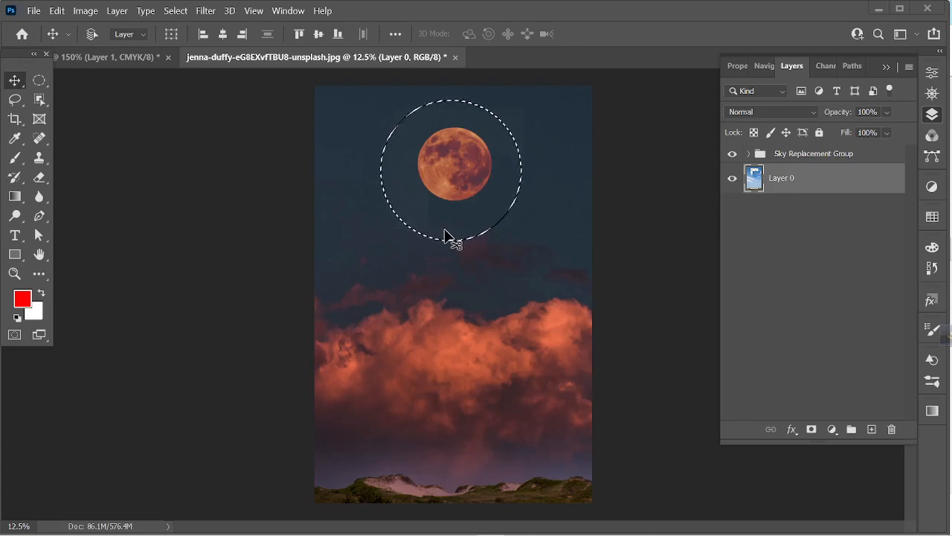
{"action": "key", "text": "ctrl+d"}
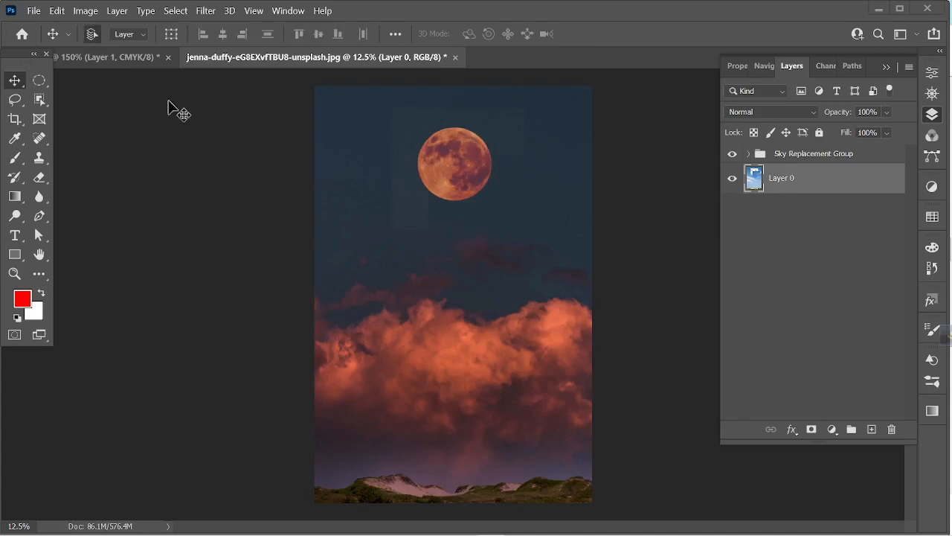
Delete Layer 1 with the pasted sky from the CMYK document and activate the Rectangular Marquee tool
{"action": "left_click", "coordinate": [102, 63]}
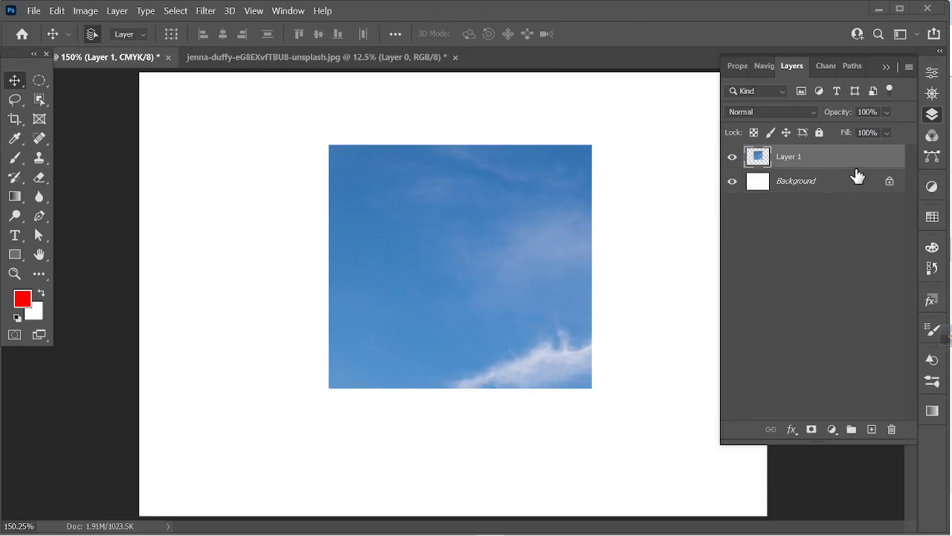
{"action": "key", "text": "Delete"}
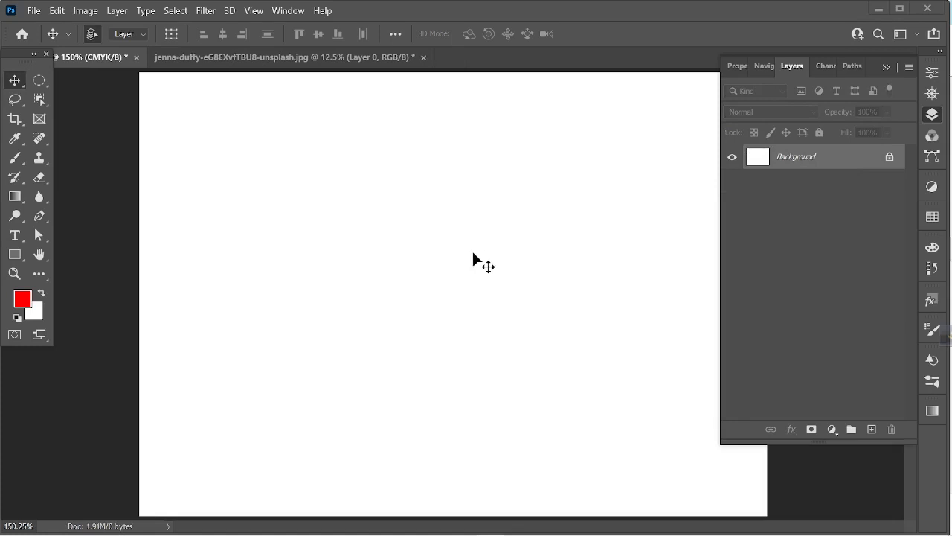
{"action": "left_click", "coordinate": [39, 82]}
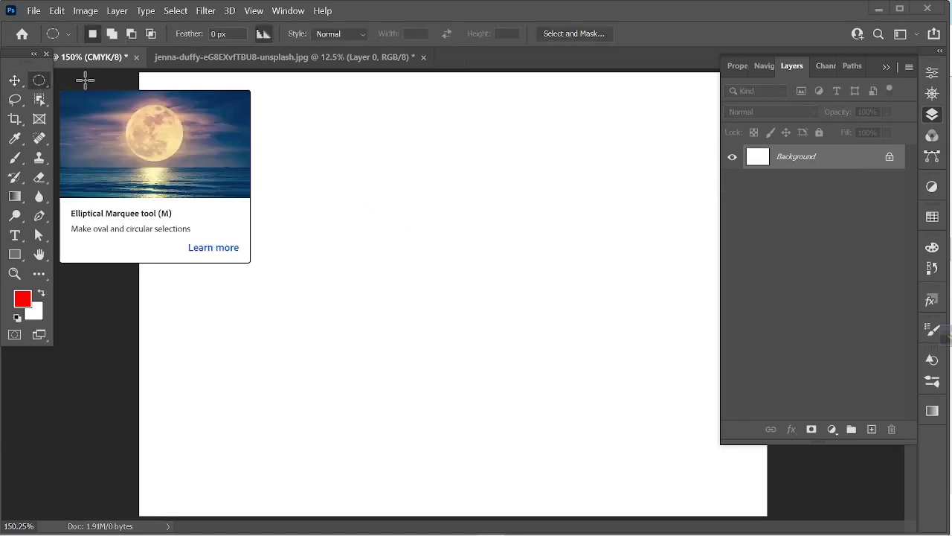
{"action": "right_click", "coordinate": [37, 86]}
{"action": "left_click", "coordinate": [80, 81]}
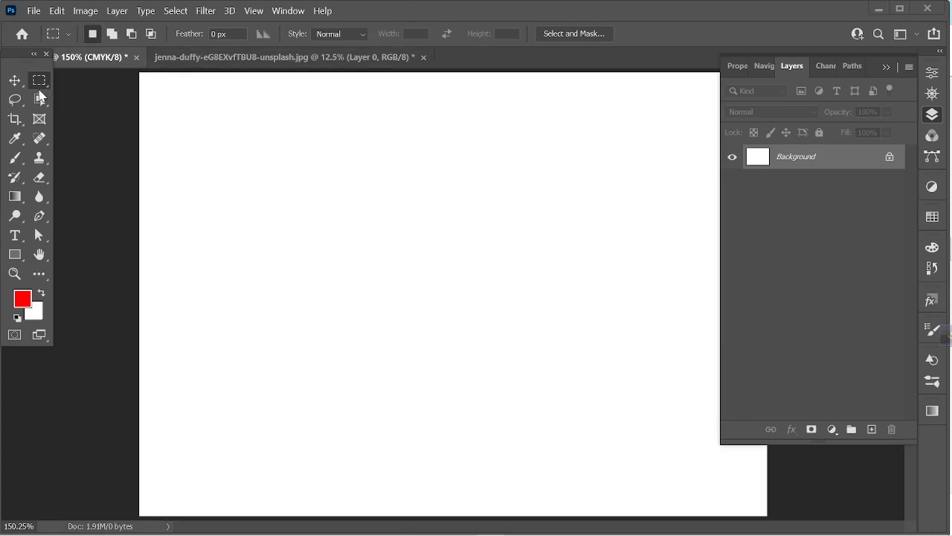
Draw a series of rectangular selections of different sizes across the blank white canvas
{"action": "left_click_drag", "start_coordinate": [220, 108], "coordinate": [484, 263]}
{"action": "left_click_drag", "start_coordinate": [261, 136], "coordinate": [281, 143]}
{"action": "left_click_drag", "start_coordinate": [601, 246], "coordinate": [323, 350]}
{"action": "left_click_drag", "start_coordinate": [213, 160], "coordinate": [384, 255]}
{"action": "left_click_drag", "start_coordinate": [672, 73], "coordinate": [425, 164]}
{"action": "left_click_drag", "start_coordinate": [317, 281], "coordinate": [558, 413]}
{"action": "left_click", "coordinate": [395, 276]}
{"action": "left_click_drag", "start_coordinate": [293, 156], "coordinate": [448, 202]}
{"action": "left_click_drag", "start_coordinate": [220, 275], "coordinate": [391, 353]}
{"action": "left_click_drag", "start_coordinate": [659, 185], "coordinate": [358, 199]}
{"action": "left_click_drag", "start_coordinate": [257, 113], "coordinate": [368, 304]}
{"action": "left_click_drag", "start_coordinate": [401, 381], "coordinate": [608, 374]}
{"action": "left_click_drag", "start_coordinate": [612, 183], "coordinate": [352, 201]}
{"action": "left_click_drag", "start_coordinate": [270, 317], "coordinate": [446, 401]}
{"action": "left_click_drag", "start_coordinate": [287, 111], "coordinate": [549, 333]}
{"action": "left_click", "coordinate": [590, 352]}
Build one stepped selection on the blank canvas by adding overlapping large and small rectangles with Add to selection
{"action": "left_click_drag", "start_coordinate": [663, 256], "coordinate": [293, 461]}
{"action": "left_click_drag", "start_coordinate": [220, 154], "coordinate": [515, 348]}
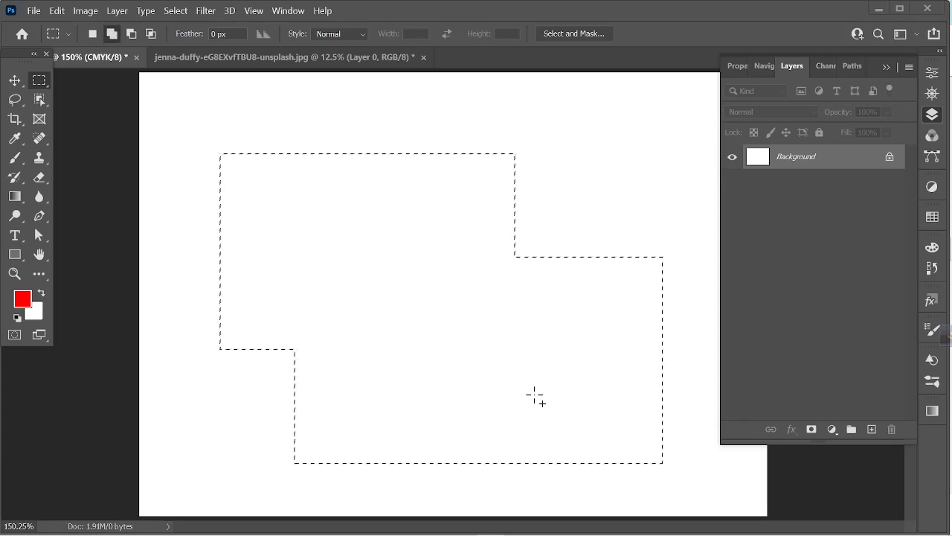
{"action": "left_click_drag", "start_coordinate": [609, 135], "coordinate": [360, 238]}
{"action": "left_click_drag", "start_coordinate": [266, 134], "coordinate": [322, 154]}
{"action": "left_click_drag", "start_coordinate": [191, 204], "coordinate": [240, 238]}
{"action": "left_click_drag", "start_coordinate": [165, 272], "coordinate": [244, 315]}
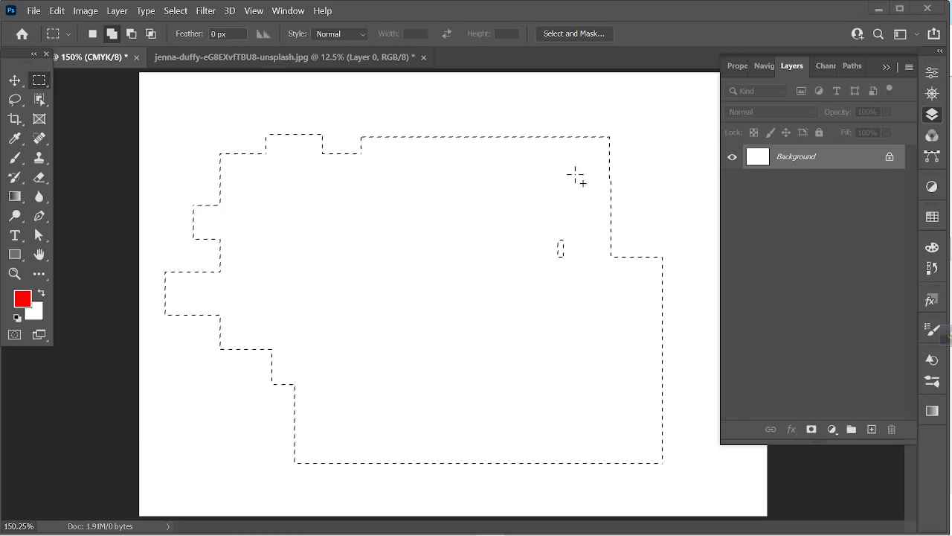
{"action": "left_click_drag", "start_coordinate": [572, 92], "coordinate": [643, 180]}
{"action": "left_click_drag", "start_coordinate": [536, 206], "coordinate": [570, 248]}
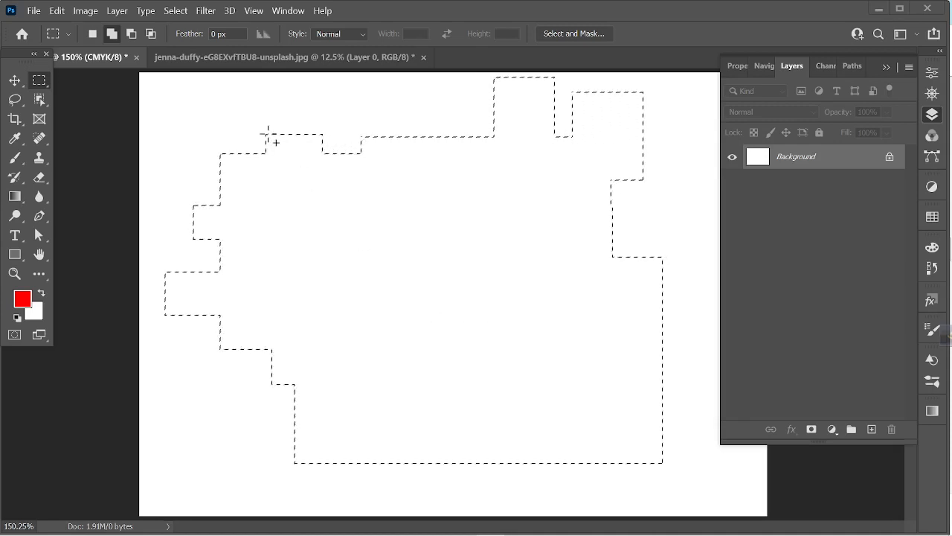
Subtract rectangular areas from the left side and middle of the stepped selection
{"action": "left_click", "coordinate": [131, 34]}
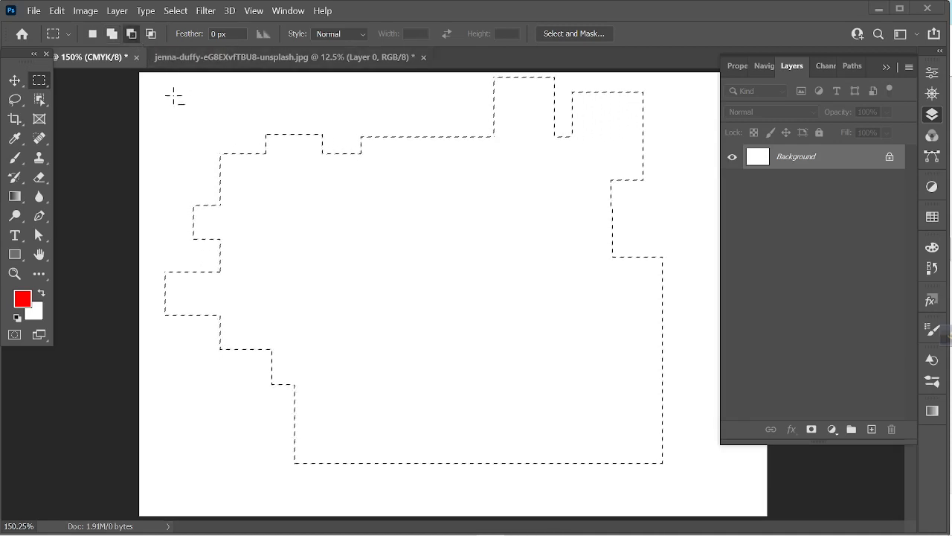
{"action": "left_click_drag", "start_coordinate": [173, 95], "coordinate": [322, 290]}
{"action": "left_click_drag", "start_coordinate": [355, 208], "coordinate": [545, 347]}
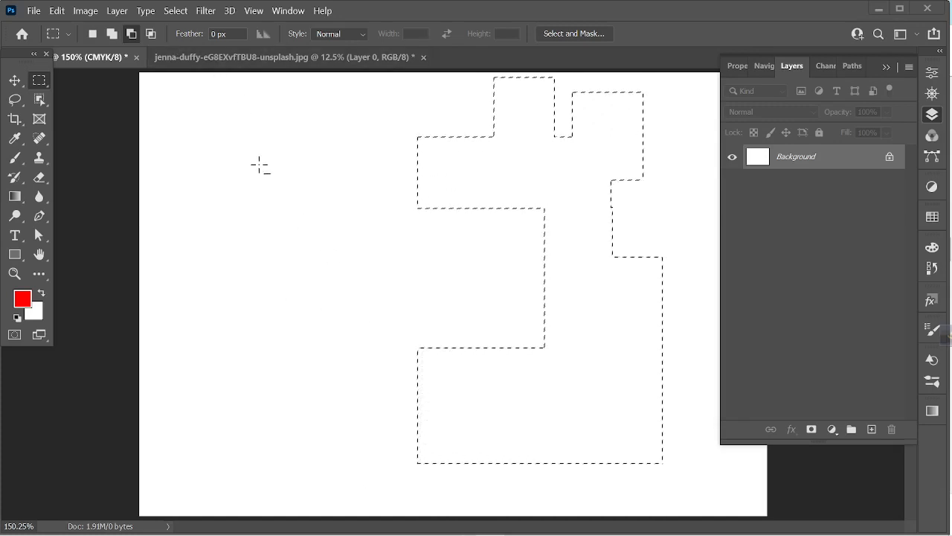
Add a large rectangle over the cut-out part of the selection, and subtract a smaller rectangle from its upper-left corner
{"action": "left_click", "coordinate": [112, 33]}
{"action": "left_click_drag", "start_coordinate": [295, 161], "coordinate": [595, 426]}
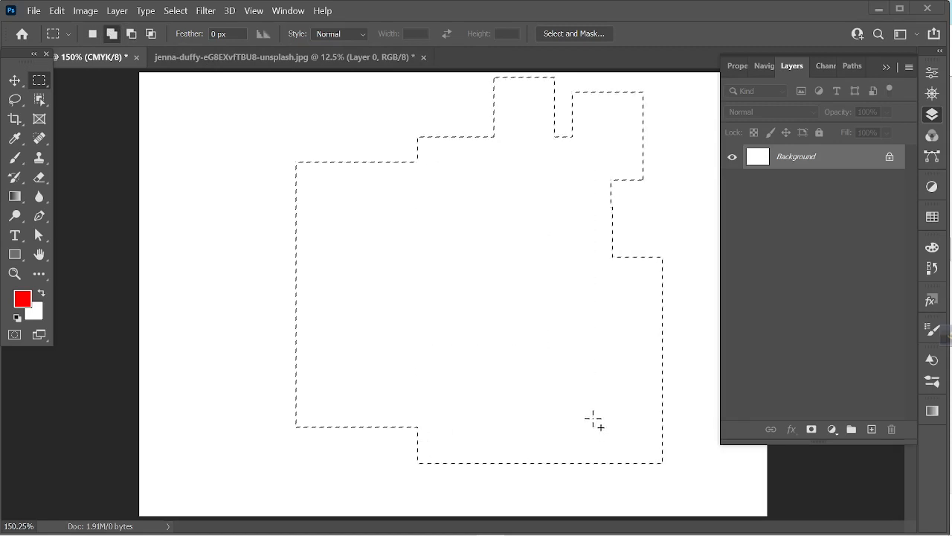
{"action": "left_click", "coordinate": [131, 34]}
{"action": "left_click_drag", "start_coordinate": [232, 127], "coordinate": [387, 253]}
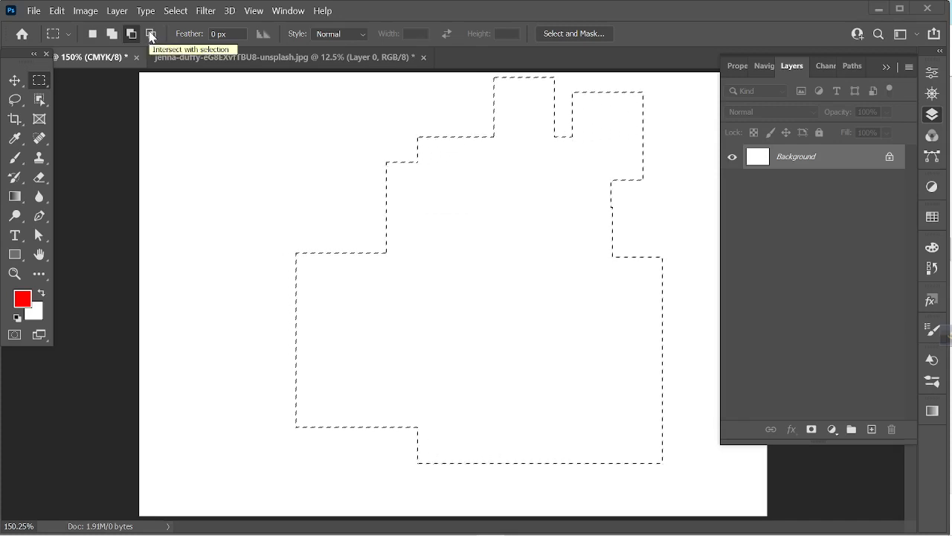
Intersect the selection with a rectangle about 631 px wide and 317 px high across its middle
{"action": "left_click", "coordinate": [150, 34]}
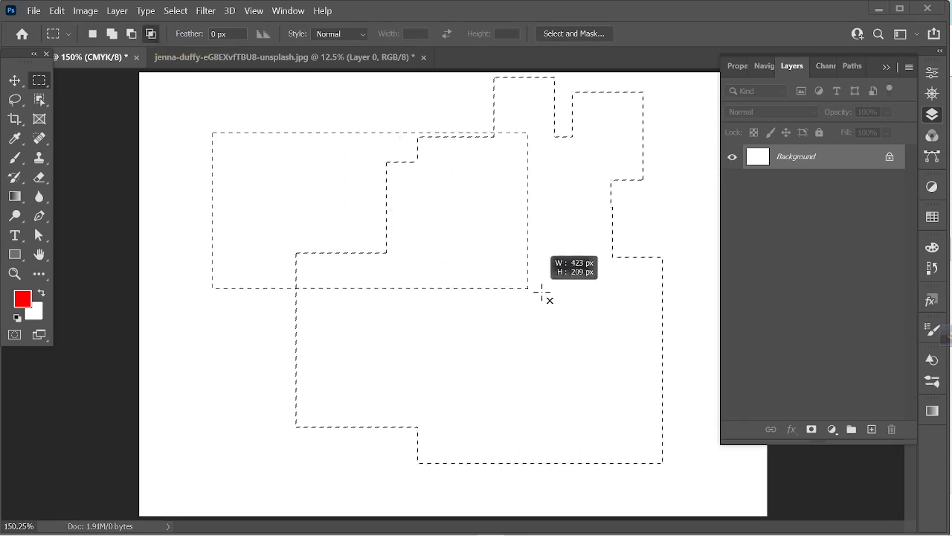
{"action": "left_click_drag", "start_coordinate": [541, 292], "coordinate": [682, 371]}
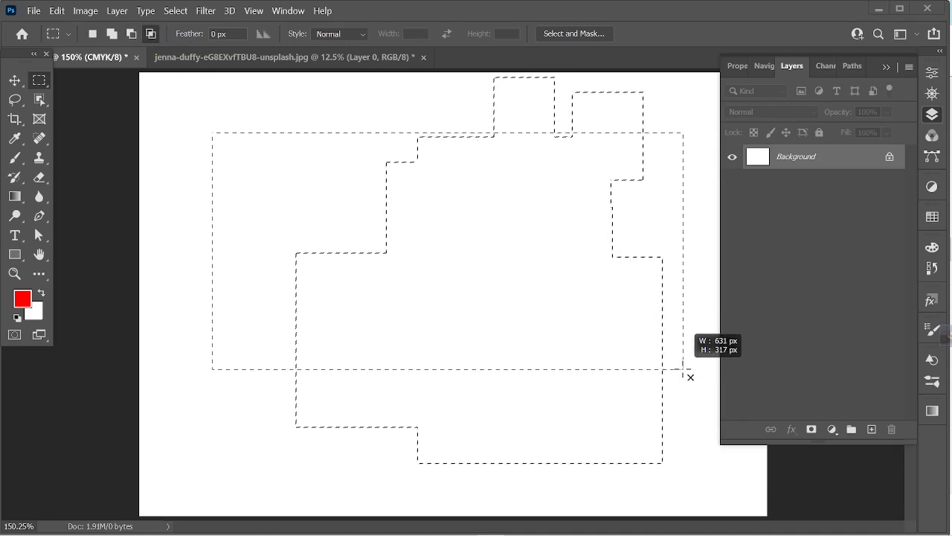
{"action": "left_click_drag", "start_coordinate": [682, 370], "coordinate": [682, 370]}
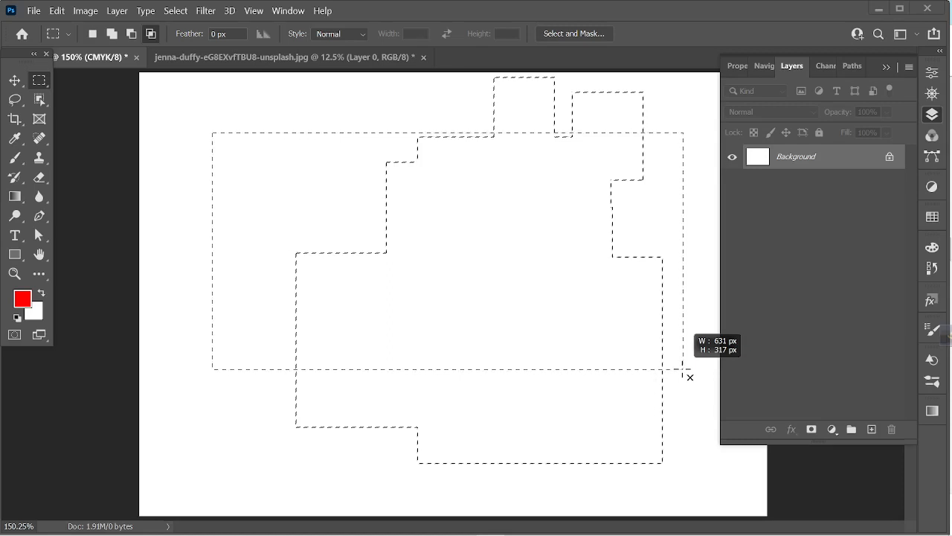
{"action": "left_click_drag", "start_coordinate": [682, 369], "coordinate": [679, 369]}
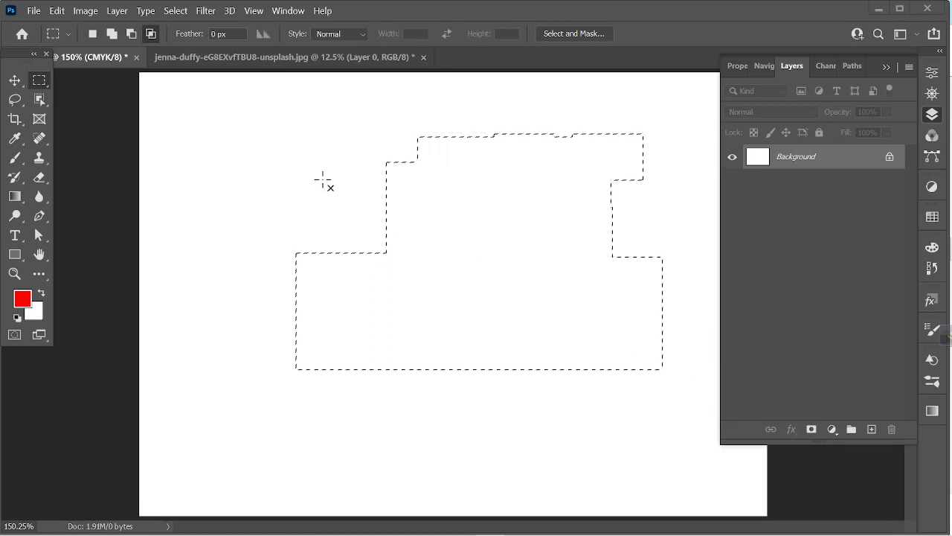
Draw a new elliptical selection in the canvas's upper-left area and add a second overlapping ellipse beside it
{"action": "right_click", "coordinate": [39, 81]}
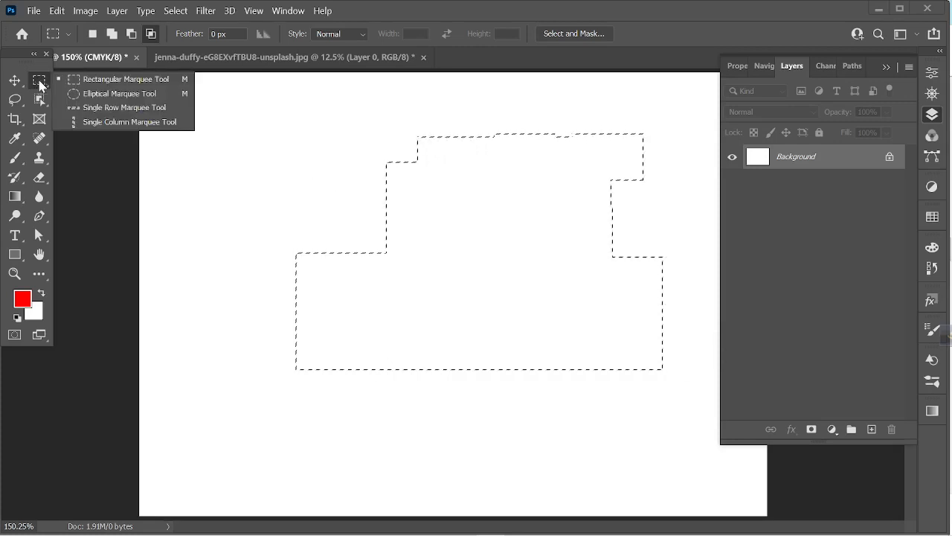
{"action": "left_click", "coordinate": [90, 94]}
{"action": "left_click_drag", "start_coordinate": [224, 168], "coordinate": [363, 275]}
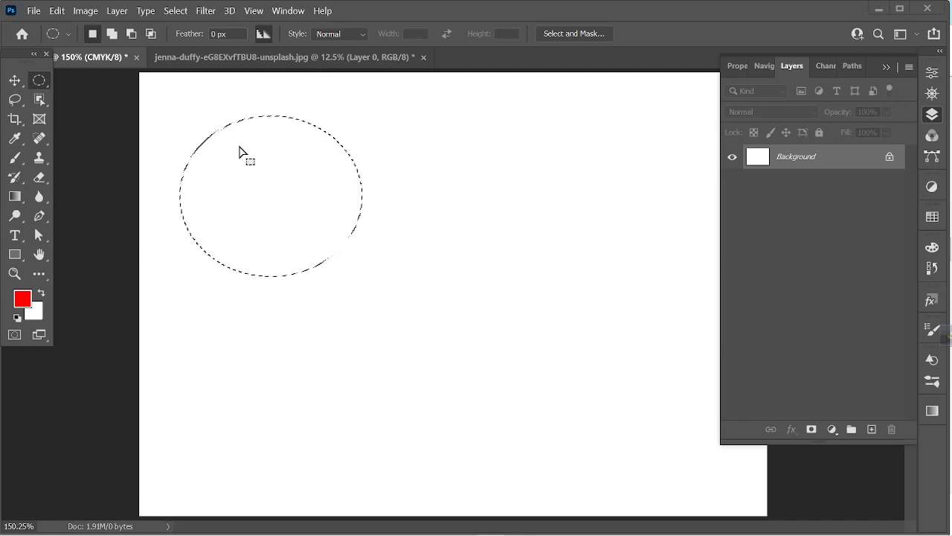
{"action": "left_click", "coordinate": [111, 34]}
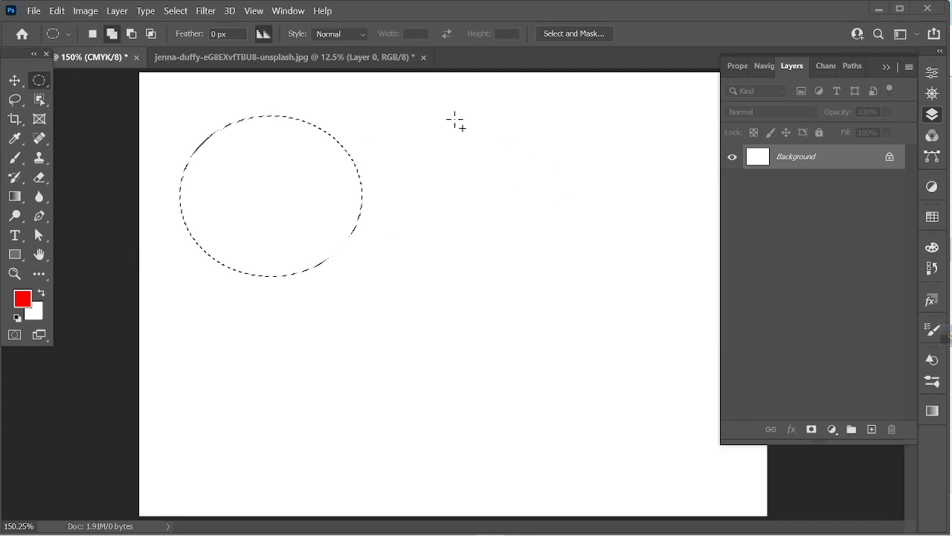
{"action": "left_click_drag", "start_coordinate": [449, 136], "coordinate": [266, 298]}
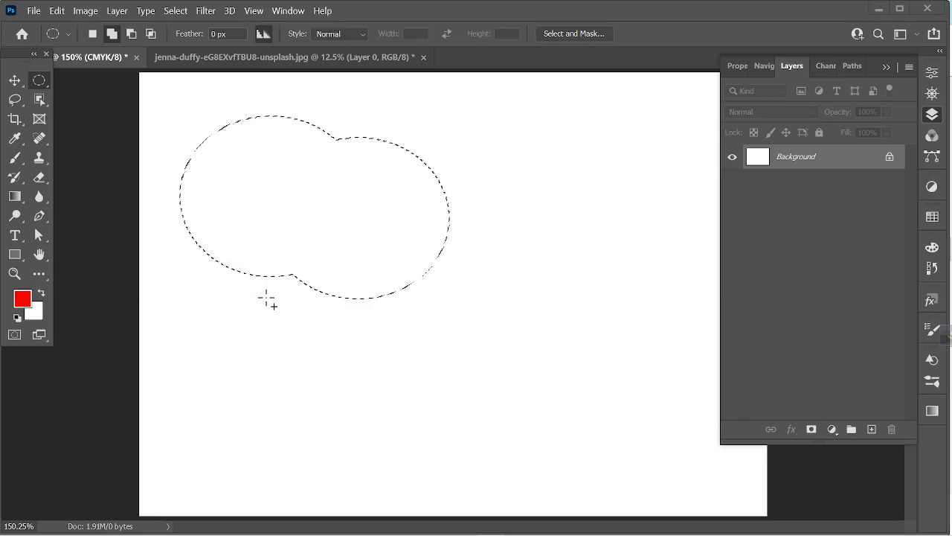
Paint a red spot inside the combined elliptical selection with the 70-pixel Brush
{"action": "left_click", "coordinate": [14, 159]}
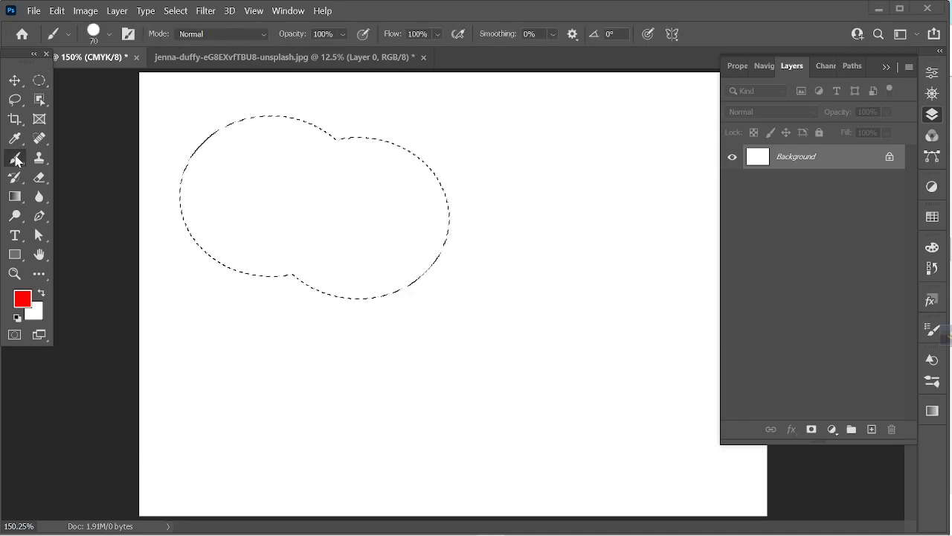
{"action": "left_click", "coordinate": [324, 197]}
{"action": "left_click_drag", "start_coordinate": [325, 198], "coordinate": [327, 221]}
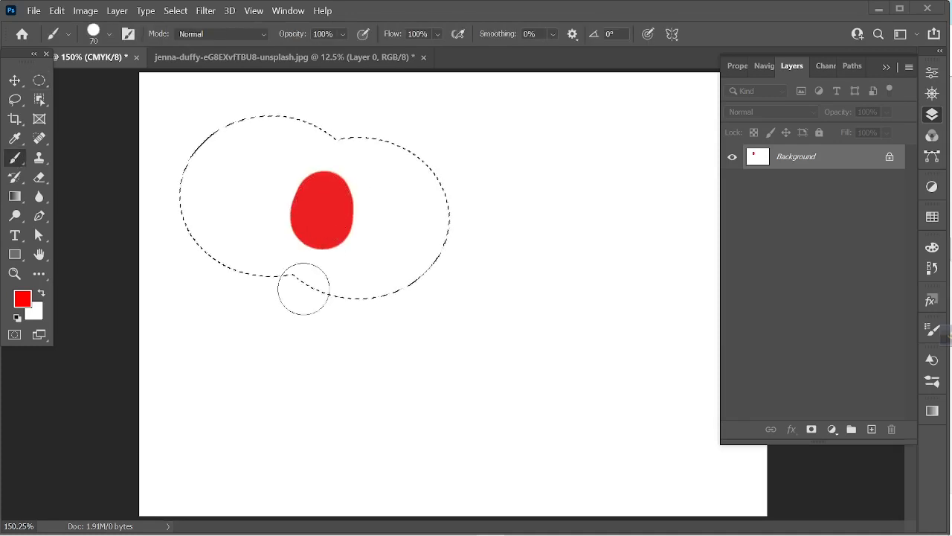
Undo and redo the red brush mark and the second ellipse, ending with the brush mark undone
{"action": "key", "text": "ctrl+z"}
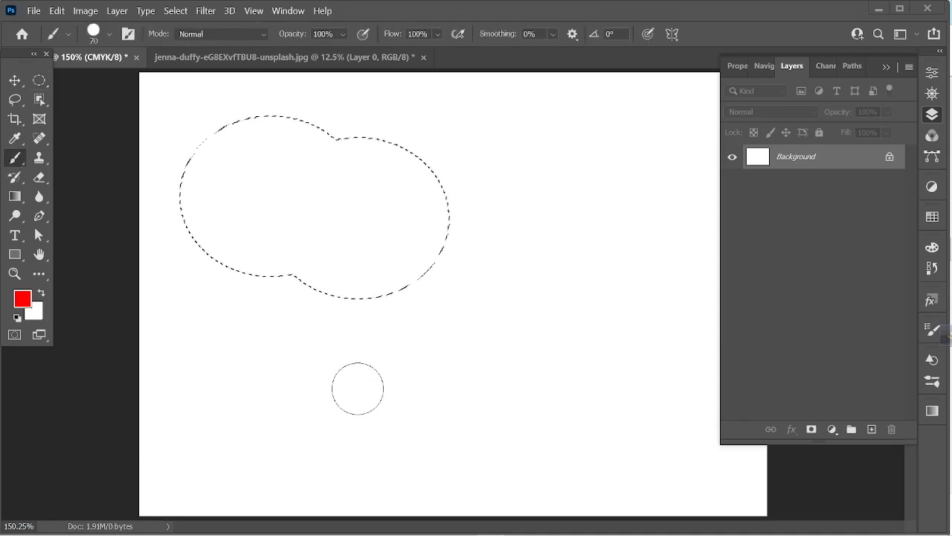
{"action": "key", "text": "ctrl+z"}
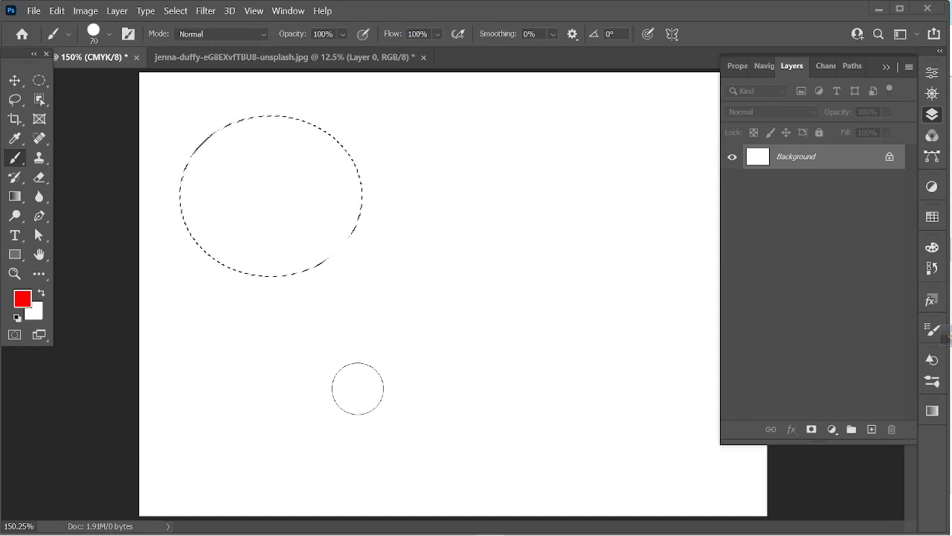
{"action": "key", "text": "ctrl+shift+z"}
{"action": "key", "text": "ctrl+shift+z"}
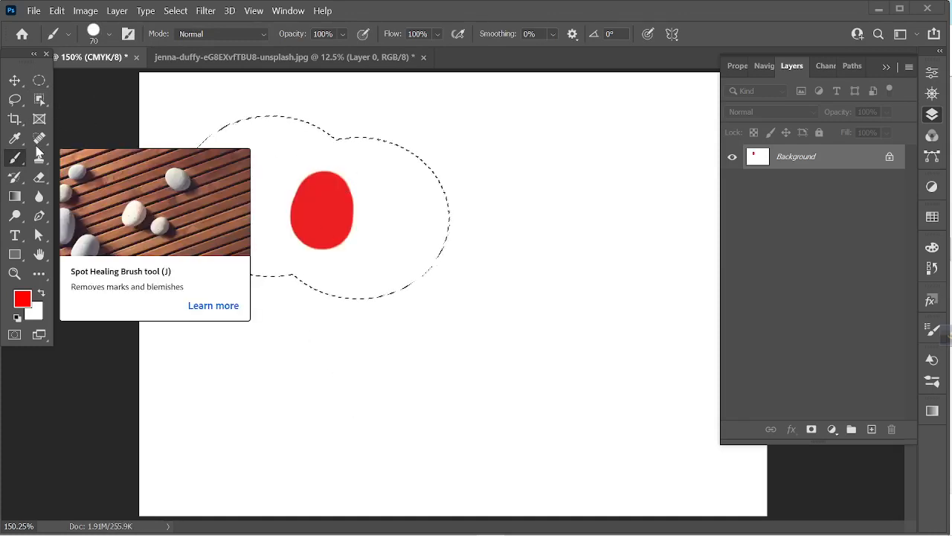
{"action": "key", "text": "ctrl+z"}
{"action": "key", "text": "ctrl+z"}
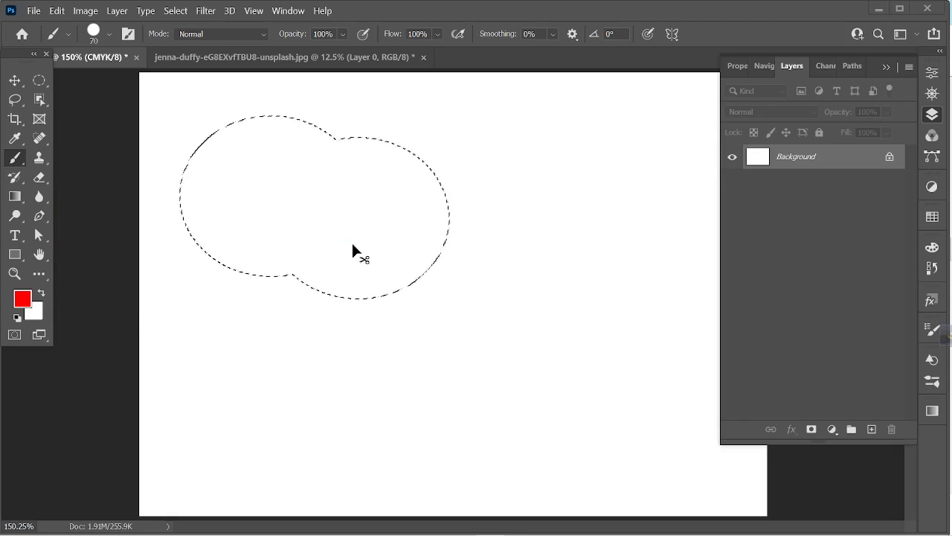
Intersect the elliptical selection with an overlapping ellipse to its lower right to form a leaf-shaped selection
{"action": "left_click", "coordinate": [40, 81]}
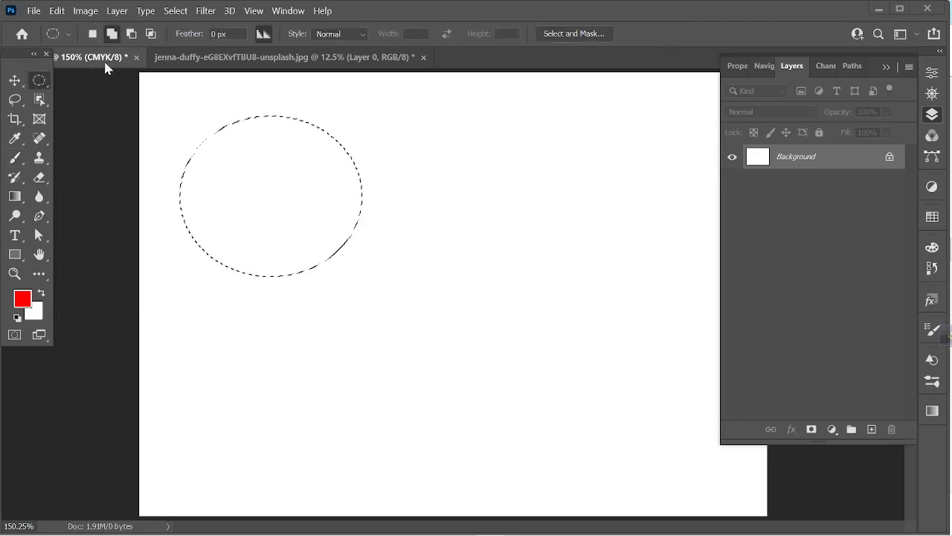
{"action": "left_click_drag", "start_coordinate": [450, 139], "coordinate": [265, 330]}
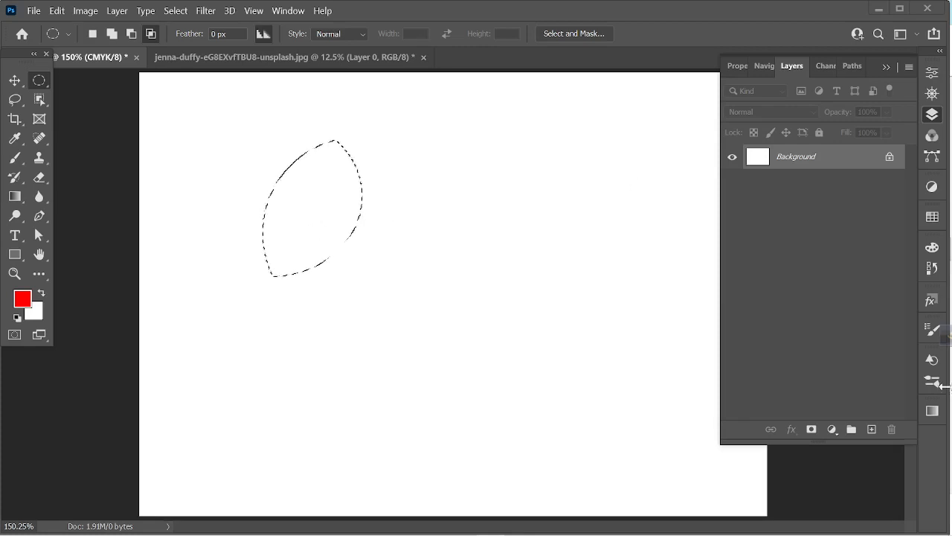
Add two new layers and fill the leaf-shaped selection with the red foreground color on Layer 2
{"action": "left_click", "coordinate": [871, 429]}
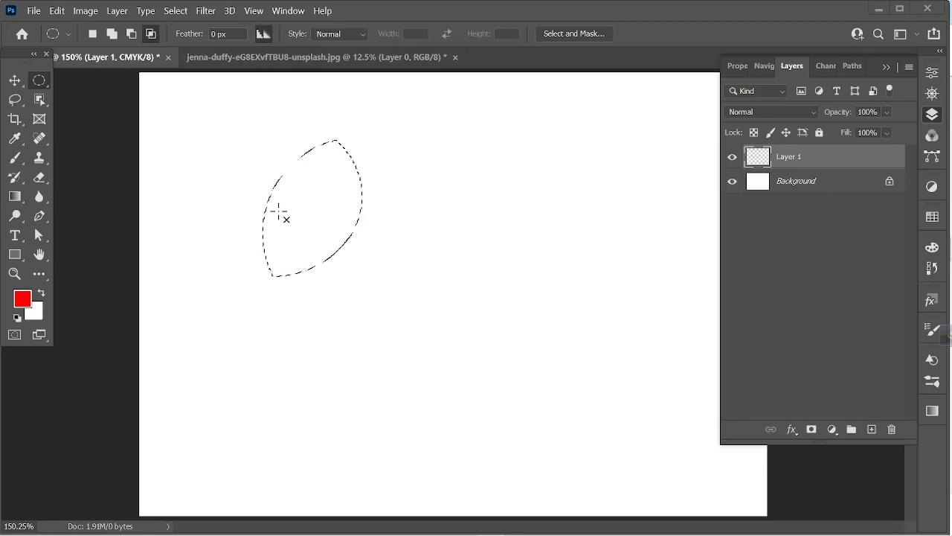
{"action": "left_click", "coordinate": [871, 429]}
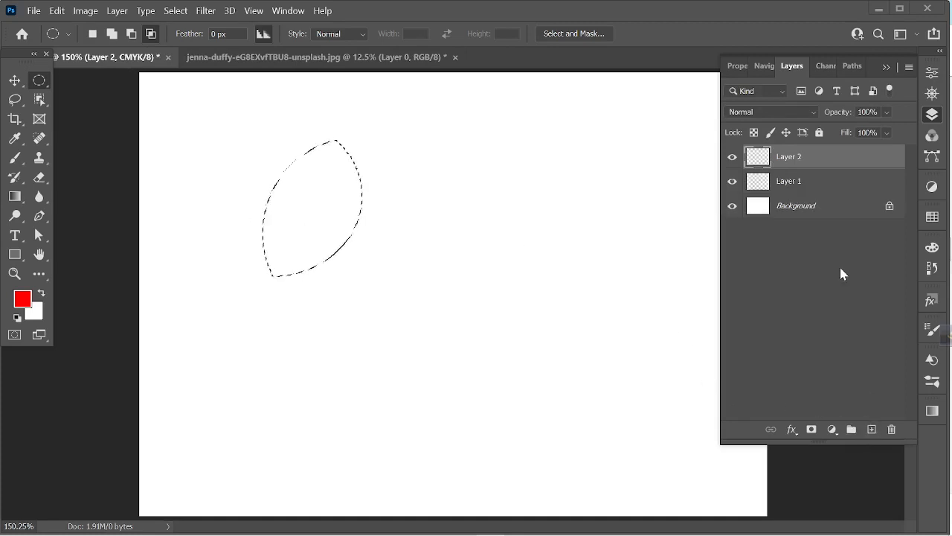
{"action": "left_click", "coordinate": [809, 185]}
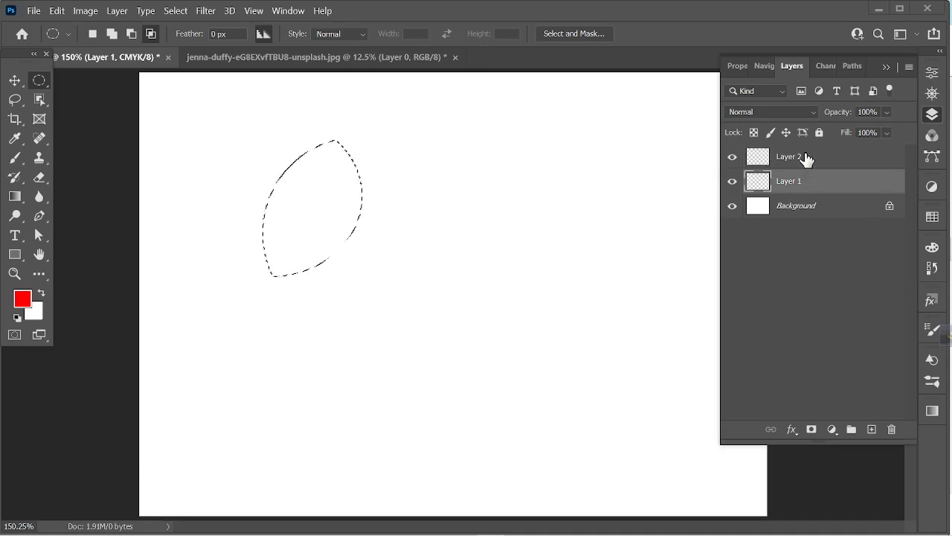
{"action": "left_click", "coordinate": [806, 158]}
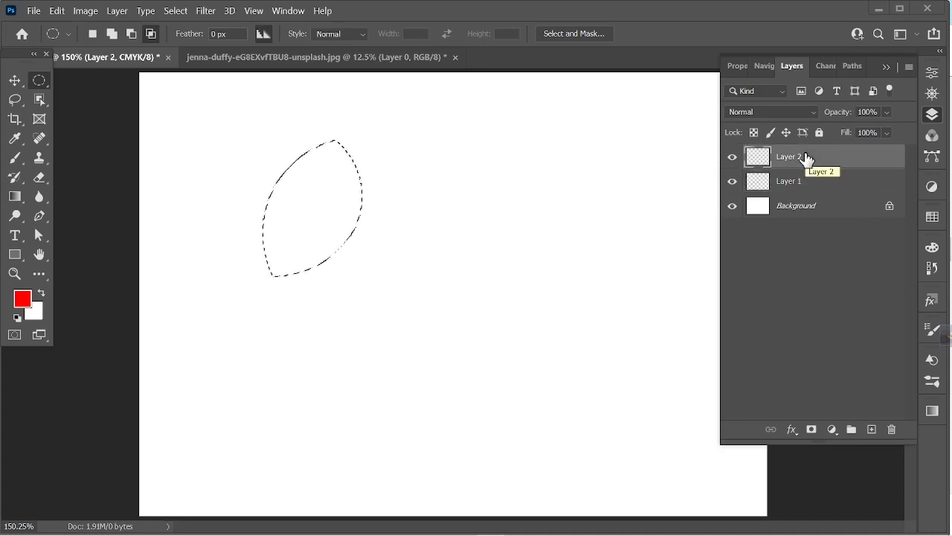
{"action": "key", "text": "alt+BackSpace"}
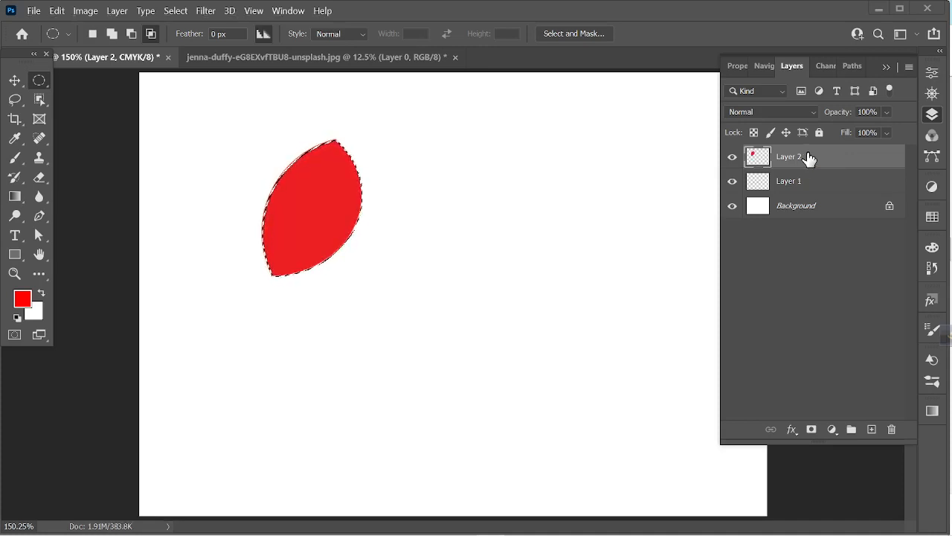
Set the background color to bright blue and fill the selection with it on Layer 1, checking it by hiding and reshowing Layer 2
{"action": "left_click", "coordinate": [822, 183]}
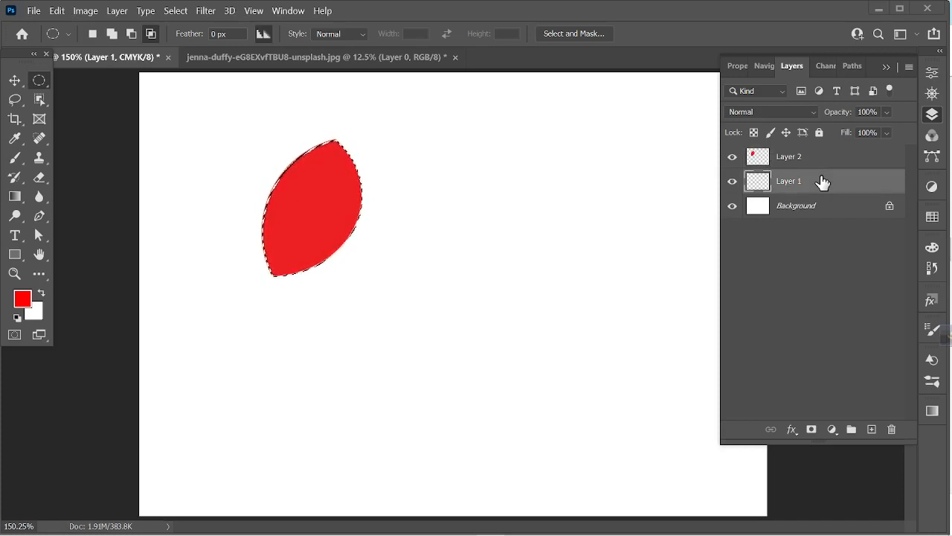
{"action": "left_click", "coordinate": [33, 313]}
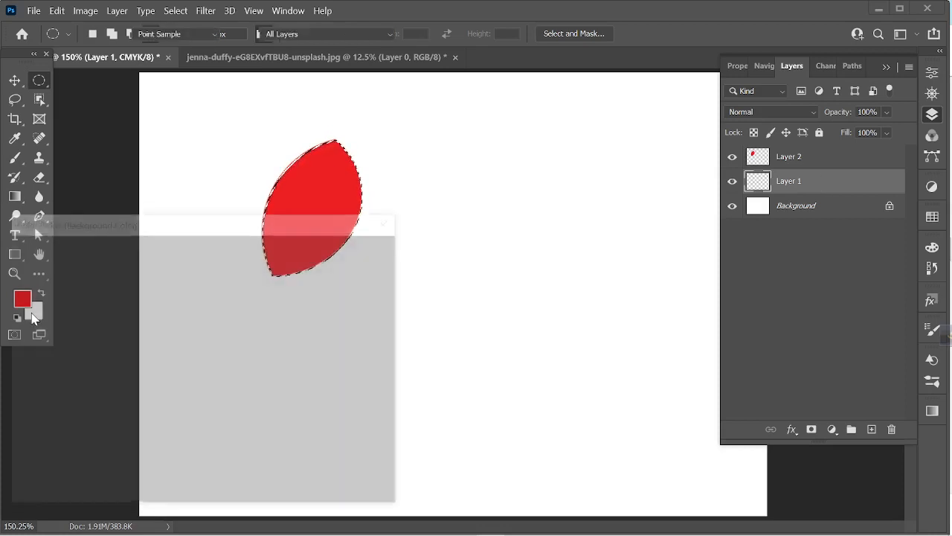
{"action": "left_click", "coordinate": [31, 313]}
{"action": "left_click", "coordinate": [220, 324]}
{"action": "left_click", "coordinate": [201, 257]}
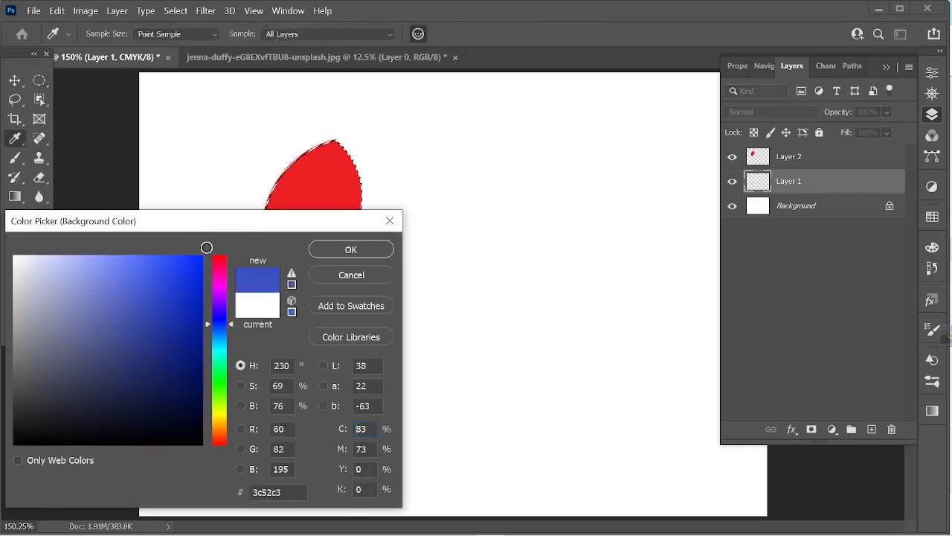
{"action": "left_click", "coordinate": [365, 250]}
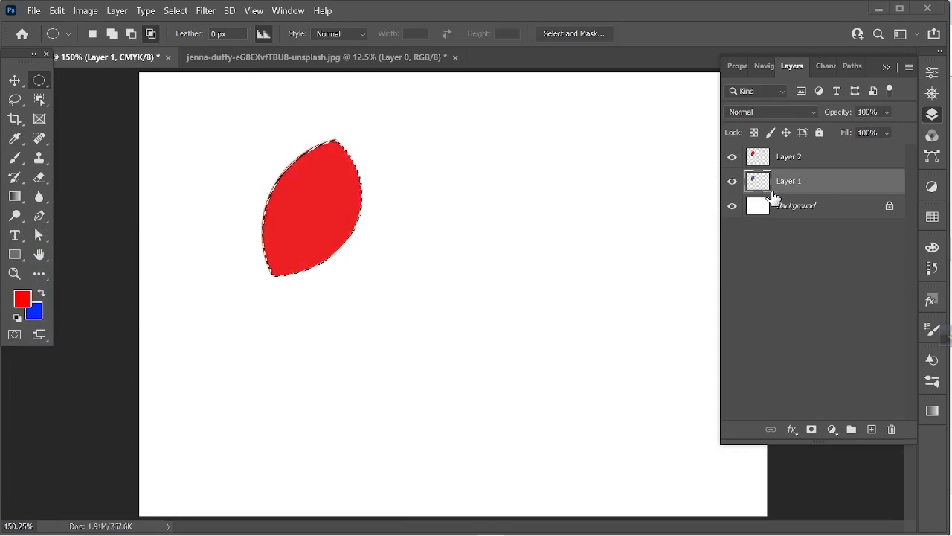
{"action": "left_click", "coordinate": [732, 158]}
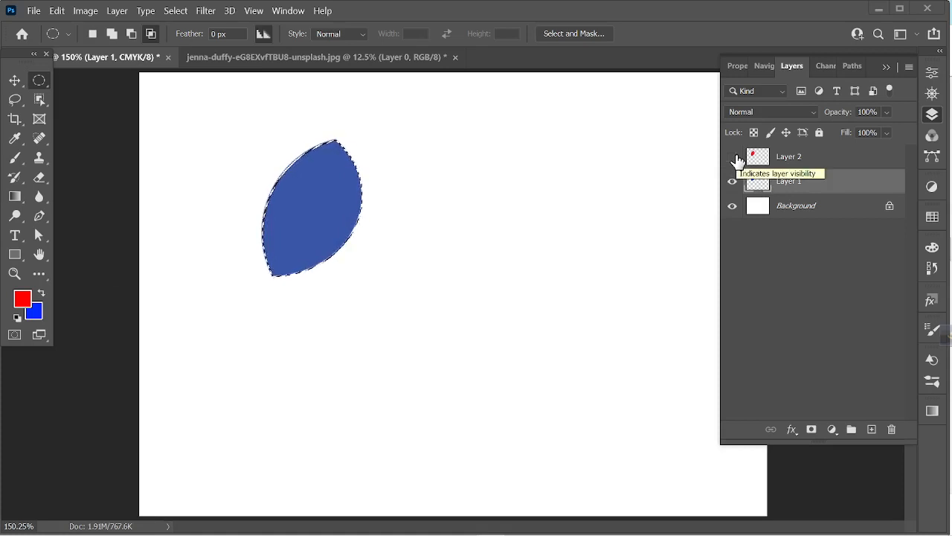
{"action": "left_click", "coordinate": [735, 158]}
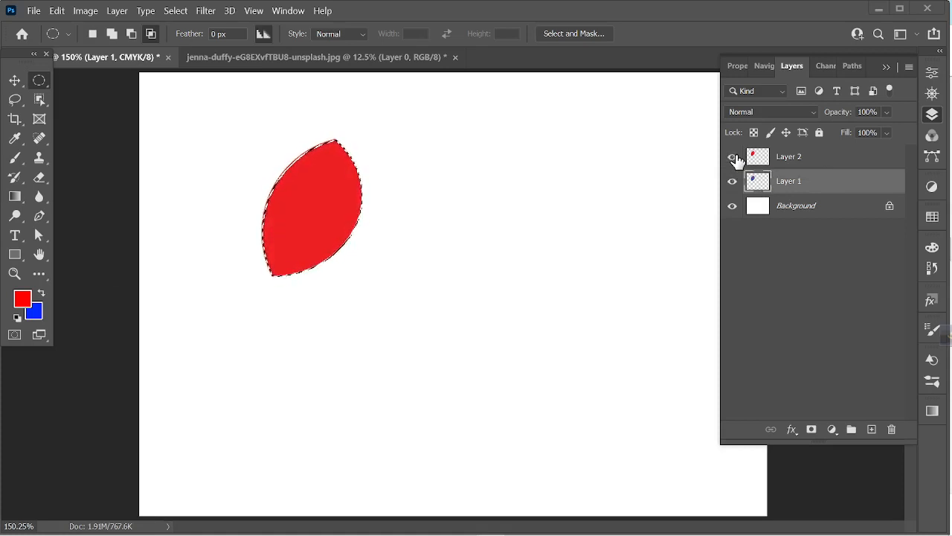
Add a layer above Layer 1 and fill the leaf selection there with an orange-yellow foreground color, checking it with Layer 2 briefly hidden
{"action": "left_click", "coordinate": [872, 430]}
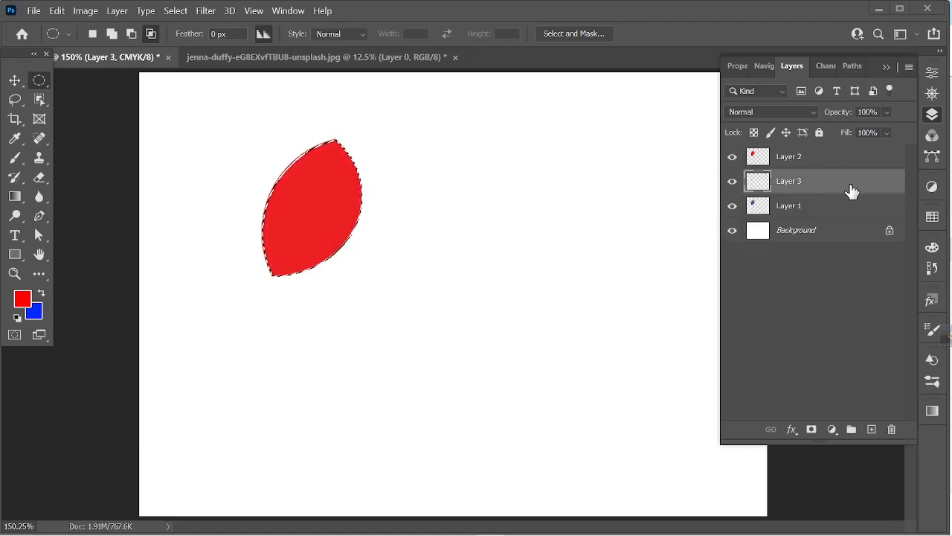
{"action": "left_click", "coordinate": [22, 299]}
{"action": "left_click", "coordinate": [26, 298]}
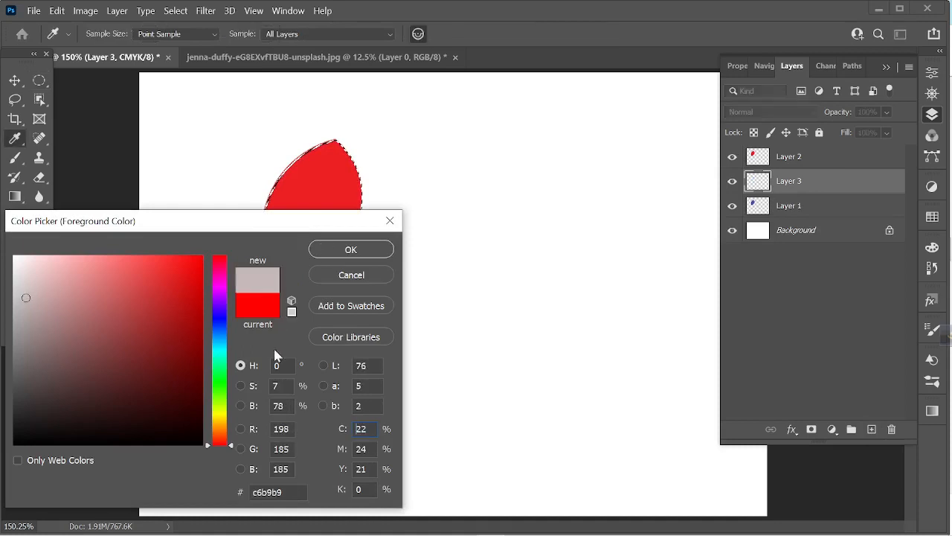
{"action": "left_click_drag", "start_coordinate": [222, 426], "coordinate": [222, 422]}
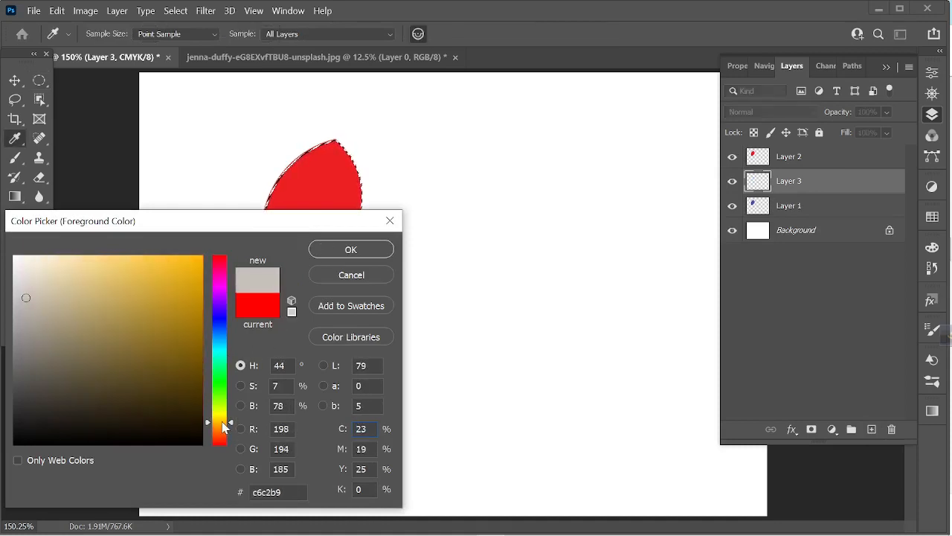
{"action": "left_click_drag", "start_coordinate": [170, 276], "coordinate": [203, 257]}
{"action": "left_click", "coordinate": [383, 249]}
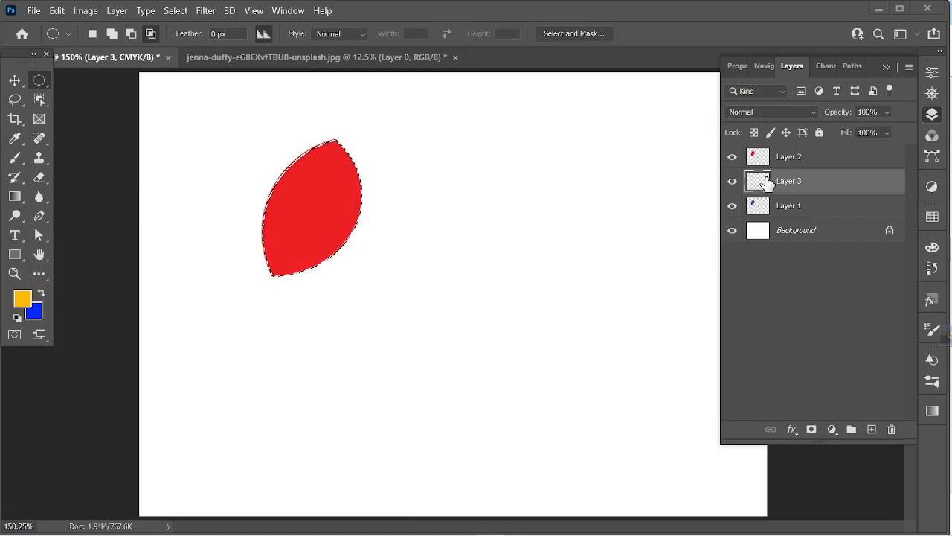
{"action": "key", "text": "alt+BackSpace"}
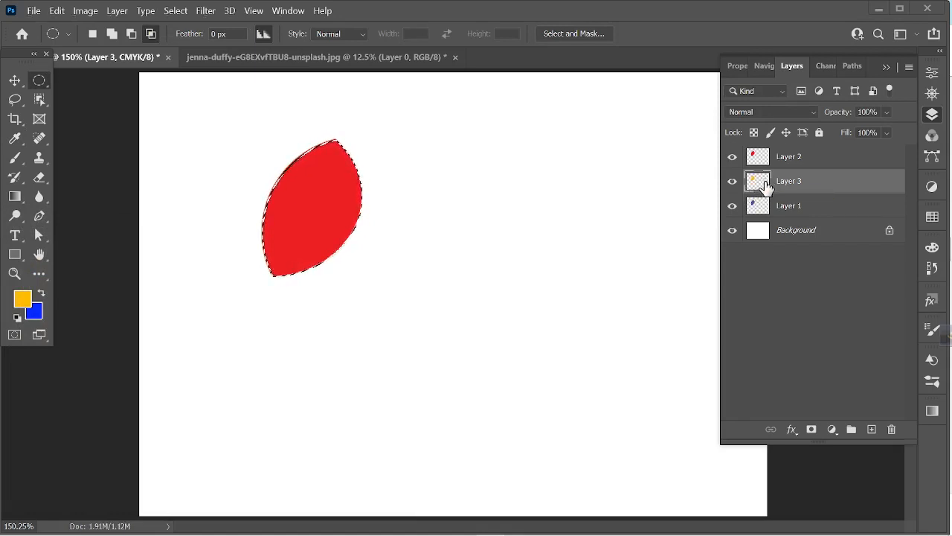
{"action": "left_click", "coordinate": [732, 157]}
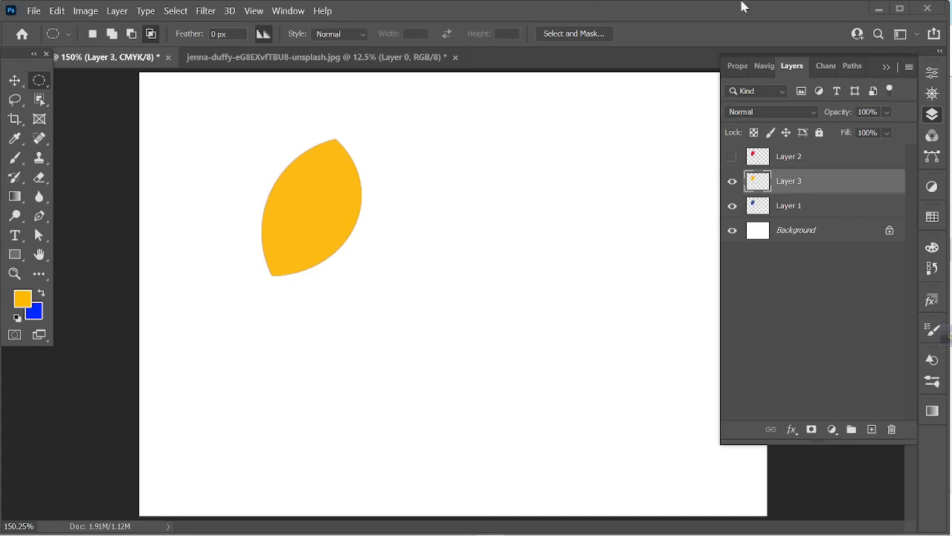
{"action": "left_click", "coordinate": [733, 156]}
Move the red leaf to the right of the blue one and the yellow leaf to the right of the red one
{"action": "left_click", "coordinate": [16, 82]}
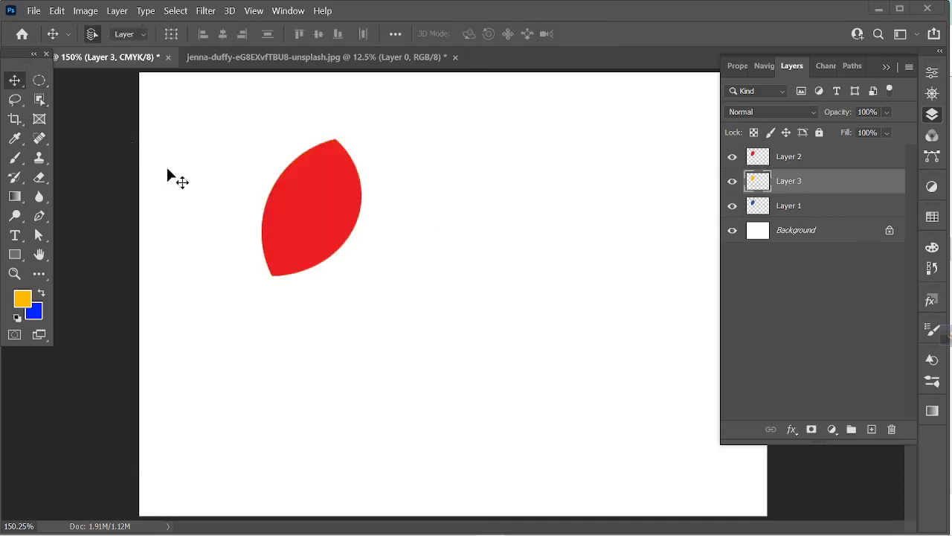
{"action": "left_click_drag", "start_coordinate": [280, 217], "coordinate": [445, 216]}
{"action": "left_click_drag", "start_coordinate": [317, 205], "coordinate": [625, 223]}
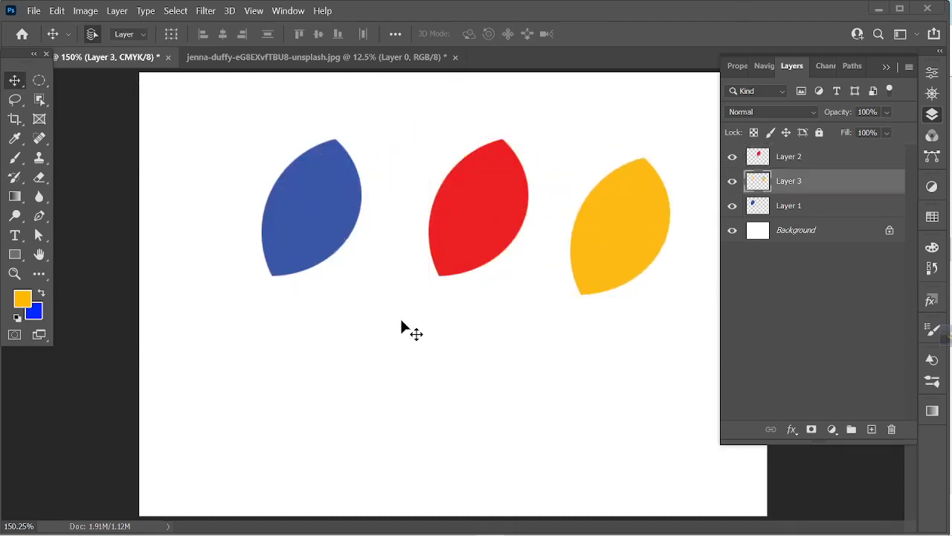
{"action": "mouse_move", "coordinate": [888, 525]}
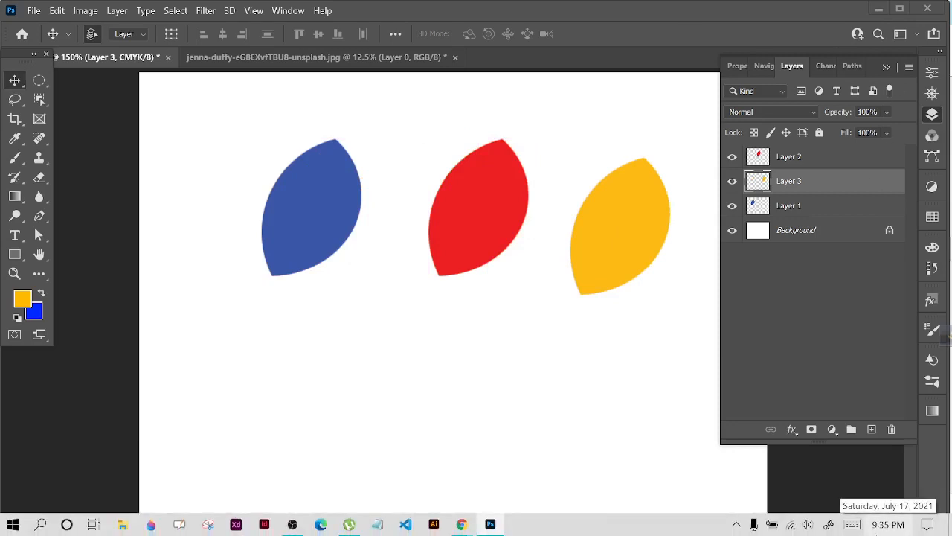
{"action": "left_click", "coordinate": [176, 11]}
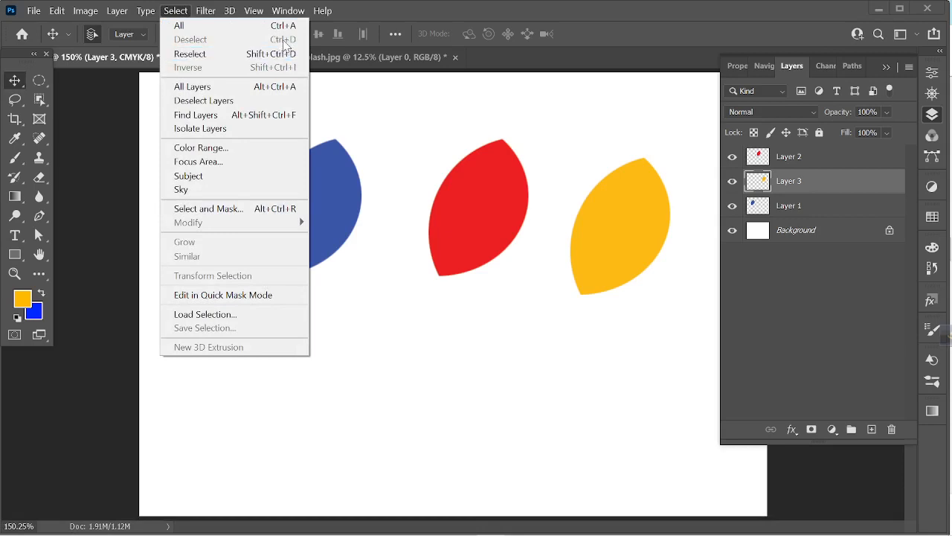
{"action": "left_click", "coordinate": [387, 392]}
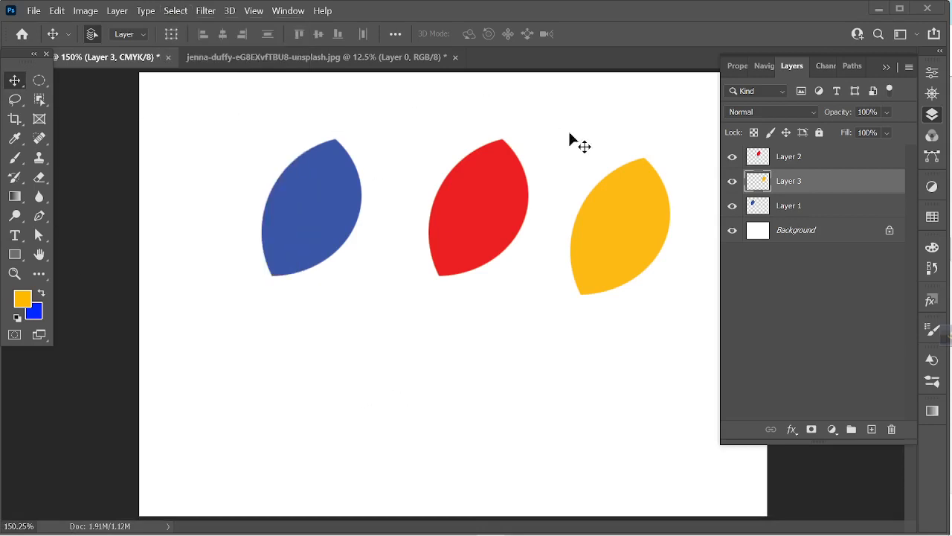
Move the blue, red and yellow leaves up into a spaced row along the canvas's upper edge
{"action": "left_click", "coordinate": [43, 79]}
{"action": "left_click", "coordinate": [18, 84]}
{"action": "left_click_drag", "start_coordinate": [247, 122], "coordinate": [387, 159]}
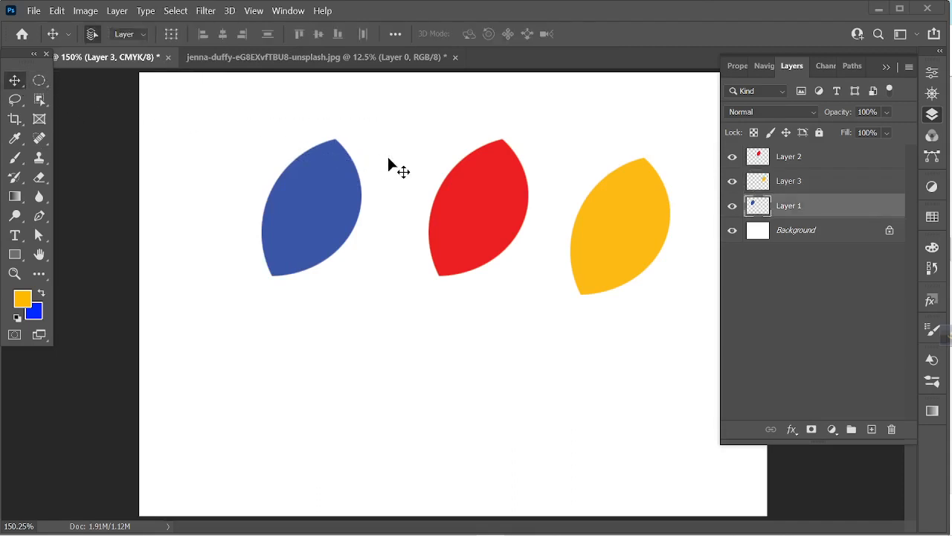
{"action": "left_click_drag", "start_coordinate": [313, 200], "coordinate": [204, 149]}
{"action": "left_click_drag", "start_coordinate": [518, 215], "coordinate": [406, 173]}
{"action": "left_click_drag", "start_coordinate": [616, 205], "coordinate": [622, 146]}
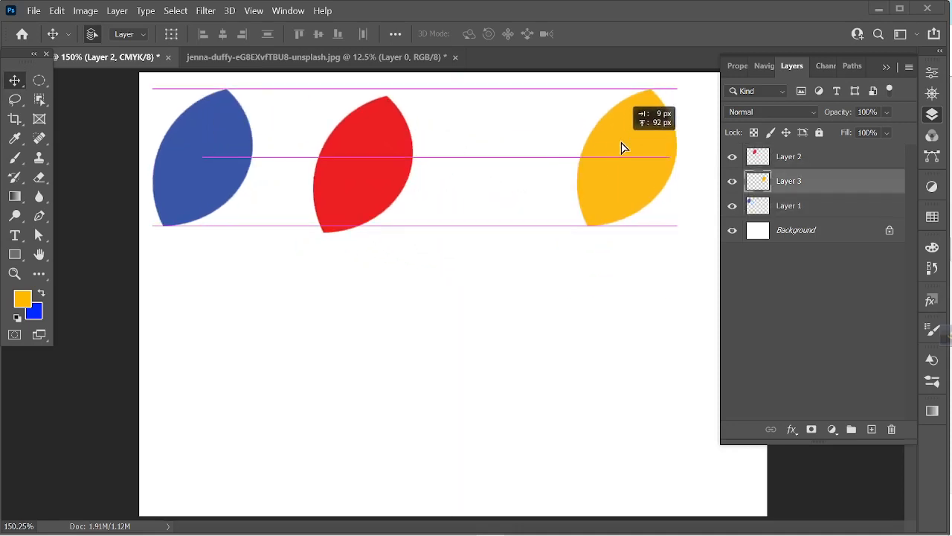
{"action": "left_click_drag", "start_coordinate": [415, 160], "coordinate": [447, 142]}
{"action": "left_click_drag", "start_coordinate": [223, 142], "coordinate": [261, 143]}
{"action": "left_click_drag", "start_coordinate": [640, 145], "coordinate": [612, 142]}
{"action": "left_click", "coordinate": [435, 158]}
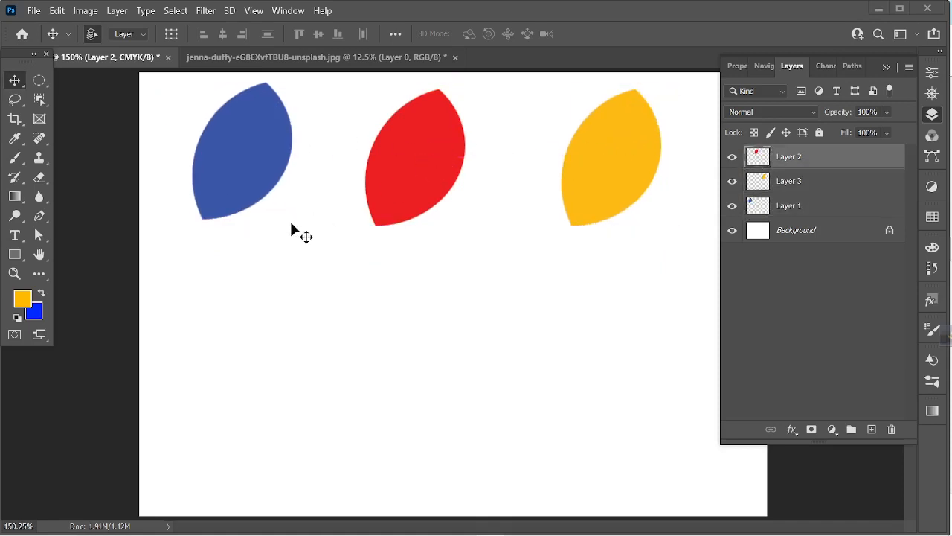
Draw a new wide rectangular selection below the leaves and add a second rectangle overlapping its upper-left part
{"action": "left_click", "coordinate": [41, 81]}
{"action": "left_click", "coordinate": [99, 82]}
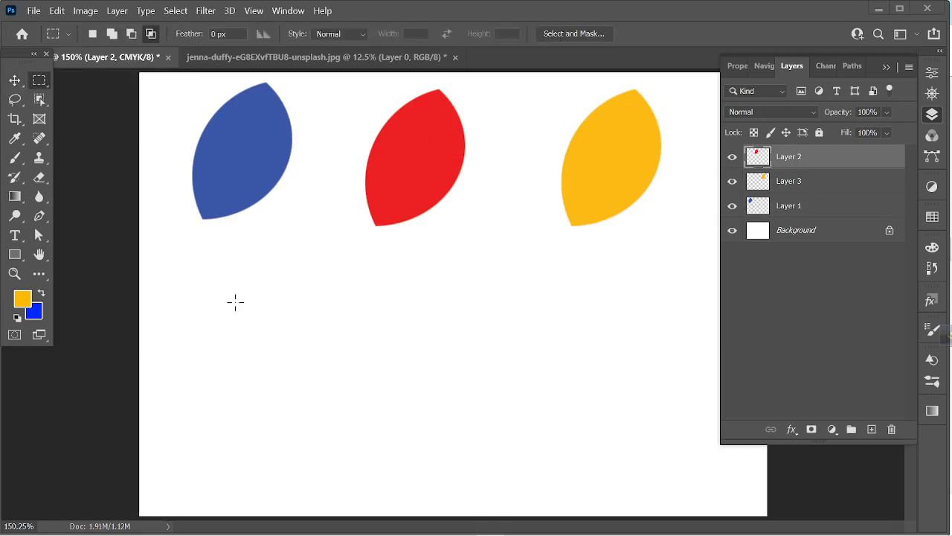
{"action": "left_click", "coordinate": [93, 33]}
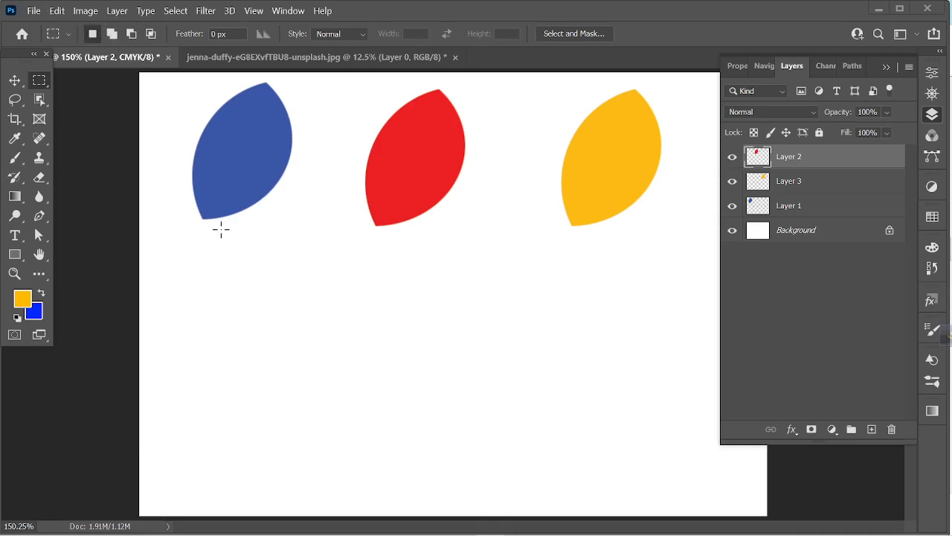
{"action": "left_click_drag", "start_coordinate": [206, 299], "coordinate": [625, 474]}
{"action": "key", "text": "shift"}
{"action": "left_click_drag", "start_coordinate": [170, 269], "coordinate": [510, 387]}
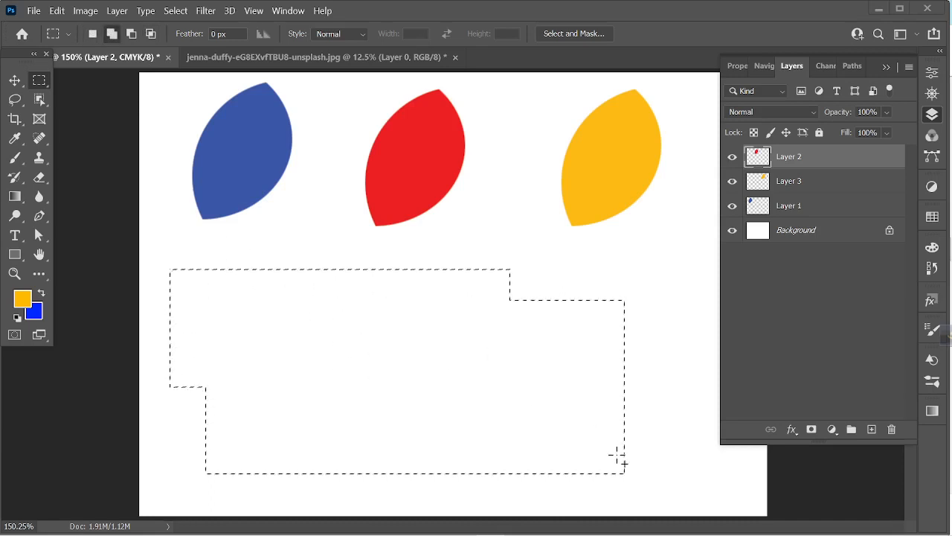
Subtract a rectangle from the selection's upper-right part and intersect what remains with a tall, narrow rectangle on its left side
{"action": "key", "text": "alt"}
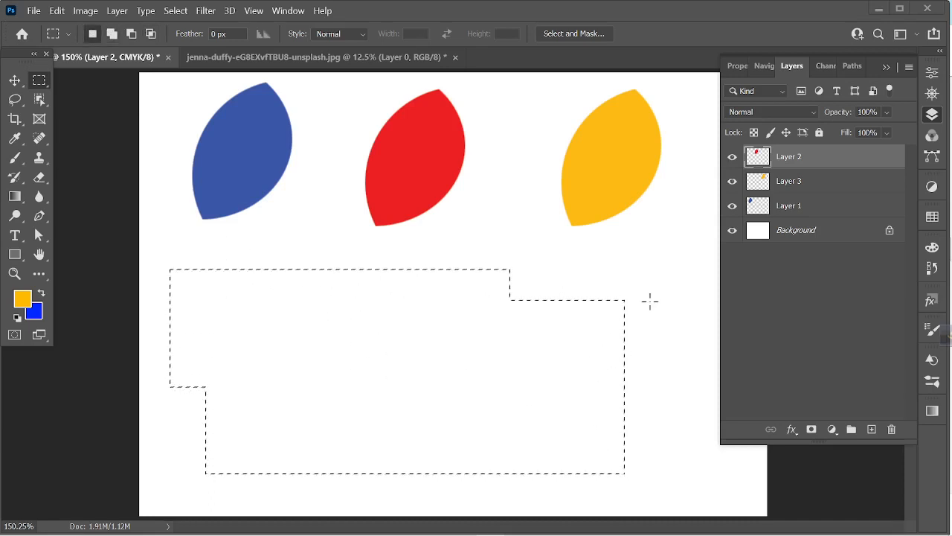
{"action": "left_click_drag", "start_coordinate": [672, 272], "coordinate": [349, 387]}
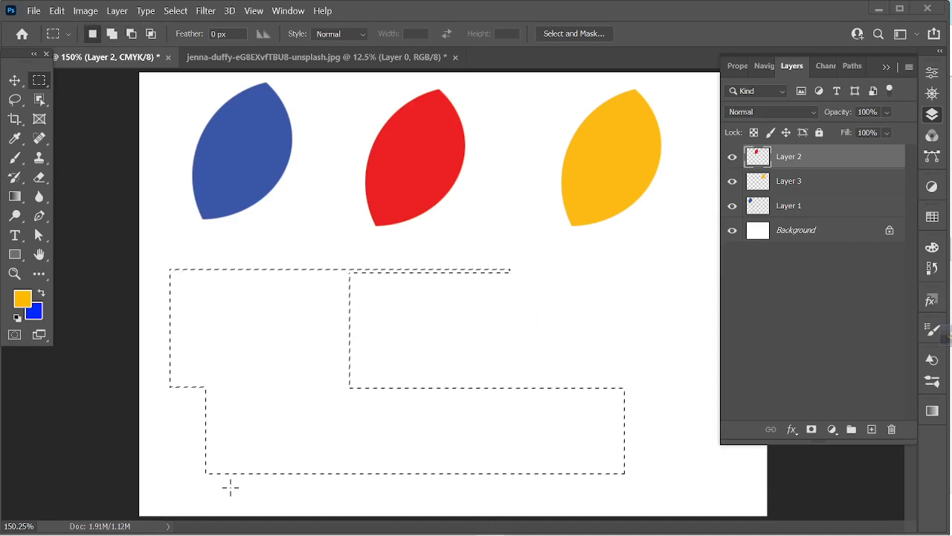
{"action": "key", "text": "shift"}
{"action": "key", "text": "shift+alt"}
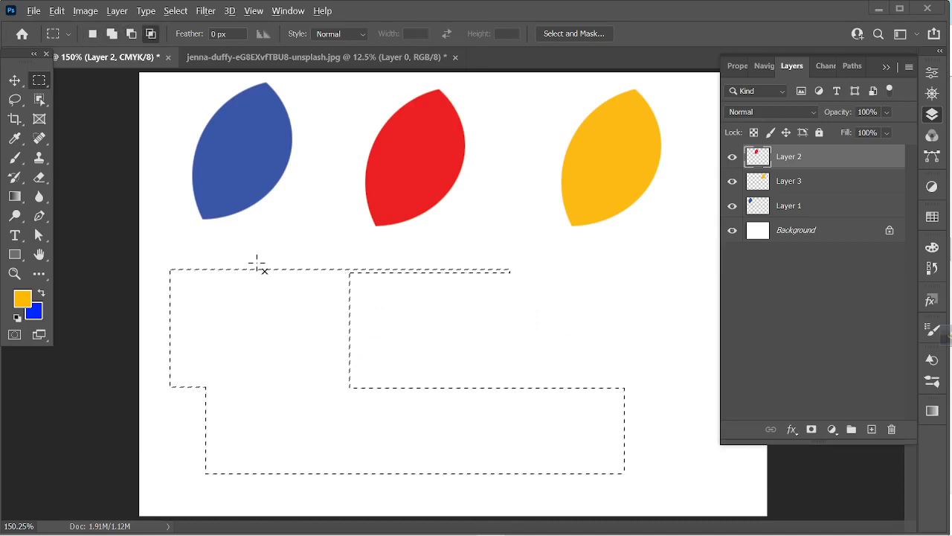
{"action": "left_click_drag", "start_coordinate": [228, 244], "coordinate": [332, 516]}
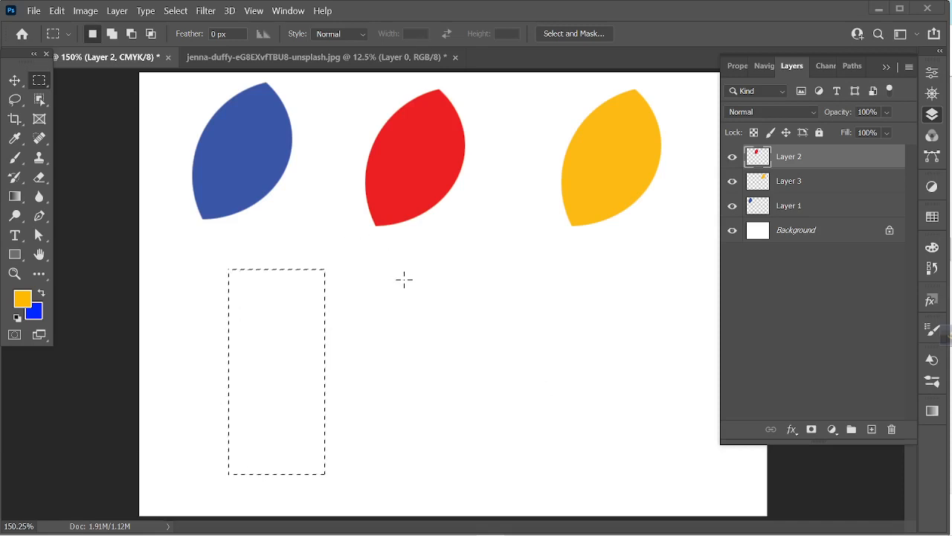
Replace the selection with a new rectangle in the canvas's lower-right area and add an overlapping rectangle on its left side
{"action": "left_click_drag", "start_coordinate": [404, 279], "coordinate": [682, 464]}
{"action": "key", "text": "shift"}
{"action": "left_click_drag", "start_coordinate": [261, 299], "coordinate": [507, 456]}
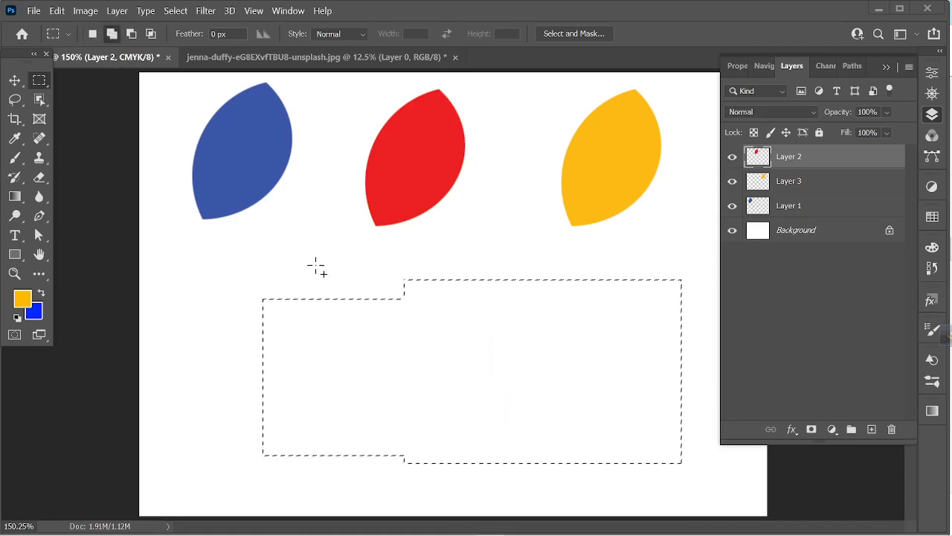
Add small rectangles along the selection's upper edge, making a row of raised notches
{"action": "left_click_drag", "start_coordinate": [298, 243], "coordinate": [374, 298]}
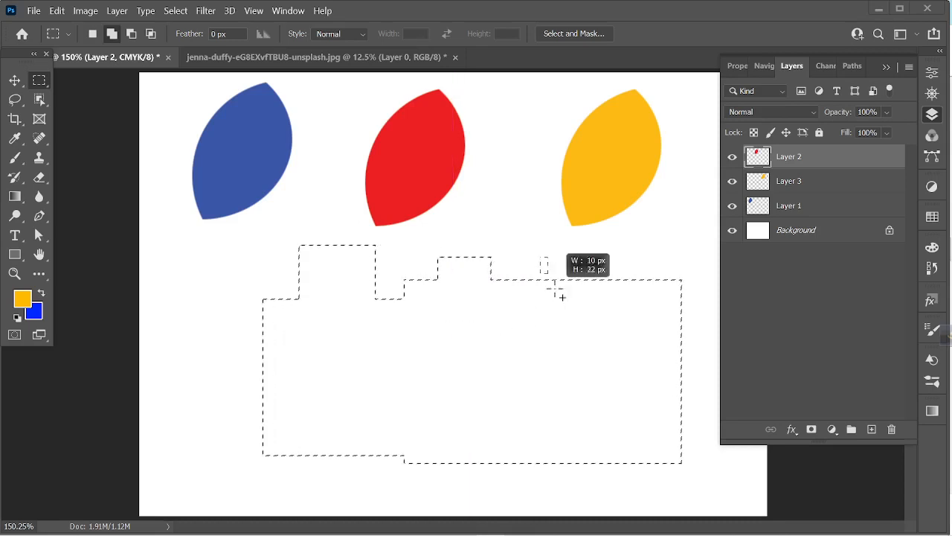
{"action": "left_click_drag", "start_coordinate": [554, 286], "coordinate": [583, 338]}
{"action": "left_click_drag", "start_coordinate": [635, 266], "coordinate": [659, 297]}
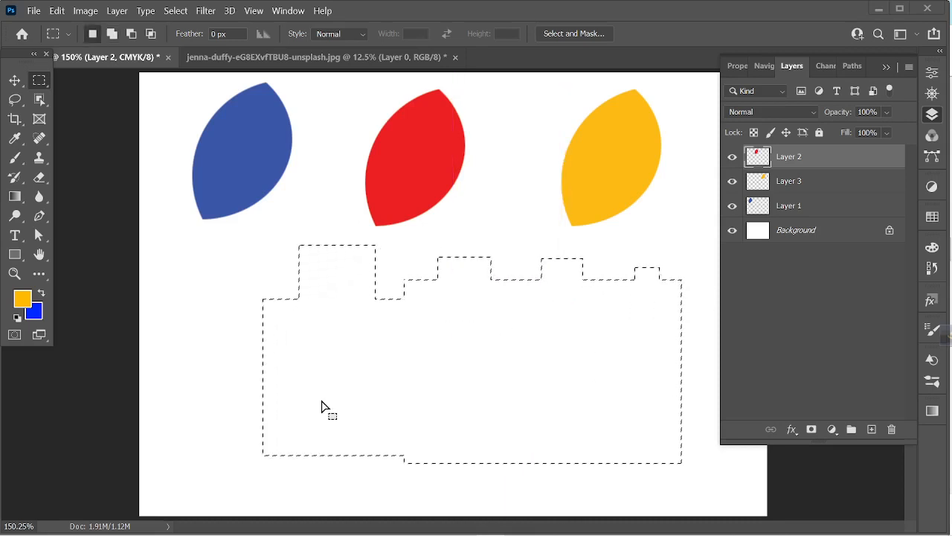
Subtract a wide rectangle from the selection's left and middle area, and intersect what remains with a rectangle over its lower-right part
{"action": "left_click_drag", "start_coordinate": [206, 289], "coordinate": [539, 405]}
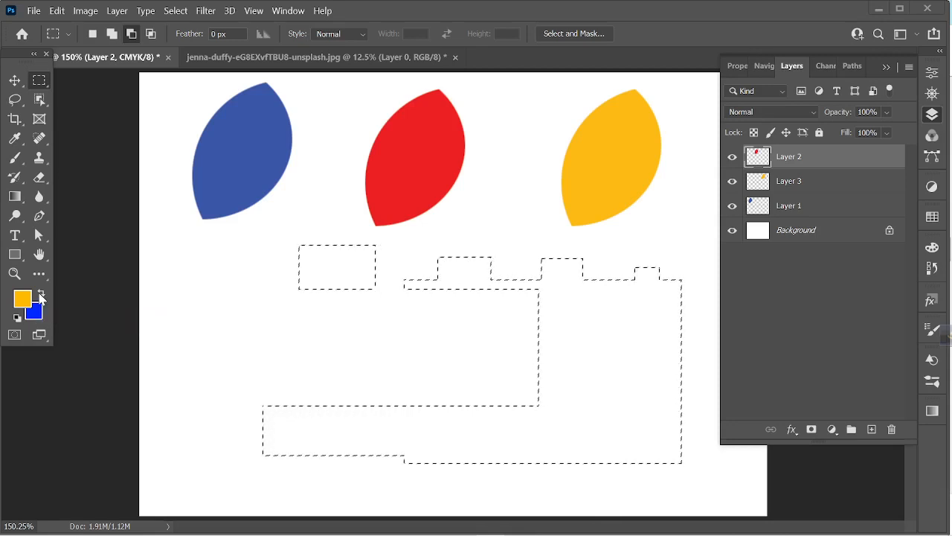
{"action": "key", "text": "shift+alt"}
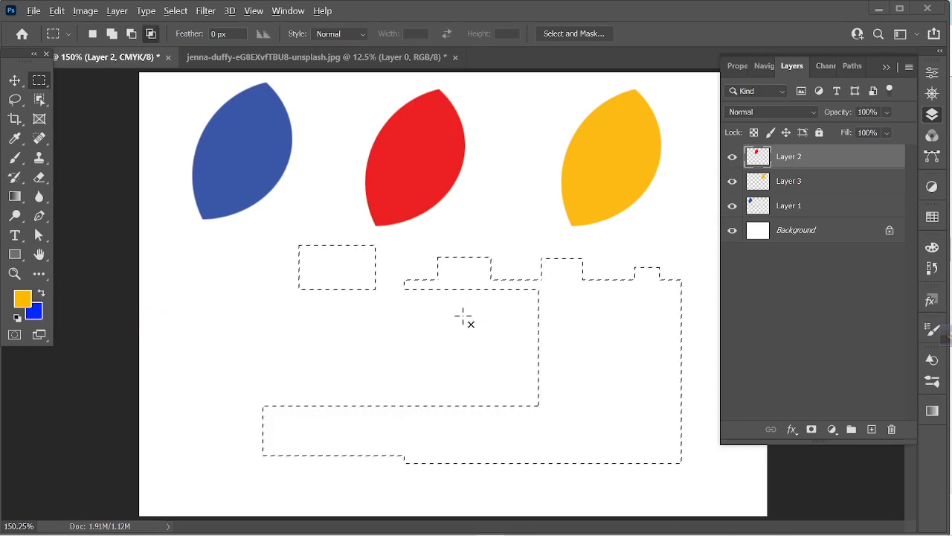
{"action": "left_click_drag", "start_coordinate": [444, 321], "coordinate": [662, 493]}
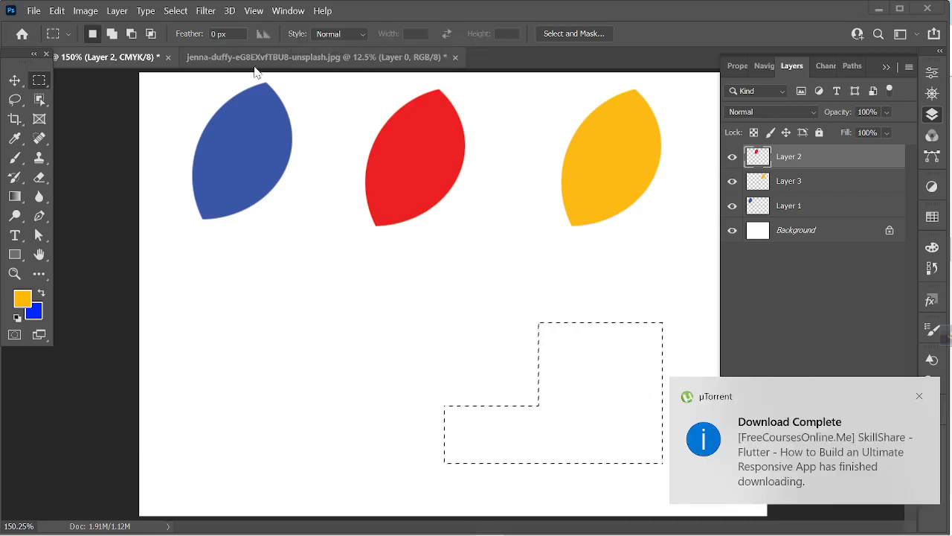
{"action": "left_click", "coordinate": [920, 396]}
{"action": "left_click", "coordinate": [443, 237]}
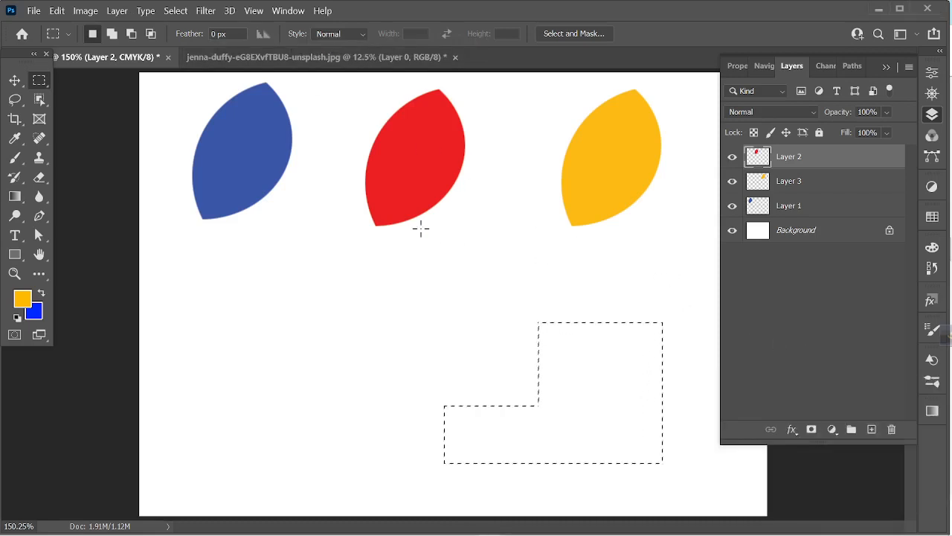
Clear the selection and draw a new wide, low rectangular selection across the canvas below the leaves
{"action": "left_click", "coordinate": [15, 82]}
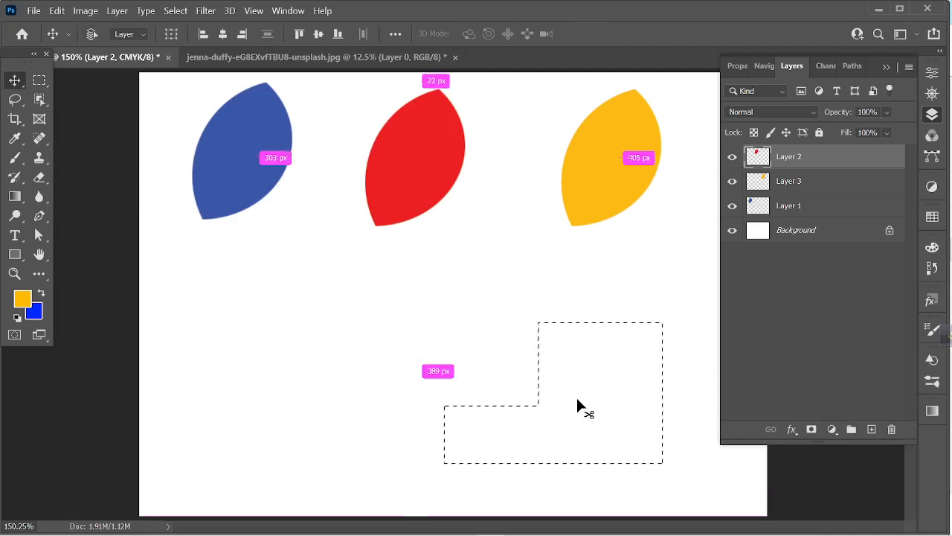
{"action": "key", "text": "ctrl+d"}
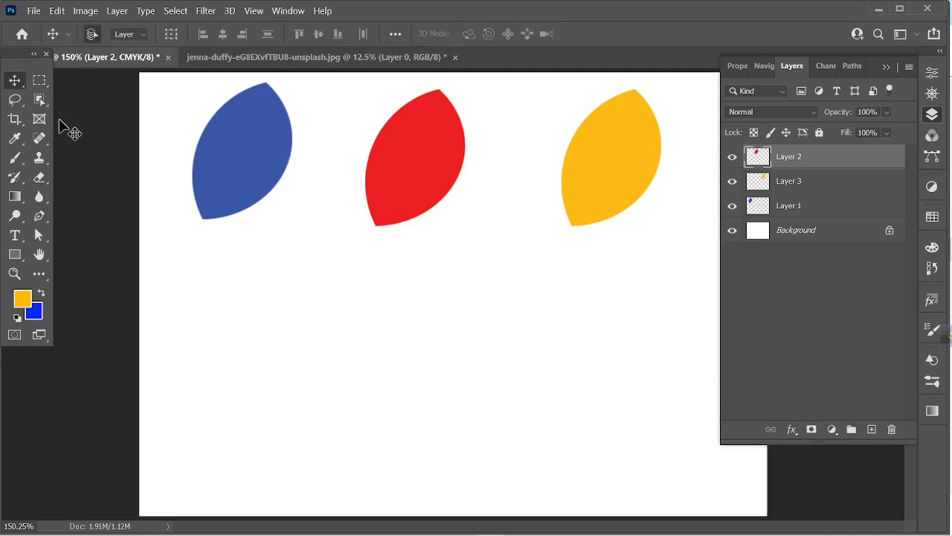
{"action": "left_click", "coordinate": [41, 84]}
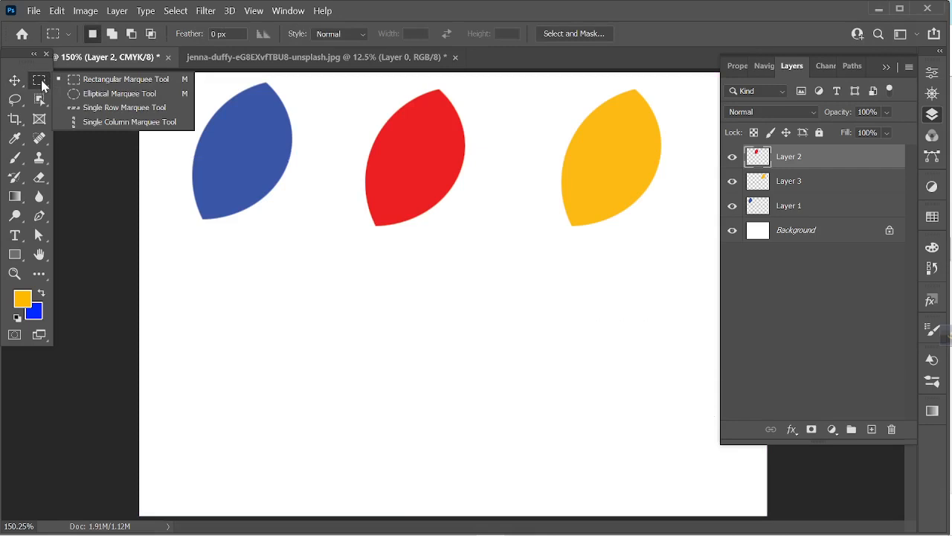
{"action": "left_click", "coordinate": [115, 80]}
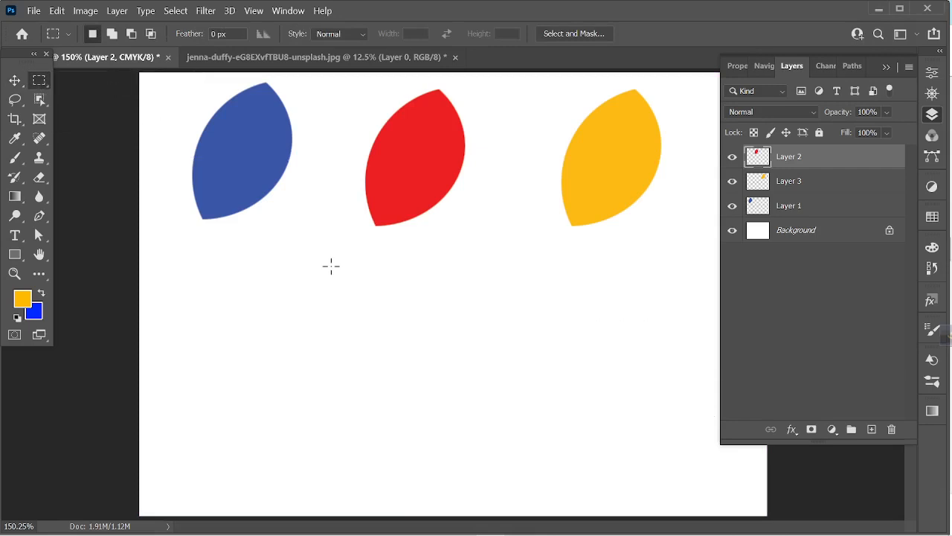
{"action": "left_click_drag", "start_coordinate": [209, 347], "coordinate": [665, 416]}
Add two elliptical selections overlapping the rectangle's upper edge, one about 90 px wide near its left end and one near its right end
{"action": "left_click", "coordinate": [41, 82]}
{"action": "left_click", "coordinate": [95, 96]}
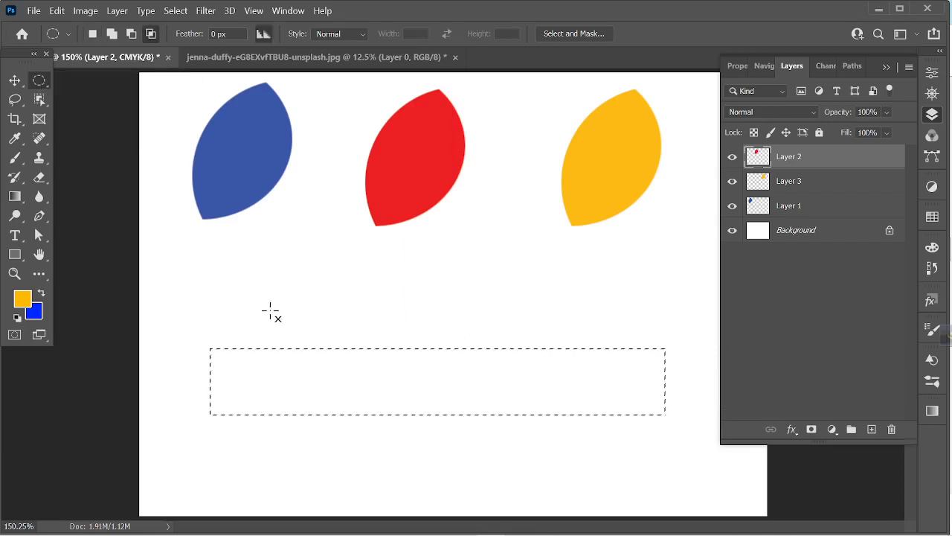
{"action": "key", "text": "shift"}
{"action": "left_click_drag", "start_coordinate": [270, 310], "coordinate": [323, 373]}
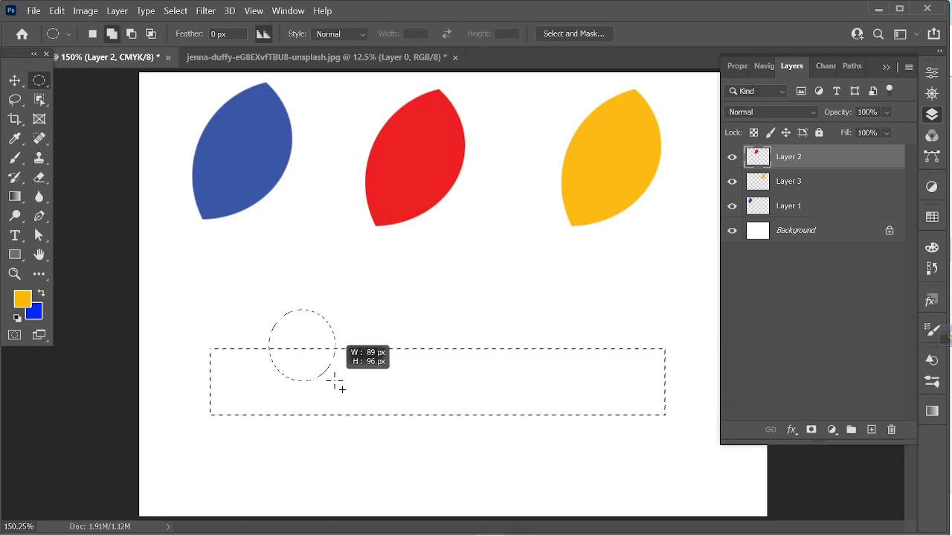
{"action": "key", "text": "shift+alt"}
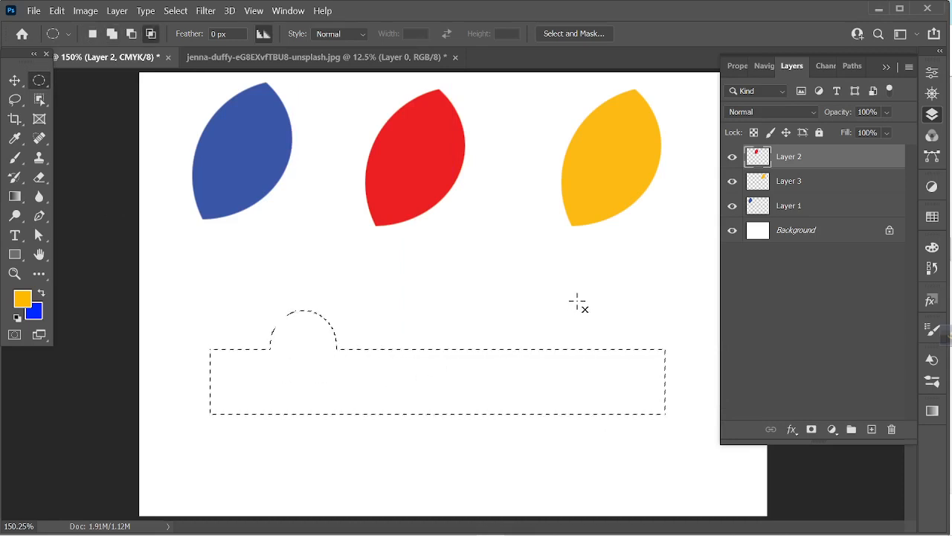
{"action": "left_click_drag", "start_coordinate": [578, 302], "coordinate": [637, 376]}
Create a new layer above the leaves and save the current selection to a new channel named class 03
{"action": "left_click", "coordinate": [872, 429]}
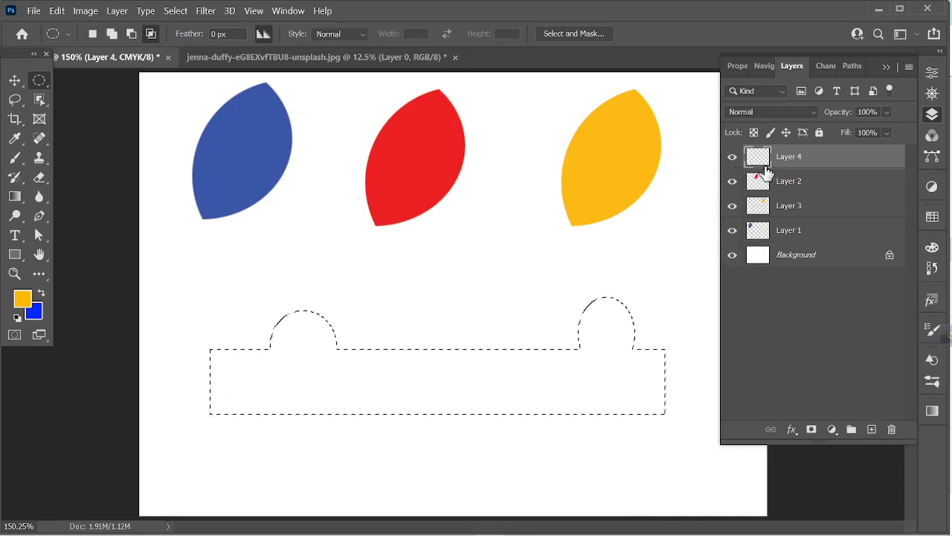
{"action": "left_click", "coordinate": [174, 11]}
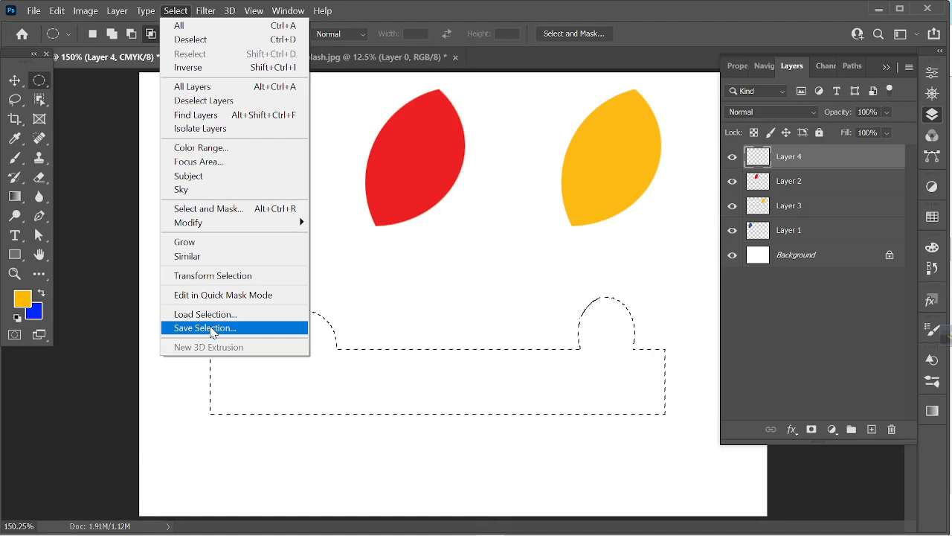
{"action": "left_click", "coordinate": [212, 328]}
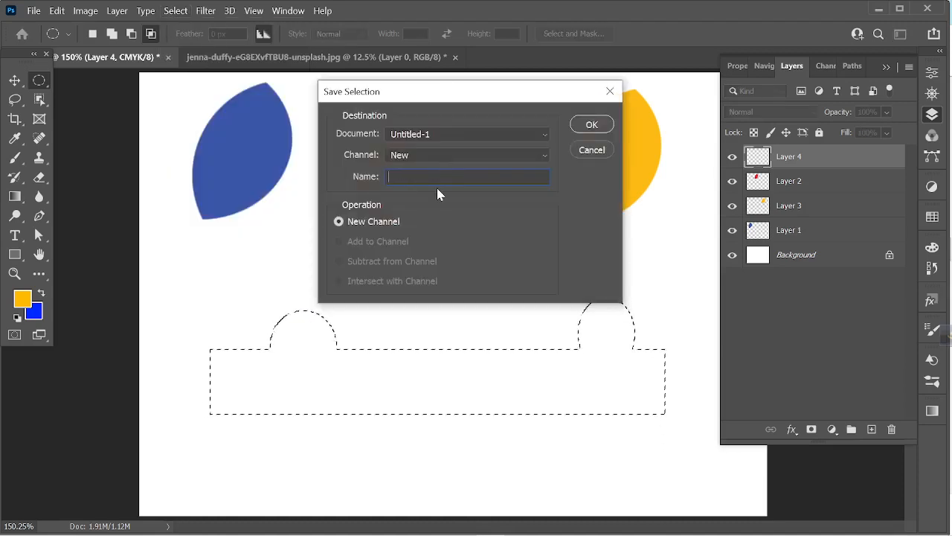
{"action": "type", "text": "class"}
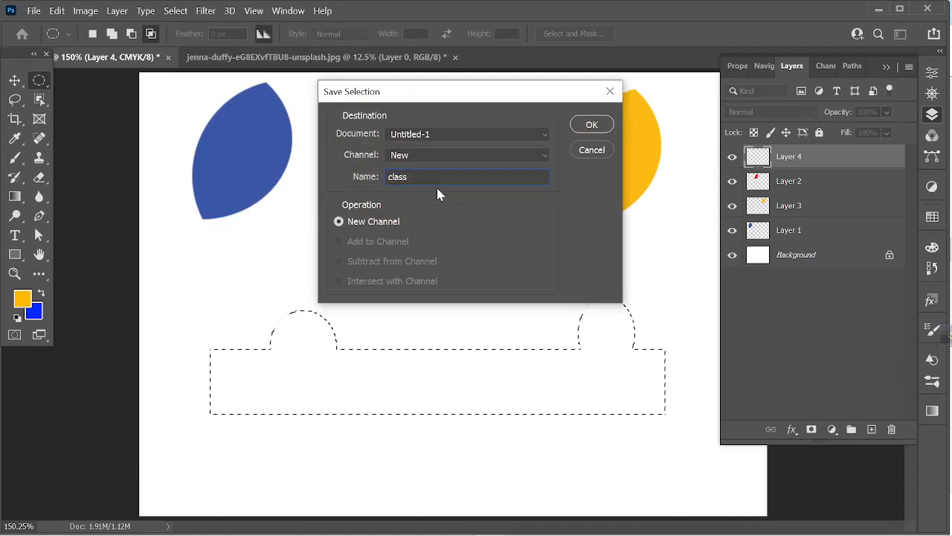
{"action": "type", "text": "03"}
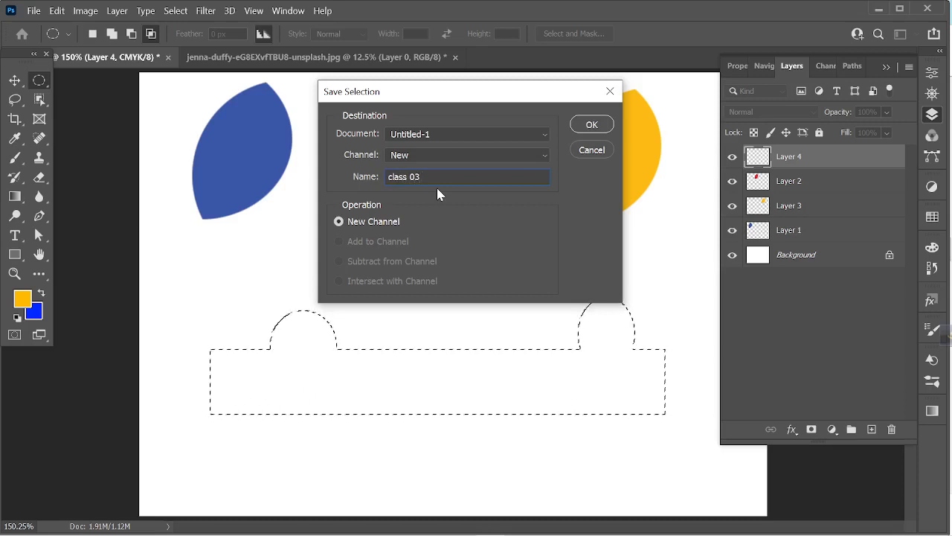
{"action": "left_click", "coordinate": [592, 125]}
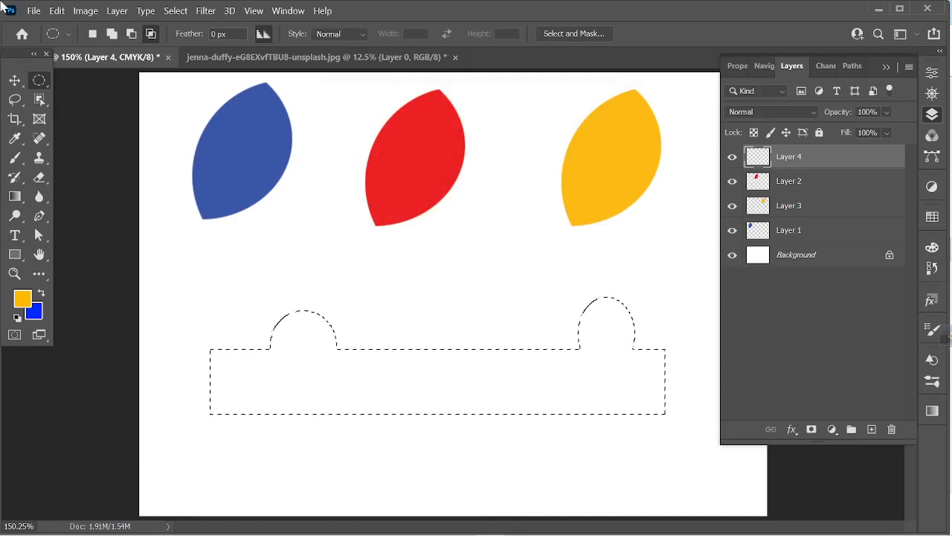
{"action": "key", "text": "v"}
{"action": "left_click_drag", "start_coordinate": [193, 249], "coordinate": [650, 441]}
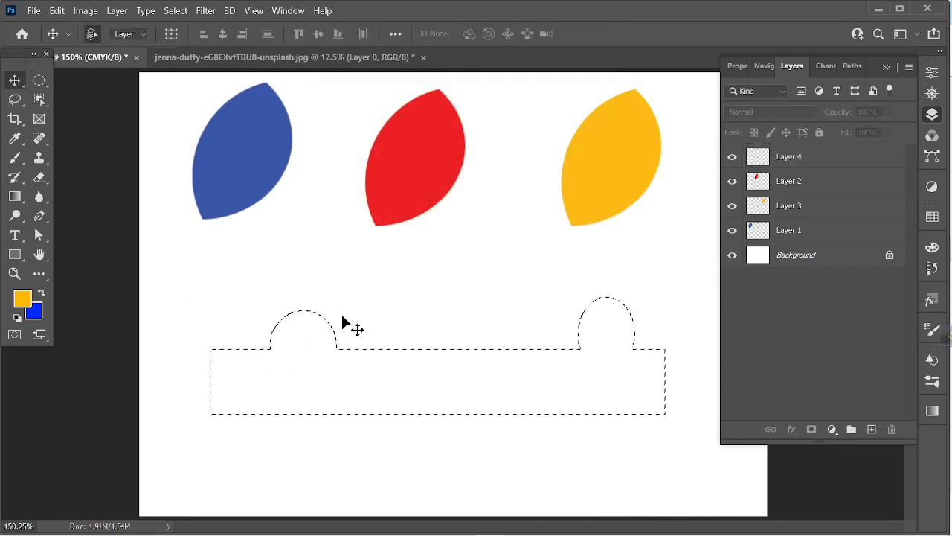
{"action": "key", "text": "ctrl+shift+s"}
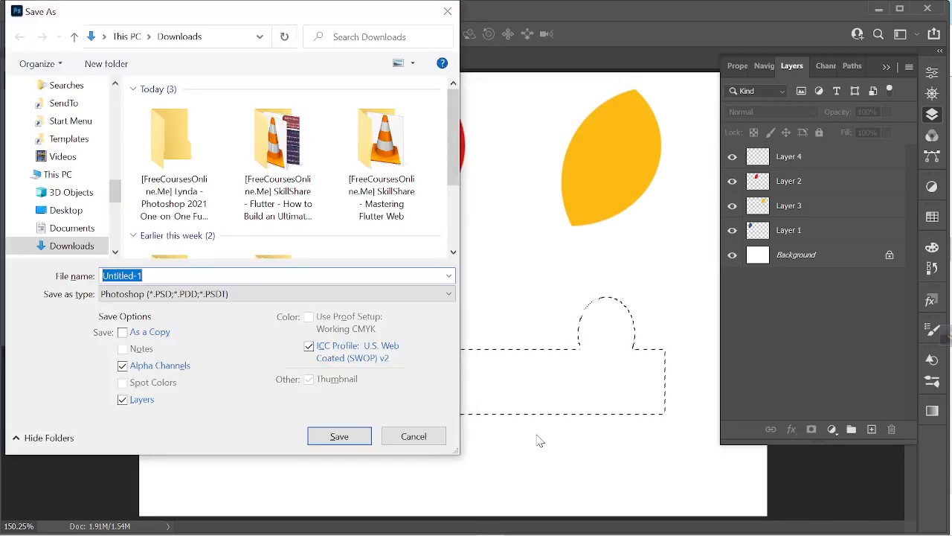
{"action": "left_click", "coordinate": [418, 438]}
Clear the active selection from the leaf canvas
{"action": "key", "text": "ctrl+d"}
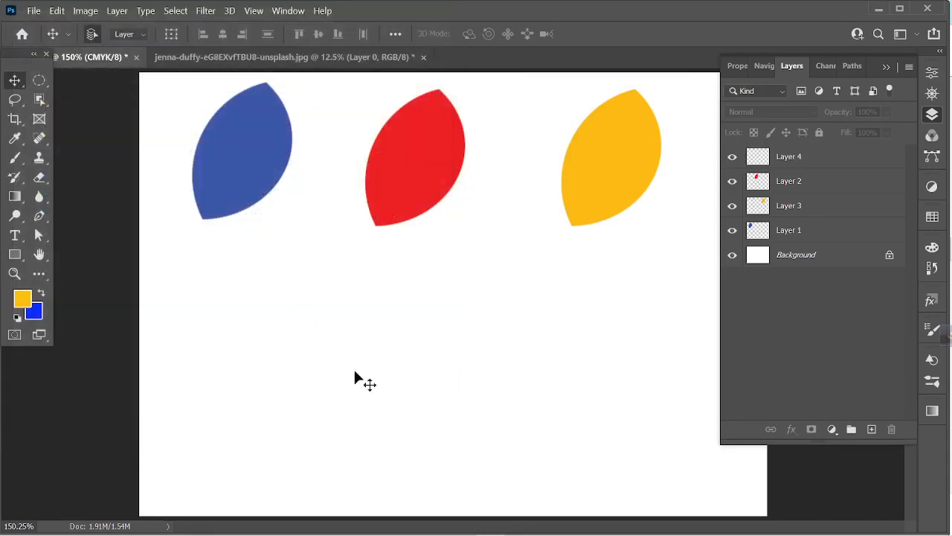
{"action": "left_click", "coordinate": [265, 61]}
{"action": "left_click", "coordinate": [101, 57]}
Load the saved class 03 channel as a new selection and fill it on Layer 4 with the yellow foreground color
{"action": "left_click", "coordinate": [176, 11]}
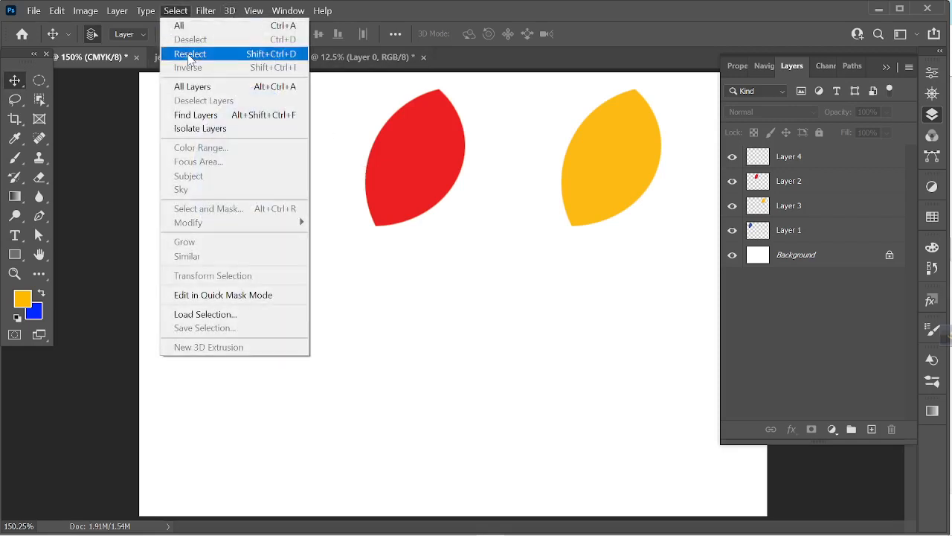
{"action": "left_click", "coordinate": [205, 316]}
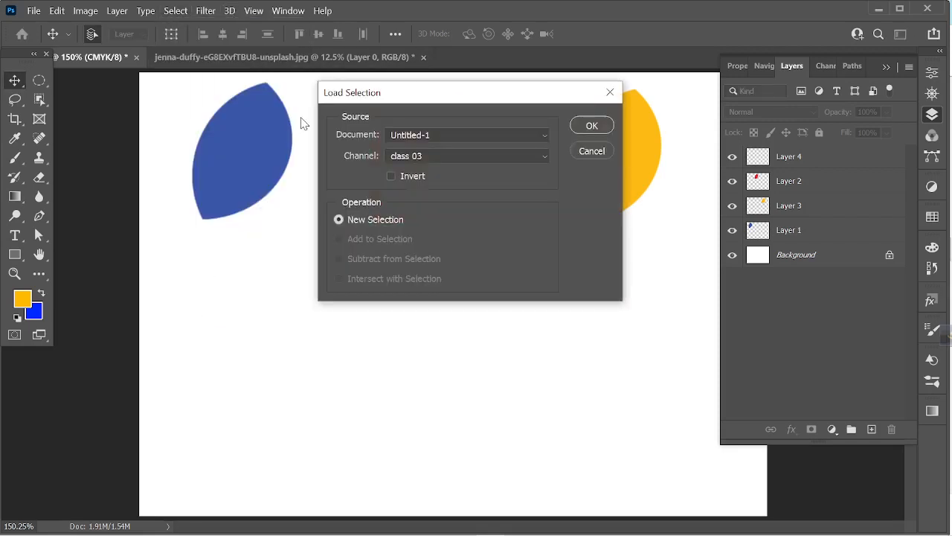
{"action": "left_click", "coordinate": [445, 156]}
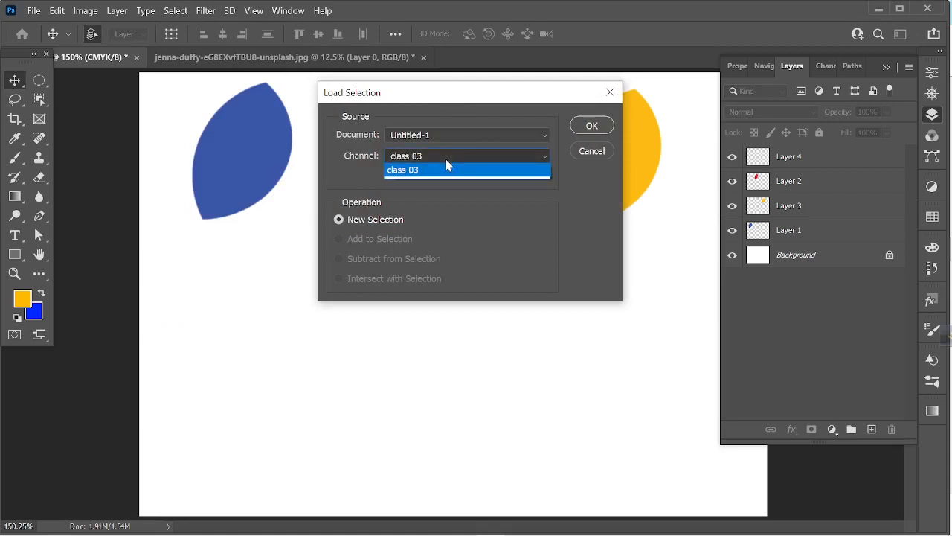
{"action": "left_click", "coordinate": [444, 156]}
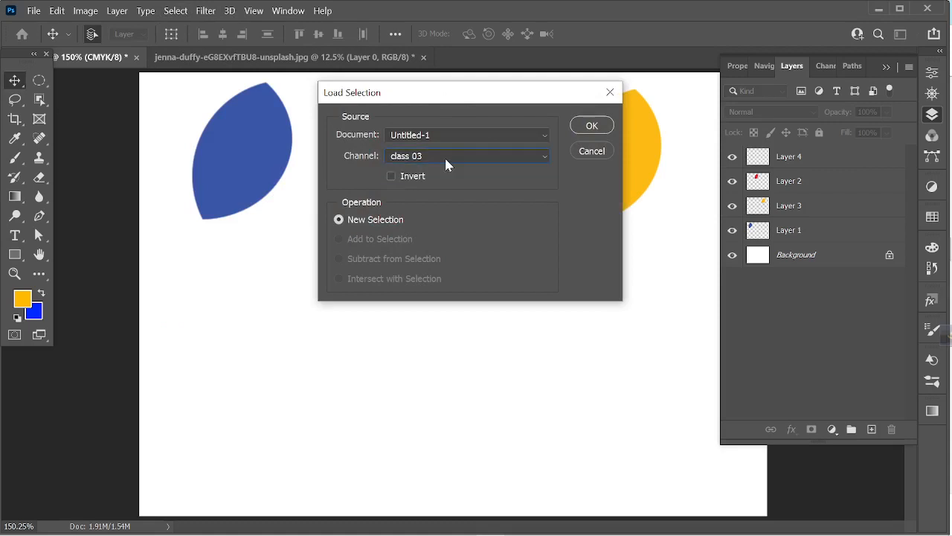
{"action": "left_click", "coordinate": [593, 125]}
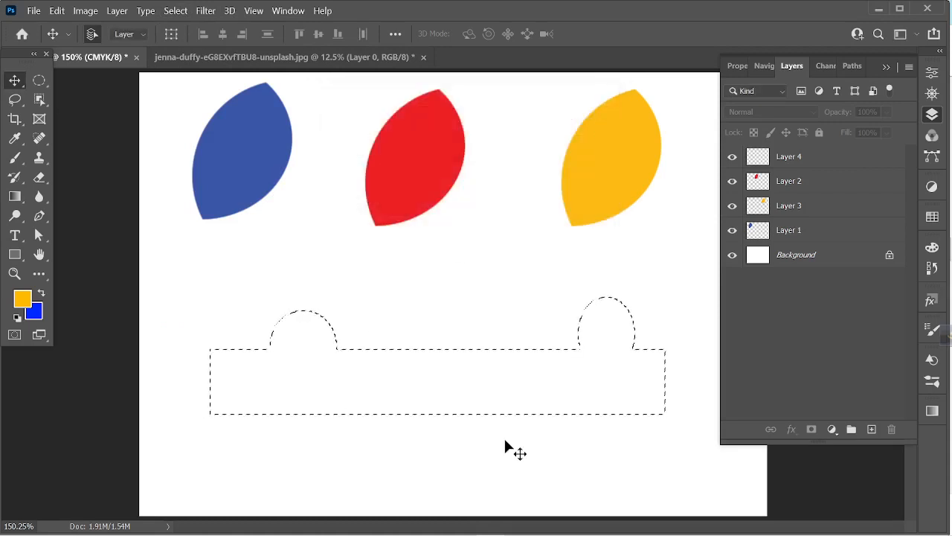
{"action": "left_click", "coordinate": [822, 162]}
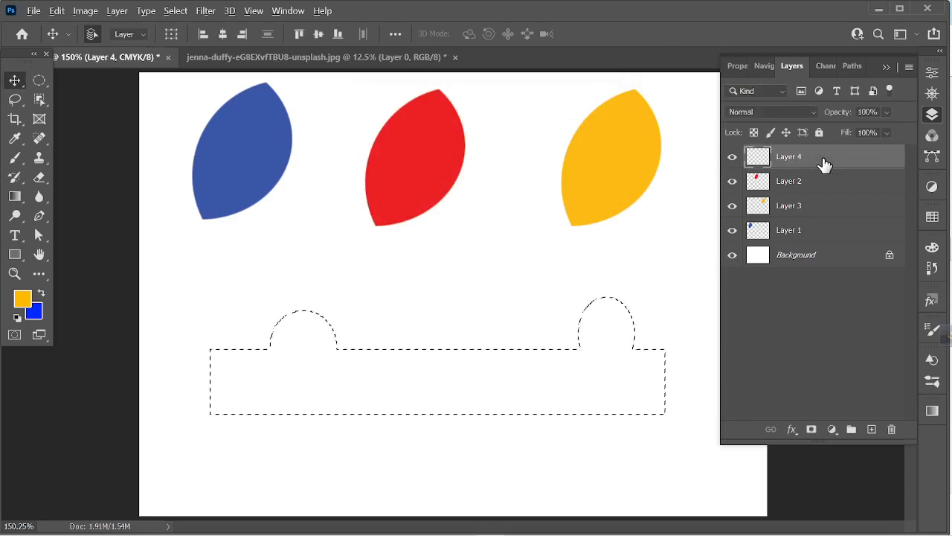
{"action": "key", "text": "alt+BackSpace"}
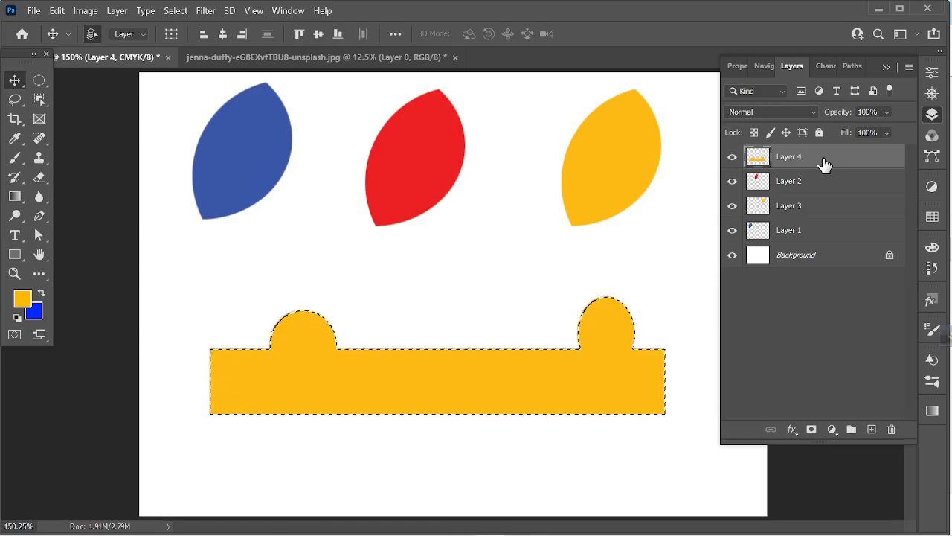
Switch to the moonlit sky photo and check which source documents and channels Load Selection offers there
{"action": "left_click", "coordinate": [288, 60]}
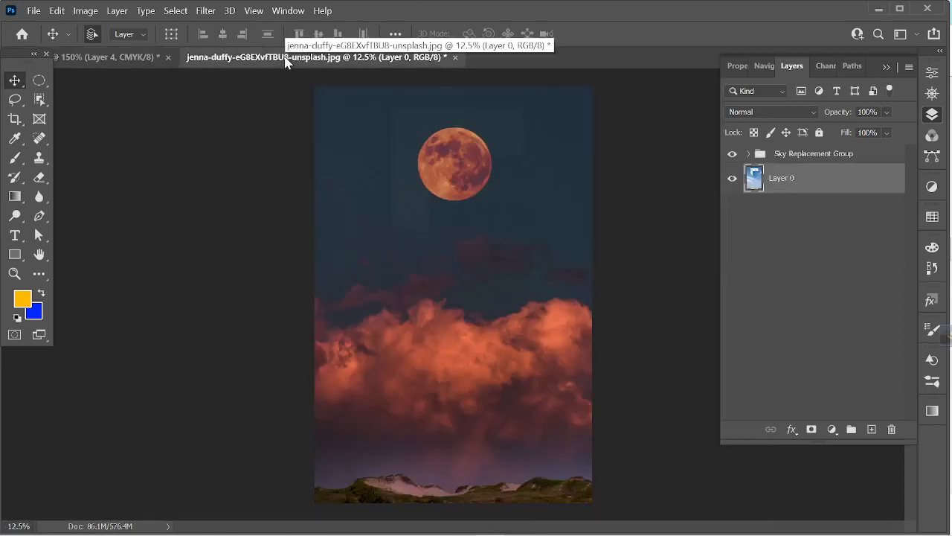
{"action": "left_click", "coordinate": [174, 11]}
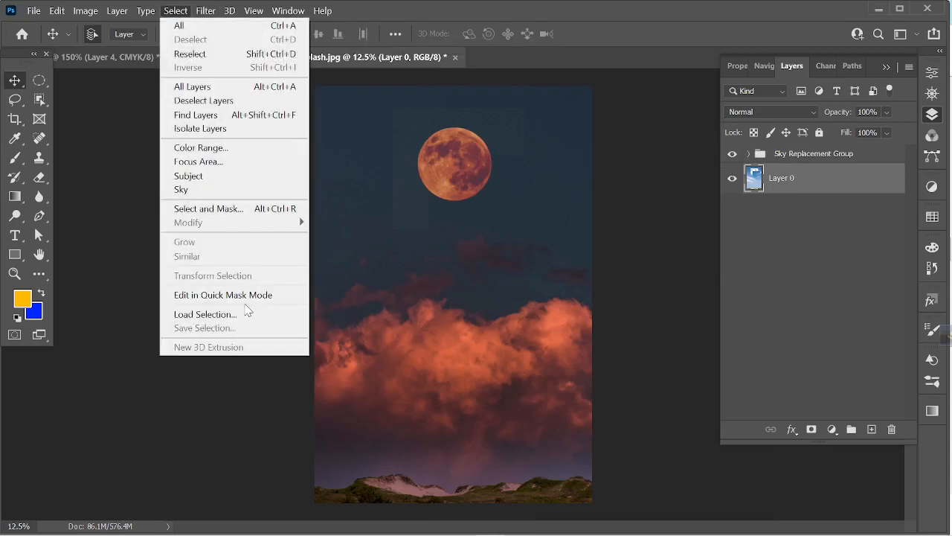
{"action": "left_click", "coordinate": [239, 315]}
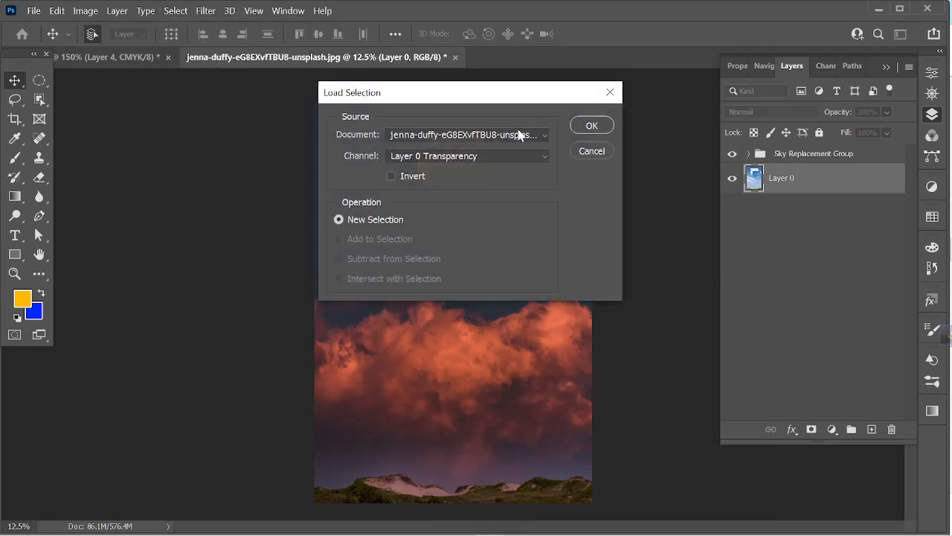
{"action": "left_click", "coordinate": [494, 160]}
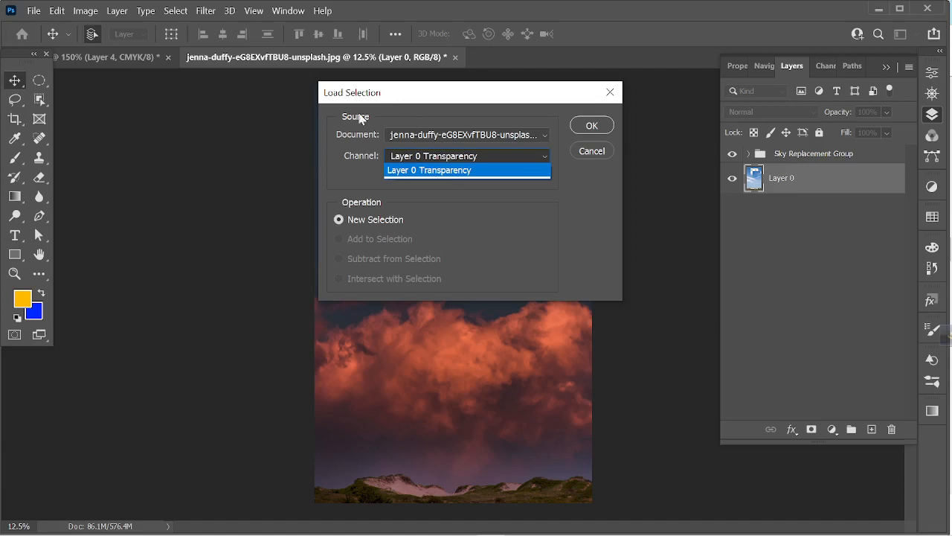
{"action": "left_click", "coordinate": [472, 135]}
{"action": "left_click", "coordinate": [481, 160]}
{"action": "left_click", "coordinate": [598, 153]}
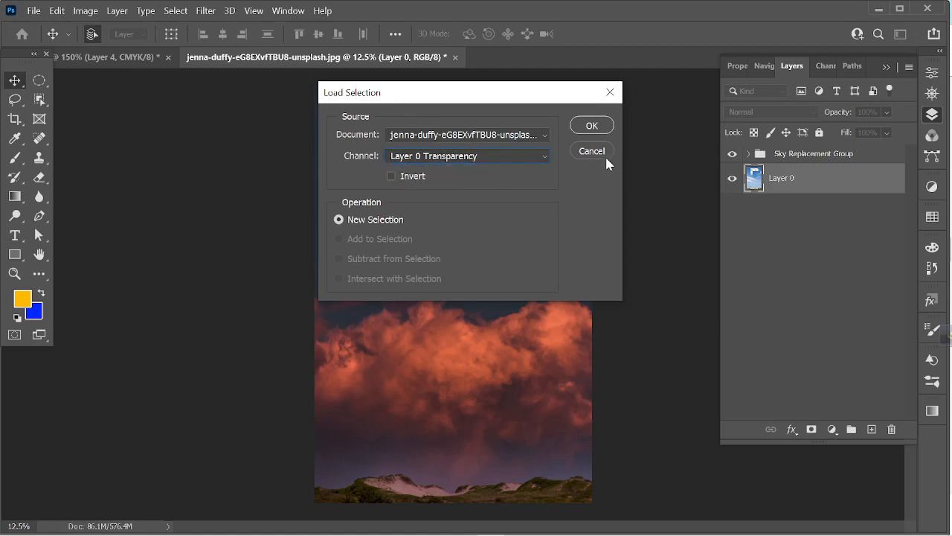
{"action": "left_click", "coordinate": [605, 155]}
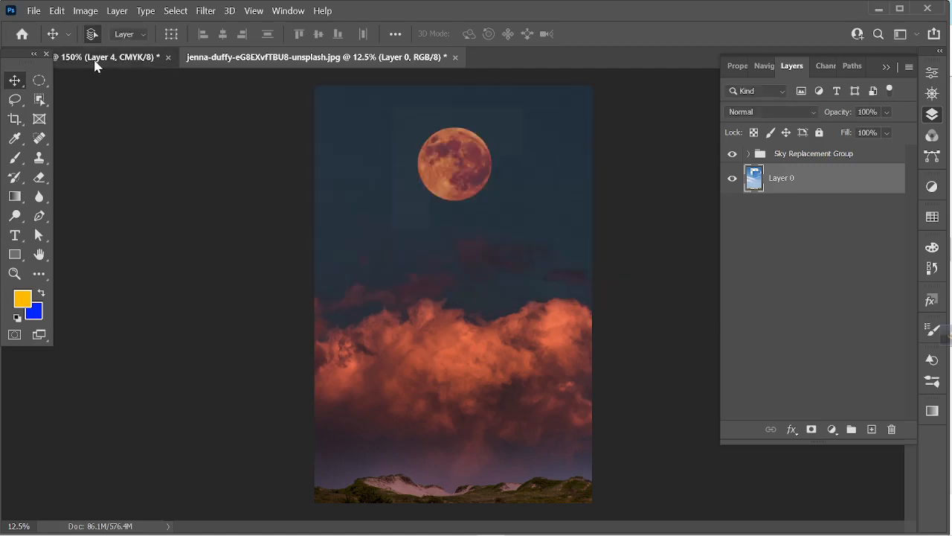
Return to the leaf document and clear the selection around the yellow bar shape
{"action": "left_click", "coordinate": [95, 62]}
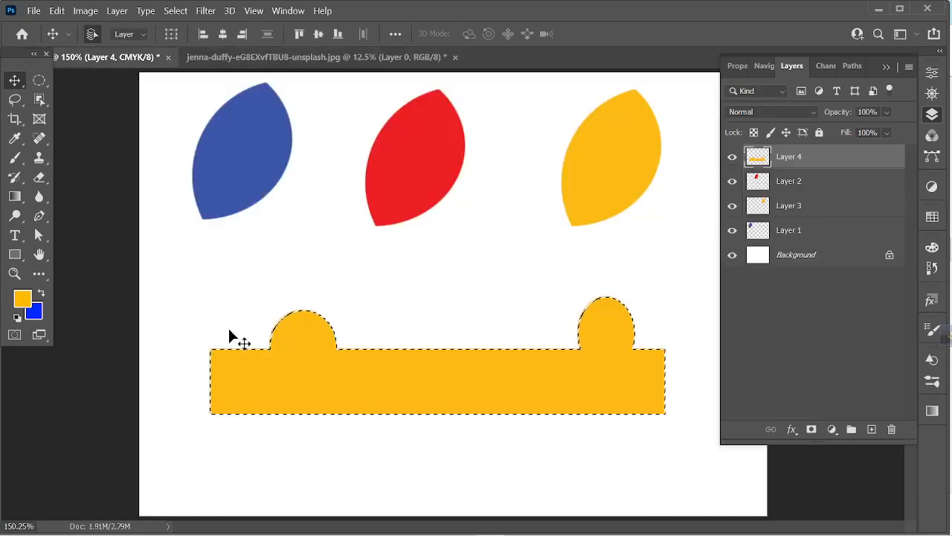
{"action": "key", "text": "ctrl+d"}
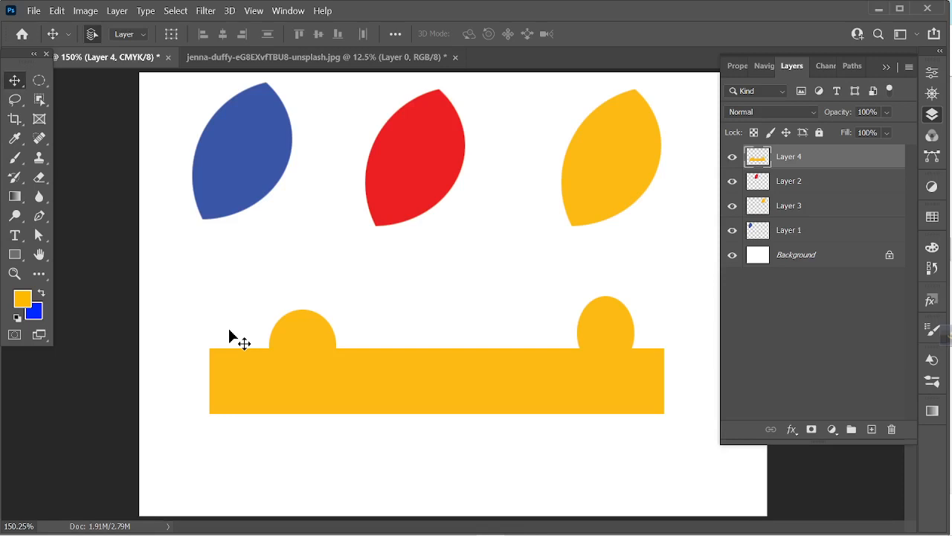
Change the marquee tool to Rectangular Marquee, check its selection style options and return to the Move tool
{"action": "right_click", "coordinate": [39, 80]}
{"action": "left_click", "coordinate": [76, 80]}
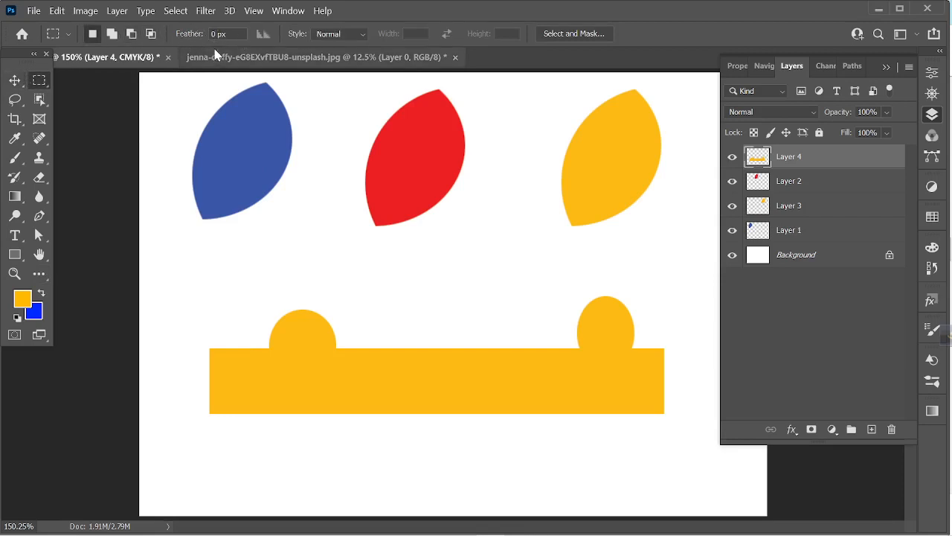
{"action": "left_click", "coordinate": [337, 35]}
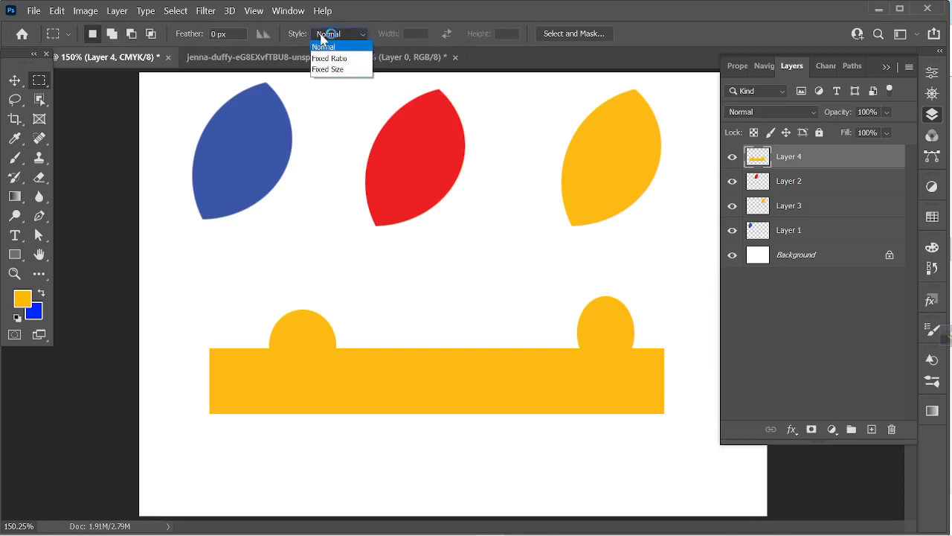
{"action": "left_click", "coordinate": [320, 36]}
{"action": "left_click", "coordinate": [14, 80]}
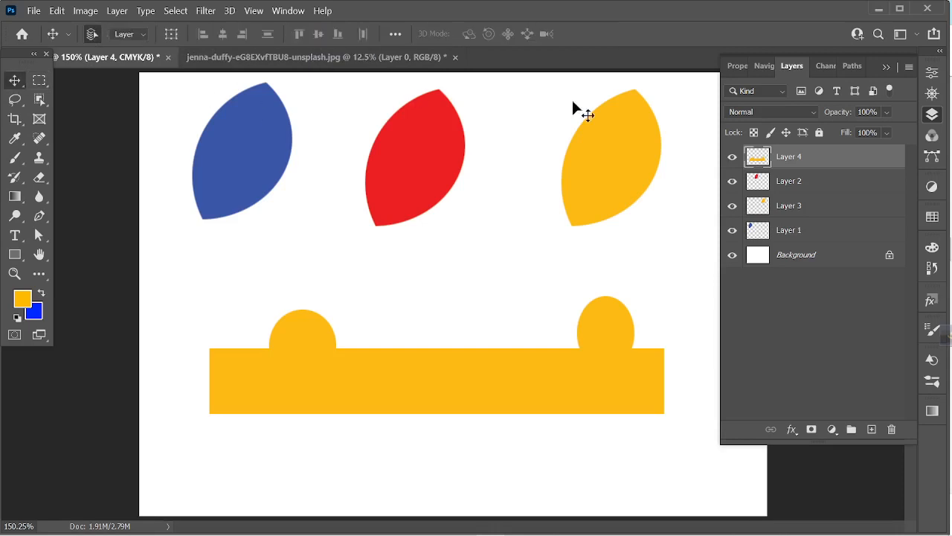
Add a new empty layer above the hidden shapes and delete the four shape layers, Layer 1 through Layer 4
{"action": "left_click_drag", "start_coordinate": [732, 160], "coordinate": [734, 238]}
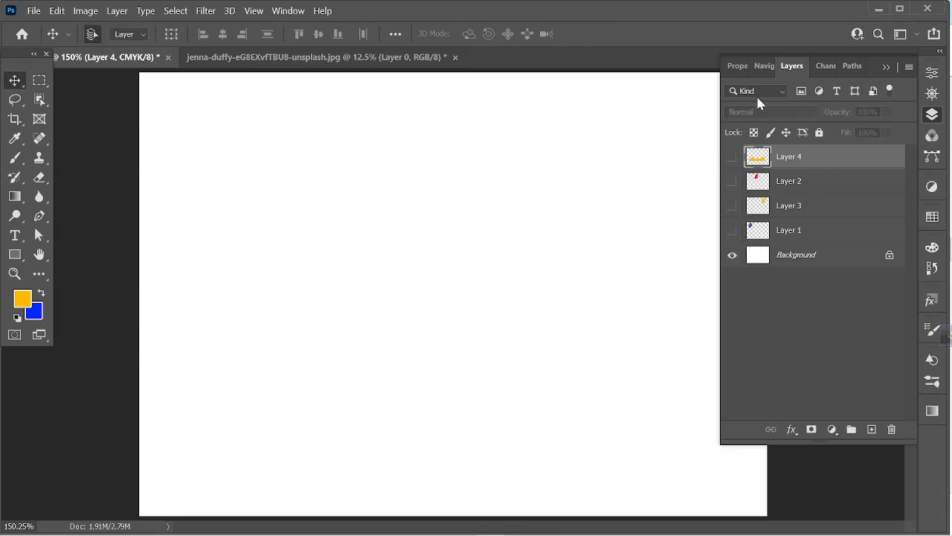
{"action": "left_click", "coordinate": [872, 429]}
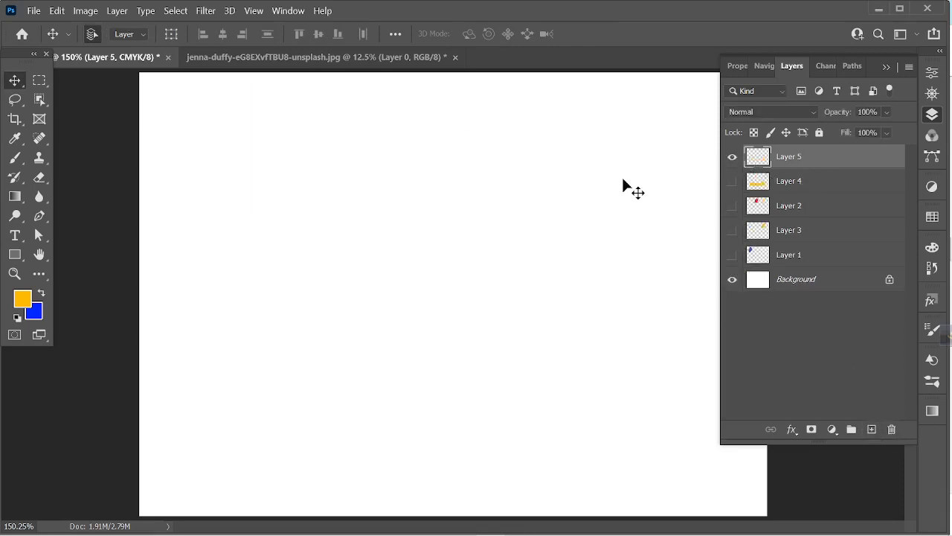
{"action": "left_click", "coordinate": [823, 189]}
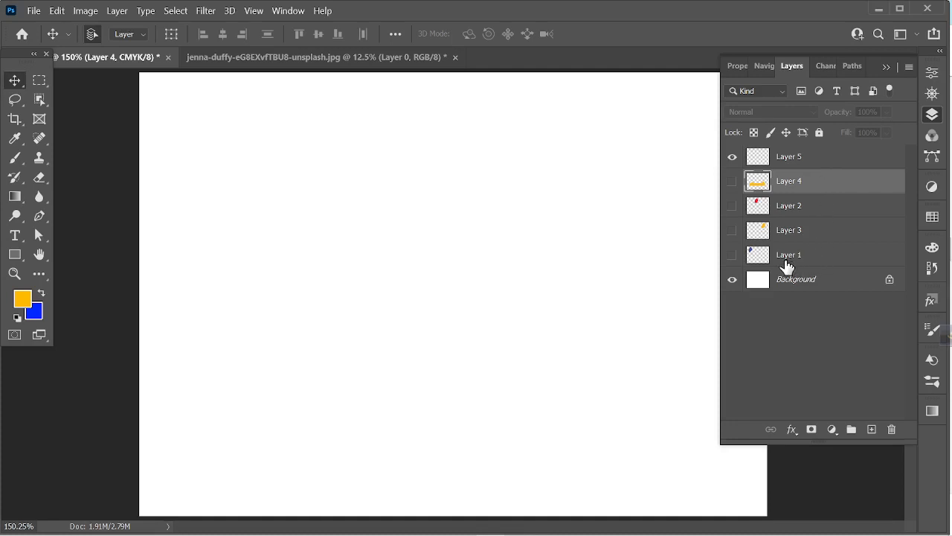
{"action": "left_click", "coordinate": [828, 255], "text": "shift"}
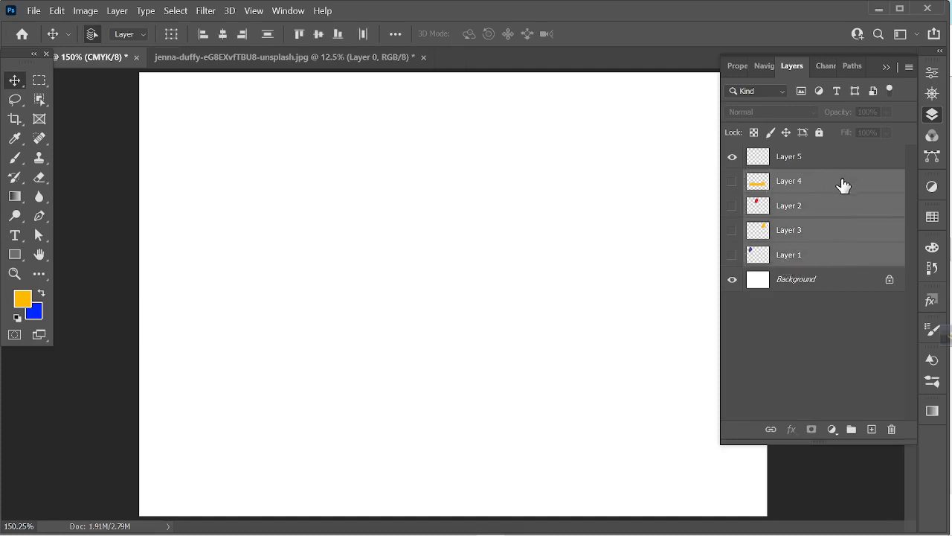
{"action": "left_click_drag", "start_coordinate": [841, 184], "coordinate": [891, 429]}
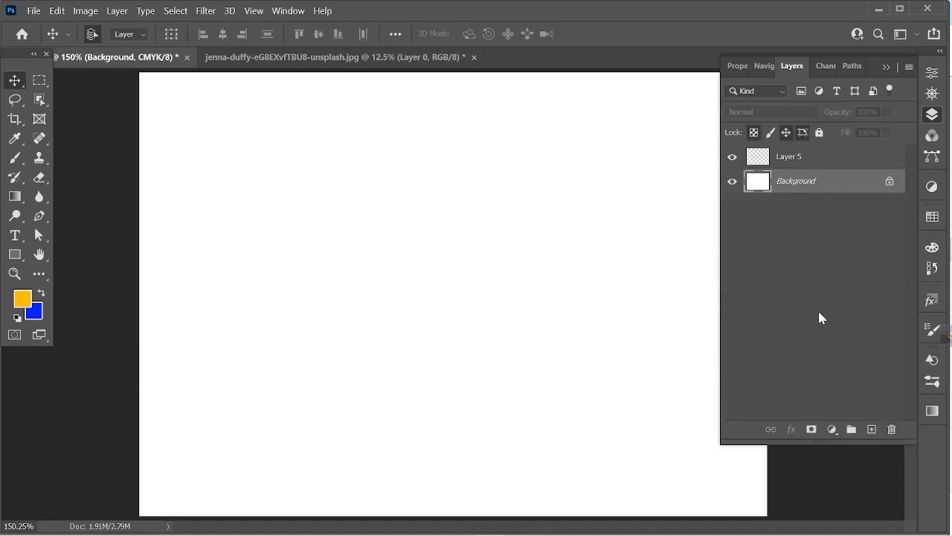
{"action": "left_click", "coordinate": [802, 157]}
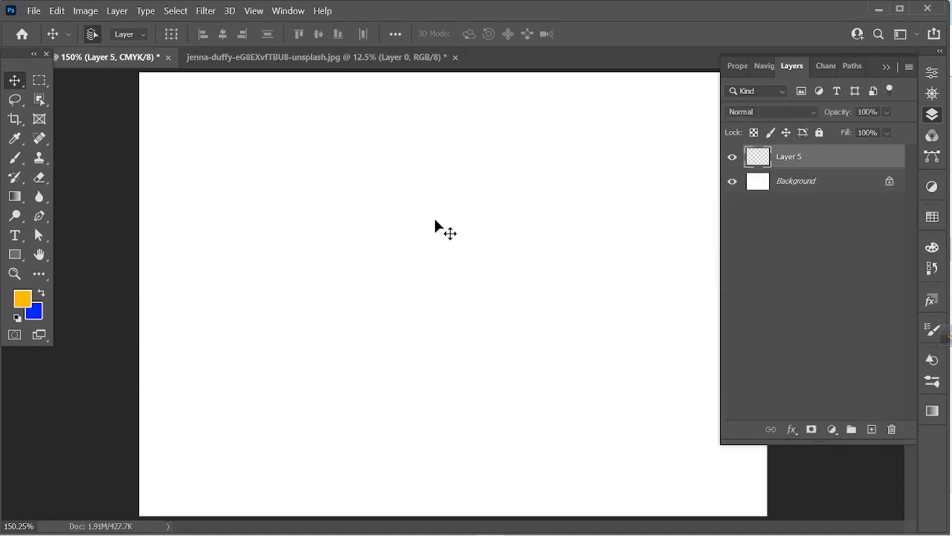
Set the Rectangular Marquee style to Fixed Ratio and draw a 1:1 square selection on the blank canvas
{"action": "left_click", "coordinate": [40, 79]}
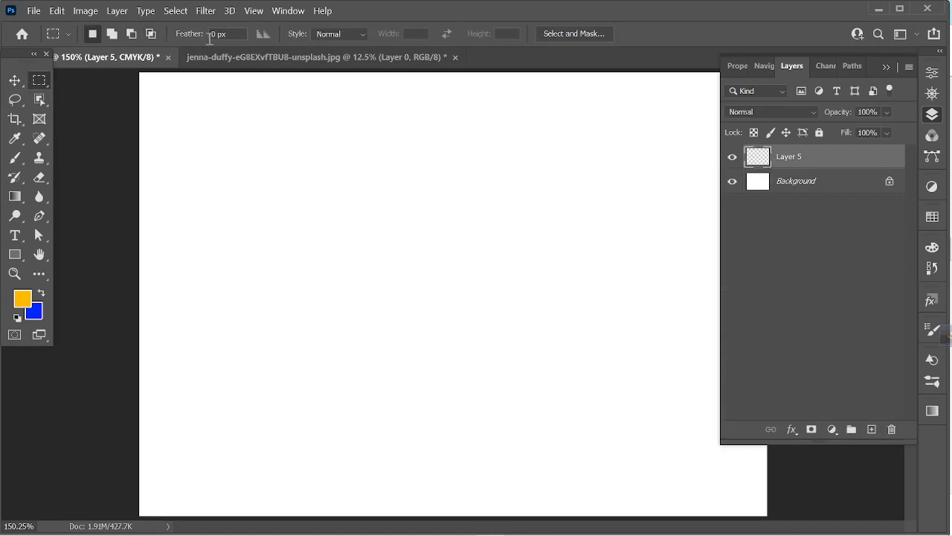
{"action": "left_click", "coordinate": [340, 34]}
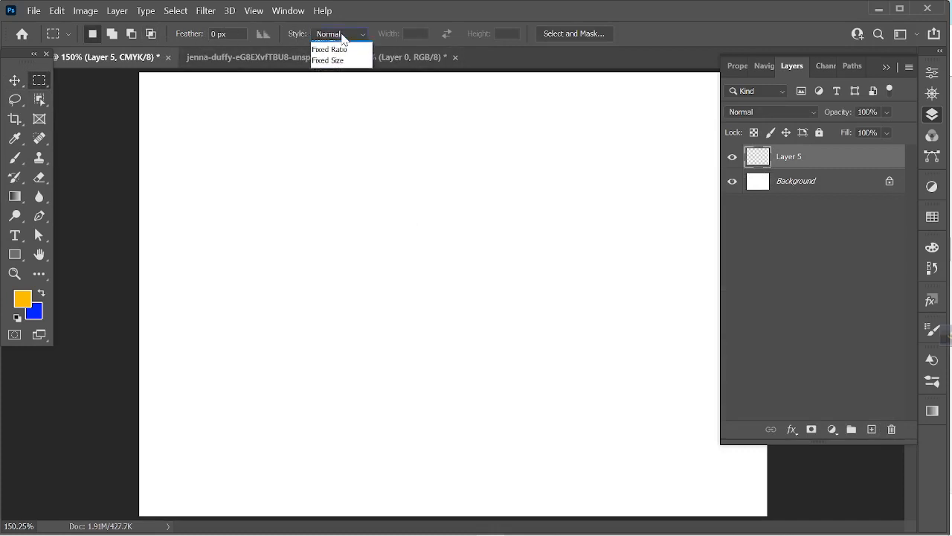
{"action": "left_click", "coordinate": [342, 35]}
{"action": "left_click", "coordinate": [342, 35]}
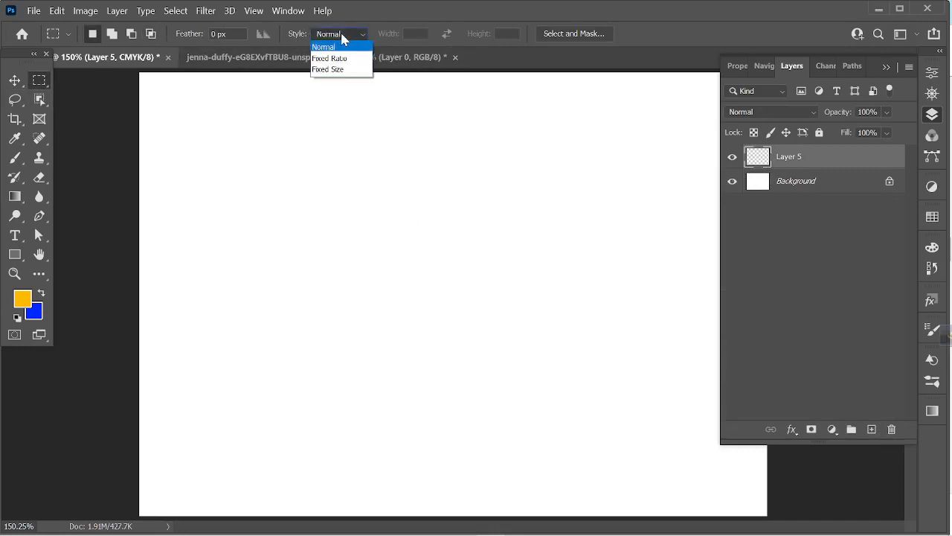
{"action": "left_click", "coordinate": [344, 58]}
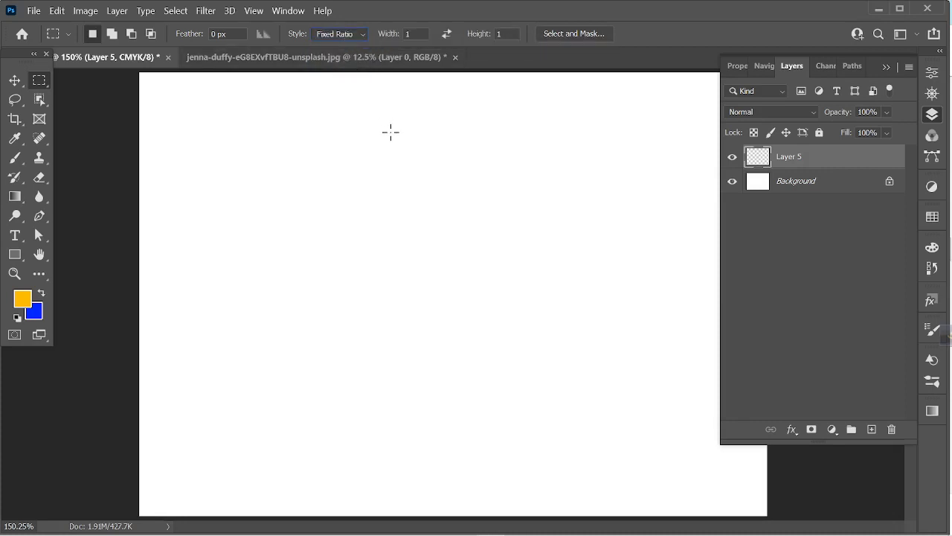
{"action": "left_click_drag", "start_coordinate": [215, 111], "coordinate": [553, 285]}
Set the marquee's ratio width to 2 with height 1 and draw several 2:1 selections across the canvas
{"action": "left_click", "coordinate": [403, 35]}
{"action": "left_click_drag", "start_coordinate": [451, 130], "coordinate": [683, 370]}
{"action": "left_click_drag", "start_coordinate": [190, 157], "coordinate": [471, 342]}
{"action": "mouse_move", "coordinate": [352, 145]}
{"action": "left_mouse_down"}
{"action": "mouse_move", "coordinate": [603, 382]}
{"action": "mouse_move", "coordinate": [485, 442]}
{"action": "mouse_move", "coordinate": [497, 395]}
{"action": "left_mouse_up"}
{"action": "left_click_drag", "start_coordinate": [334, 161], "coordinate": [565, 334]}
{"action": "mouse_move", "coordinate": [273, 182]}
{"action": "left_mouse_down"}
{"action": "mouse_move", "coordinate": [497, 340]}
{"action": "mouse_move", "coordinate": [502, 327]}
{"action": "left_mouse_up"}
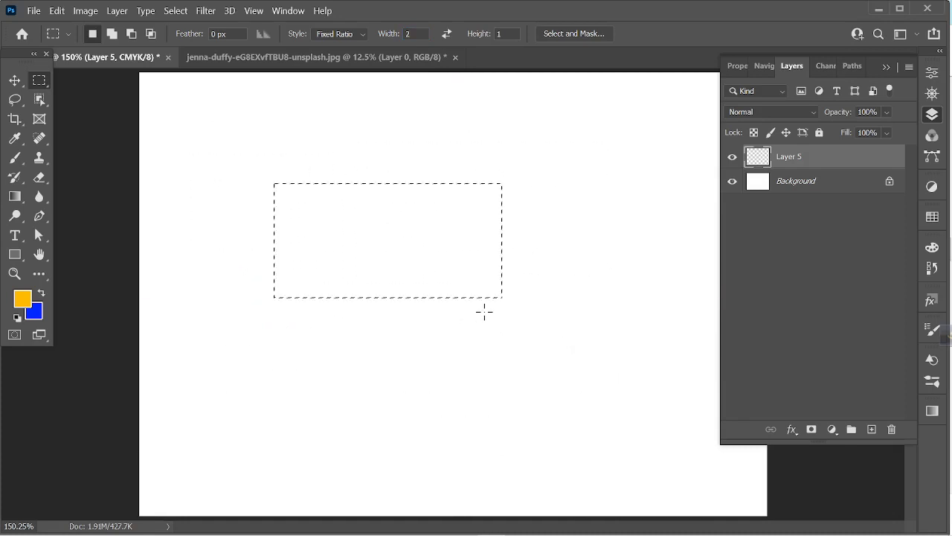
Set the marquee's fixed ratio to width 6 and height 2 and draw wide selections on the canvas
{"action": "double_click", "coordinate": [406, 32]}
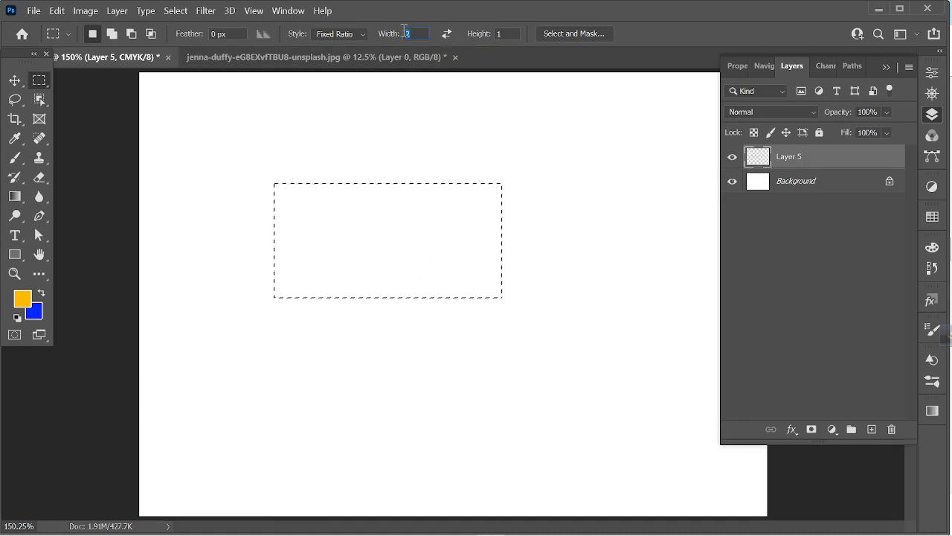
{"action": "type", "text": "6"}
{"action": "type", "text": "2"}
{"action": "left_click", "coordinate": [377, 100]}
{"action": "left_click_drag", "start_coordinate": [270, 191], "coordinate": [558, 428]}
{"action": "mouse_move", "coordinate": [240, 326]}
{"action": "left_mouse_down"}
{"action": "mouse_move", "coordinate": [545, 486]}
{"action": "mouse_move", "coordinate": [570, 312]}
{"action": "left_mouse_up"}
Swap the ratio to width 2 and height 6 and draw tall, narrow selections on the canvas
{"action": "left_click", "coordinate": [447, 36]}
{"action": "left_click", "coordinate": [570, 434]}
{"action": "mouse_move", "coordinate": [463, 140]}
{"action": "left_mouse_down"}
{"action": "mouse_move", "coordinate": [589, 279]}
{"action": "mouse_move", "coordinate": [521, 308]}
{"action": "left_mouse_up"}
{"action": "left_click", "coordinate": [494, 377]}
{"action": "left_click_drag", "start_coordinate": [238, 124], "coordinate": [459, 352]}
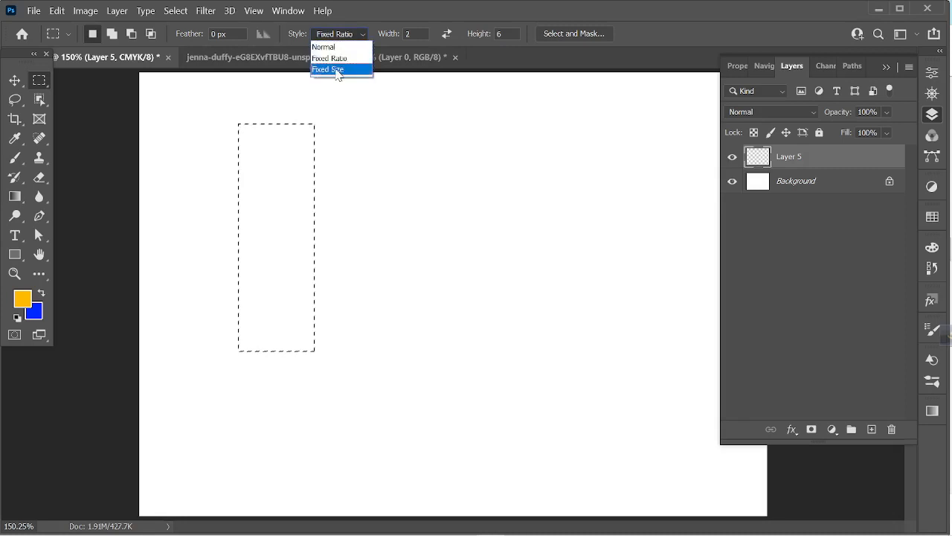
Change the marquee style to Fixed Size and place 64 by 64 px selections at several spots on the canvas
{"action": "left_click", "coordinate": [336, 70]}
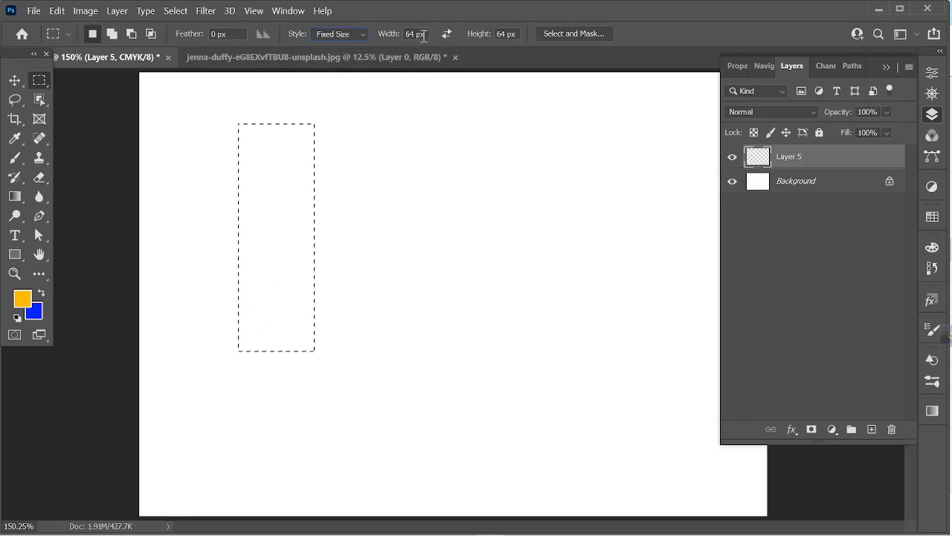
{"action": "left_click", "coordinate": [461, 162]}
{"action": "left_click_drag", "start_coordinate": [510, 226], "coordinate": [297, 128]}
{"action": "left_click", "coordinate": [487, 121]}
Clear the selection, set the fixed size to 264 by 264 px and place selections of that size around the canvas
{"action": "key", "text": "ctrl+d"}
{"action": "type", "text": "2"}
{"action": "type", "text": "2"}
{"action": "left_click_drag", "start_coordinate": [291, 119], "coordinate": [307, 134]}
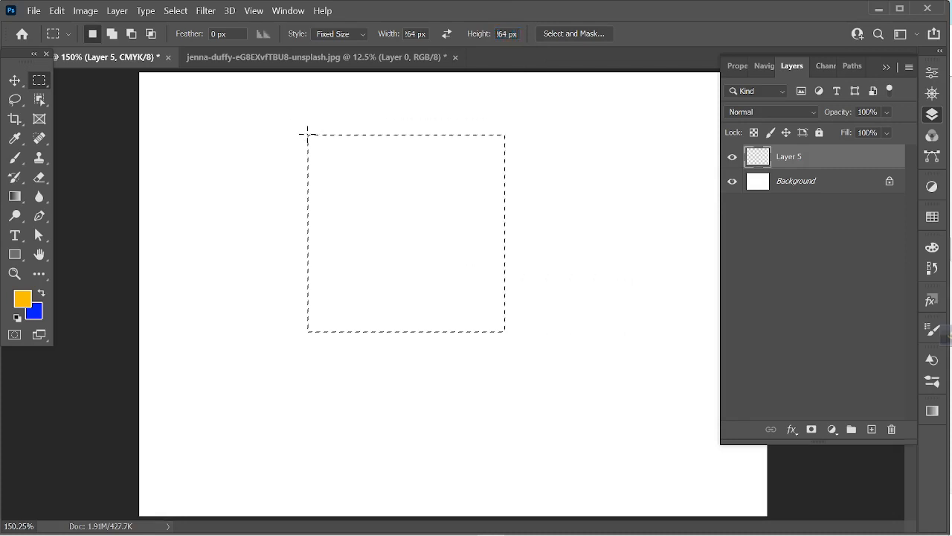
{"action": "left_click", "coordinate": [266, 173]}
{"action": "left_click_drag", "start_coordinate": [453, 148], "coordinate": [277, 154]}
{"action": "left_click", "coordinate": [497, 137]}
{"action": "left_click", "coordinate": [268, 174]}
{"action": "left_click", "coordinate": [474, 200]}
{"action": "left_click", "coordinate": [423, 281]}
{"action": "left_click", "coordinate": [344, 205]}
Switch to the Unsplash sky page in Chrome, dismiss the thank-you pop-up and browse the sky photos
{"action": "mouse_move", "coordinate": [354, 533]}
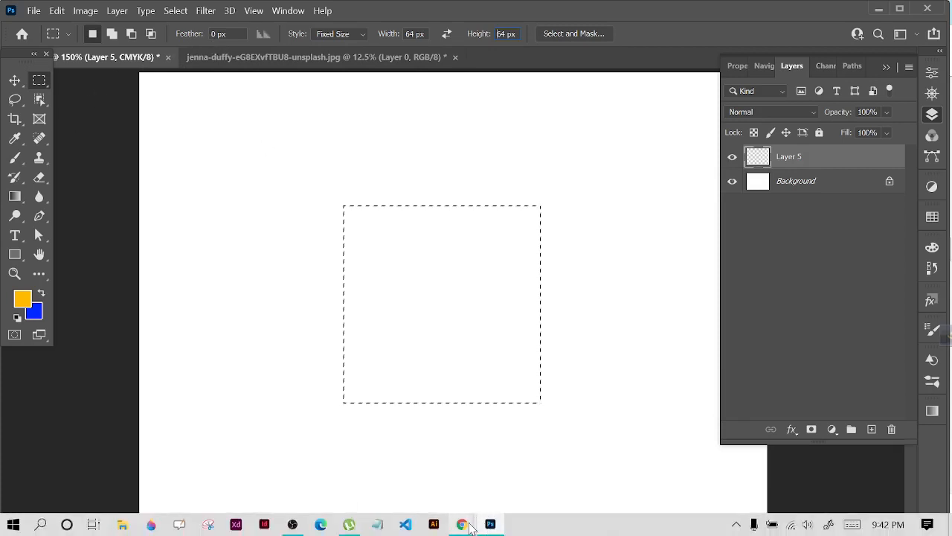
{"action": "left_click", "coordinate": [468, 527]}
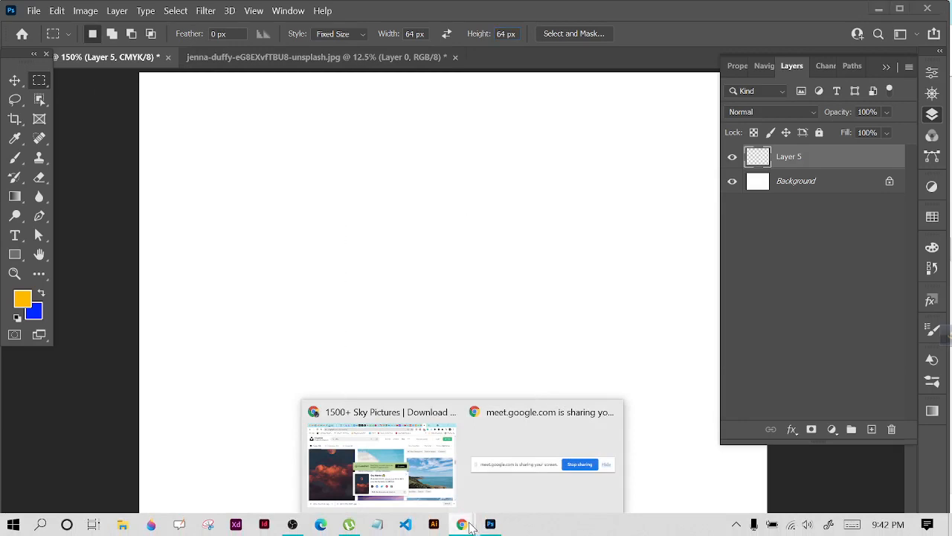
{"action": "left_click", "coordinate": [387, 456]}
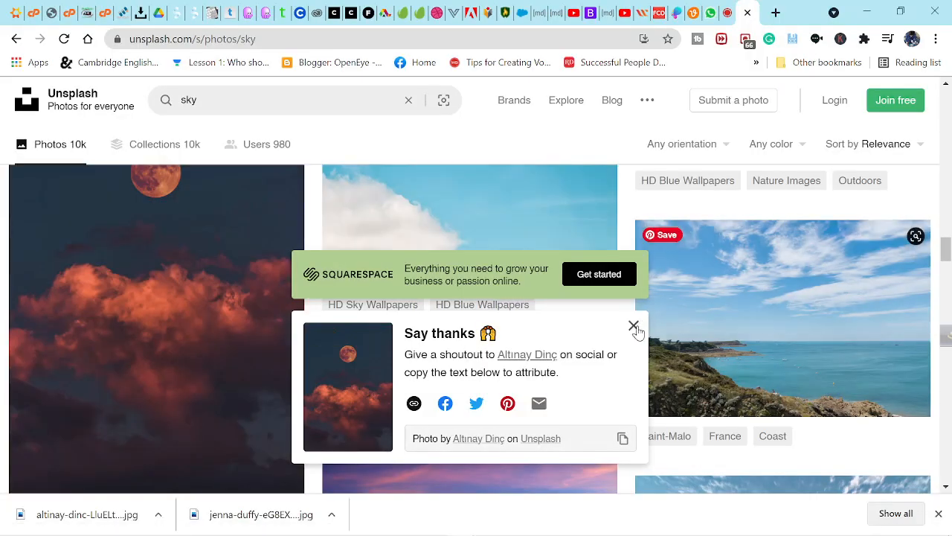
{"action": "left_click", "coordinate": [633, 324]}
{"action": "scroll", "coordinate": [362, 246], "scroll_direction": "down", "scroll_amount": 8}
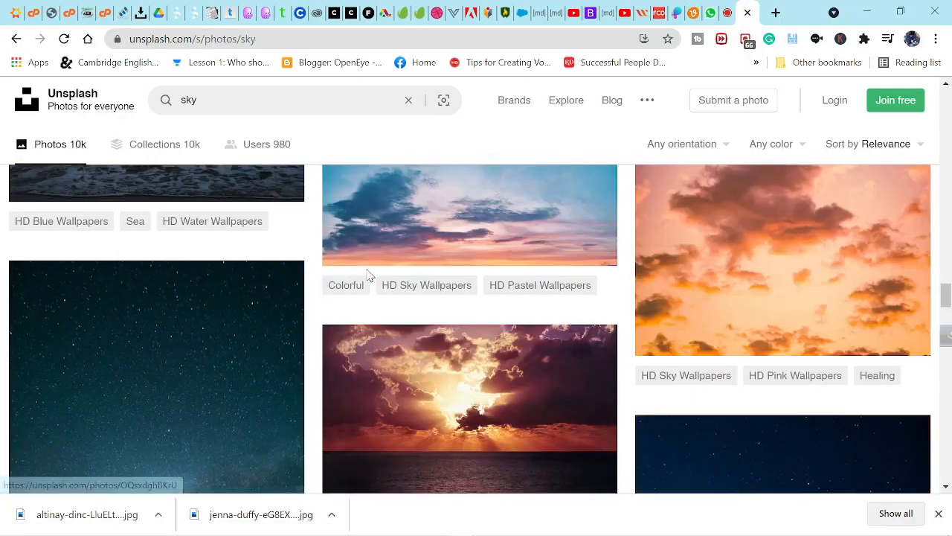
{"action": "scroll", "coordinate": [370, 275], "scroll_direction": "down", "scroll_amount": 3}
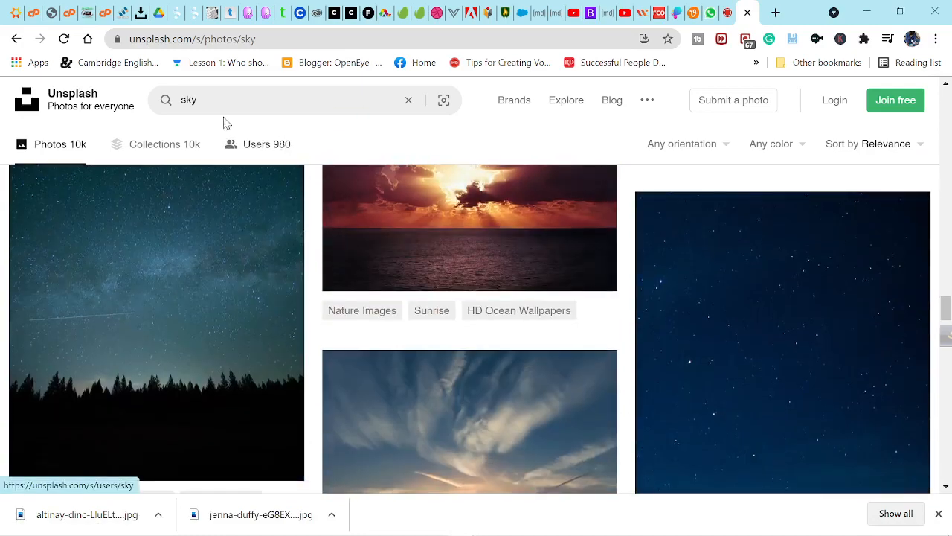
Replace the Unsplash search term with model and choose the suggested search model man
{"action": "left_click", "coordinate": [180, 104]}
{"action": "double_click", "coordinate": [180, 104]}
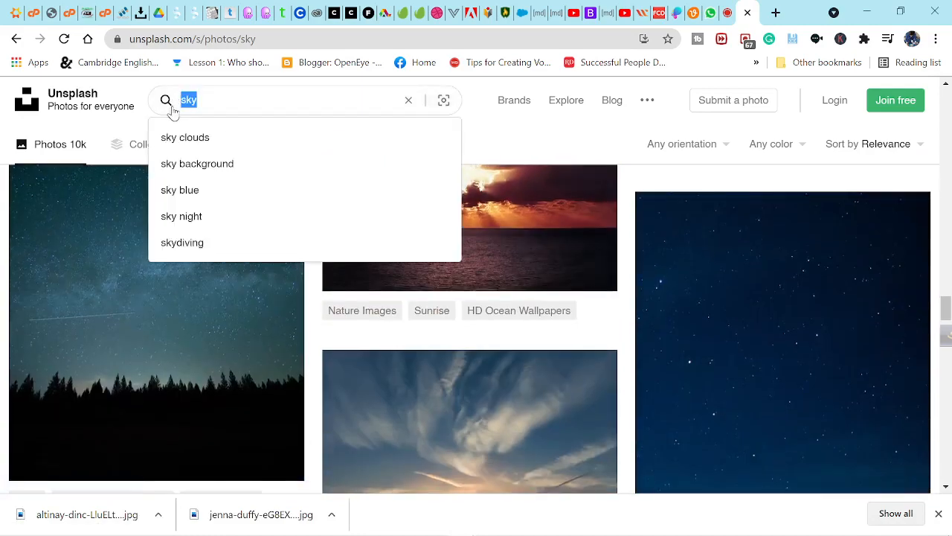
{"action": "key", "text": "BackSpace"}
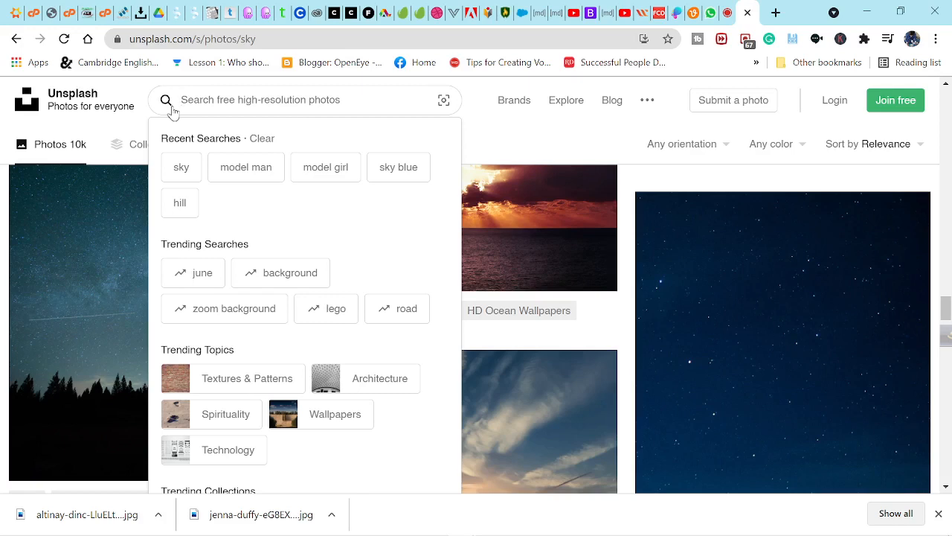
{"action": "type", "text": "mo"}
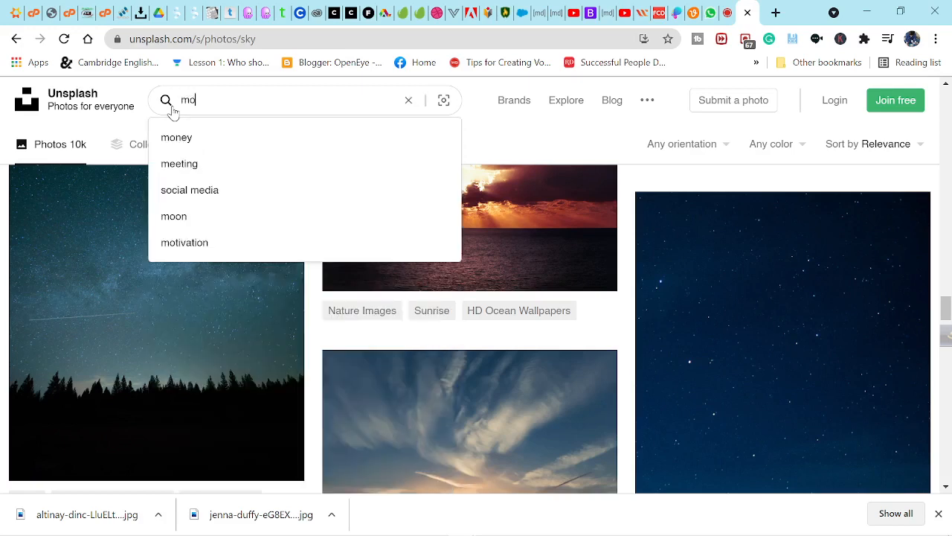
{"action": "type", "text": "del"}
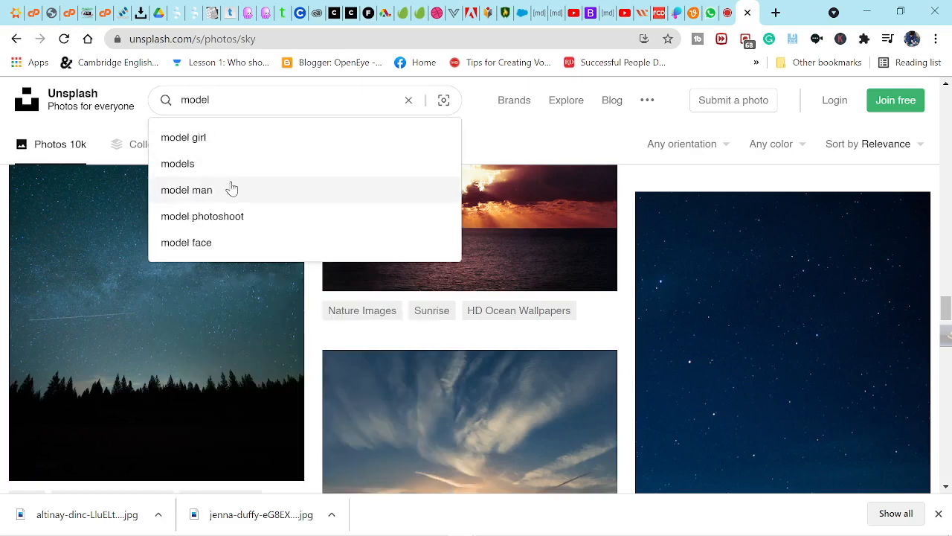
{"action": "left_click", "coordinate": [231, 190]}
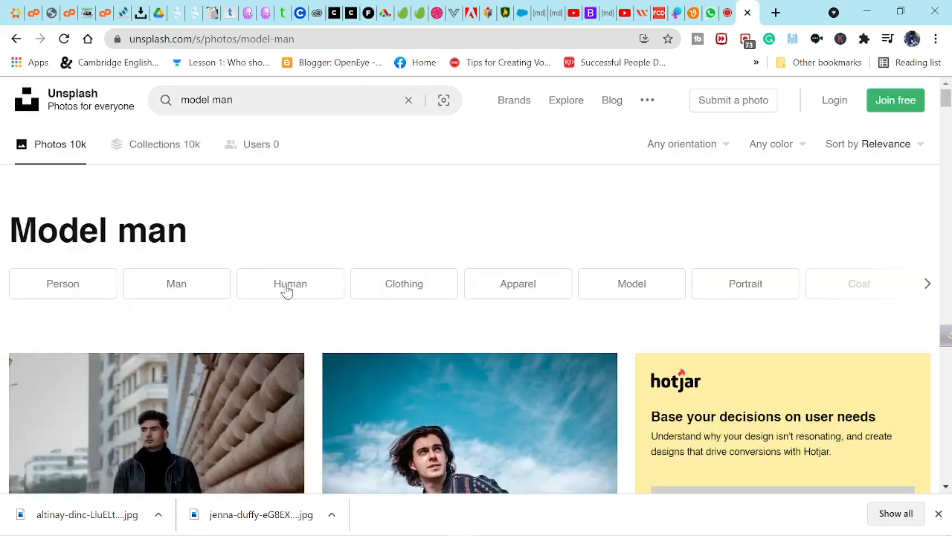
Look through the model man photos on Unsplash for a suitable full-length picture of a man
{"action": "scroll", "coordinate": [287, 291], "scroll_direction": "down", "scroll_amount": 3}
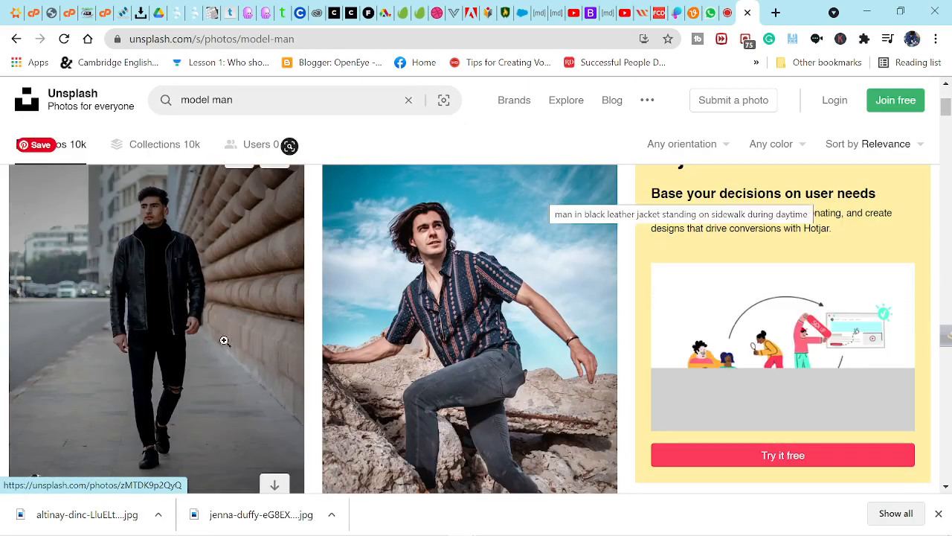
{"action": "scroll", "coordinate": [224, 340], "scroll_direction": "down", "scroll_amount": 20}
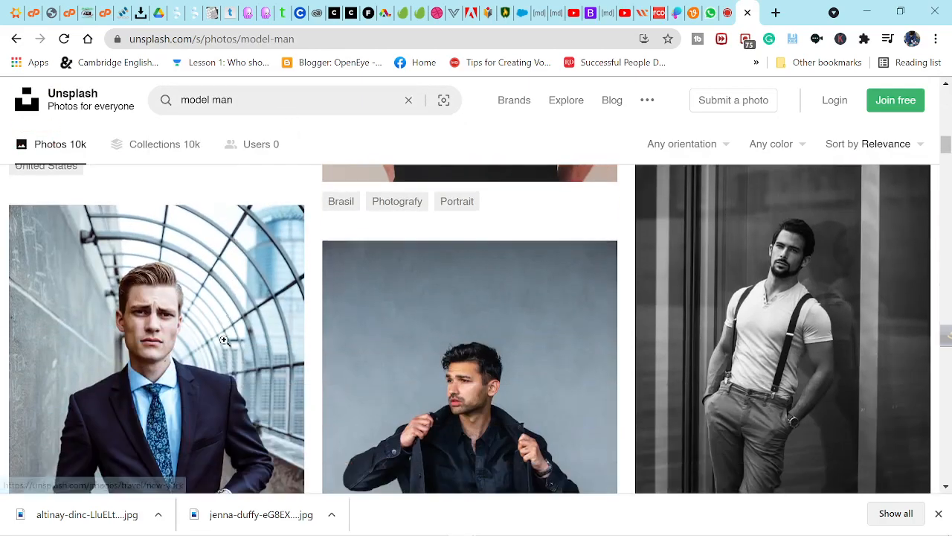
{"action": "scroll", "coordinate": [224, 340], "scroll_direction": "down", "scroll_amount": 20}
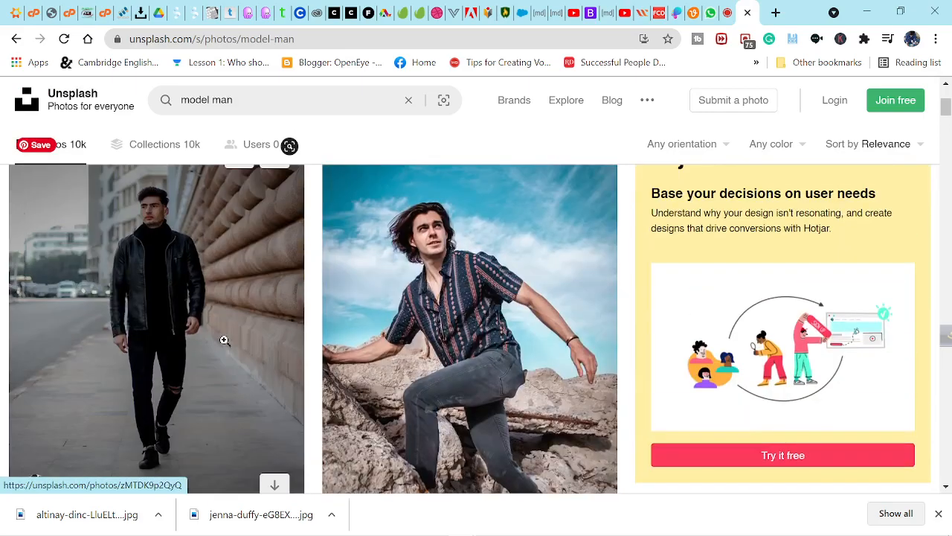
{"action": "scroll", "coordinate": [224, 340], "scroll_direction": "down", "scroll_amount": 15}
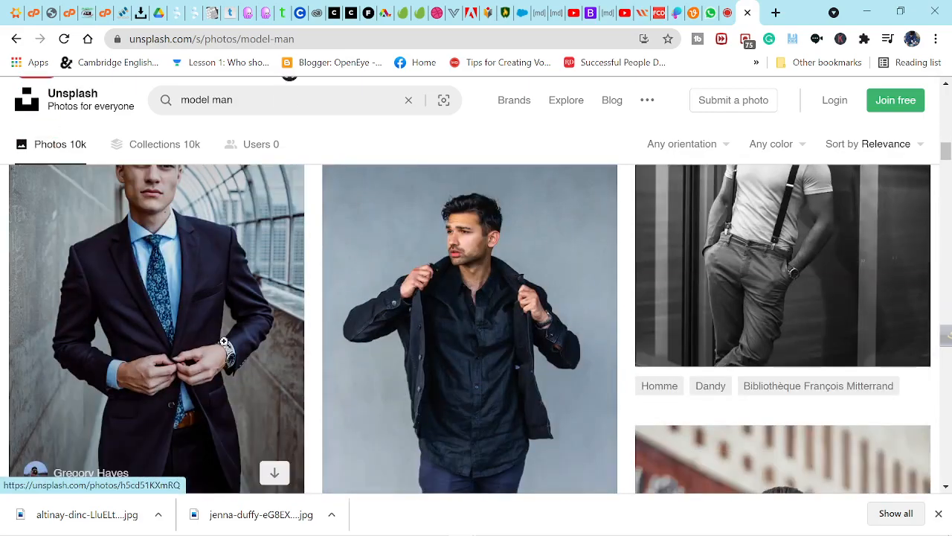
{"action": "scroll", "coordinate": [224, 340], "scroll_direction": "down", "scroll_amount": 5}
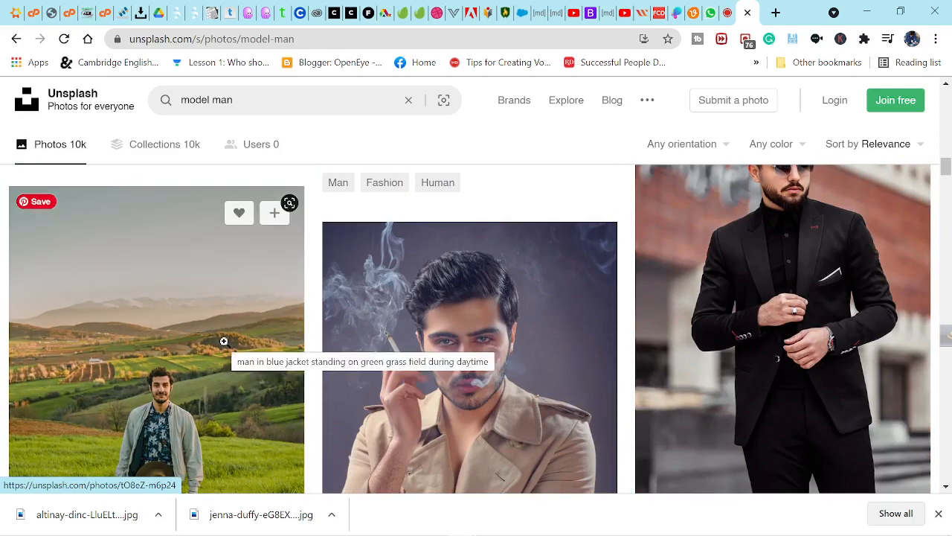
{"action": "scroll", "coordinate": [223, 340], "scroll_direction": "up", "scroll_amount": 1}
{"action": "scroll", "coordinate": [224, 339], "scroll_direction": "down", "scroll_amount": 3}
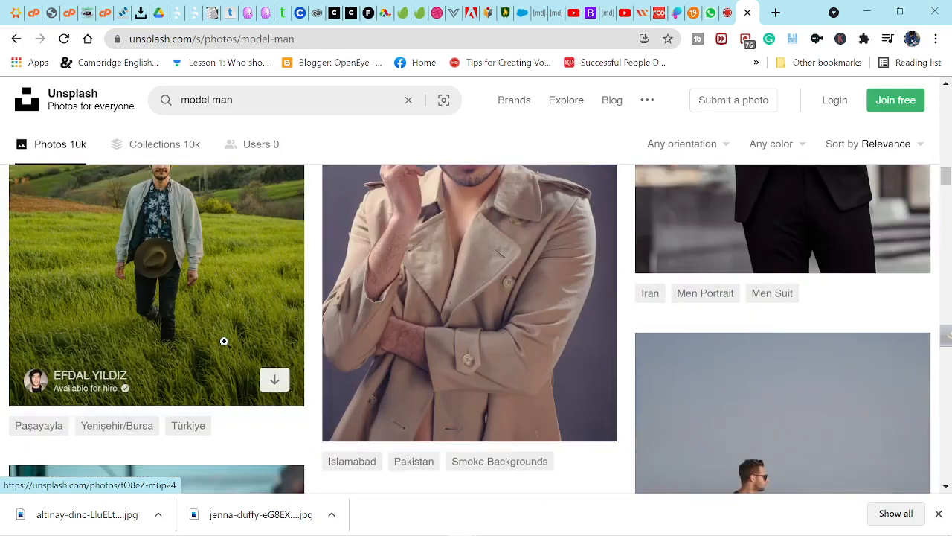
{"action": "scroll", "coordinate": [224, 340], "scroll_direction": "up", "scroll_amount": 1}
{"action": "scroll", "coordinate": [224, 341], "scroll_direction": "down", "scroll_amount": 1}
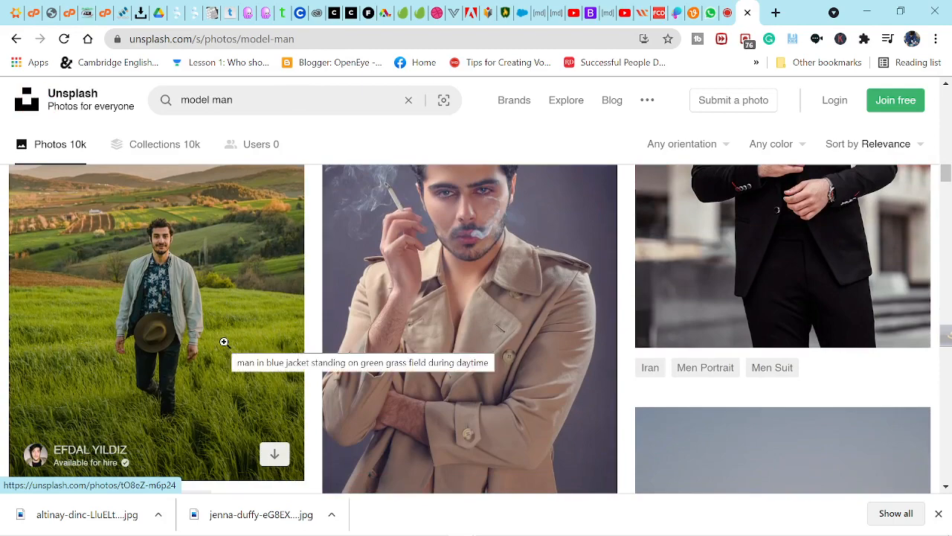
{"action": "scroll", "coordinate": [224, 341], "scroll_direction": "down", "scroll_amount": 4}
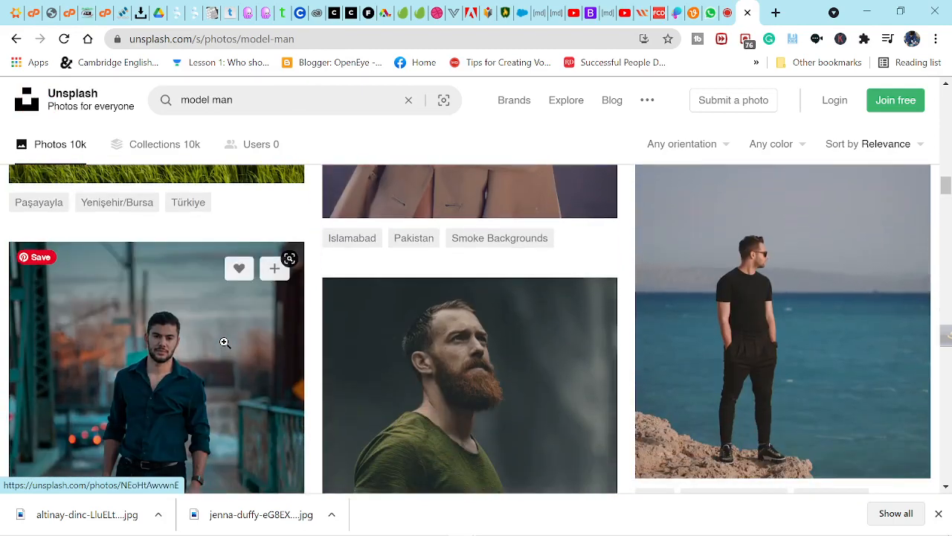
{"action": "scroll", "coordinate": [224, 342], "scroll_direction": "down", "scroll_amount": 6}
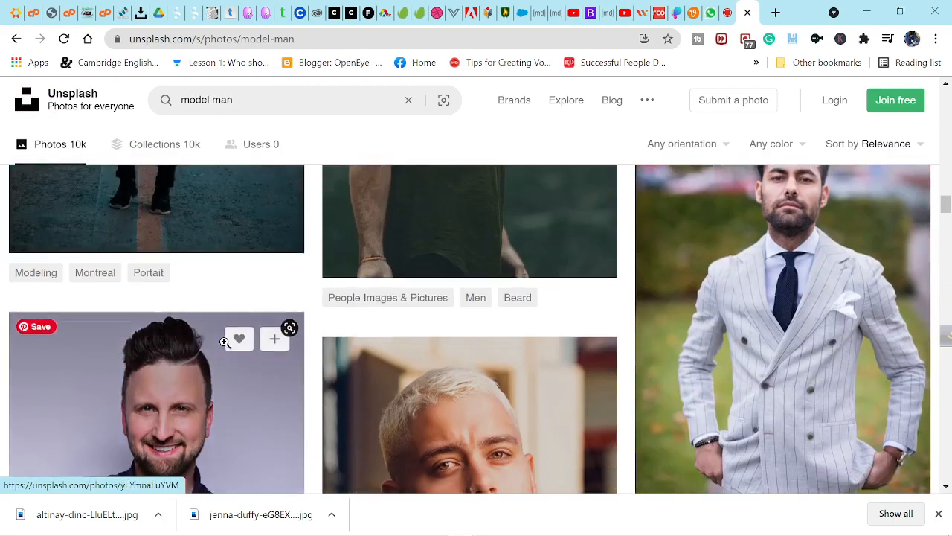
Download the photo of the man walking through the green grass field and save it as a JPEG in Downloads
{"action": "scroll", "coordinate": [224, 341], "scroll_direction": "up", "scroll_amount": 7}
{"action": "scroll", "coordinate": [224, 341], "scroll_direction": "down", "scroll_amount": 1}
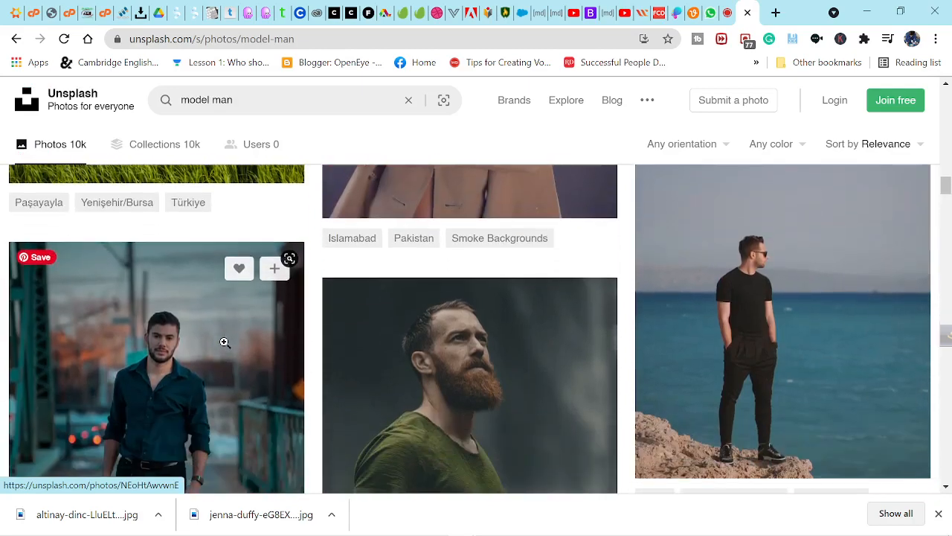
{"action": "scroll", "coordinate": [224, 341], "scroll_direction": "up", "scroll_amount": 6}
{"action": "scroll", "coordinate": [223, 341], "scroll_direction": "down", "scroll_amount": 1}
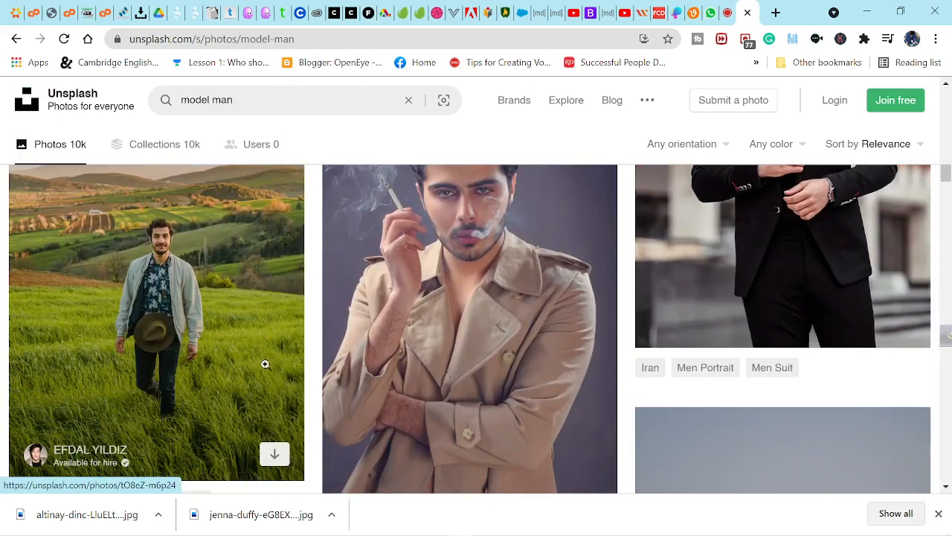
{"action": "left_click", "coordinate": [282, 461]}
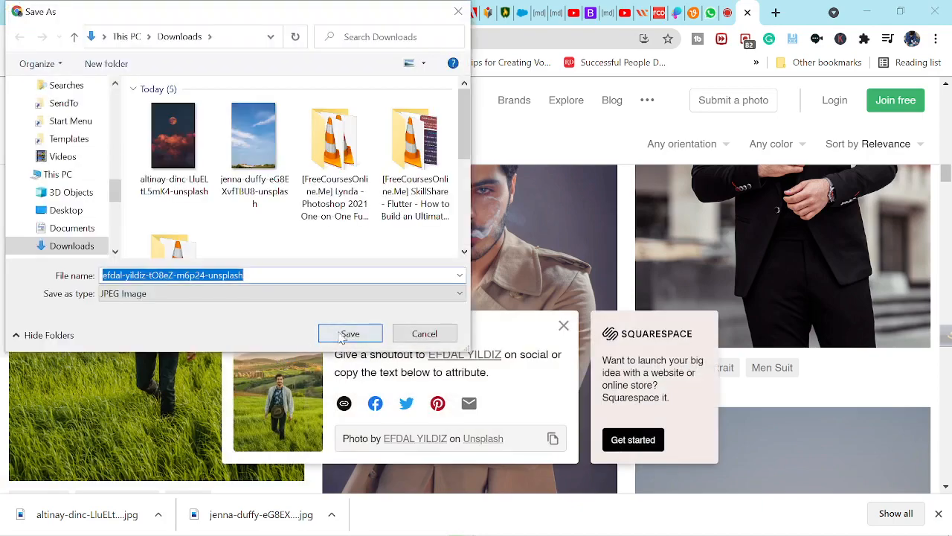
{"action": "left_click", "coordinate": [346, 333]}
Switch to Photoshop and open the downloaded photo of the man in the grass field from Downloads
{"action": "key", "text": "alt+Tab"}
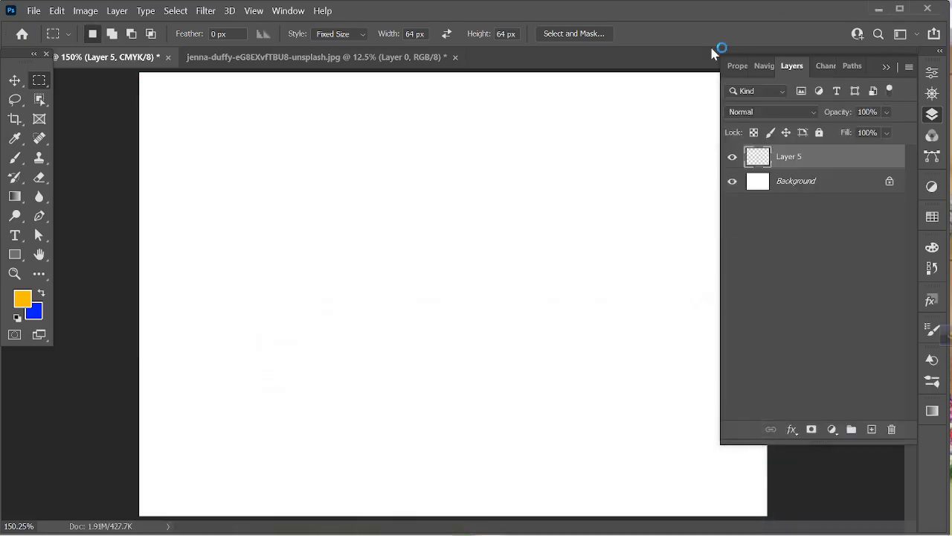
{"action": "left_click", "coordinate": [34, 11]}
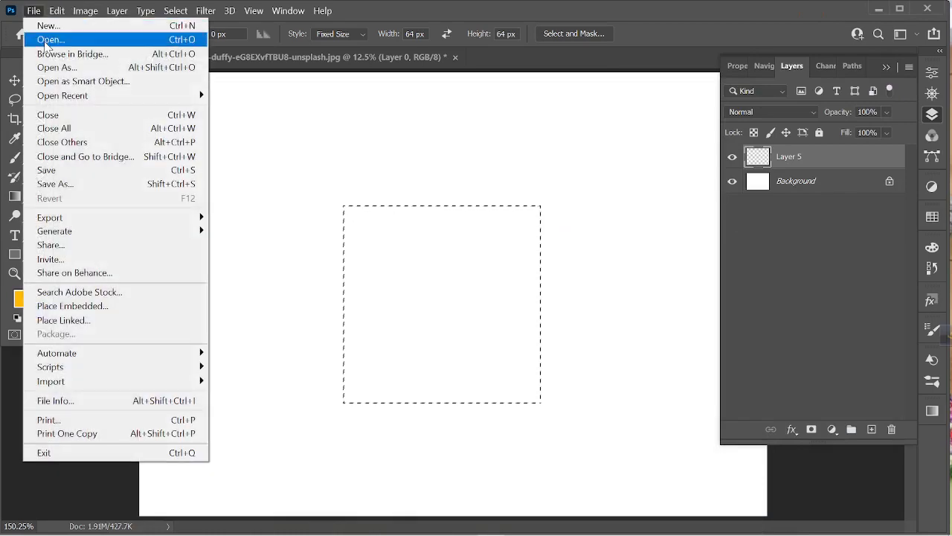
{"action": "left_click", "coordinate": [43, 37]}
{"action": "left_click", "coordinate": [205, 121]}
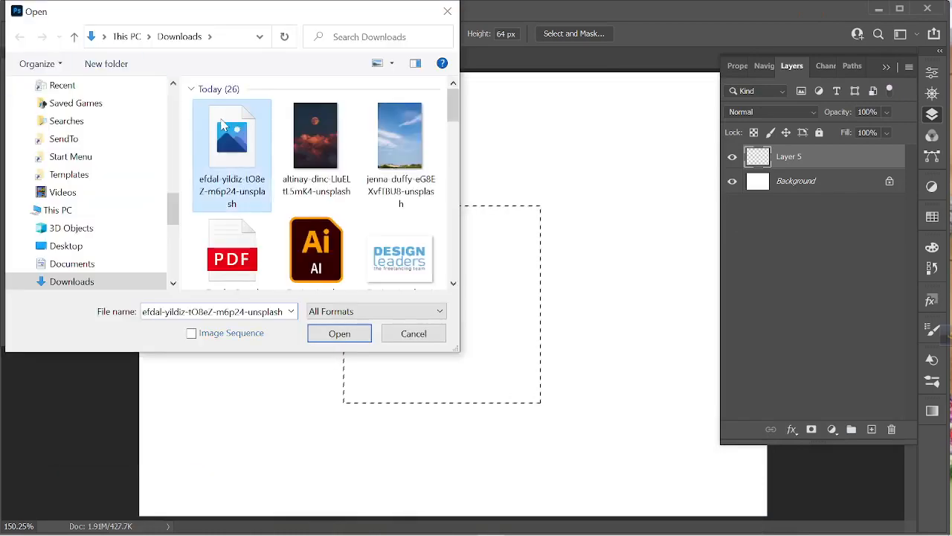
{"action": "left_click", "coordinate": [339, 332]}
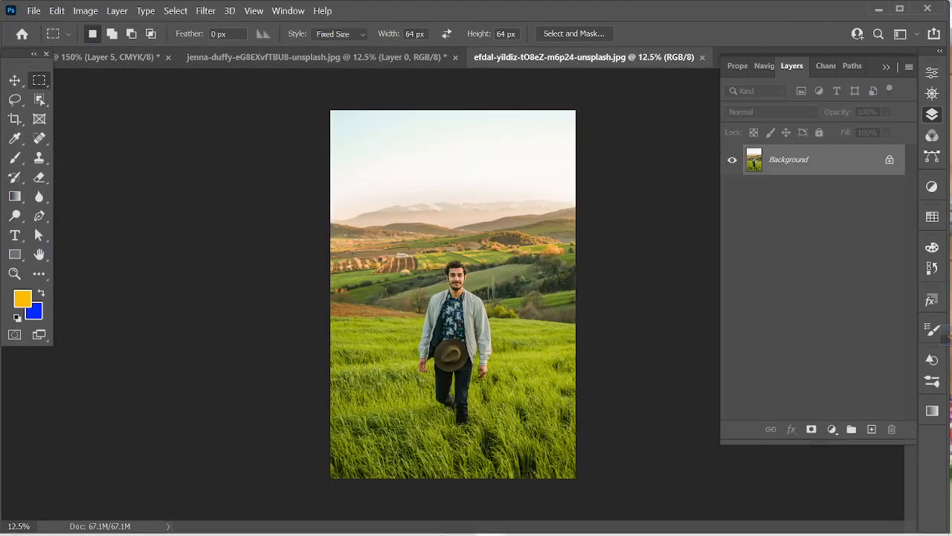
Switch back to the Unsplash page in Chrome and replace the search with the suggested term fruits
{"action": "mouse_move", "coordinate": [463, 530]}
{"action": "left_click", "coordinate": [393, 471]}
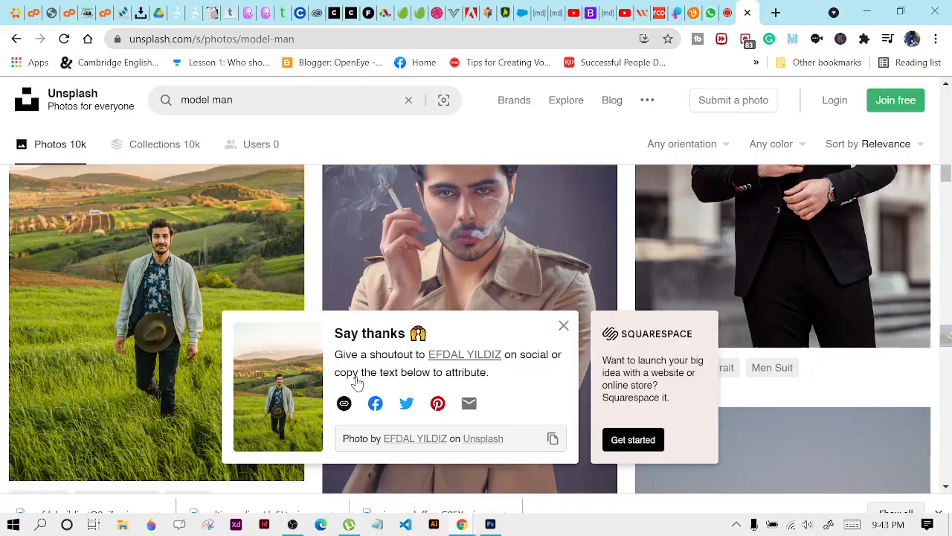
{"action": "left_click_drag", "start_coordinate": [234, 100], "coordinate": [160, 104]}
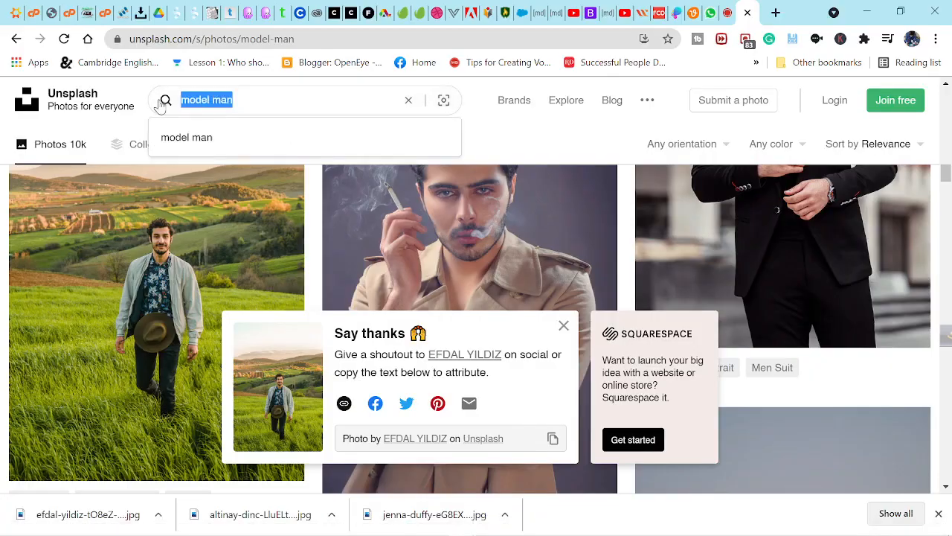
{"action": "type", "text": "fruit"}
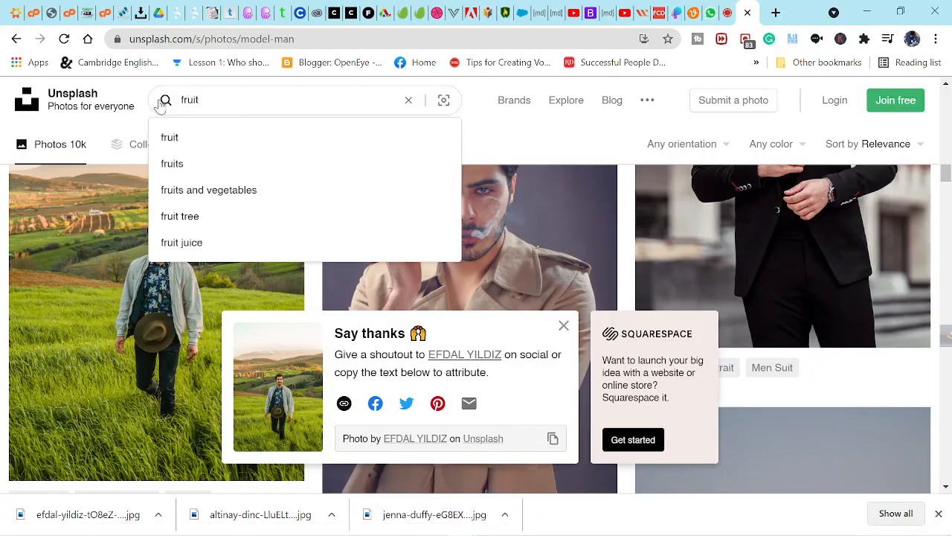
{"action": "left_click", "coordinate": [181, 164]}
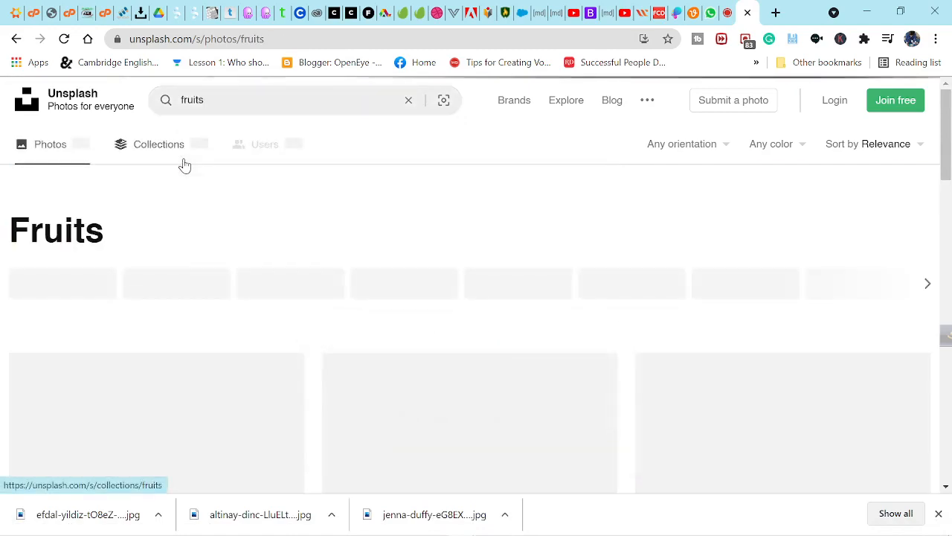
Glance over the fruits photos and change the Unsplash search term to fruit
{"action": "scroll", "coordinate": [196, 286], "scroll_direction": "down", "scroll_amount": 6}
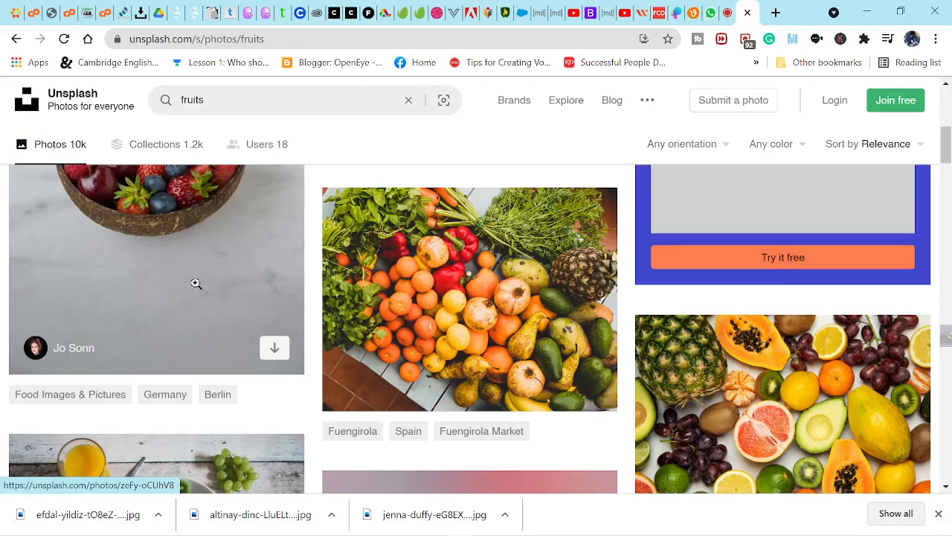
{"action": "scroll", "coordinate": [196, 283], "scroll_direction": "up", "scroll_amount": 5}
{"action": "left_click", "coordinate": [226, 104]}
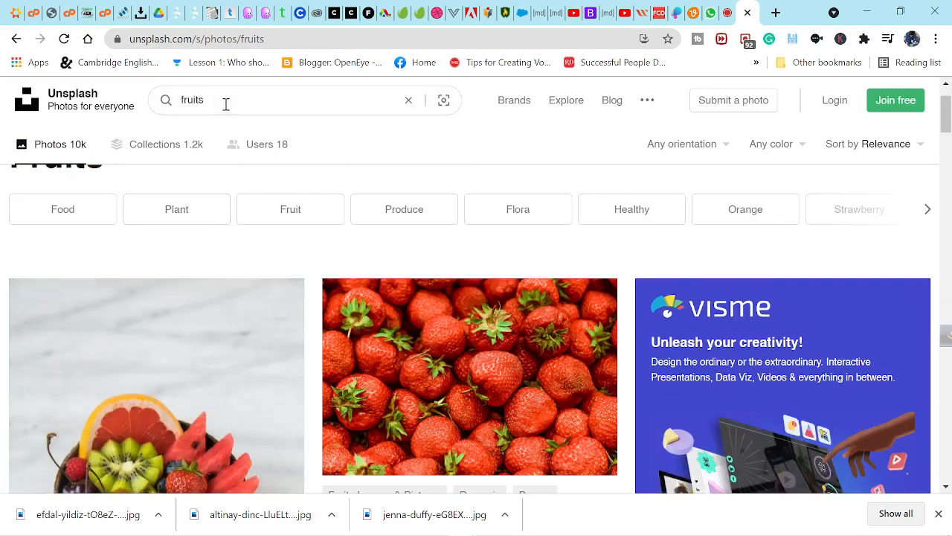
{"action": "key", "text": "BackSpace"}
{"action": "key", "text": "Return"}
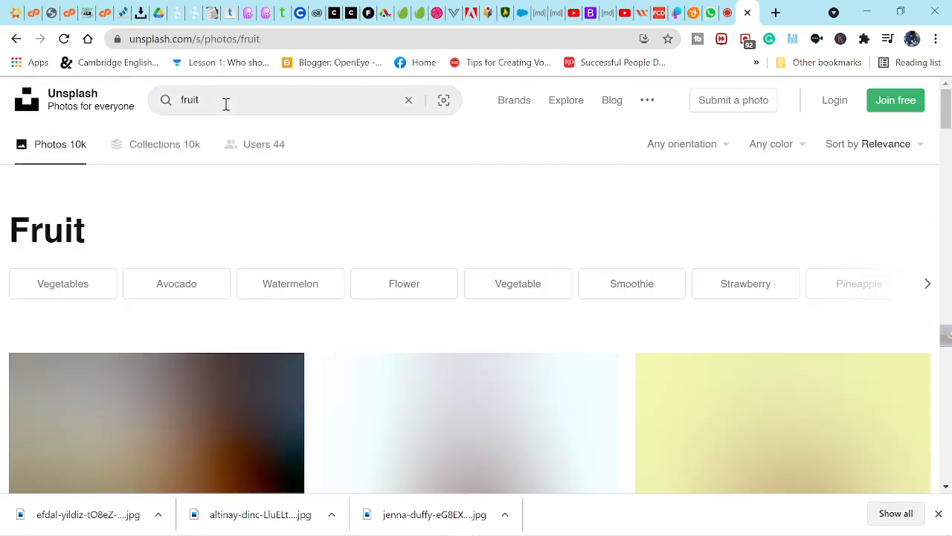
Find the photo of a single red apple on a wooden table among the fruit photos and download it
{"action": "scroll", "coordinate": [243, 325], "scroll_direction": "down", "scroll_amount": 3}
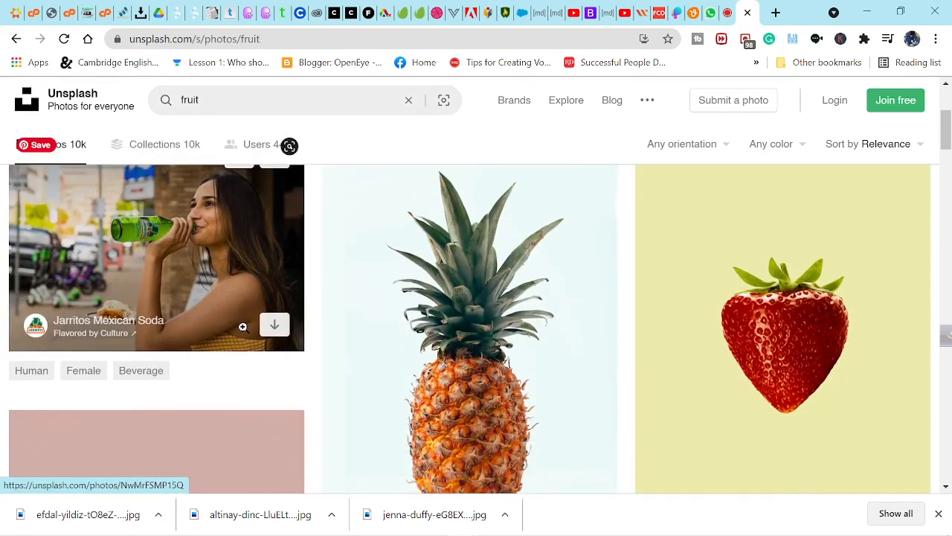
{"action": "scroll", "coordinate": [242, 326], "scroll_direction": "down", "scroll_amount": 8}
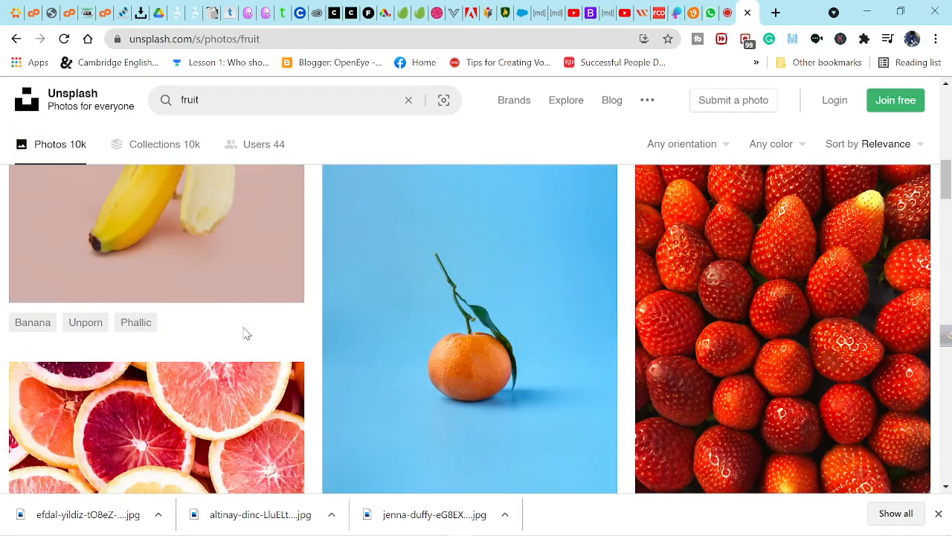
{"action": "scroll", "coordinate": [245, 333], "scroll_direction": "down", "scroll_amount": 15}
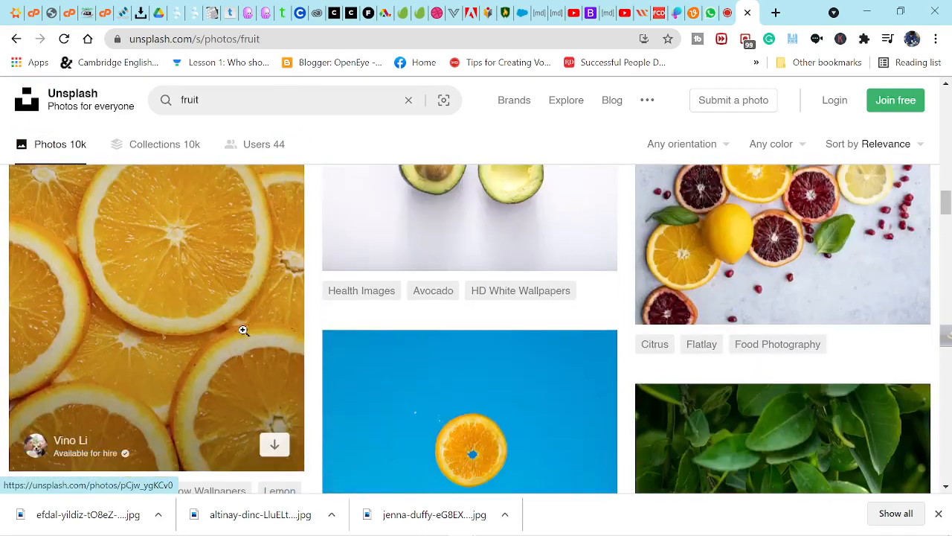
{"action": "scroll", "coordinate": [243, 330], "scroll_direction": "down", "scroll_amount": 10}
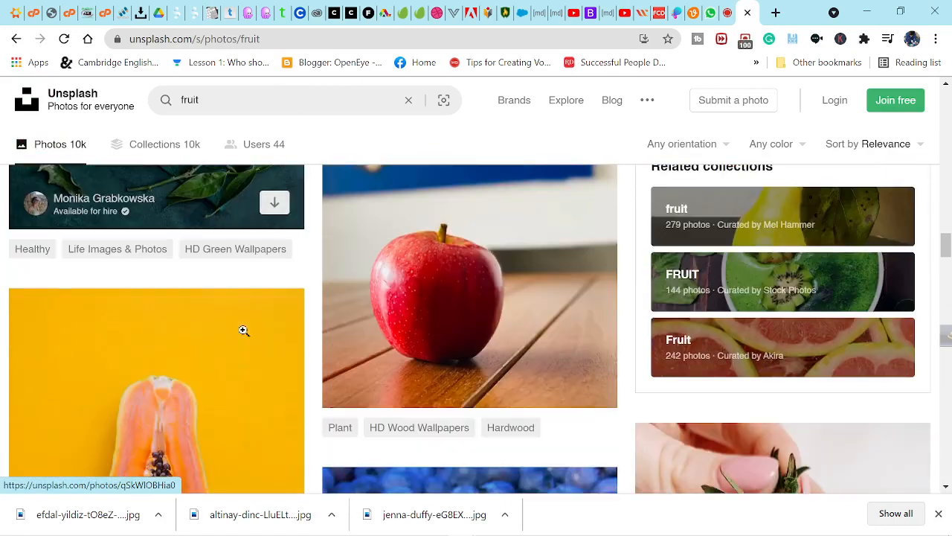
{"action": "scroll", "coordinate": [244, 331], "scroll_direction": "down", "scroll_amount": 3}
{"action": "scroll", "coordinate": [243, 330], "scroll_direction": "up", "scroll_amount": 3}
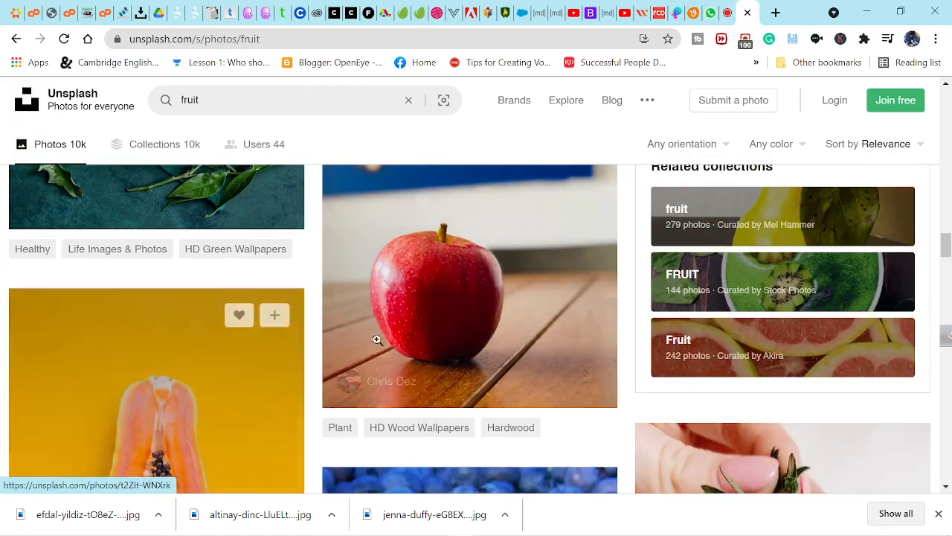
{"action": "scroll", "coordinate": [380, 336], "scroll_direction": "down", "scroll_amount": 2}
{"action": "left_click", "coordinate": [587, 235]}
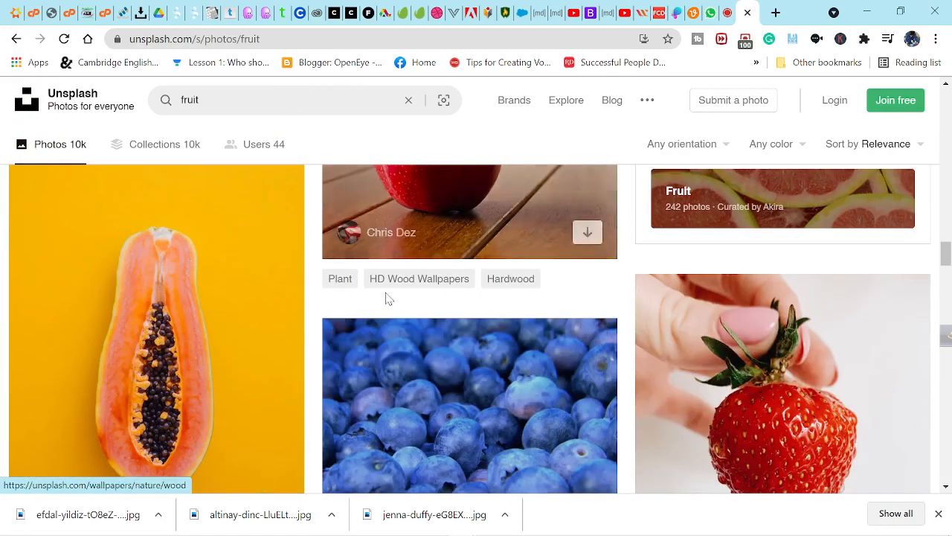
{"action": "scroll", "coordinate": [385, 298], "scroll_direction": "down", "scroll_amount": 5}
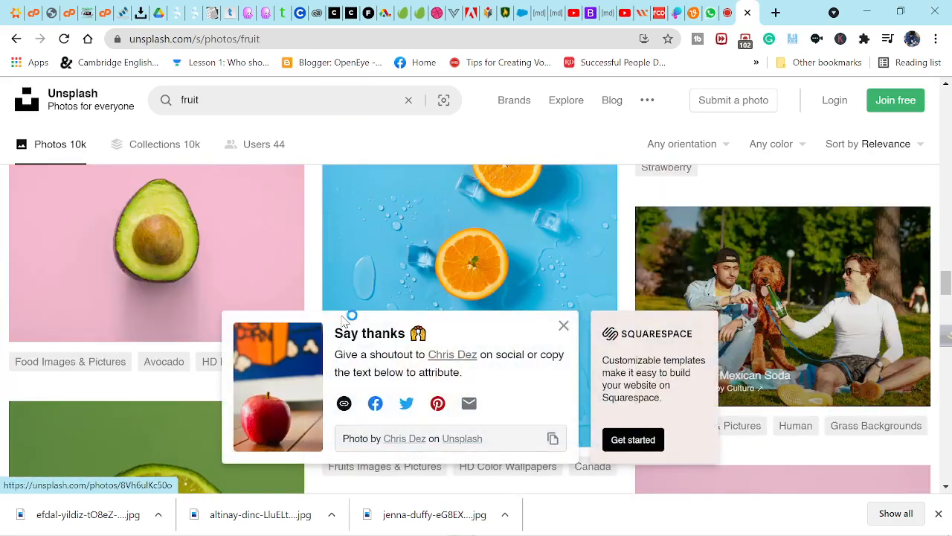
{"action": "left_click", "coordinate": [346, 332]}
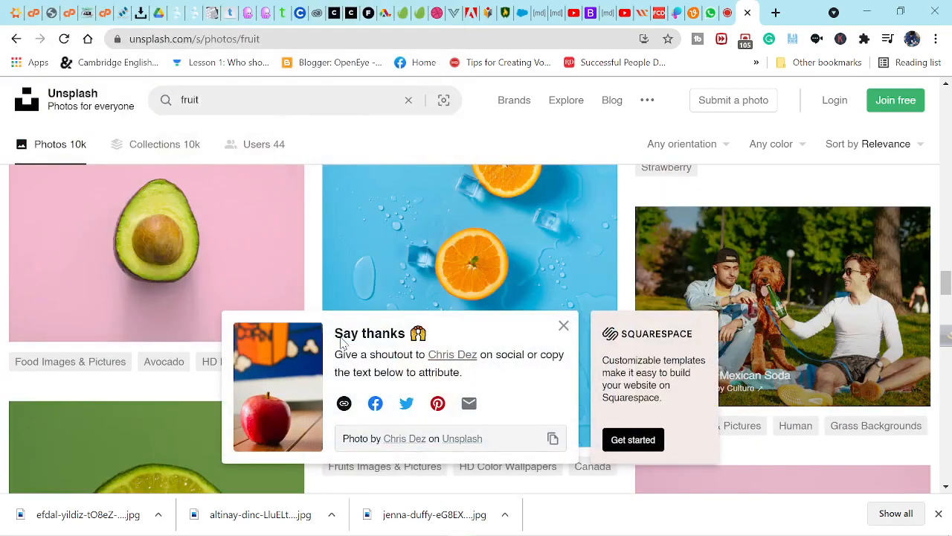
Replace the Unsplash search term with building and run the suggested building search
{"action": "scroll", "coordinate": [350, 312], "scroll_direction": "up", "scroll_amount": 6}
{"action": "scroll", "coordinate": [365, 275], "scroll_direction": "down", "scroll_amount": 3}
{"action": "left_click", "coordinate": [151, 108]}
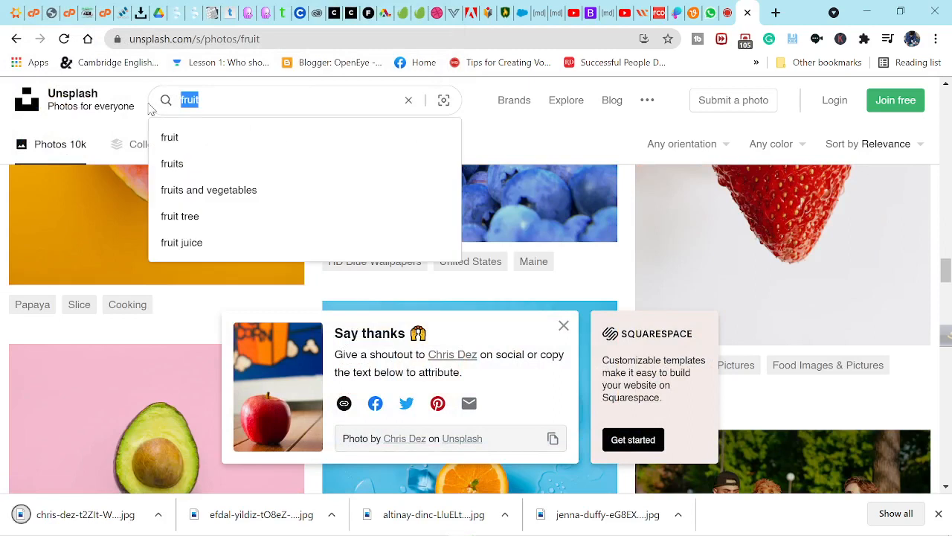
{"action": "type", "text": "builf"}
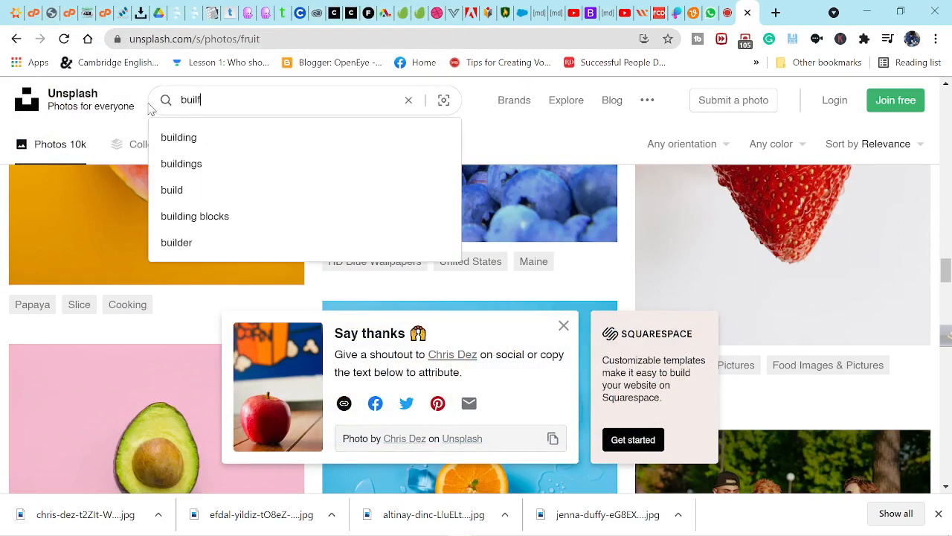
{"action": "key", "text": "BackSpace"}
{"action": "type", "text": "din"}
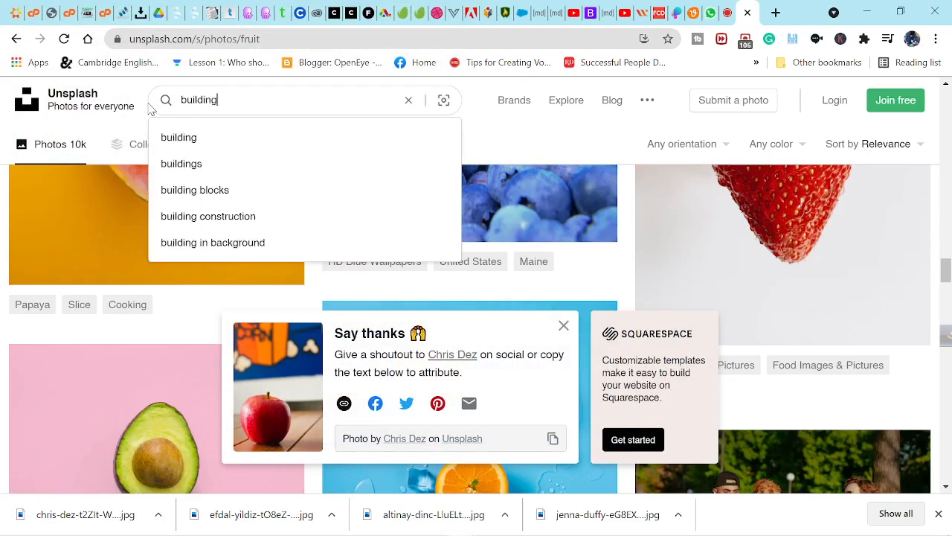
{"action": "type", "text": "g"}
{"action": "left_click", "coordinate": [192, 138]}
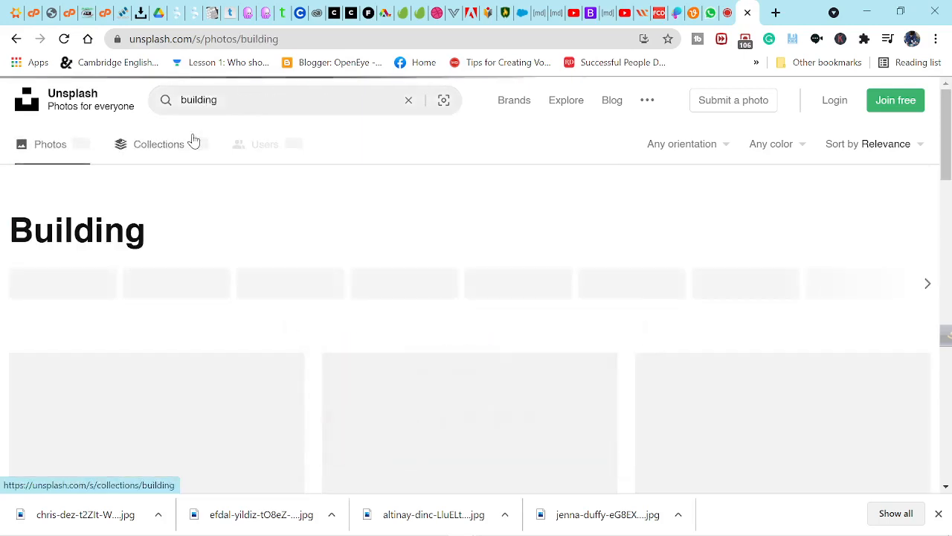
Look over the first building photos on Unsplash and switch back to the portrait of the man in Photoshop
{"action": "scroll", "coordinate": [330, 263], "scroll_direction": "down", "scroll_amount": 4}
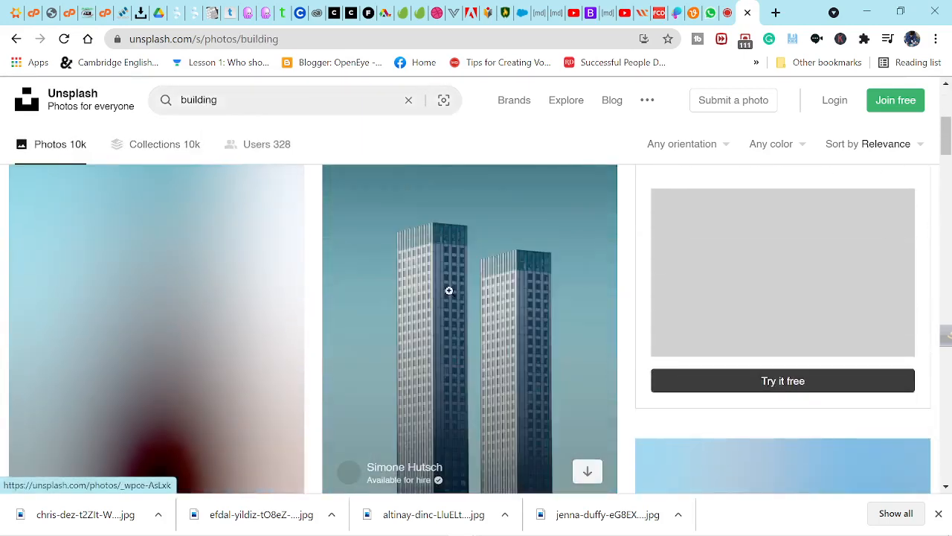
{"action": "scroll", "coordinate": [216, 304], "scroll_direction": "down", "scroll_amount": 2}
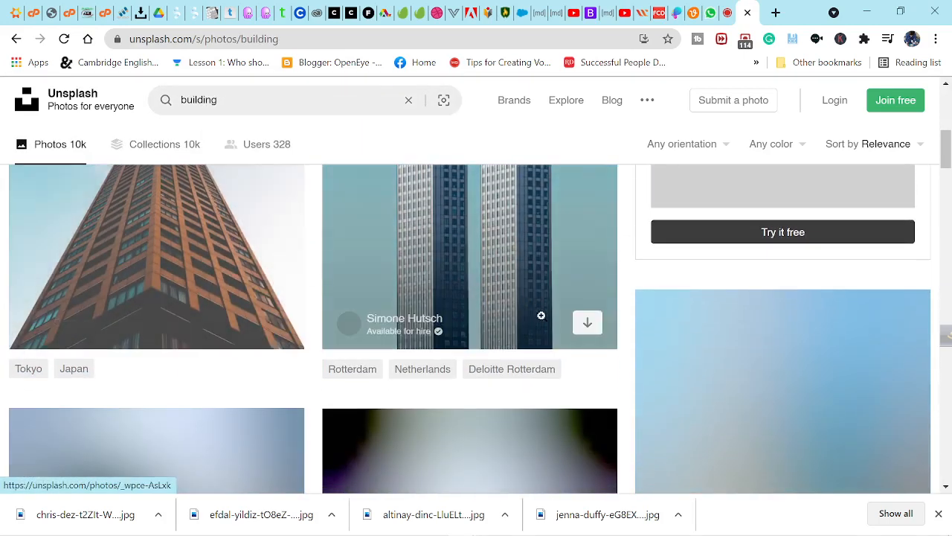
{"action": "scroll", "coordinate": [388, 283], "scroll_direction": "up", "scroll_amount": 1}
{"action": "scroll", "coordinate": [388, 283], "scroll_direction": "up", "scroll_amount": 1}
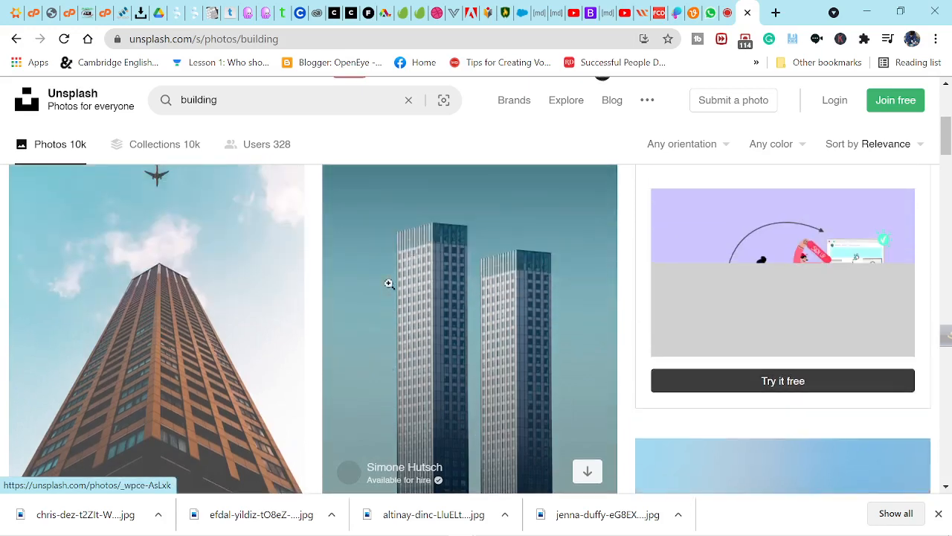
{"action": "scroll", "coordinate": [386, 281], "scroll_direction": "down", "scroll_amount": 2}
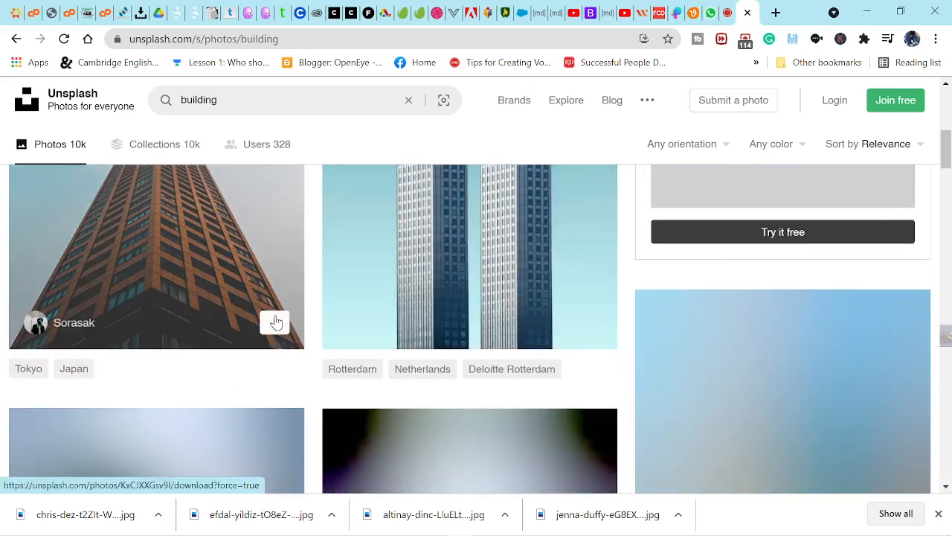
{"action": "scroll", "coordinate": [412, 240], "scroll_direction": "up", "scroll_amount": 1}
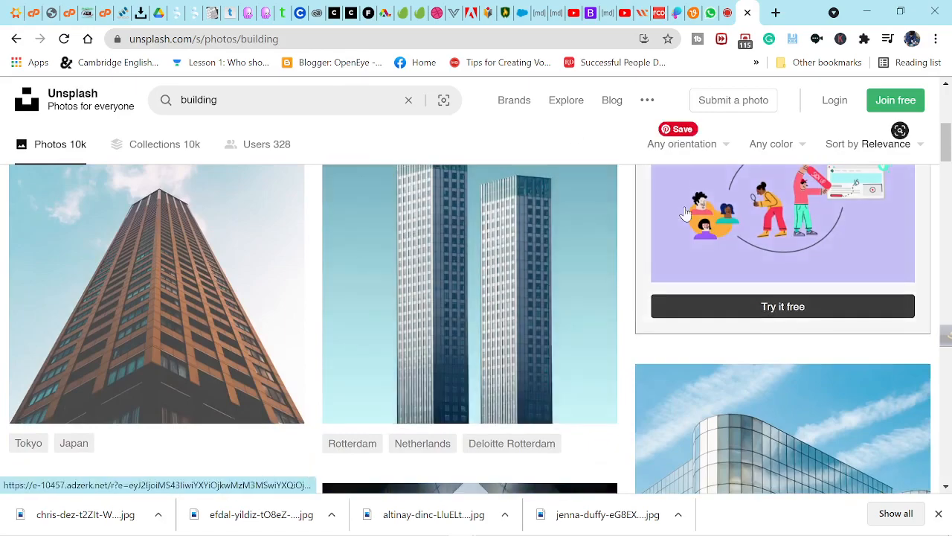
{"action": "left_click", "coordinate": [867, 12]}
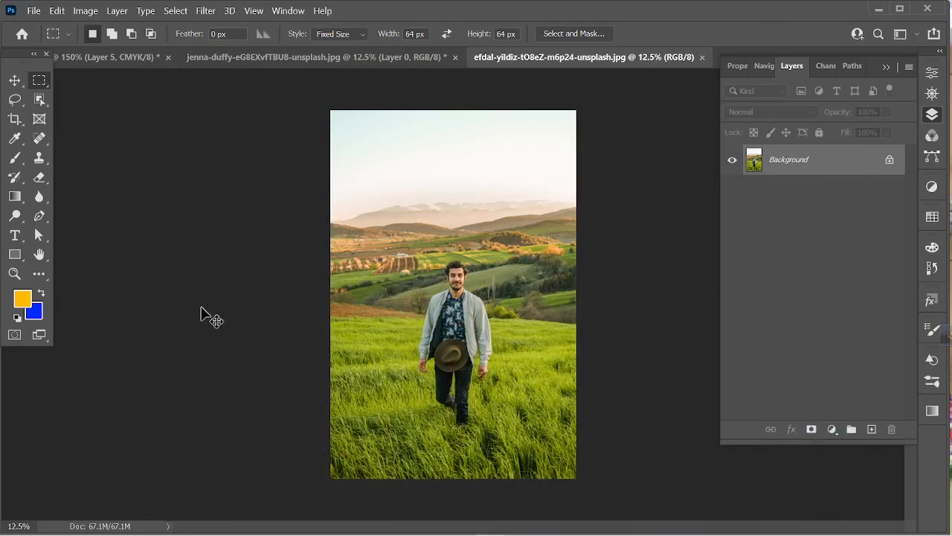
{"action": "scroll", "coordinate": [201, 306], "scroll_direction": "up", "scroll_amount": 1}
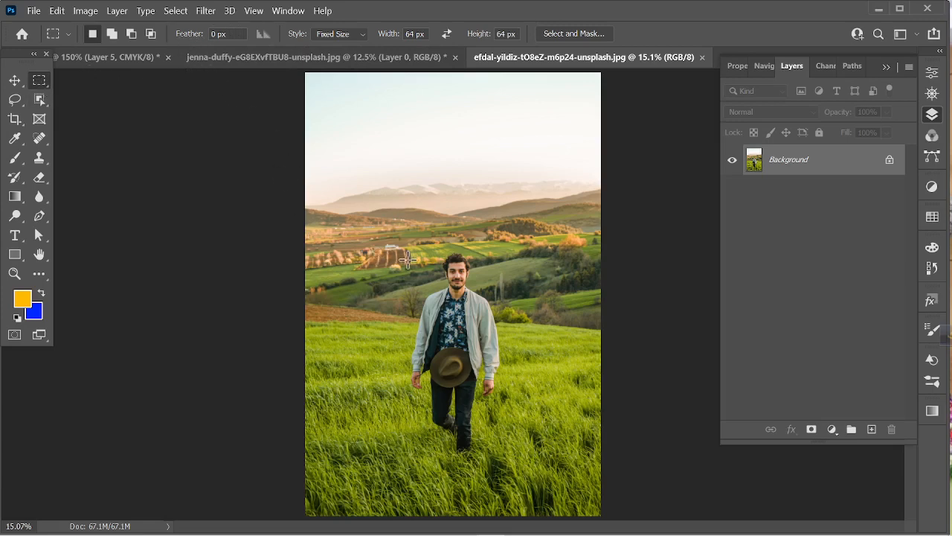
{"action": "left_click_drag", "start_coordinate": [510, 408], "coordinate": [538, 408]}
{"action": "key", "text": "ctrl+j"}
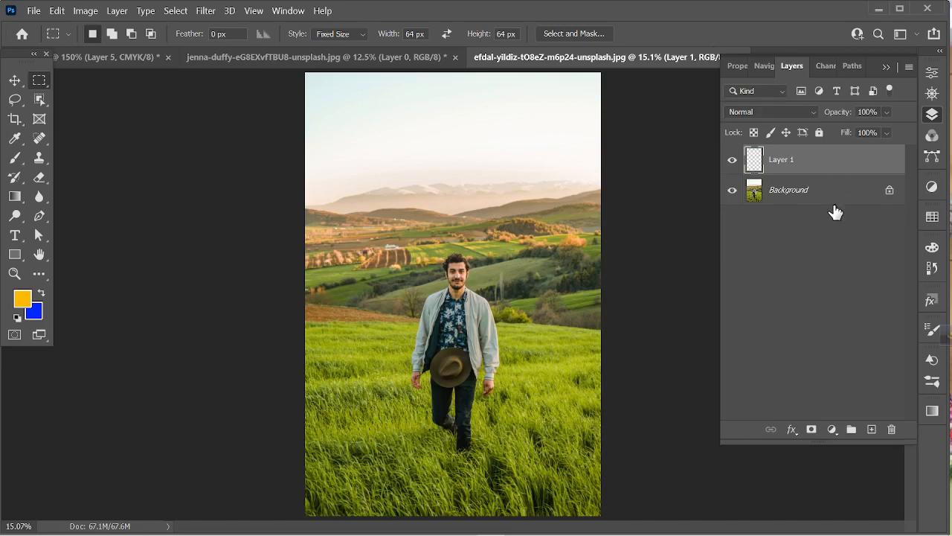
{"action": "key", "text": "ctrl+z"}
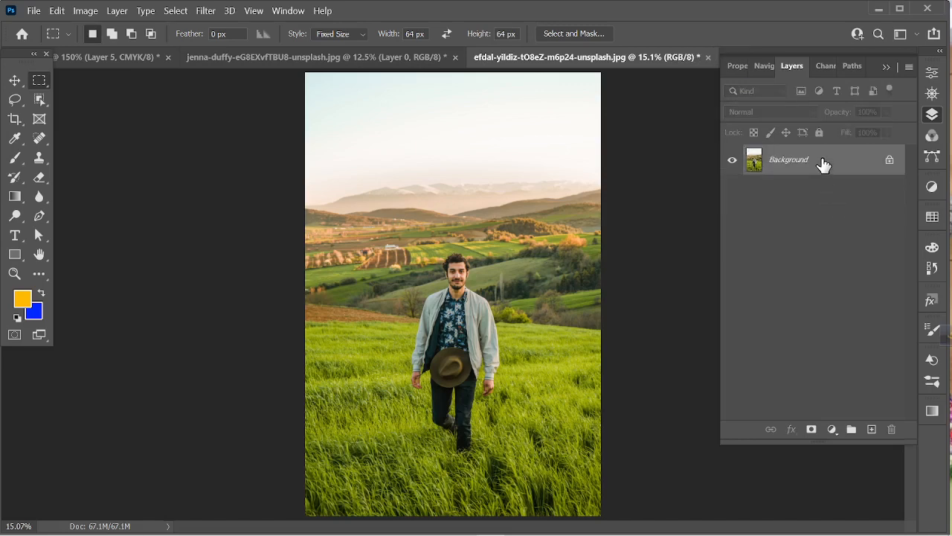
Duplicate the Background layer and hide the original
{"action": "key", "text": "ctrl+j"}
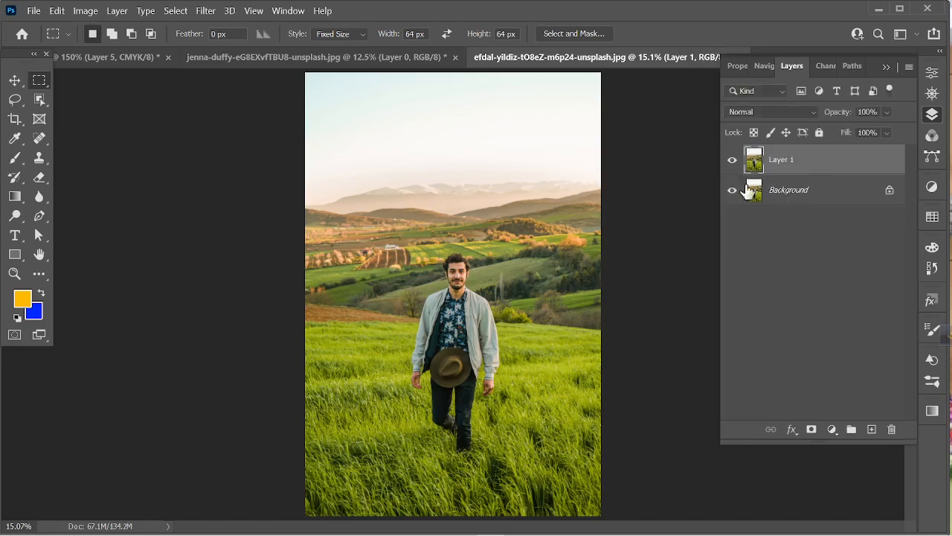
{"action": "left_click", "coordinate": [733, 191]}
Set the marquee style to Normal and draw an unfeathered rectangular selection around the man, clearing it once drawn
{"action": "left_click", "coordinate": [335, 33]}
{"action": "left_click", "coordinate": [331, 46]}
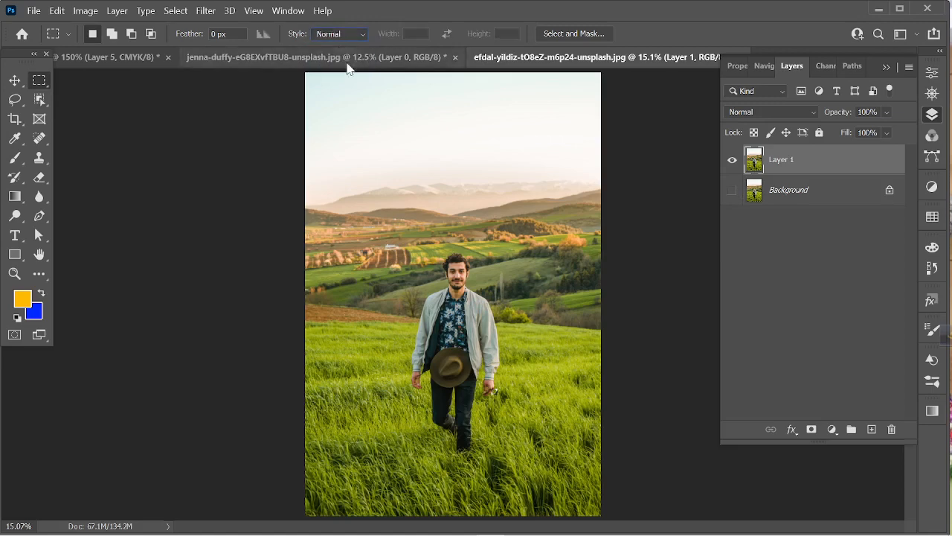
{"action": "left_click_drag", "start_coordinate": [379, 207], "coordinate": [521, 443]}
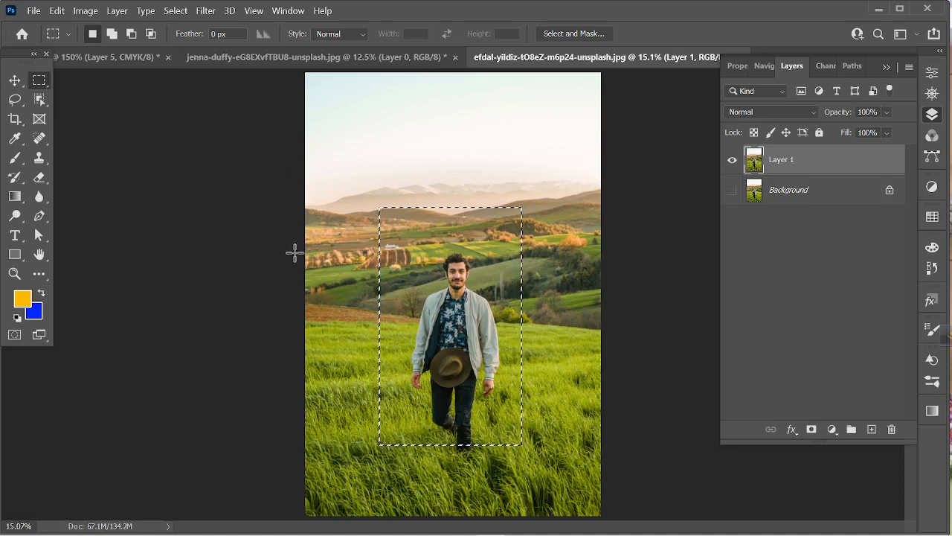
{"action": "key", "text": "ctrl+d"}
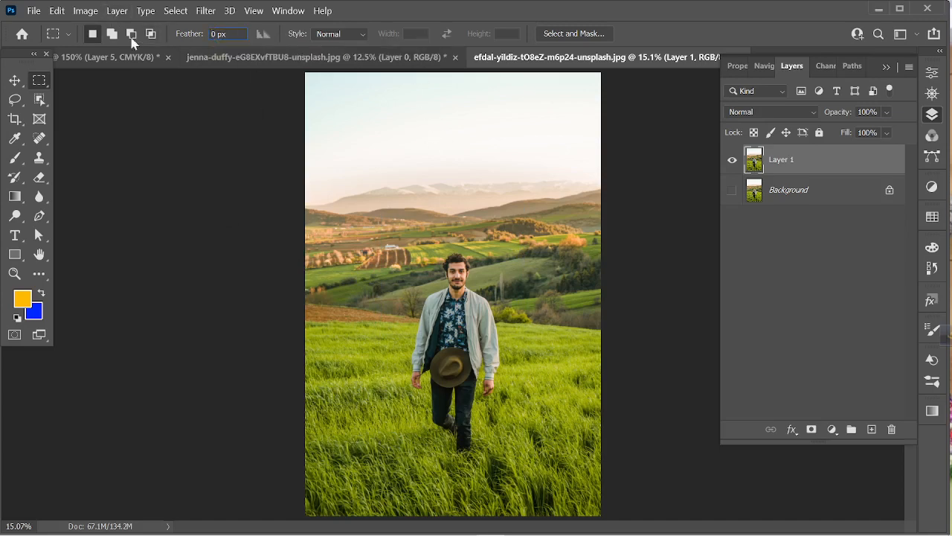
Check the document's pixel dimensions in Image Size and leave them unchanged
{"action": "left_click", "coordinate": [167, 526]}
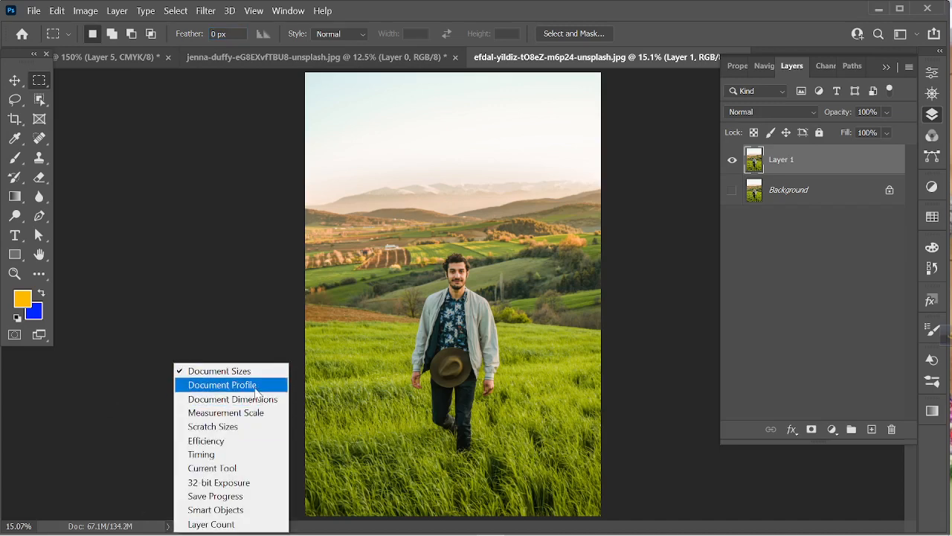
{"action": "left_click", "coordinate": [87, 14]}
{"action": "left_click", "coordinate": [85, 10]}
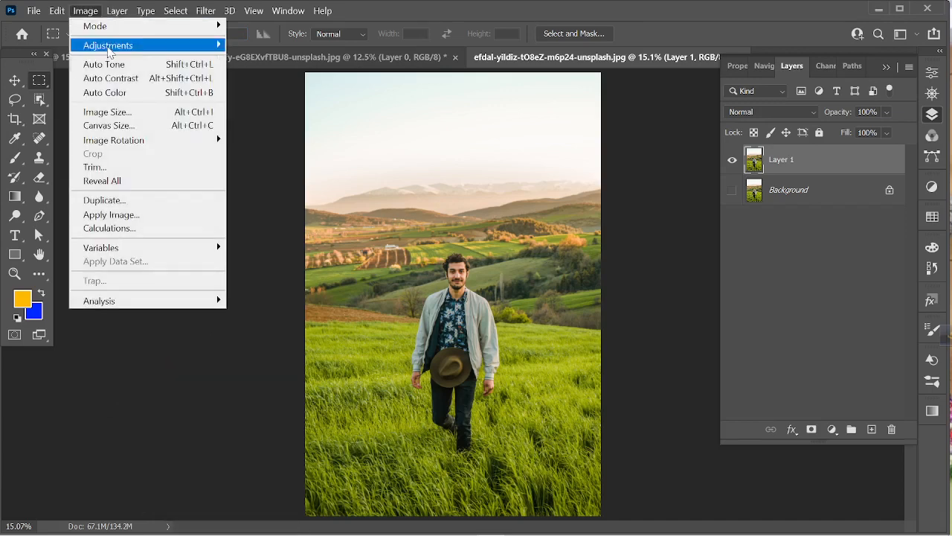
{"action": "left_click", "coordinate": [128, 113]}
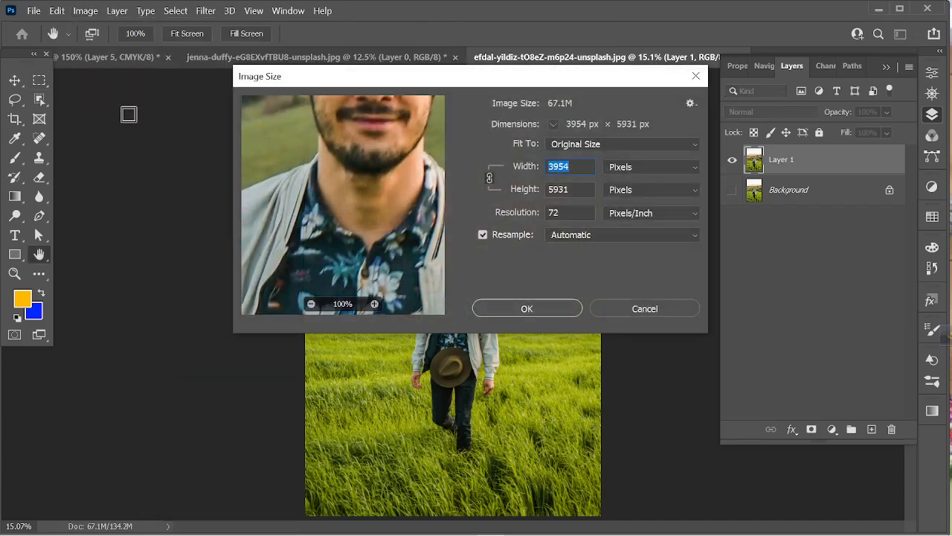
{"action": "left_click", "coordinate": [643, 308]}
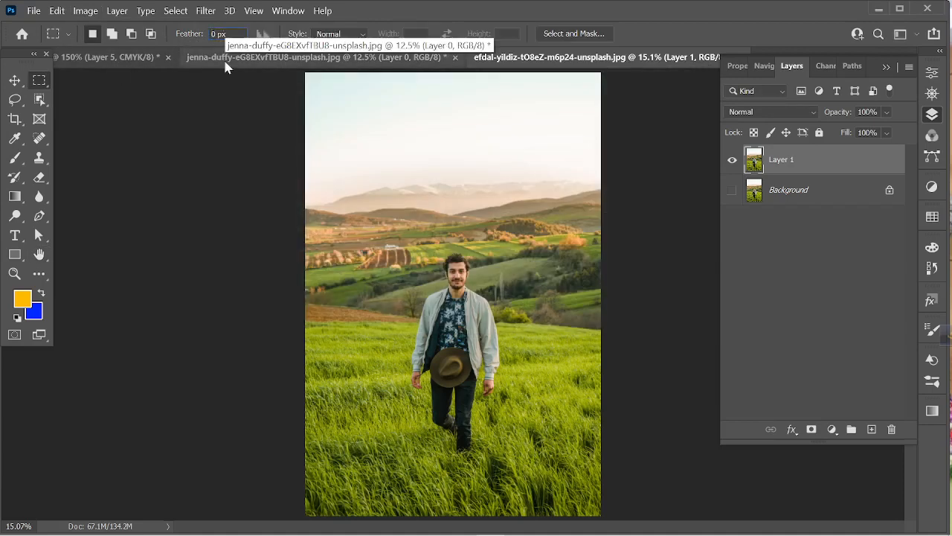
Draw a rectangular selection around the man with a 50 px feather, and redraw it with a 250 px feather
{"action": "left_click_drag", "start_coordinate": [361, 205], "coordinate": [552, 462]}
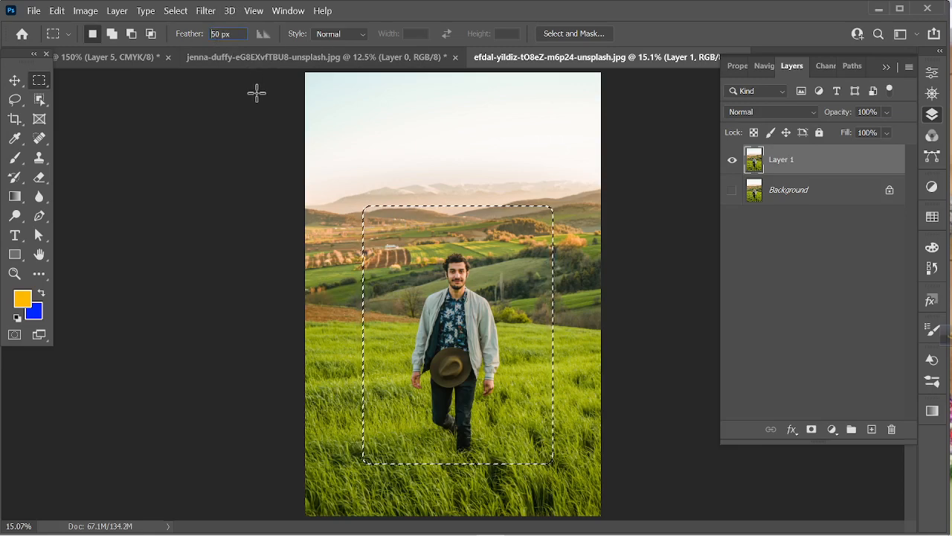
{"action": "type", "text": "250"}
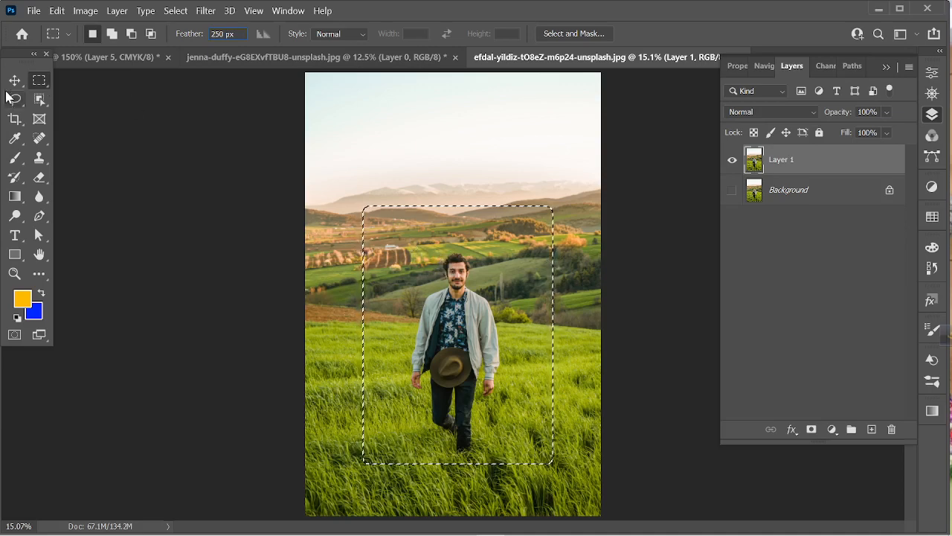
{"action": "type", "text": "v"}
{"action": "key", "text": "ctrl+d"}
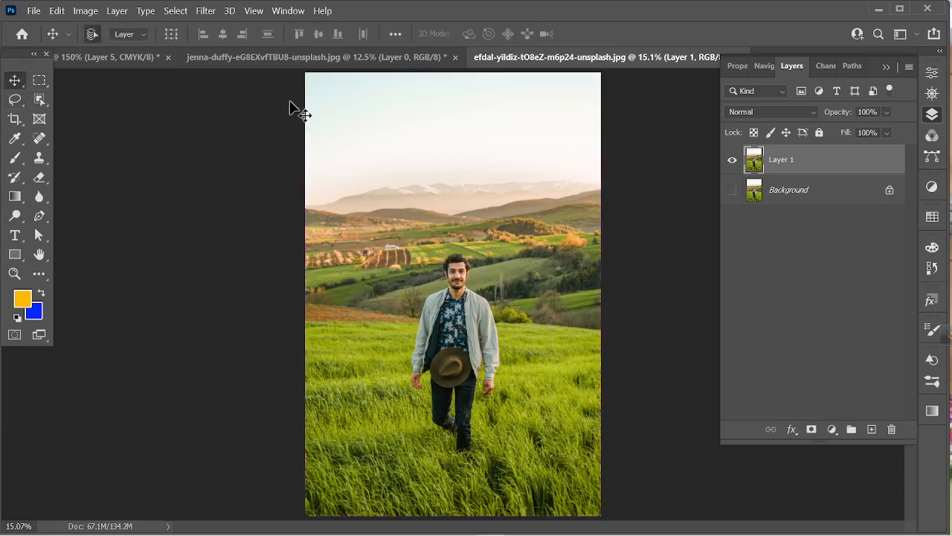
{"action": "left_click", "coordinate": [34, 85]}
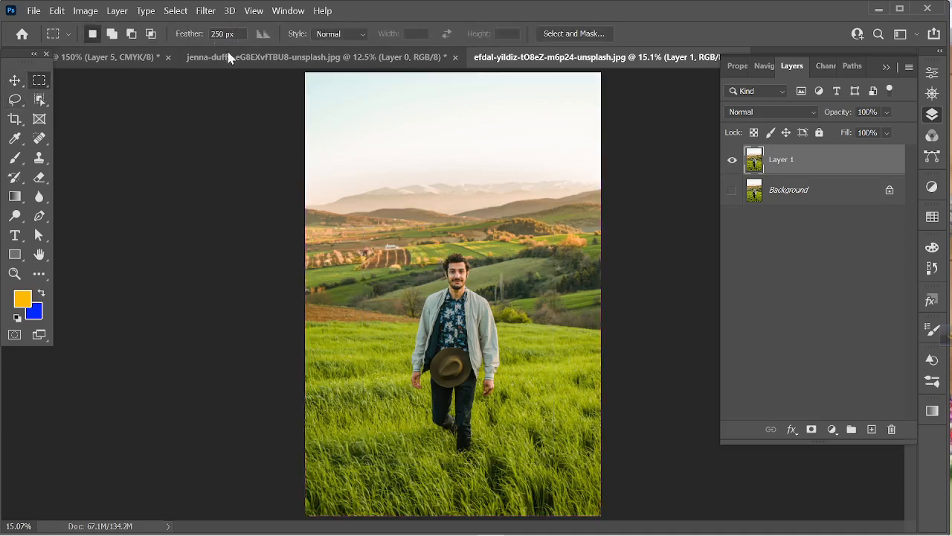
{"action": "left_click_drag", "start_coordinate": [383, 206], "coordinate": [543, 469]}
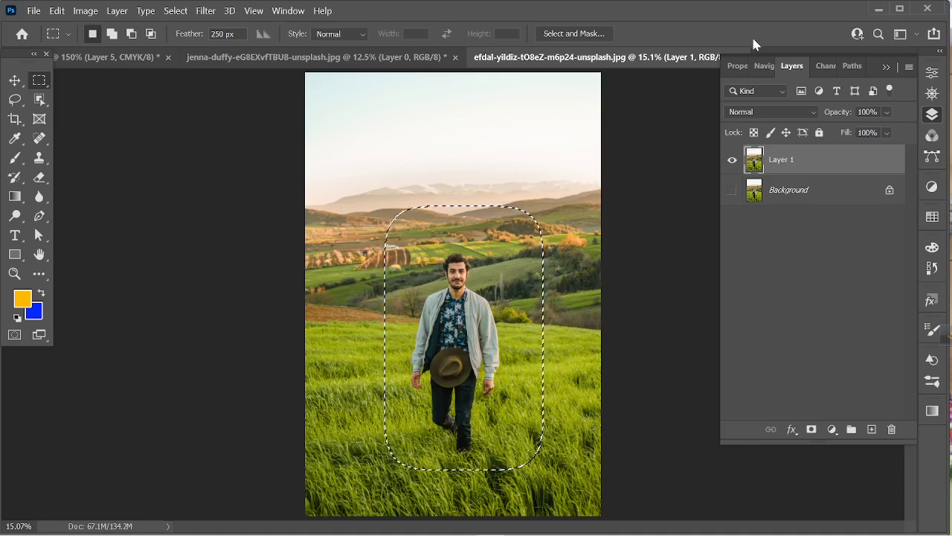
Fill the feathered selection on Layer 1 with the blue background colour, examine its soft edges, and undo the fill
{"action": "left_click", "coordinate": [872, 429]}
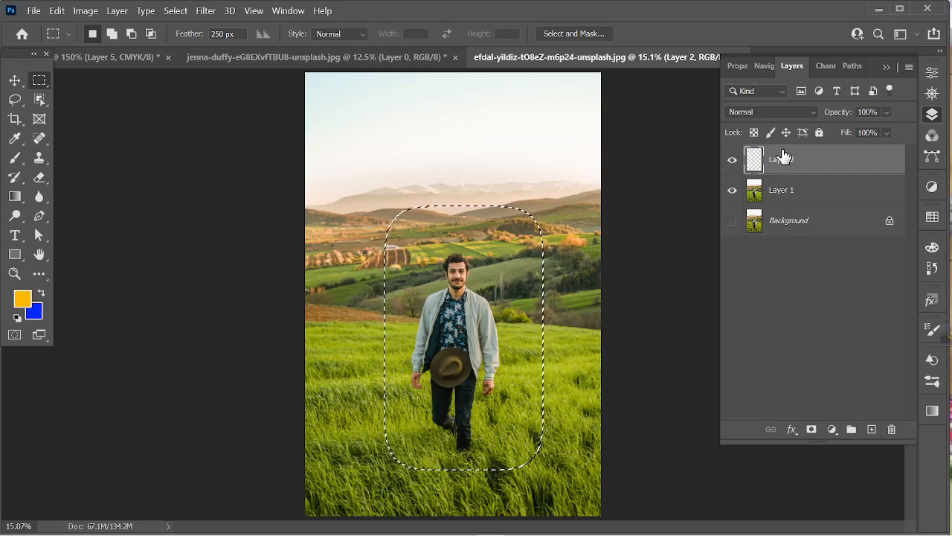
{"action": "left_click_drag", "start_coordinate": [821, 168], "coordinate": [892, 430]}
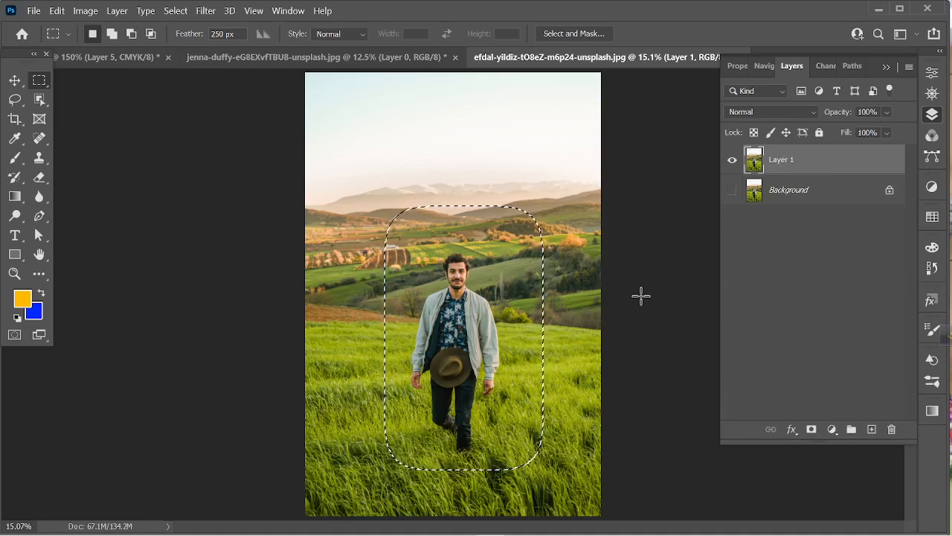
{"action": "key", "text": "ctrl+BackSpace"}
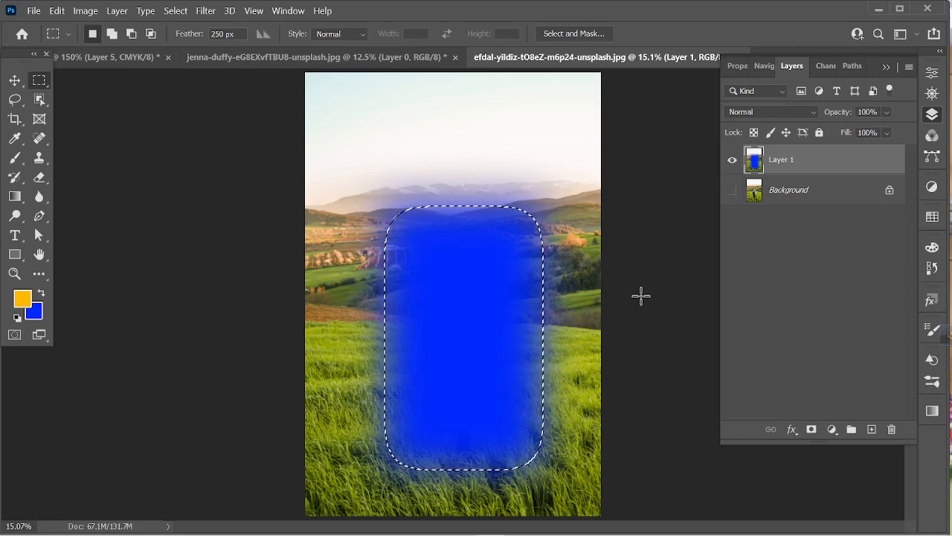
{"action": "scroll", "coordinate": [532, 321], "scroll_direction": "up", "scroll_amount": 4}
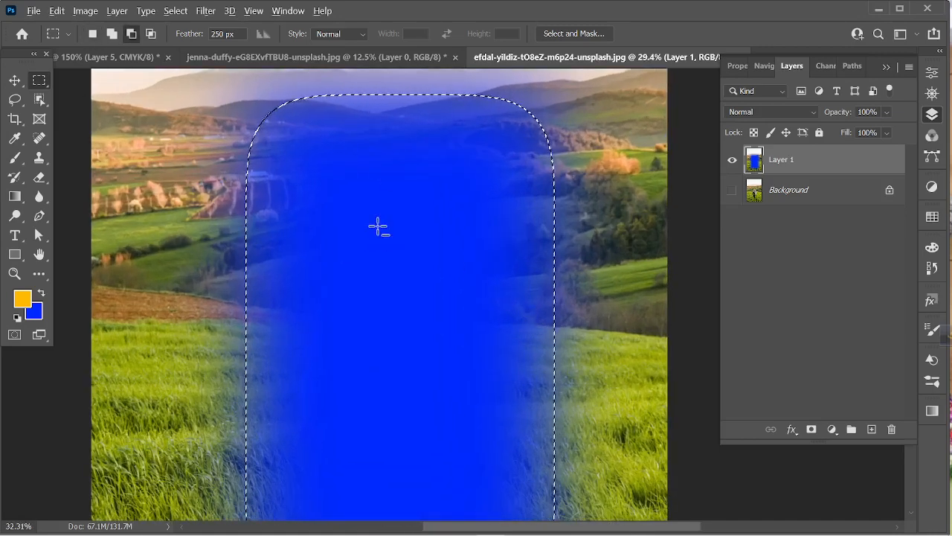
{"action": "scroll", "coordinate": [548, 195], "scroll_direction": "up", "scroll_amount": 2}
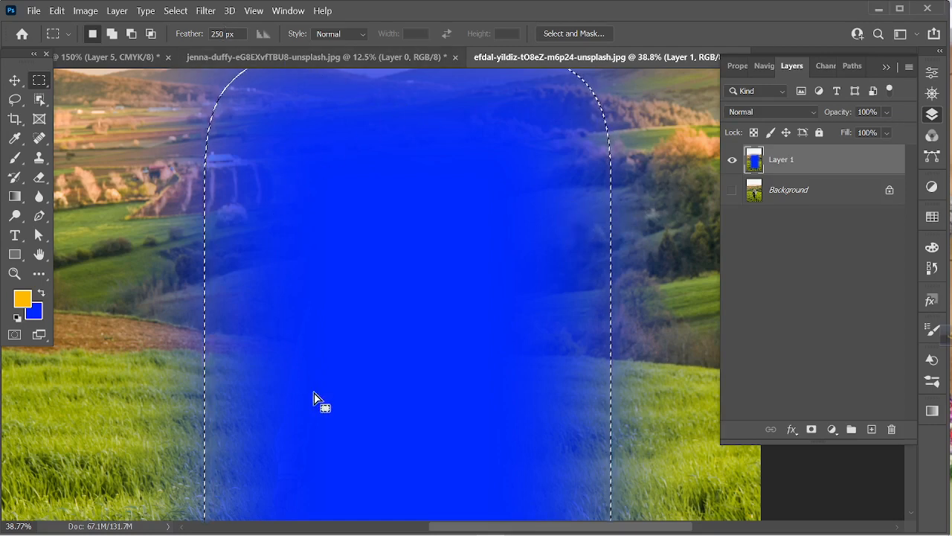
{"action": "scroll", "coordinate": [577, 311], "scroll_direction": "up", "scroll_amount": 1}
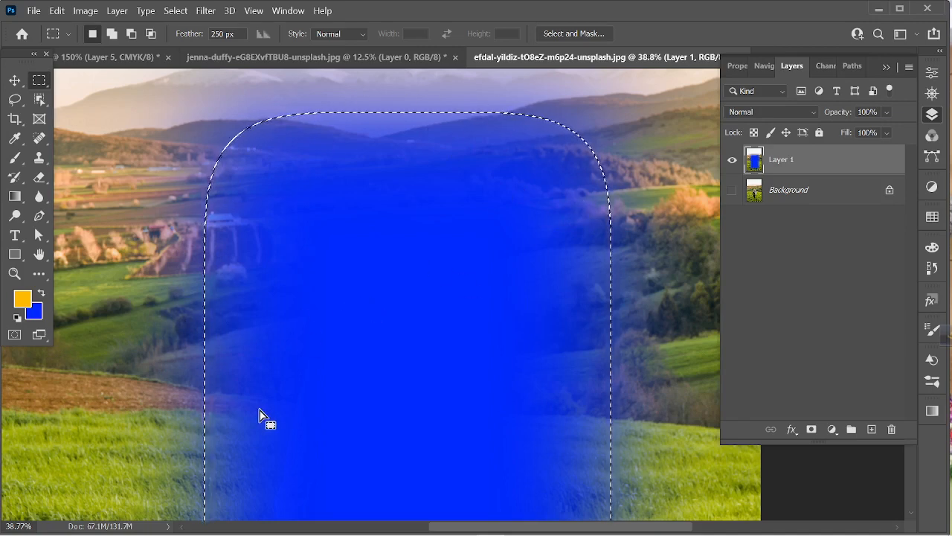
{"action": "key", "text": "ctrl+0"}
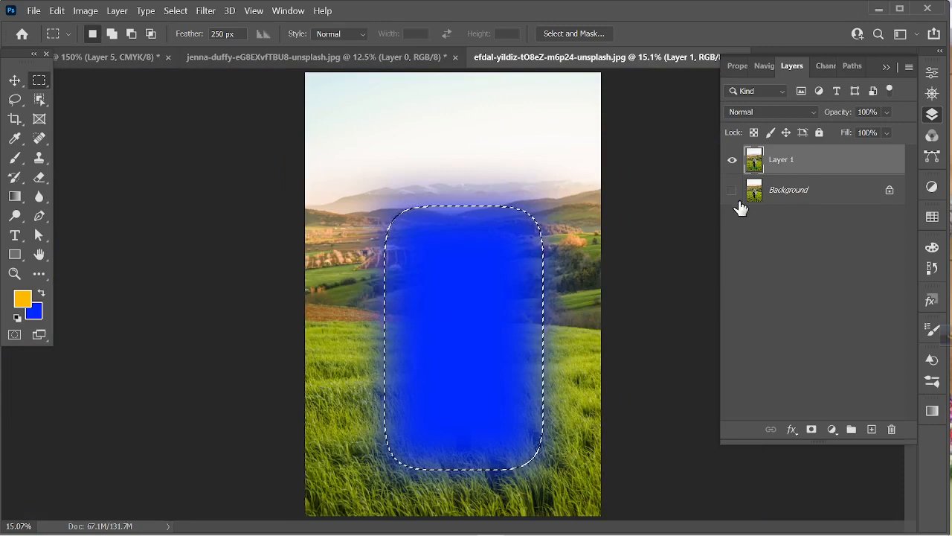
{"action": "key", "text": "ctrl+z"}
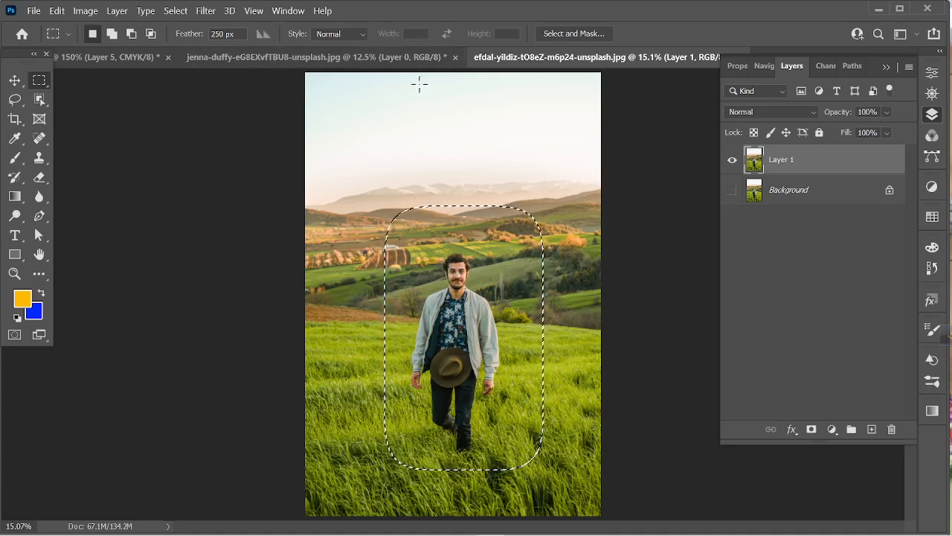
Try several rectangular selections of different sizes in the sky area with the 250 px feather
{"action": "left_click_drag", "start_coordinate": [403, 106], "coordinate": [452, 177]}
{"action": "left_click_drag", "start_coordinate": [492, 149], "coordinate": [533, 223]}
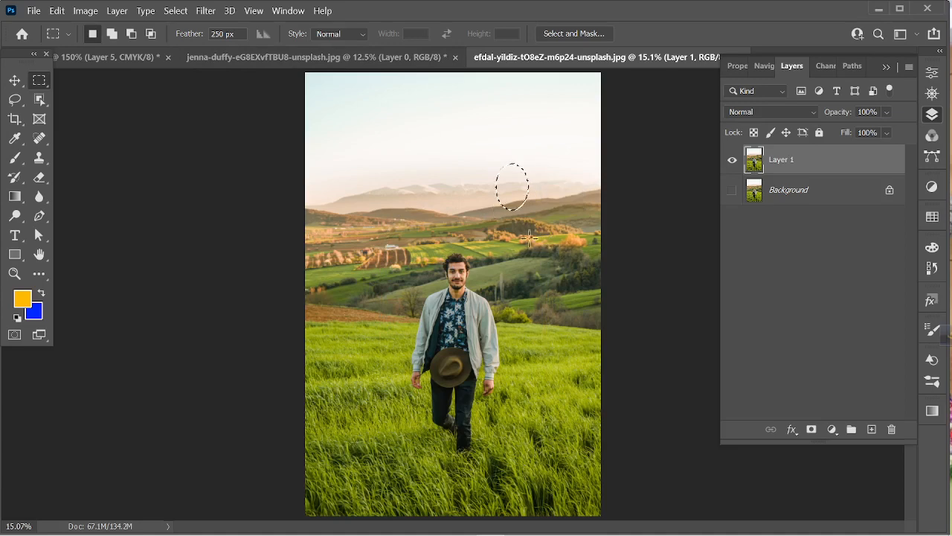
{"action": "mouse_move", "coordinate": [397, 128]}
{"action": "left_mouse_down"}
{"action": "mouse_move", "coordinate": [449, 195]}
{"action": "mouse_move", "coordinate": [488, 210]}
{"action": "mouse_move", "coordinate": [496, 239]}
{"action": "left_mouse_up"}
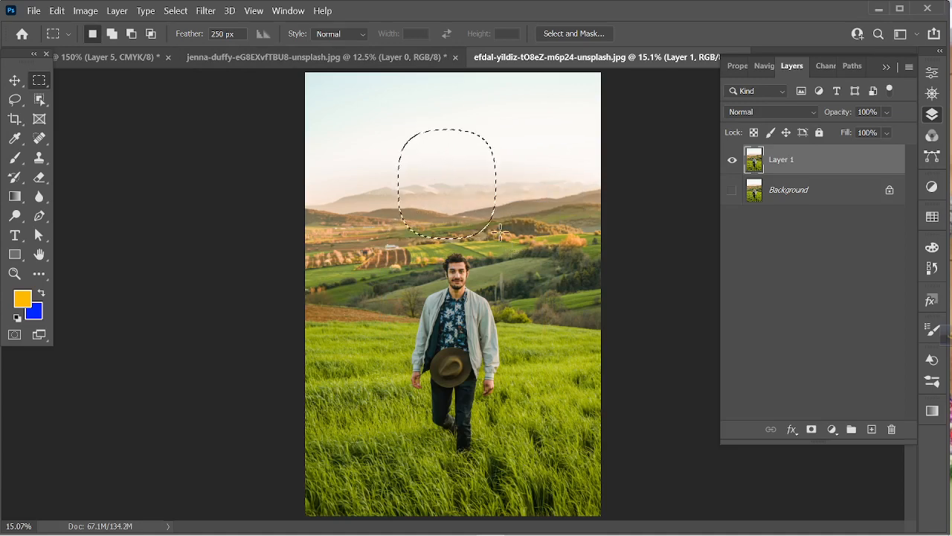
{"action": "left_click_drag", "start_coordinate": [432, 165], "coordinate": [476, 204]}
{"action": "left_click_drag", "start_coordinate": [406, 96], "coordinate": [456, 157]}
{"action": "left_click", "coordinate": [500, 228]}
{"action": "left_click_drag", "start_coordinate": [453, 142], "coordinate": [497, 198]}
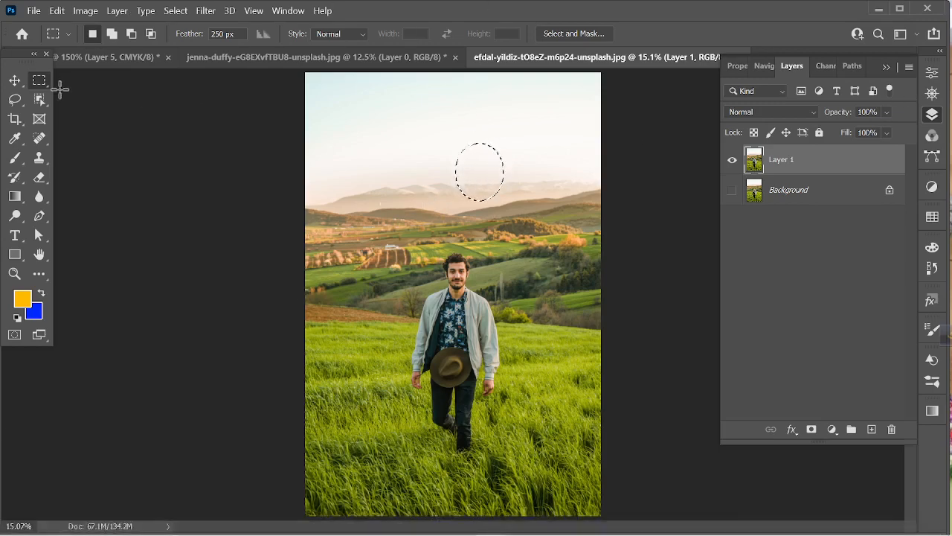
Switch to the Elliptical Marquee tool and try to draw an ellipse about 1670 by 3166 px around the man
{"action": "right_click", "coordinate": [43, 79]}
{"action": "left_click", "coordinate": [81, 94]}
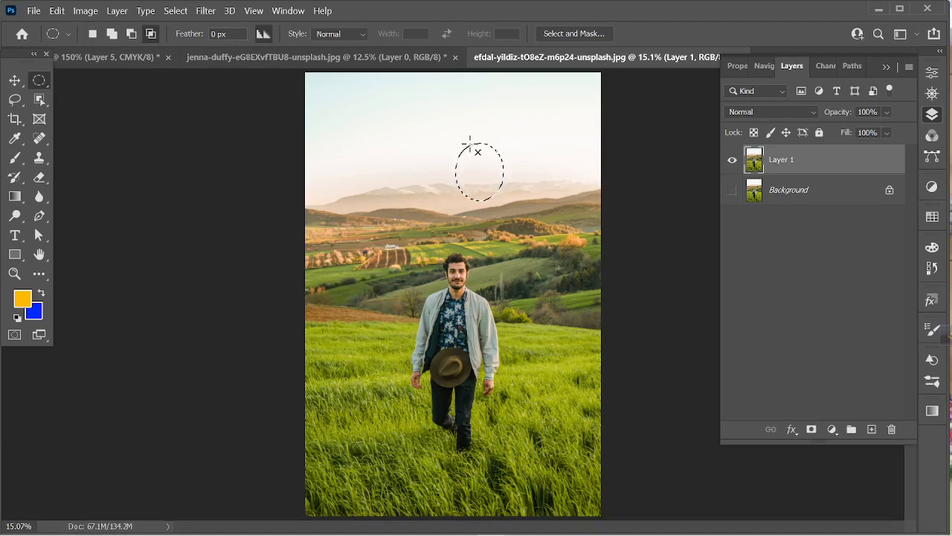
{"action": "left_click_drag", "start_coordinate": [405, 189], "coordinate": [538, 472]}
{"action": "left_click", "coordinate": [507, 229]}
{"action": "left_click_drag", "start_coordinate": [399, 231], "coordinate": [523, 470]}
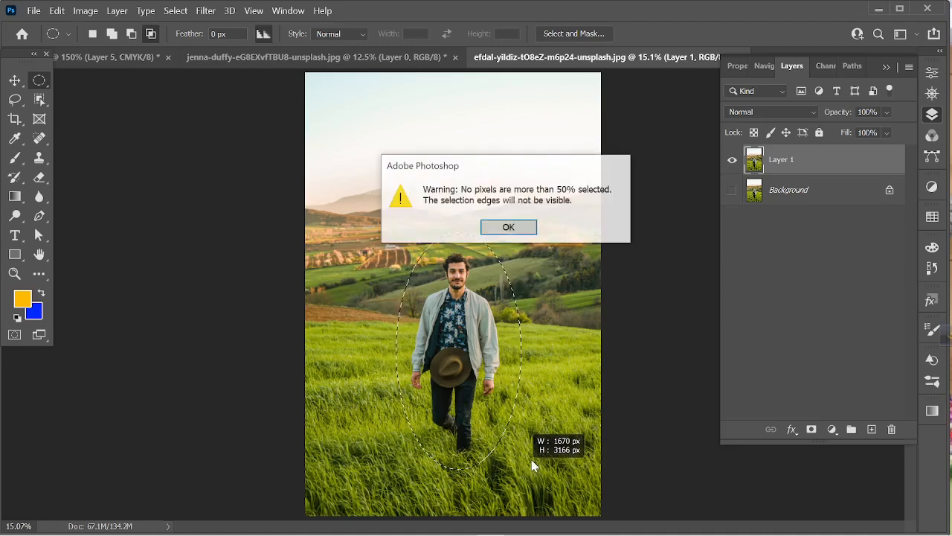
{"action": "left_click", "coordinate": [520, 228]}
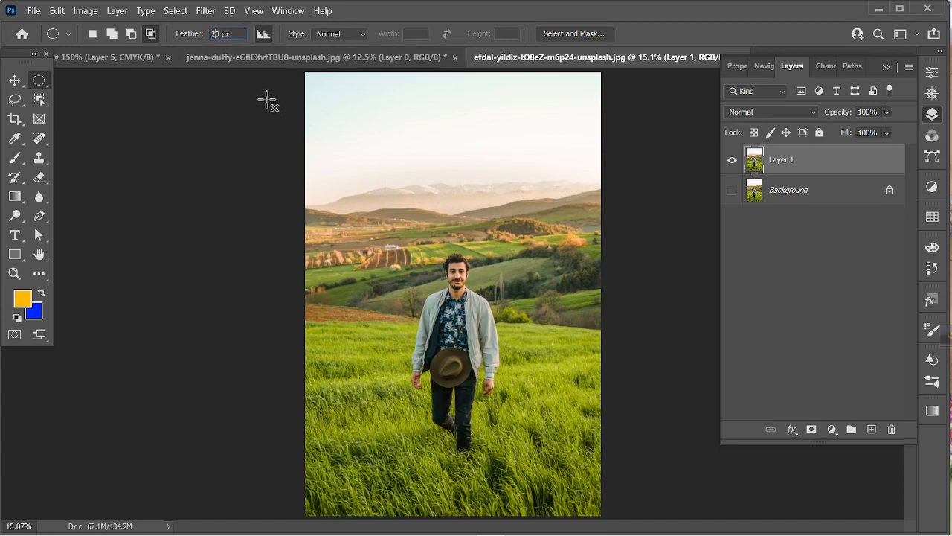
Set the feather to 250 px and try to draw an ellipse about 1876 by 3265 px around the man
{"action": "left_click_drag", "start_coordinate": [398, 233], "coordinate": [522, 471]}
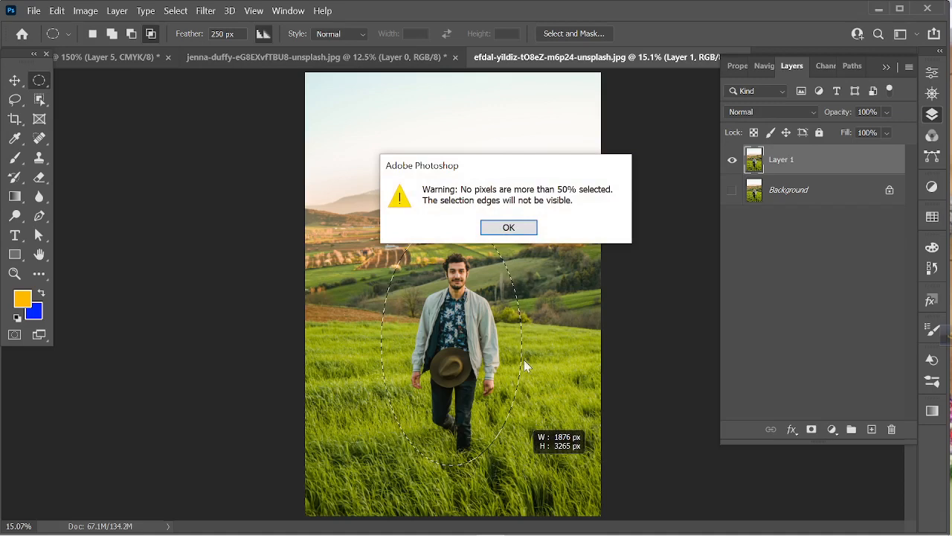
{"action": "left_click", "coordinate": [518, 234]}
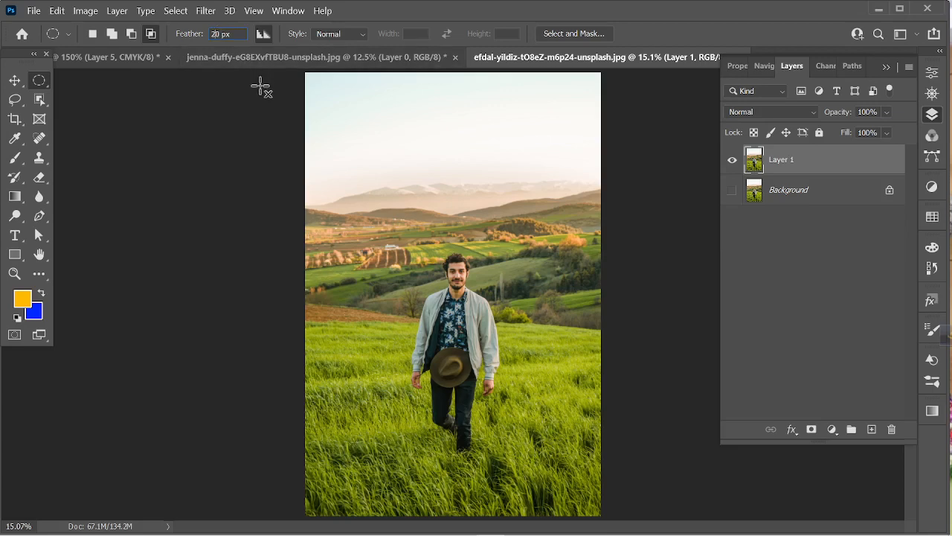
Try to select the man with an elliptical marquee about 2074 by 3597 px and dismiss the warning
{"action": "left_click", "coordinate": [15, 81]}
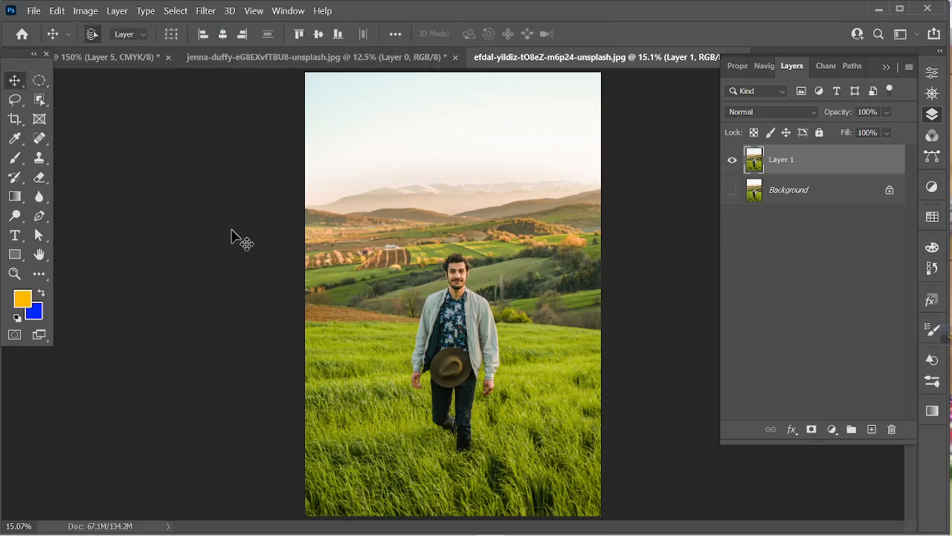
{"action": "left_click", "coordinate": [39, 81]}
{"action": "left_click_drag", "start_coordinate": [400, 217], "coordinate": [540, 468]}
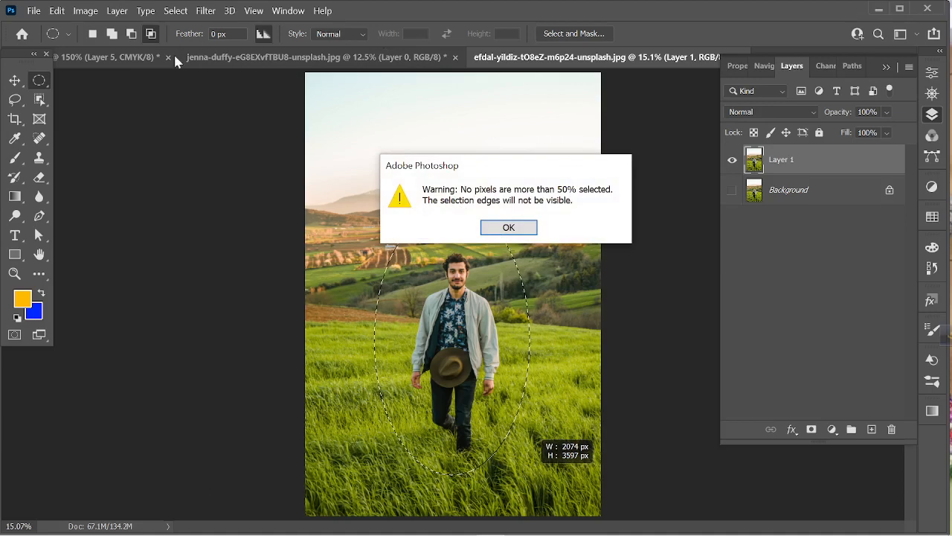
{"action": "left_click", "coordinate": [508, 228]}
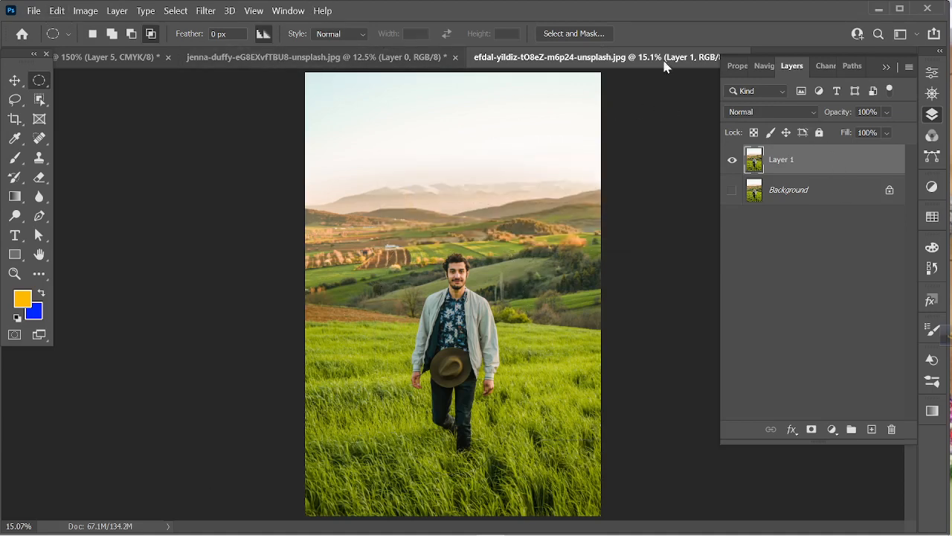
Close the photo of the man in the field without saving its changes
{"action": "left_click", "coordinate": [886, 68]}
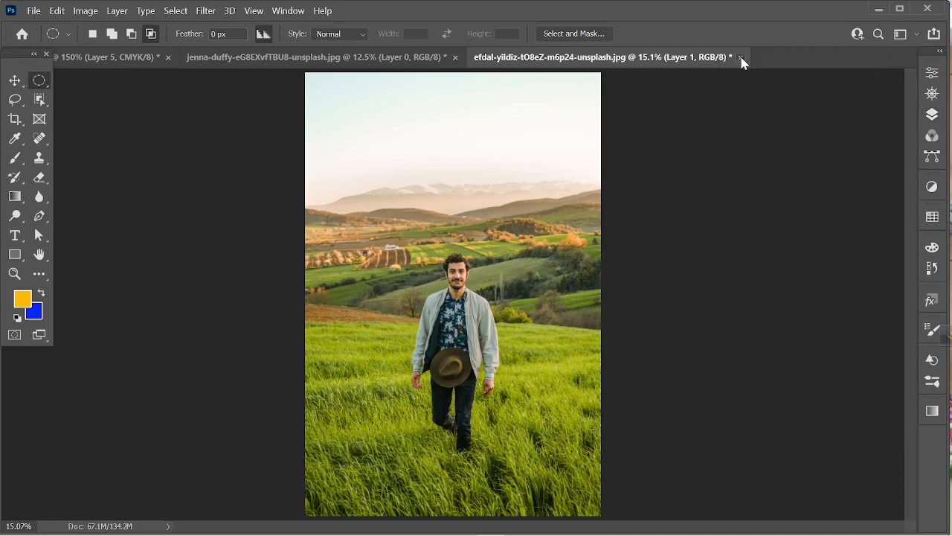
{"action": "left_click", "coordinate": [740, 59]}
{"action": "left_click", "coordinate": [513, 228]}
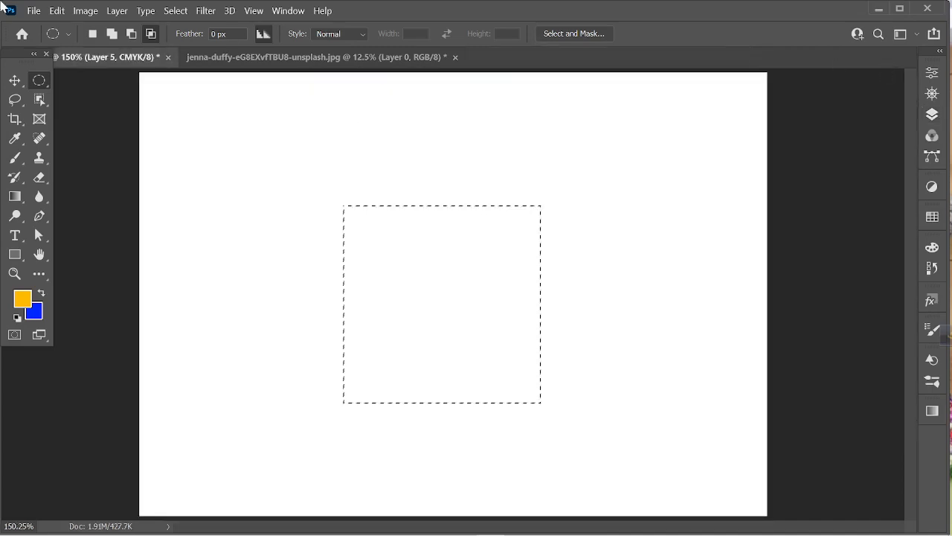
Open the original Unsplash photo of the man in the green field from the Downloads folder
{"action": "left_click", "coordinate": [31, 10]}
{"action": "key", "text": "Escape"}
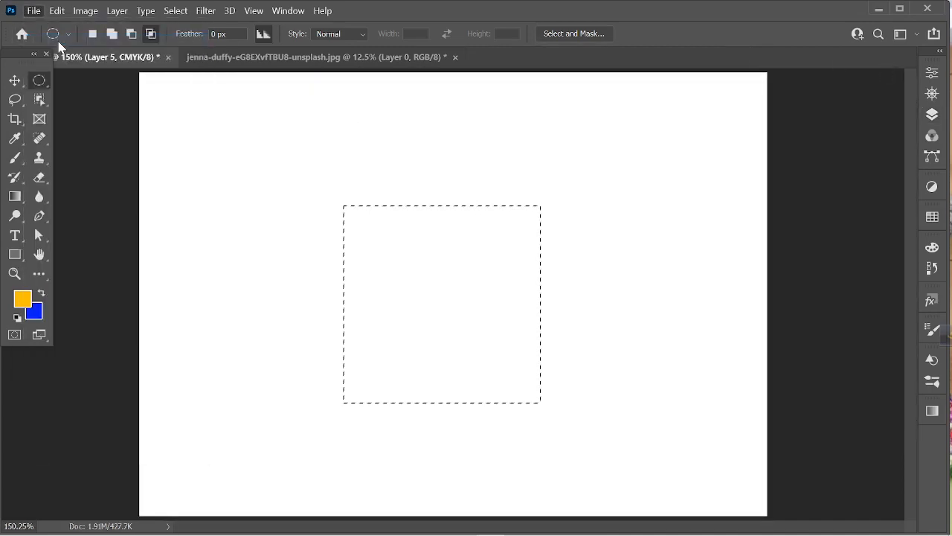
{"action": "key", "text": "ctrl+o"}
{"action": "left_click", "coordinate": [319, 148]}
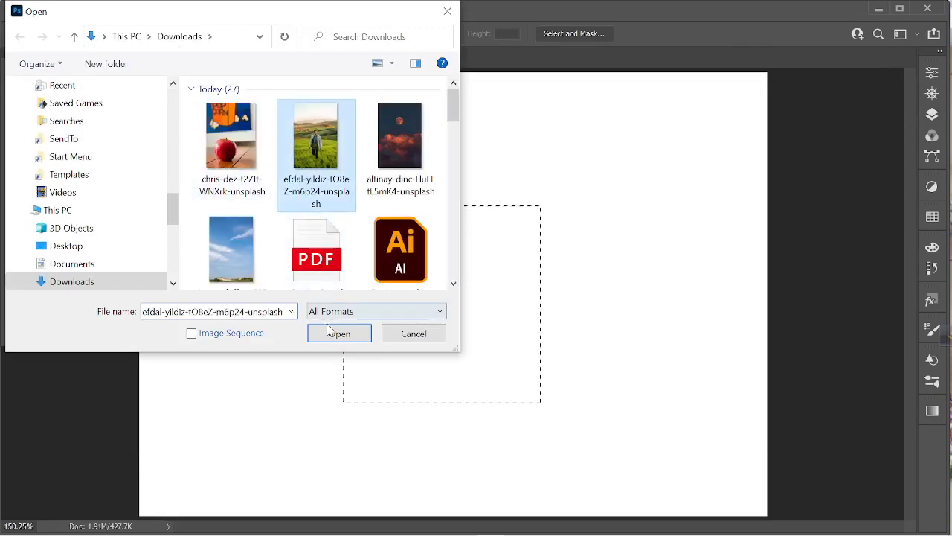
{"action": "left_click", "coordinate": [328, 333]}
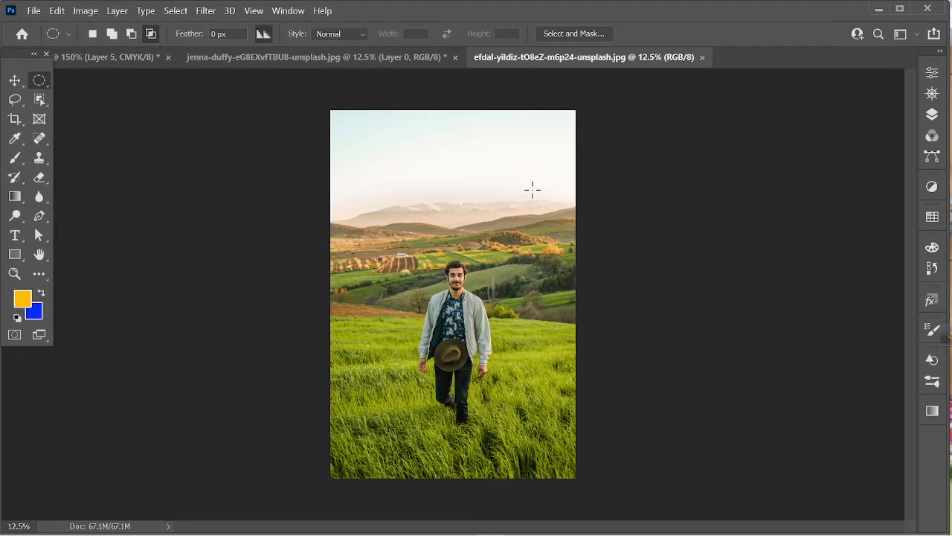
{"action": "scroll", "coordinate": [533, 192], "scroll_direction": "up", "scroll_amount": 1}
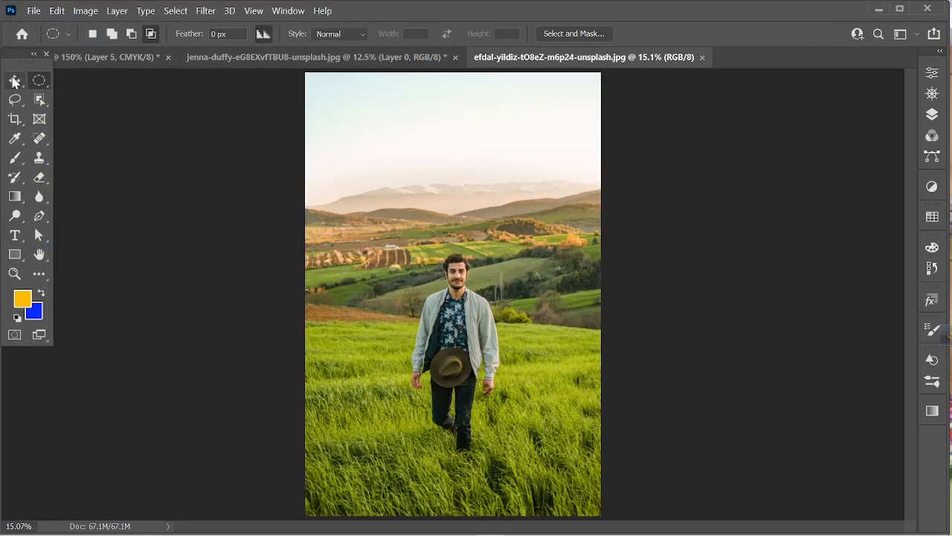
Draw a tall elliptical selection around the man with 0 px feather and unlock the Background layer
{"action": "left_click_drag", "start_coordinate": [388, 210], "coordinate": [522, 468]}
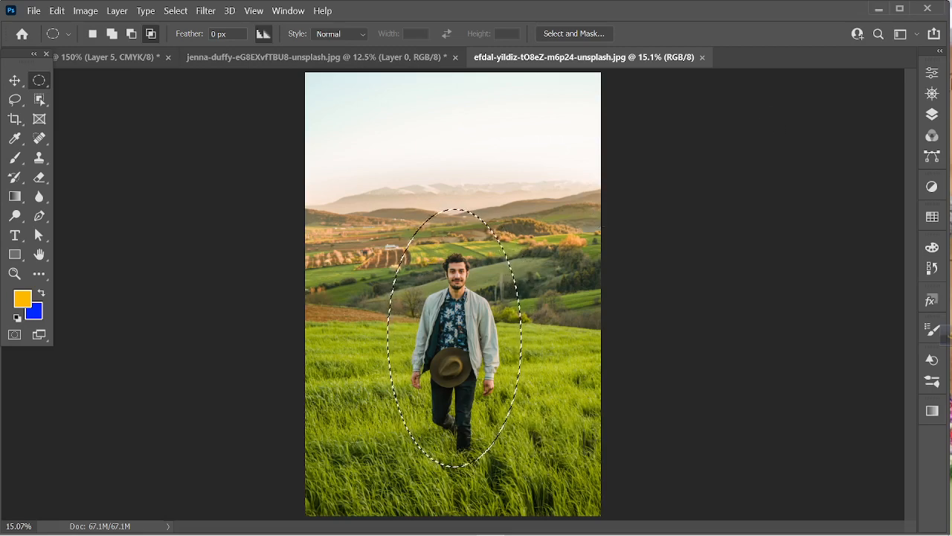
{"action": "left_click", "coordinate": [931, 117]}
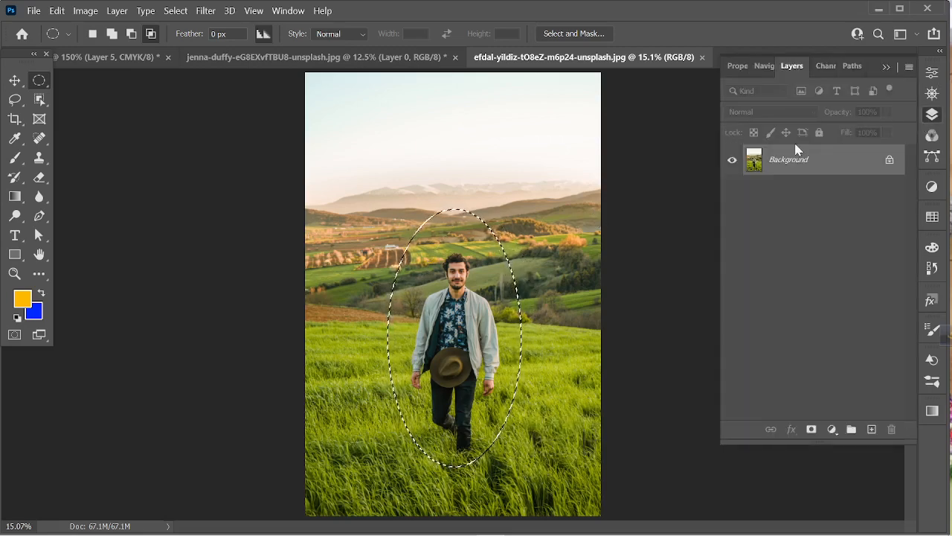
{"action": "left_click", "coordinate": [889, 160]}
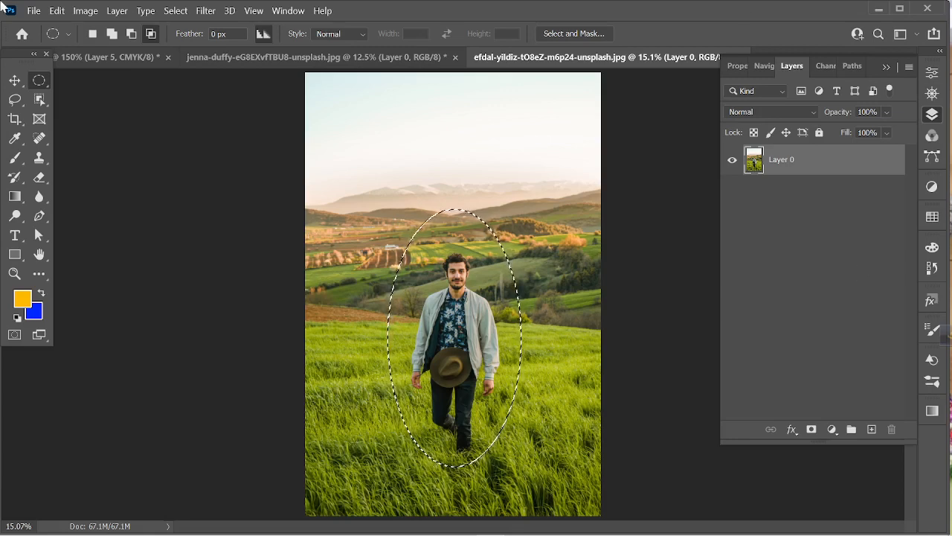
{"action": "right_click", "coordinate": [440, 215]}
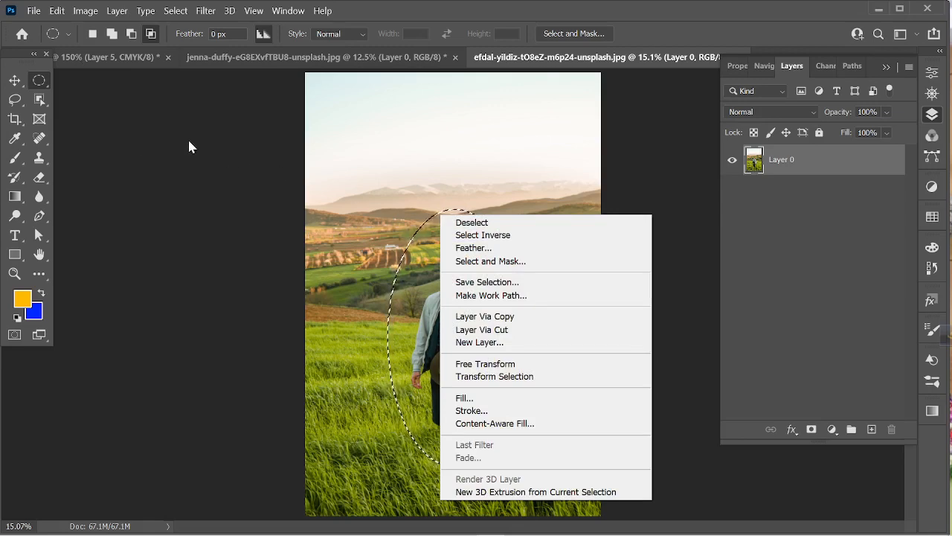
{"action": "left_click", "coordinate": [142, 130]}
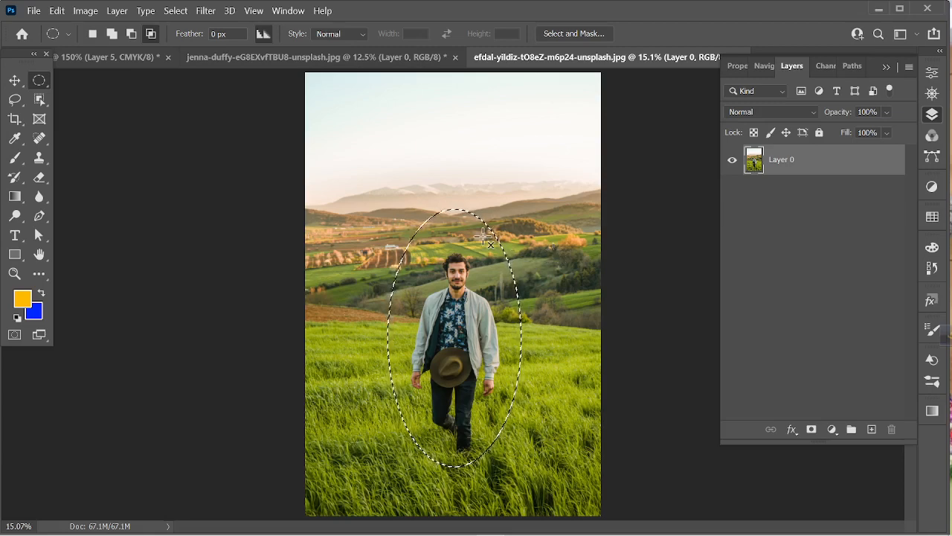
Sample a green from the grass as the foreground color and fill the elliptical selection with it to inspect its edge
{"action": "left_click", "coordinate": [15, 139]}
{"action": "left_click", "coordinate": [345, 342]}
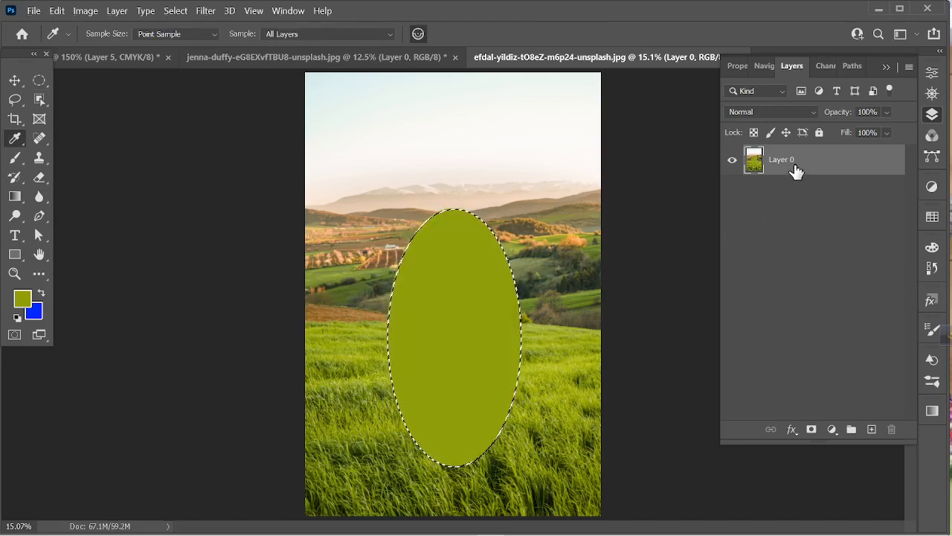
{"action": "scroll", "coordinate": [462, 268], "scroll_direction": "up", "scroll_amount": 3}
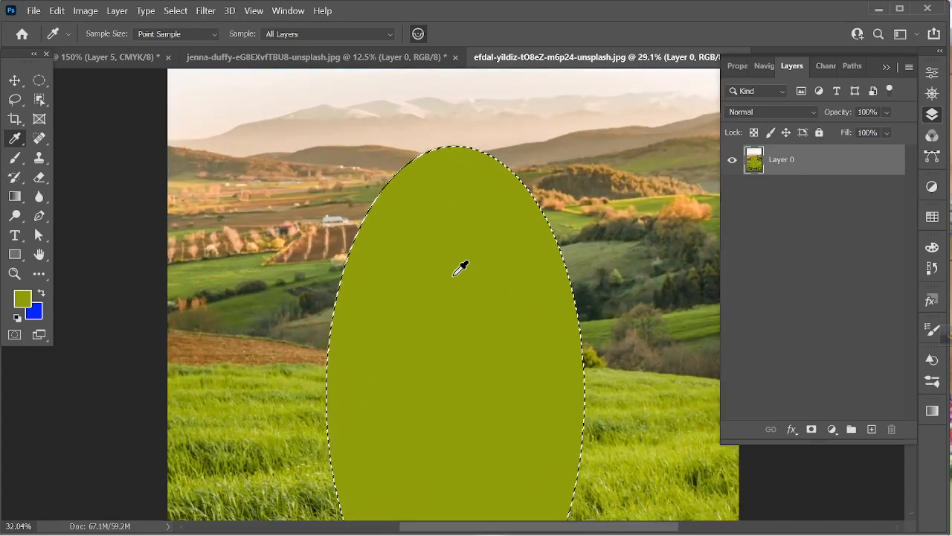
{"action": "scroll", "coordinate": [315, 140], "scroll_direction": "up", "scroll_amount": 3}
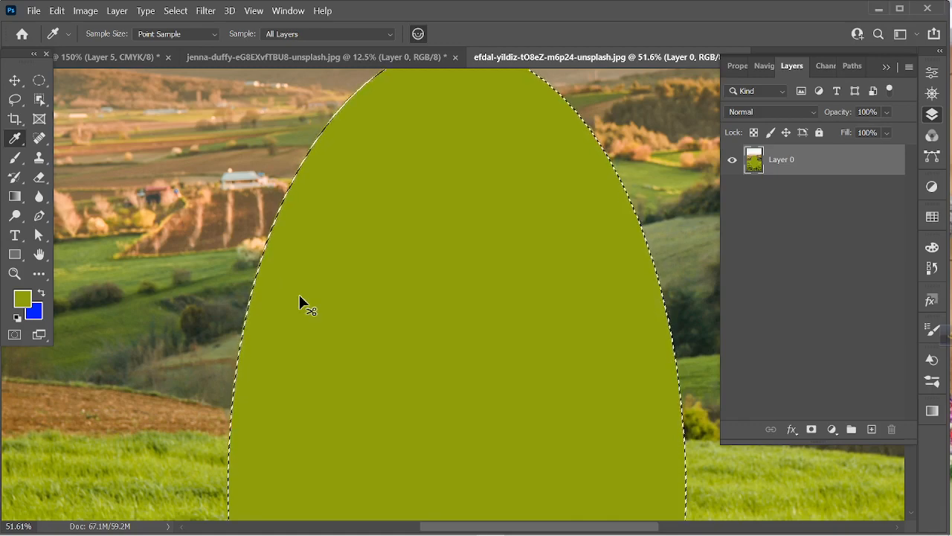
{"action": "key", "text": "ctrl+0"}
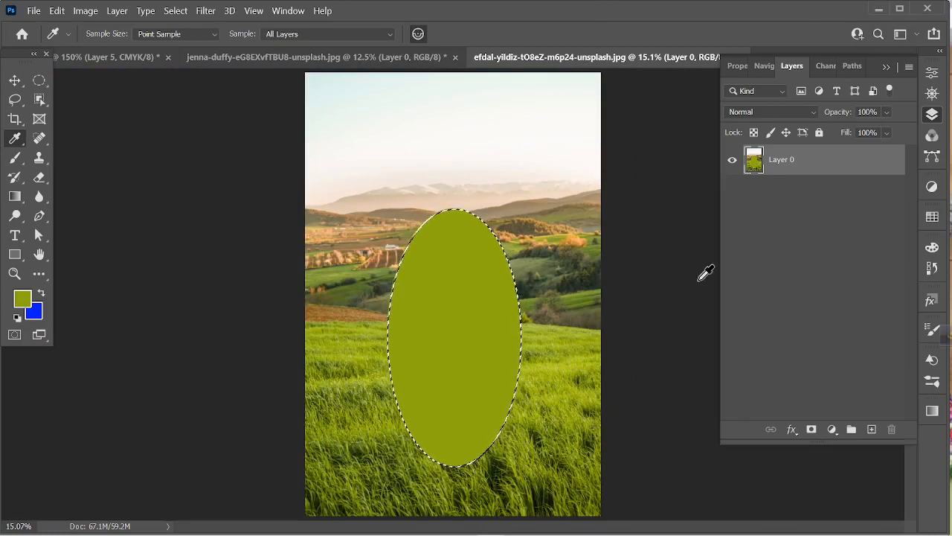
Undo the green fill and feather the elliptical selection around the man by 250 pixels
{"action": "key", "text": "ctrl+z"}
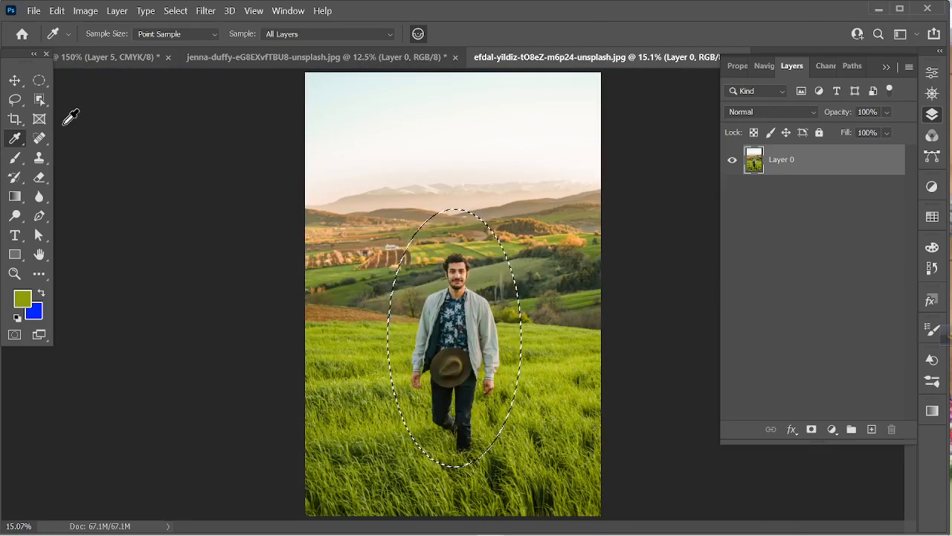
{"action": "key", "text": "m"}
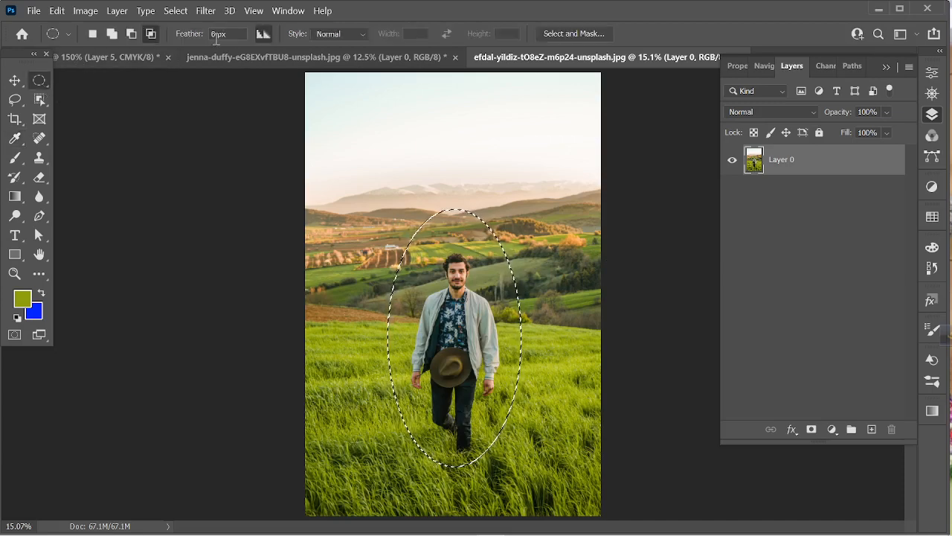
{"action": "right_click", "coordinate": [490, 247]}
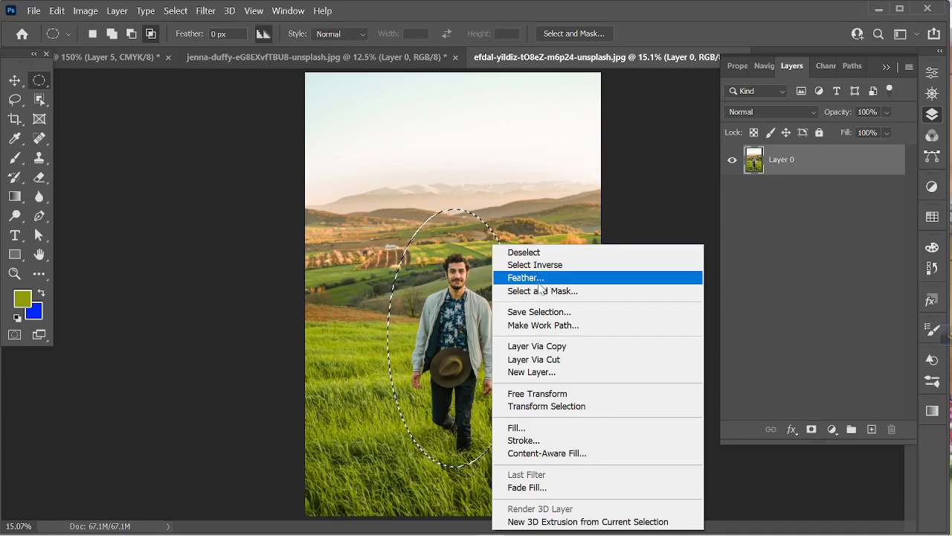
{"action": "left_click", "coordinate": [539, 280]}
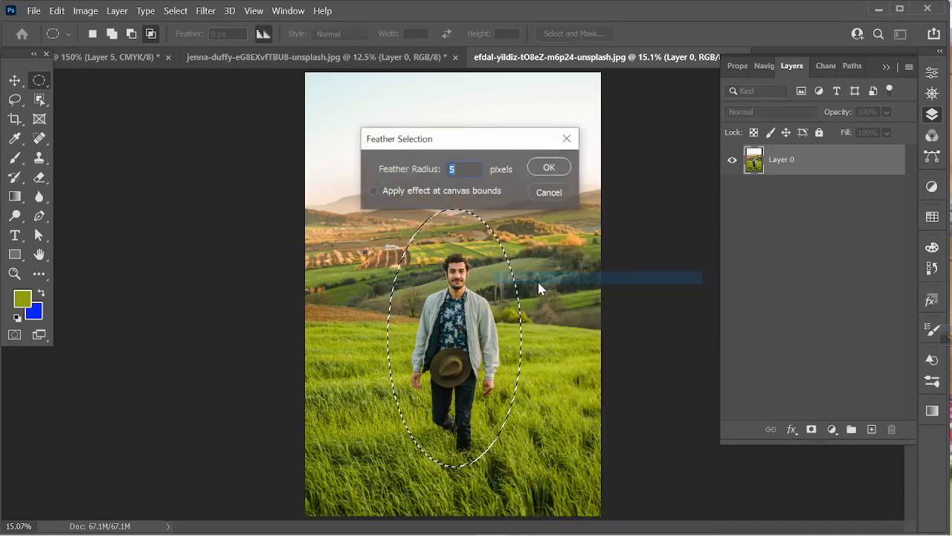
{"action": "left_click", "coordinate": [459, 170]}
{"action": "type", "text": "250"}
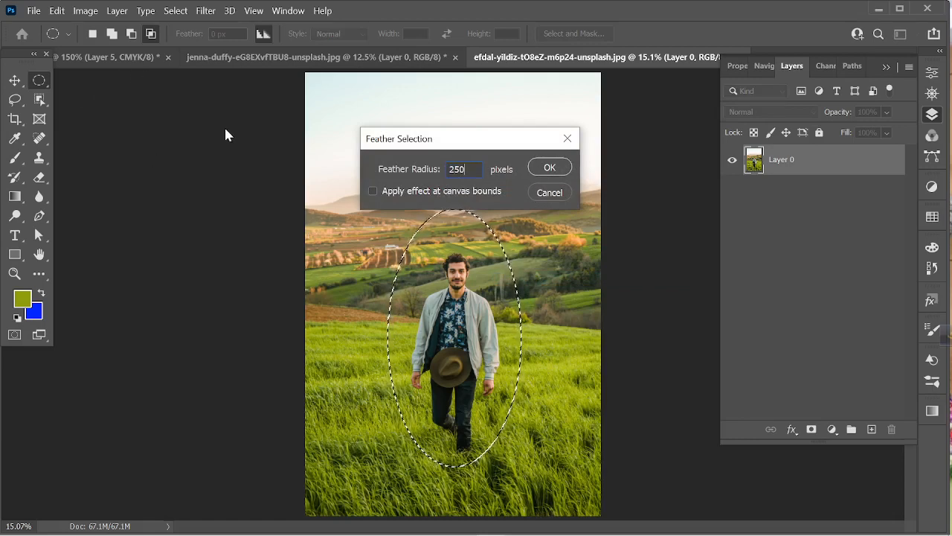
{"action": "left_click", "coordinate": [549, 168]}
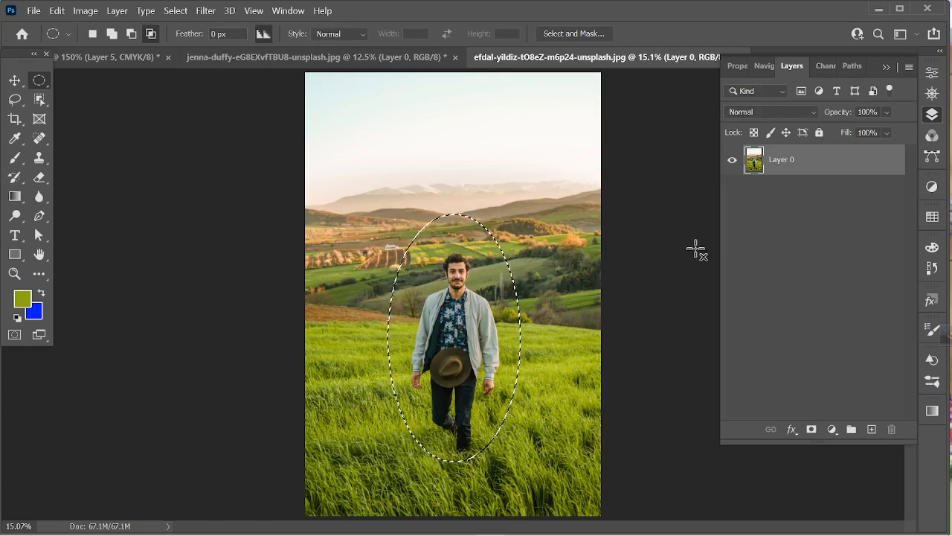
Invert the feathered selection, fill the area around the man with the green foreground color, and keep that selection active
{"action": "right_click", "coordinate": [496, 244]}
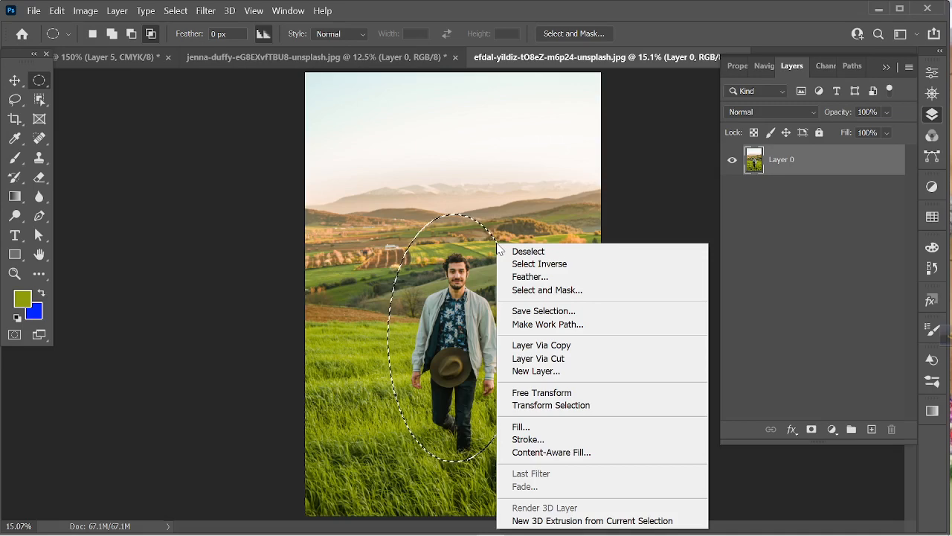
{"action": "left_click", "coordinate": [556, 264]}
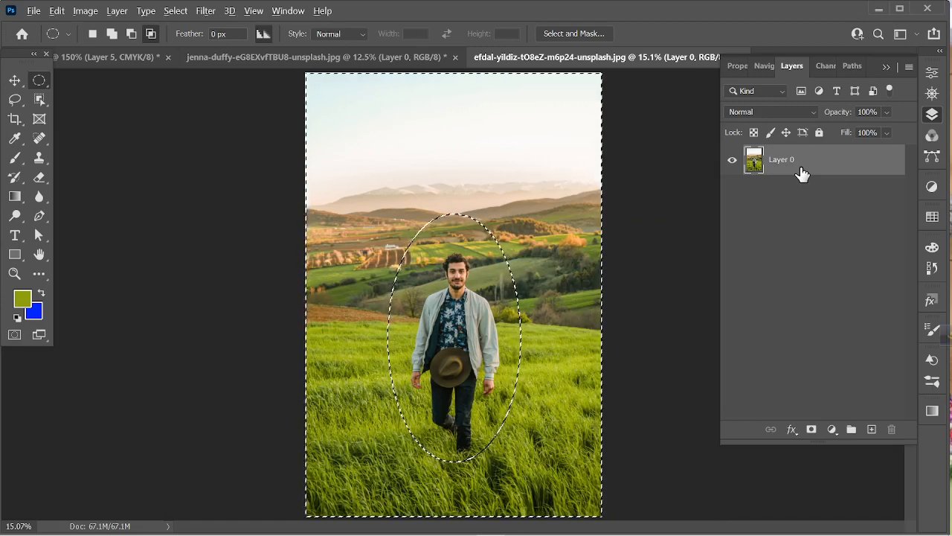
{"action": "key", "text": "alt+BackSpace"}
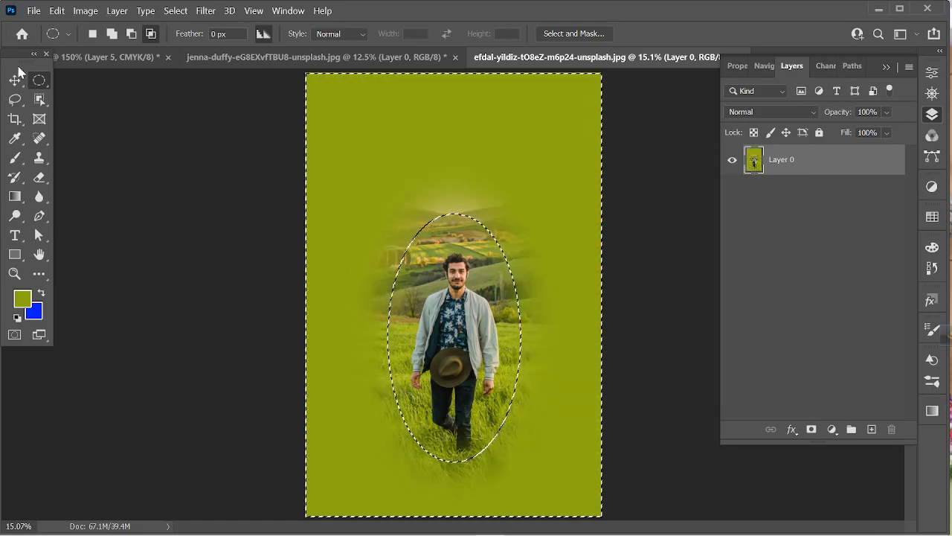
{"action": "key", "text": "v"}
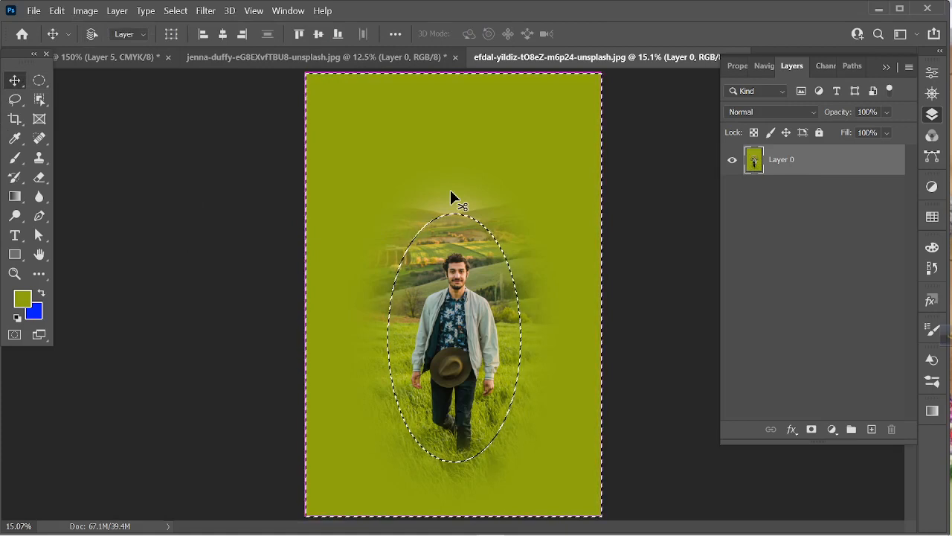
{"action": "key", "text": "ctrl+d"}
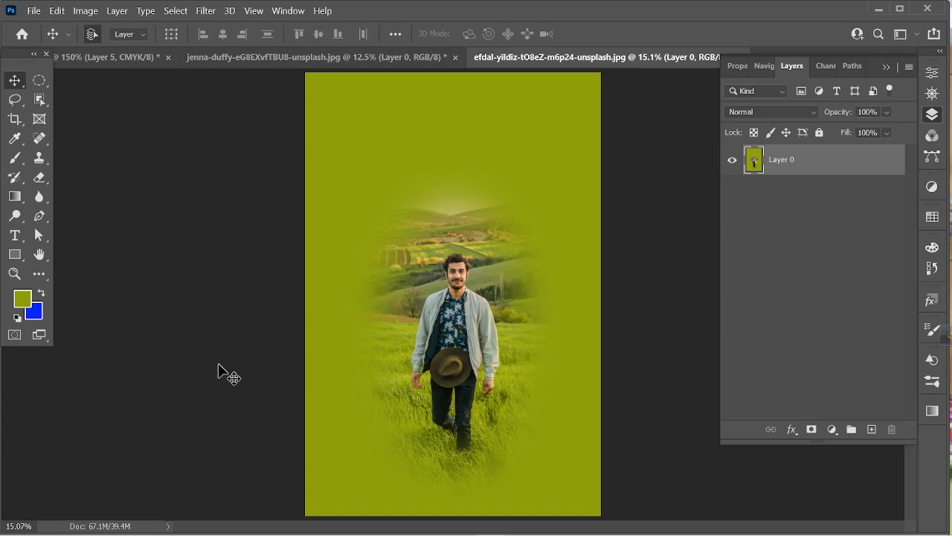
{"action": "key", "text": "ctrl+shift+d"}
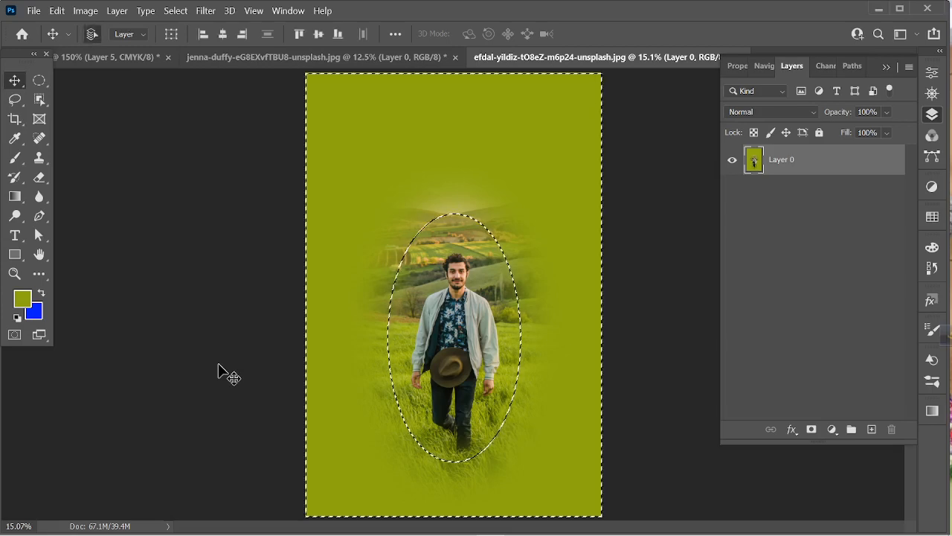
Set the foreground color to black (000000), fill the selected area around the man with it, and deselect
{"action": "left_click", "coordinate": [22, 298]}
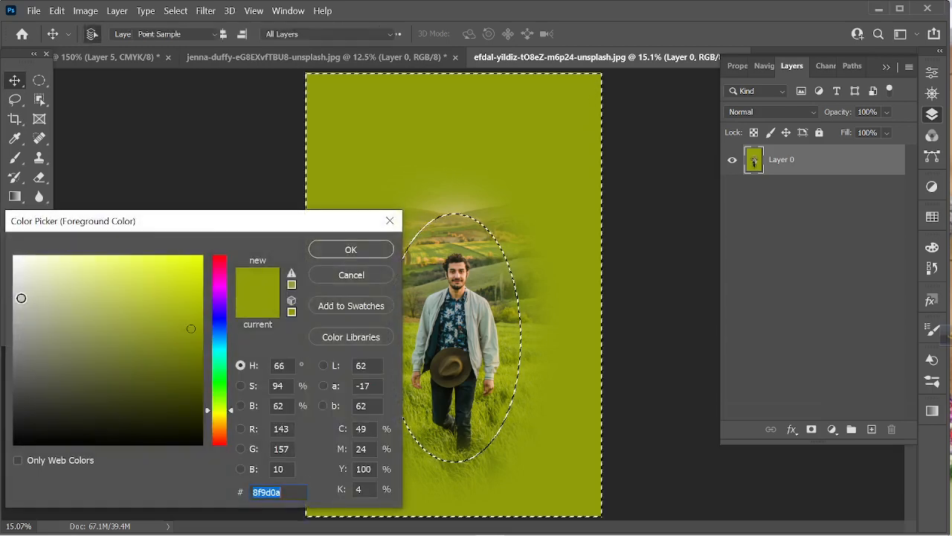
{"action": "left_click", "coordinate": [30, 296]}
{"action": "left_click", "coordinate": [49, 425]}
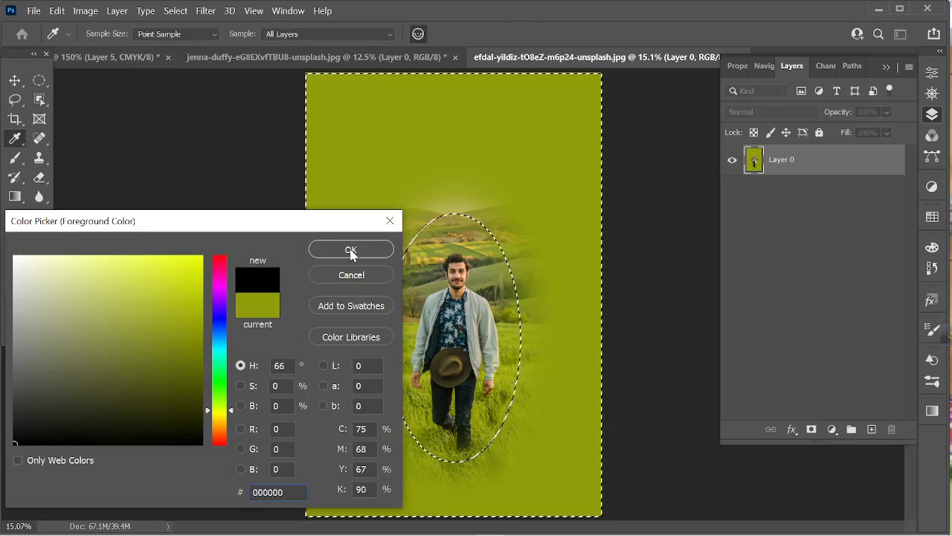
{"action": "left_click", "coordinate": [351, 250]}
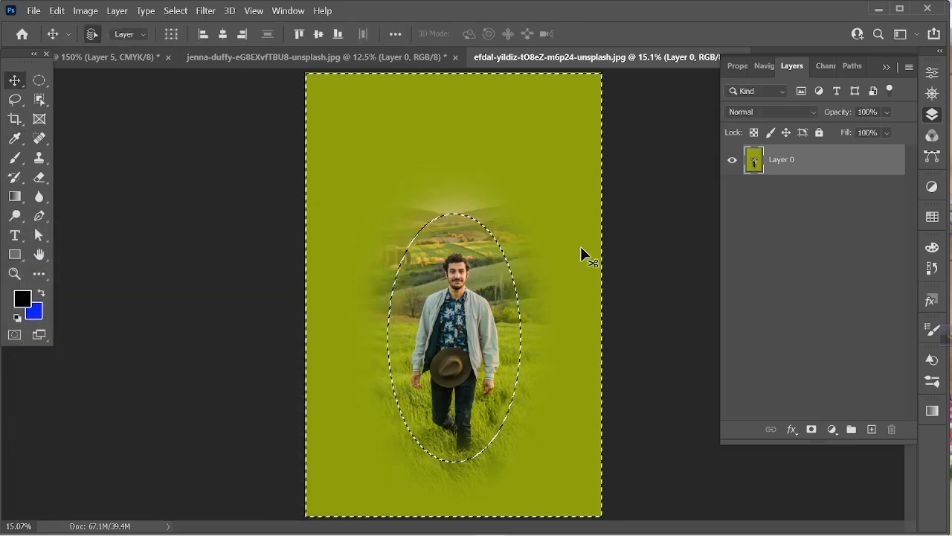
{"action": "key", "text": "alt+BackSpace"}
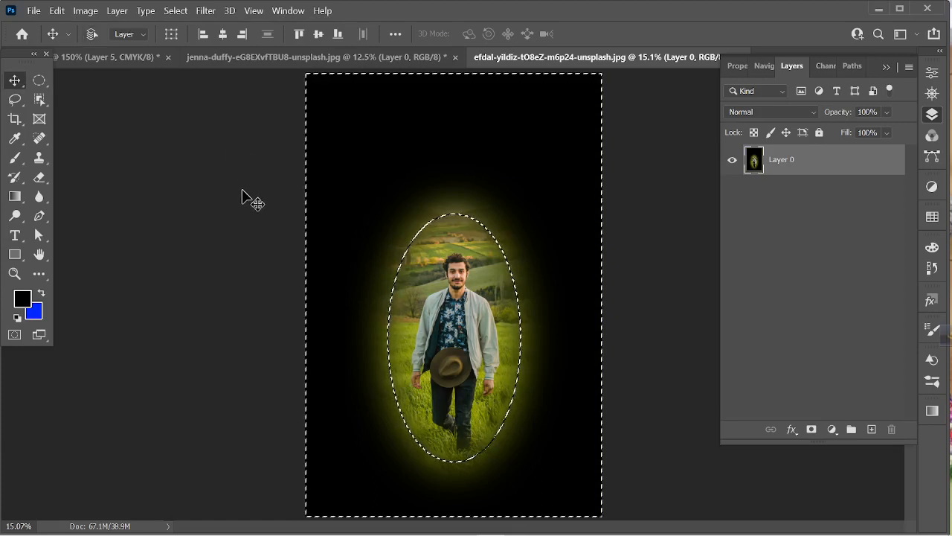
{"action": "key", "text": "ctrl+d"}
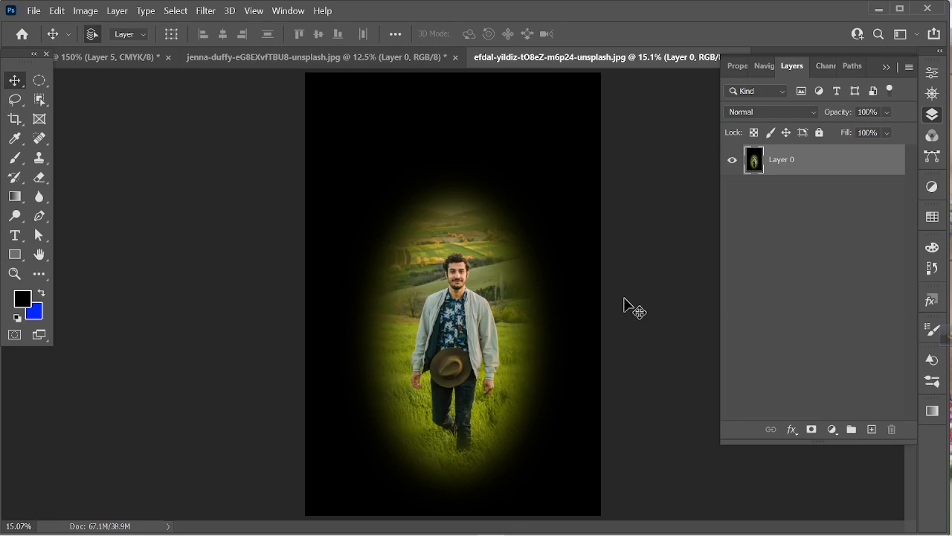
Switch to the CMYK document containing Layer 5 and clear its square selection
{"action": "left_click", "coordinate": [116, 61]}
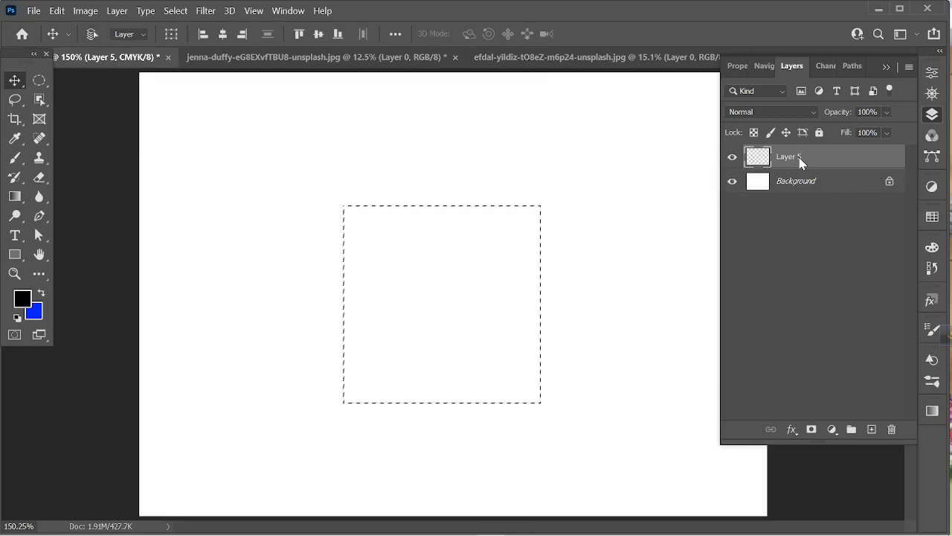
{"action": "key", "text": "ctrl+s"}
{"action": "left_click", "coordinate": [414, 436]}
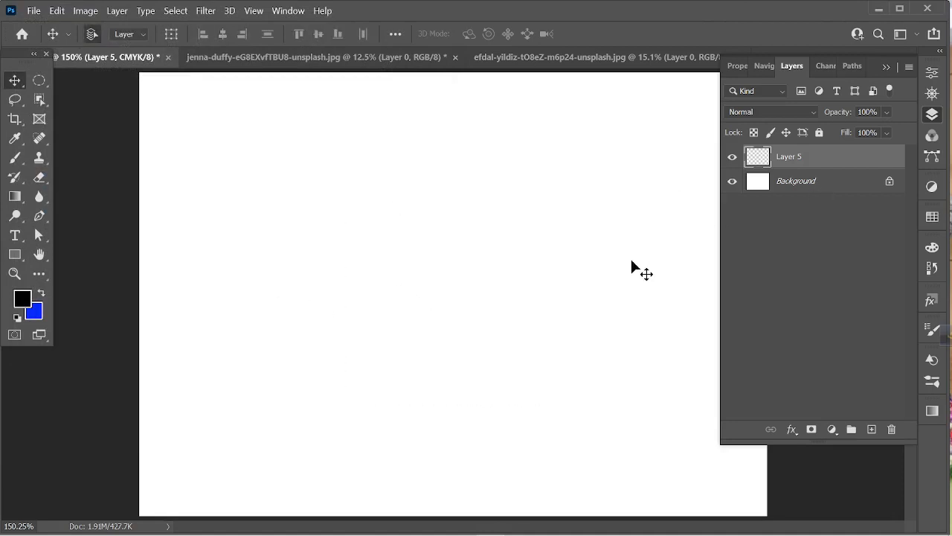
{"action": "scroll", "coordinate": [630, 271], "scroll_direction": "down", "scroll_amount": 1}
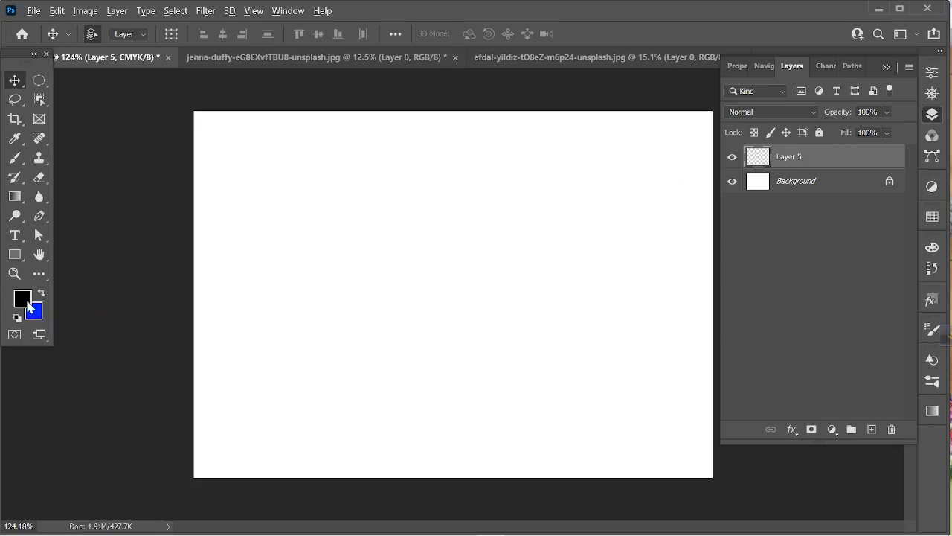
Fill Layer 5 alternately with the black foreground and blue background colors, ending with blue
{"action": "key", "text": "alt+BackSpace"}
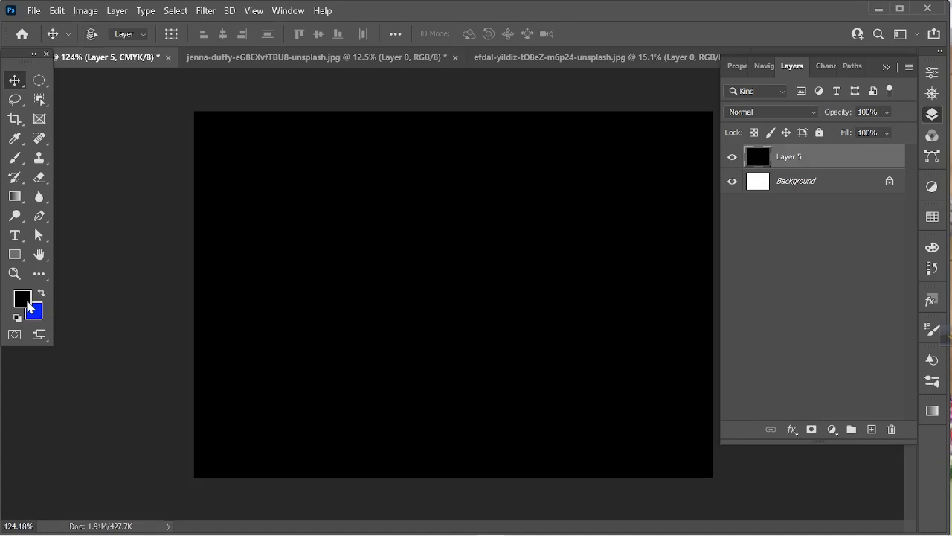
{"action": "key", "text": "ctrl+BackSpace"}
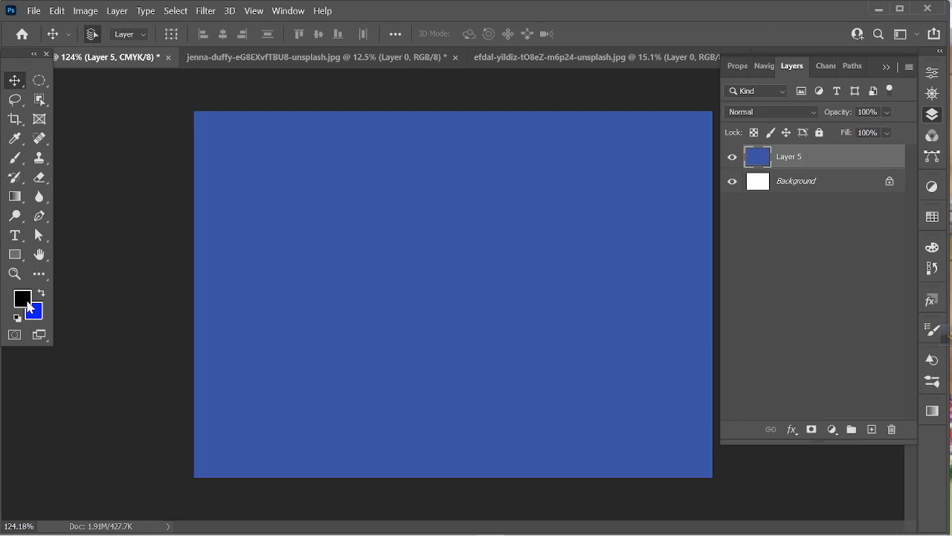
{"action": "key", "text": "alt+BackSpace"}
{"action": "key", "text": "ctrl+BackSpace"}
Draw a black rectangle shape about 299 by 215 px in the upper-right part of the blue canvas
{"action": "left_click", "coordinate": [14, 255]}
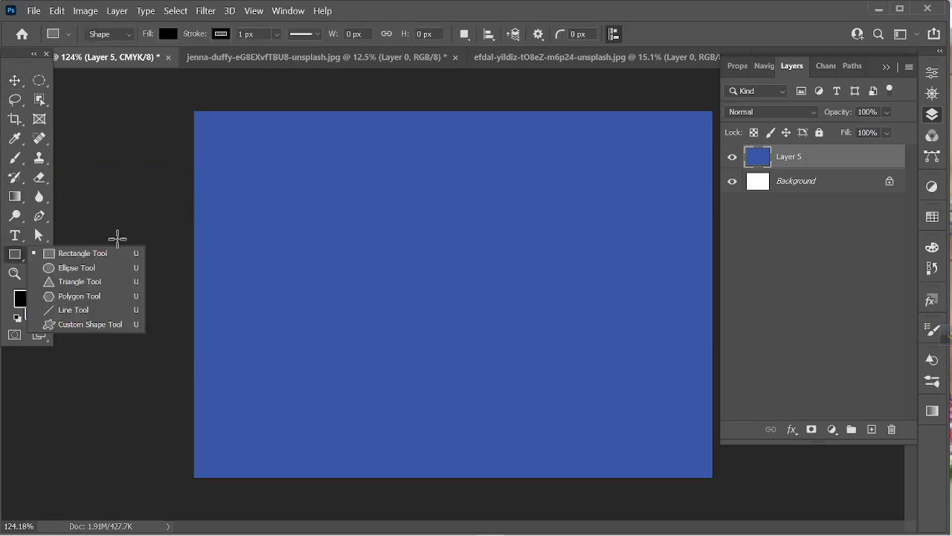
{"action": "left_click", "coordinate": [95, 253]}
{"action": "left_click_drag", "start_coordinate": [430, 160], "coordinate": [614, 291]}
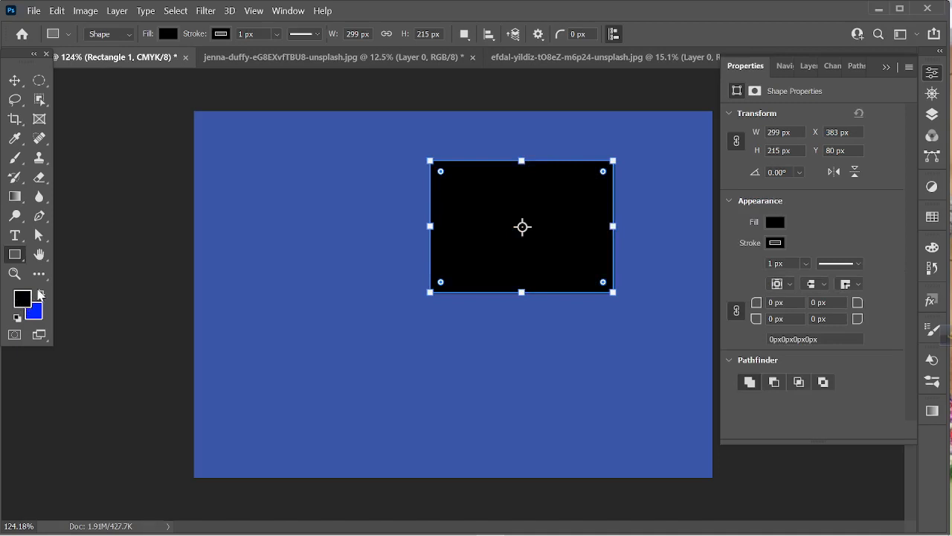
Set the background color to light lavender (bac3f3) and fill the rectangle shape with it
{"action": "left_click", "coordinate": [37, 320]}
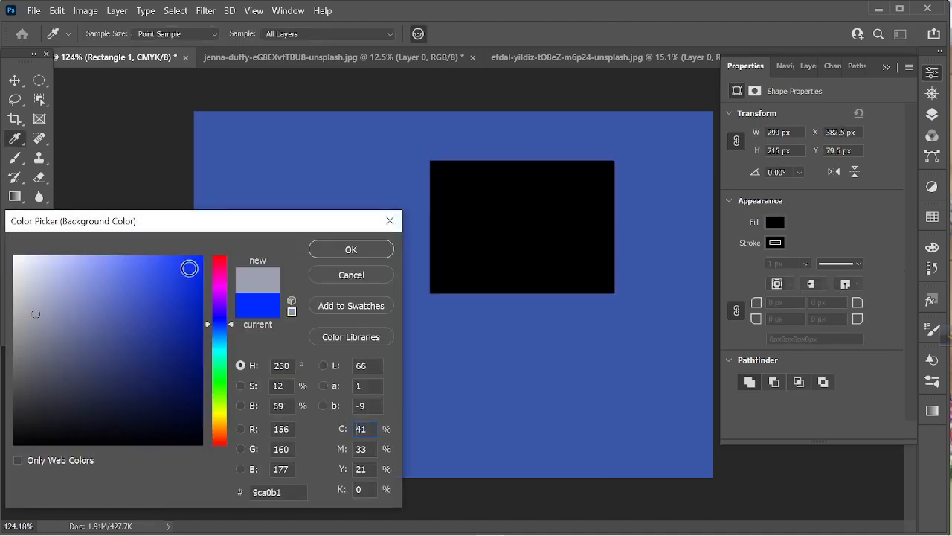
{"action": "mouse_move", "coordinate": [191, 268]}
{"action": "left_mouse_down"}
{"action": "mouse_move", "coordinate": [124, 289]}
{"action": "mouse_move", "coordinate": [49, 274]}
{"action": "mouse_move", "coordinate": [58, 265]}
{"action": "left_mouse_up"}
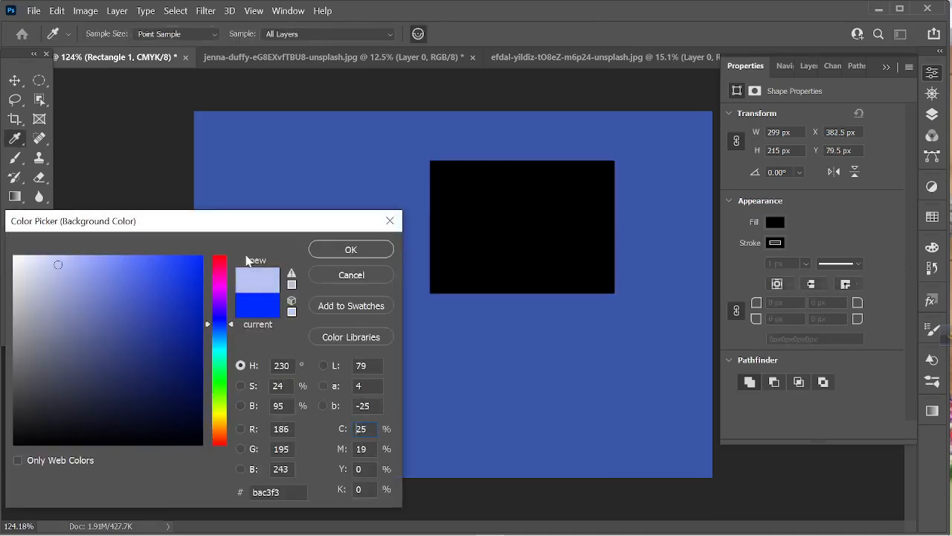
{"action": "left_click", "coordinate": [376, 249]}
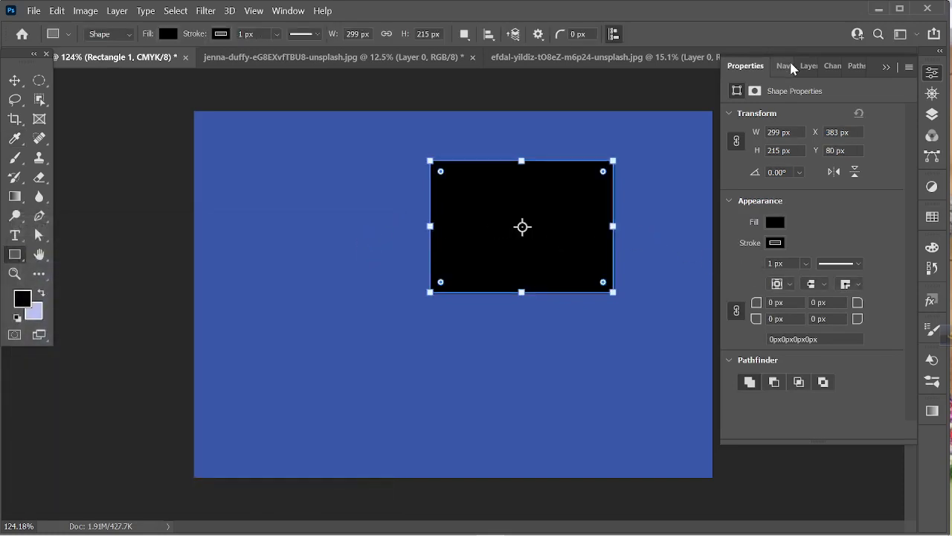
{"action": "left_click", "coordinate": [932, 112]}
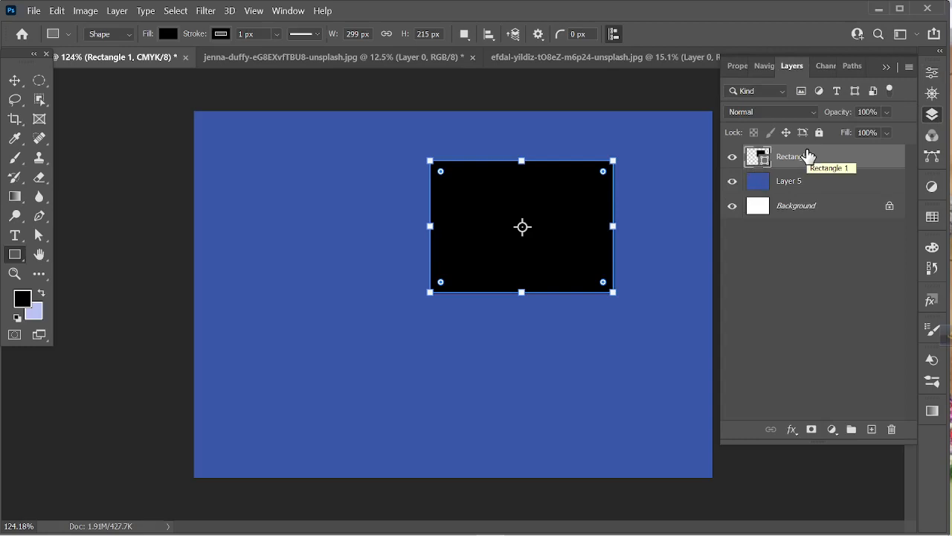
{"action": "key", "text": "ctrl+BackSpace"}
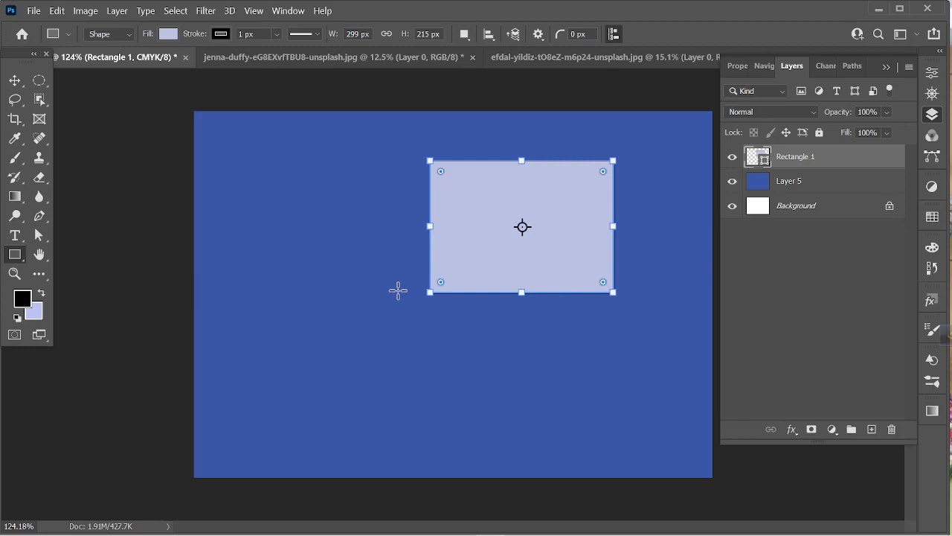
Recolor the rectangle's fill with recently used swatches, trying crimson and yellow-orange before returning to crimson
{"action": "left_click", "coordinate": [168, 34]}
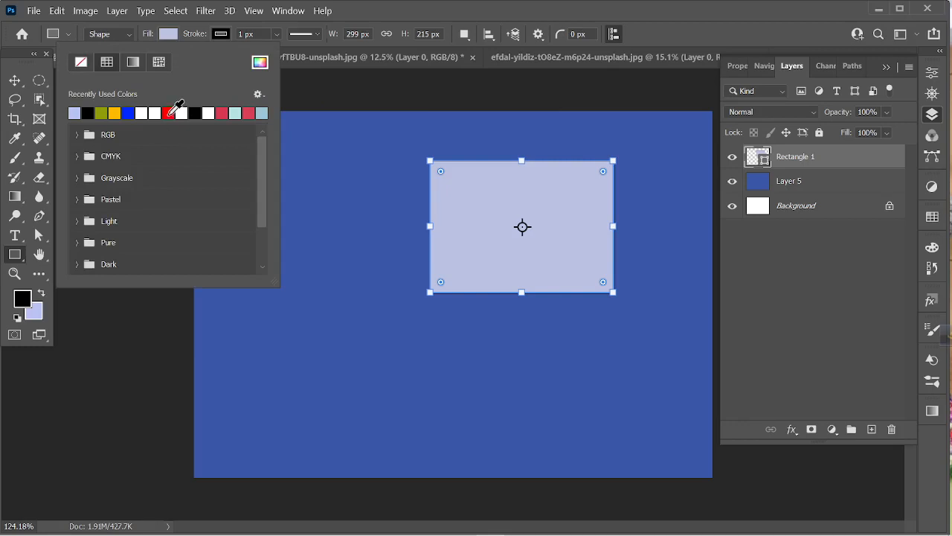
{"action": "left_click", "coordinate": [223, 113]}
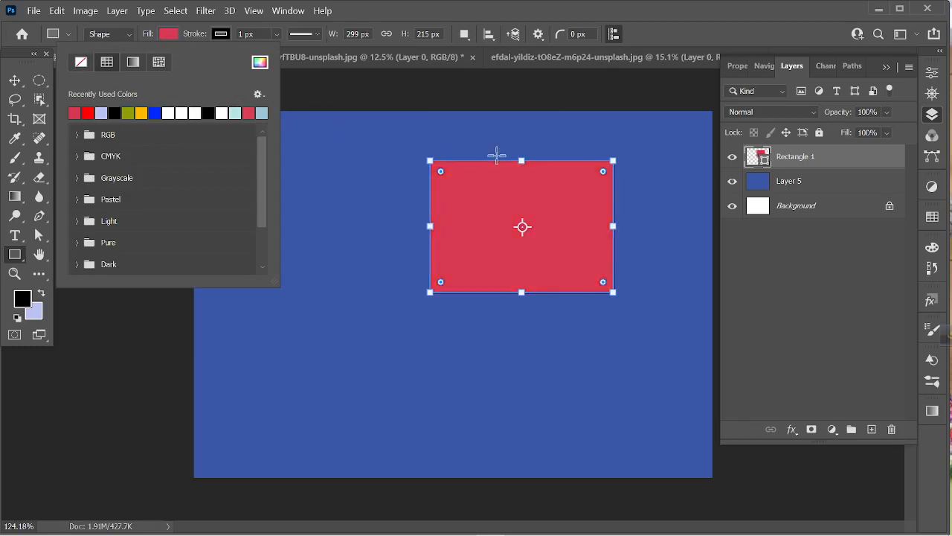
{"action": "left_click", "coordinate": [737, 68]}
{"action": "left_click", "coordinate": [745, 66]}
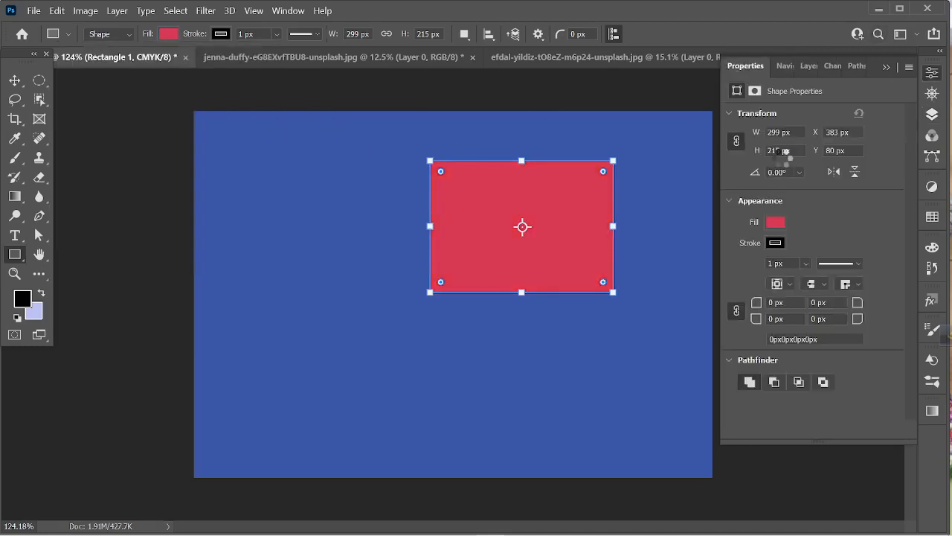
{"action": "left_click", "coordinate": [776, 223]}
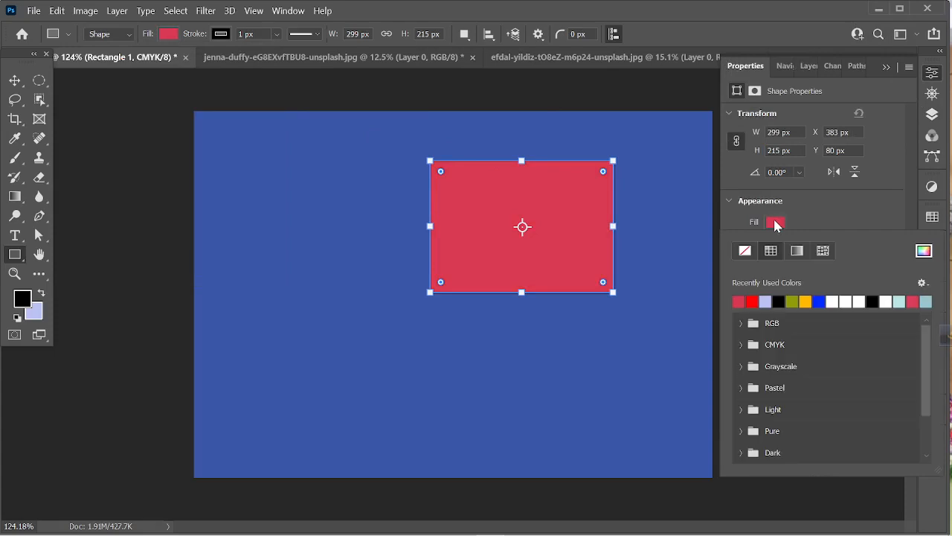
{"action": "left_click", "coordinate": [807, 301]}
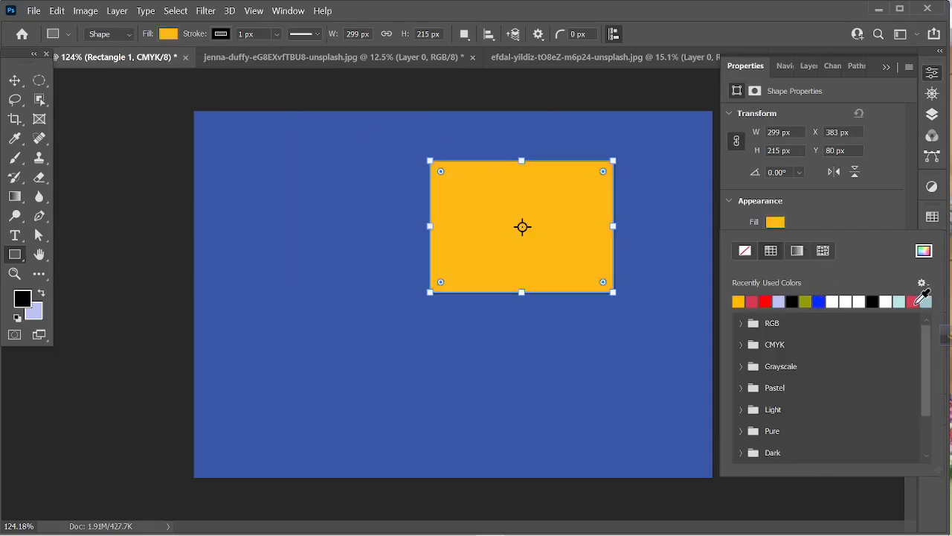
{"action": "left_click", "coordinate": [913, 301]}
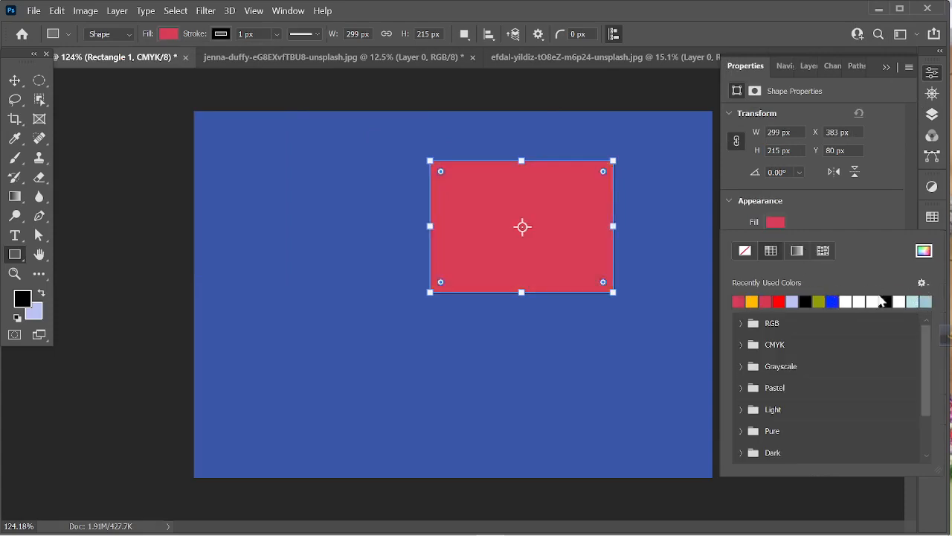
{"action": "left_click", "coordinate": [763, 33]}
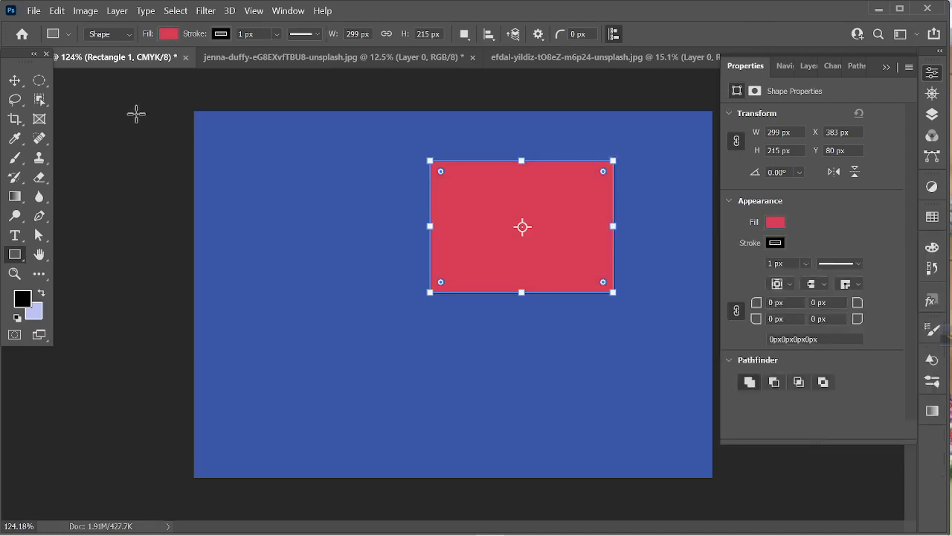
{"action": "left_click", "coordinate": [7, 82]}
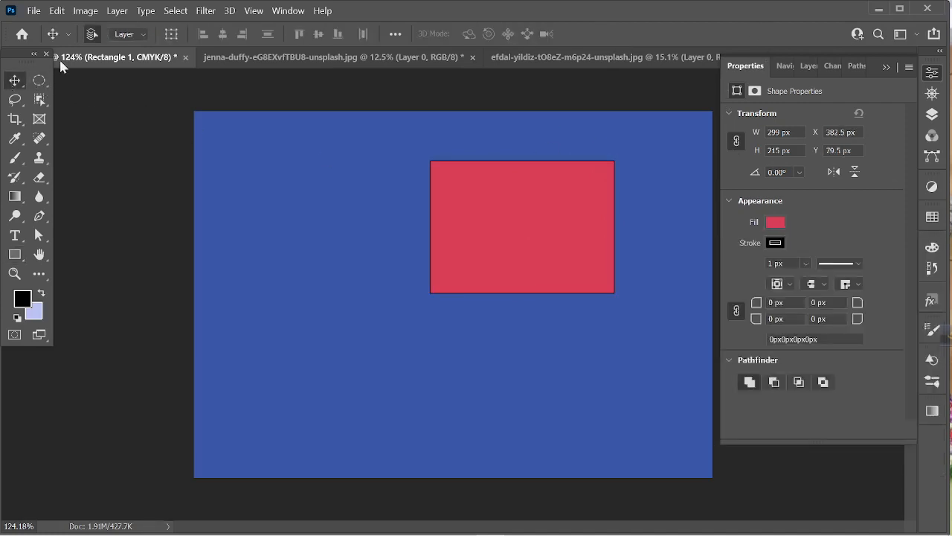
{"action": "left_click", "coordinate": [308, 58]}
{"action": "left_click", "coordinate": [518, 63]}
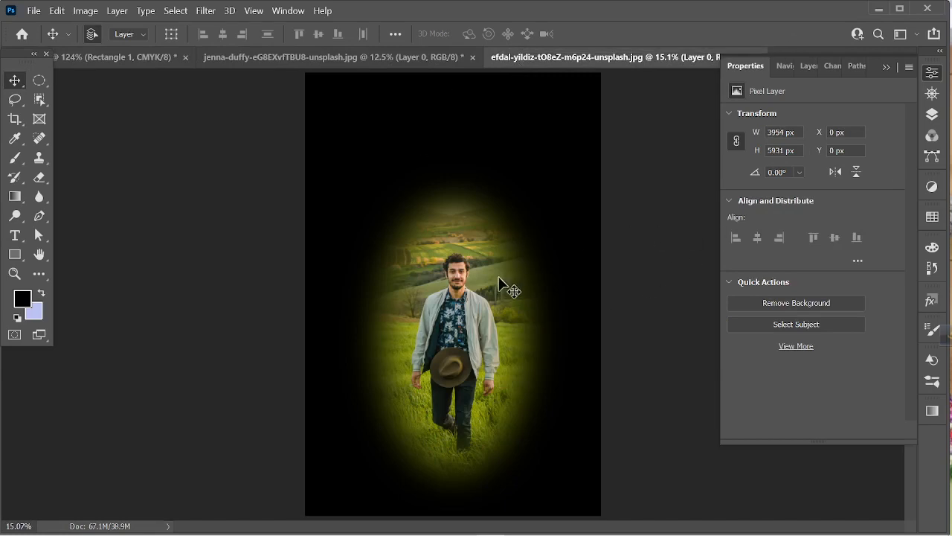
{"action": "left_click", "coordinate": [379, 66]}
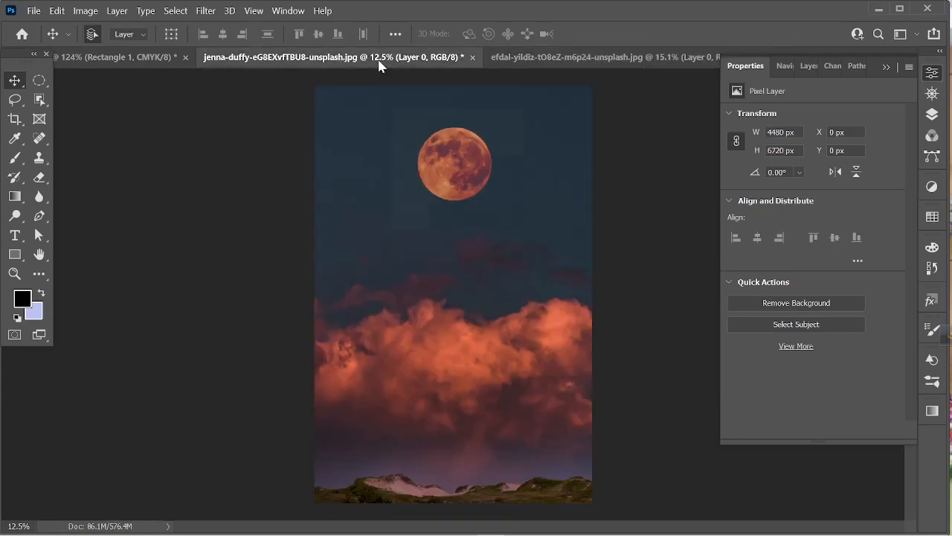
{"action": "left_click", "coordinate": [542, 60]}
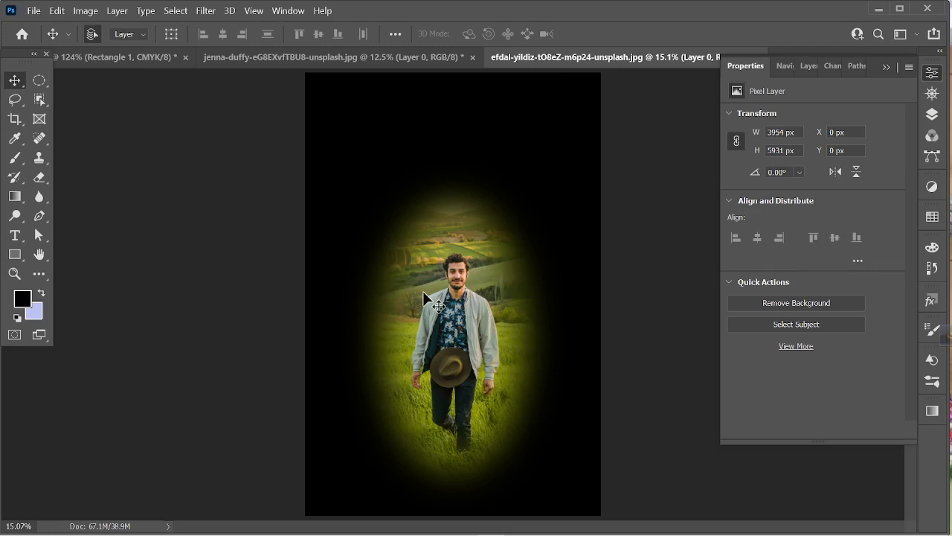
In the moon and clouds document, draw an elliptical selection about 2313 by 2214 px around the moon
{"action": "left_click", "coordinate": [378, 60]}
{"action": "left_click", "coordinate": [40, 80]}
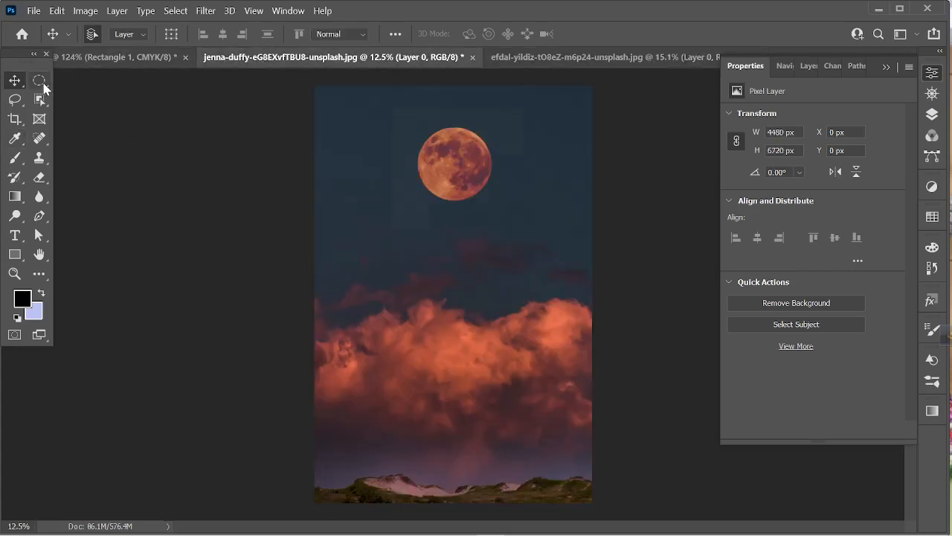
{"action": "left_click_drag", "start_coordinate": [378, 112], "coordinate": [520, 248]}
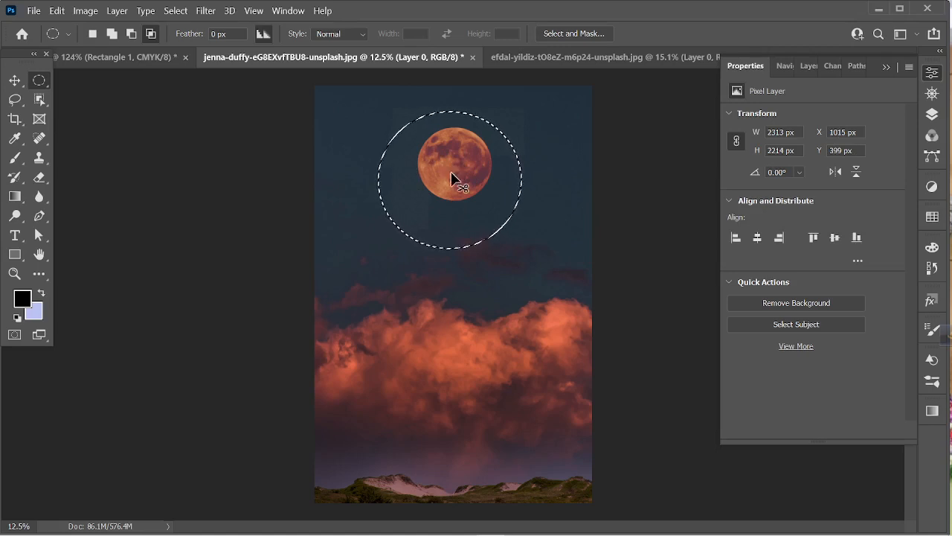
Invert the elliptical selection around the moon and restore it, repeating the inversion three times
{"action": "key", "text": "ctrl+shift+i"}
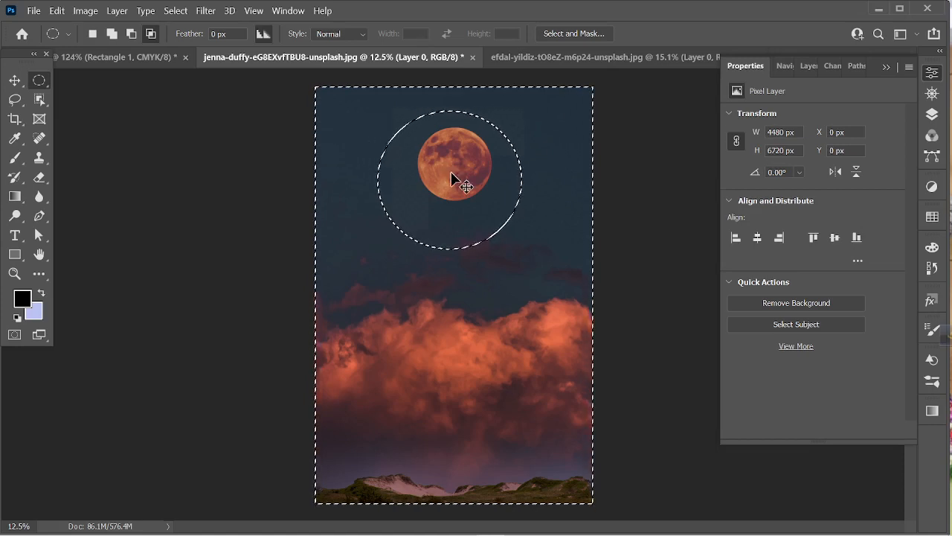
{"action": "key", "text": "ctrl+shift+i"}
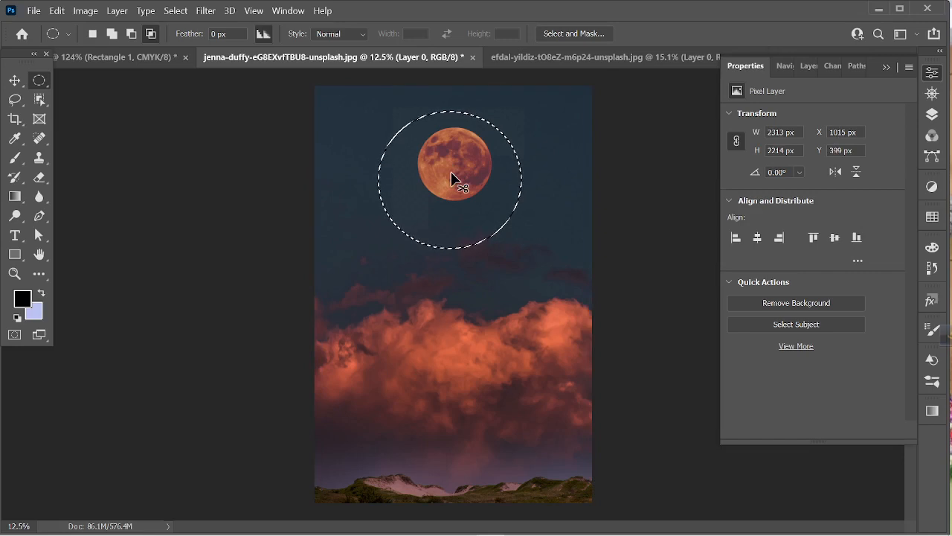
{"action": "right_click", "coordinate": [510, 150]}
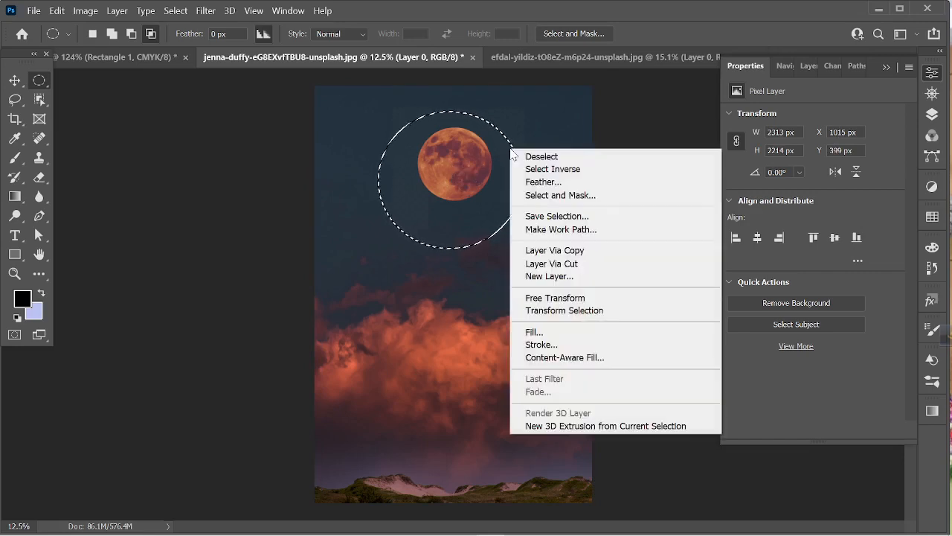
{"action": "left_click", "coordinate": [551, 170]}
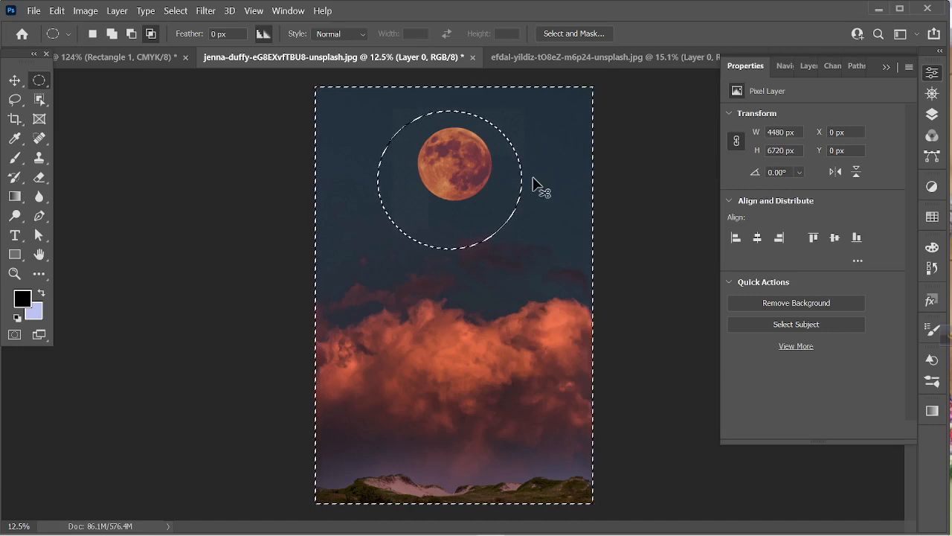
{"action": "key", "text": "ctrl+shift+i"}
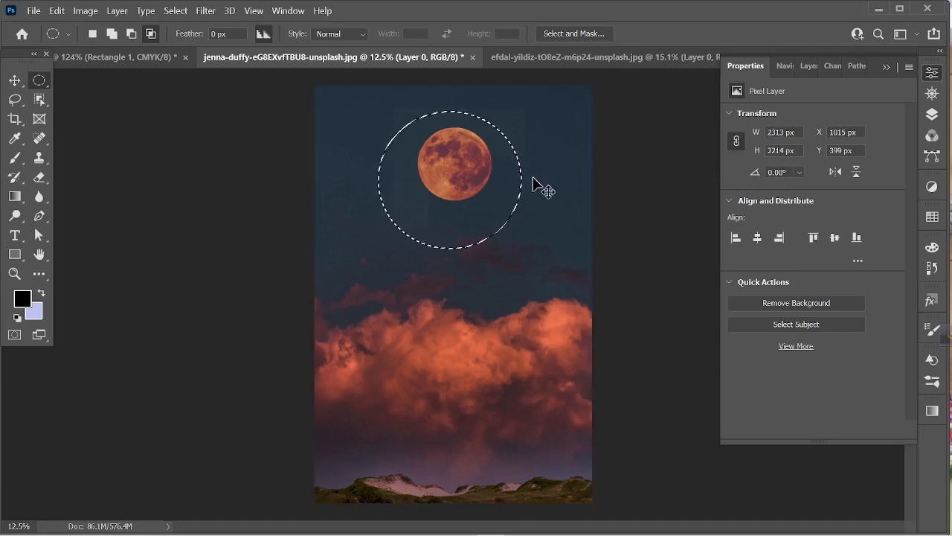
{"action": "key", "text": "ctrl+shift+i"}
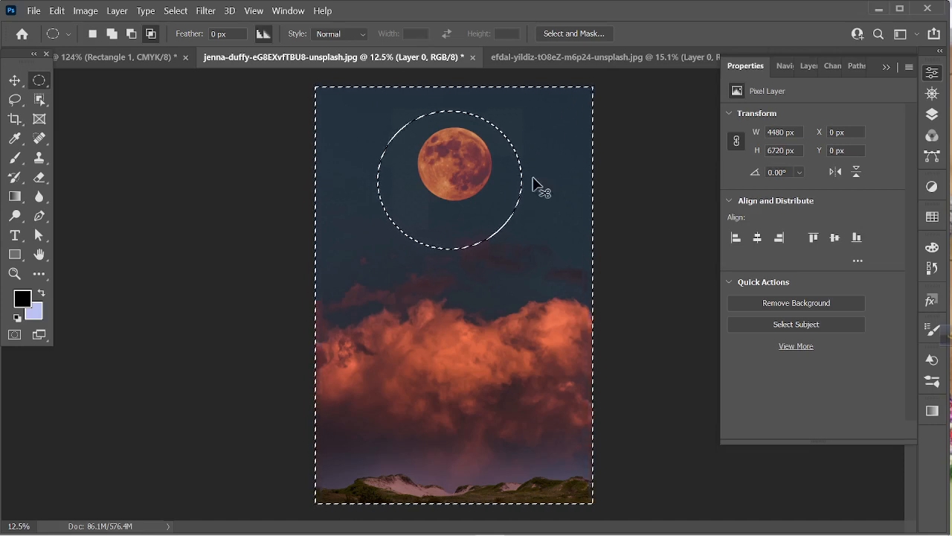
{"action": "key", "text": "ctrl+shift+i"}
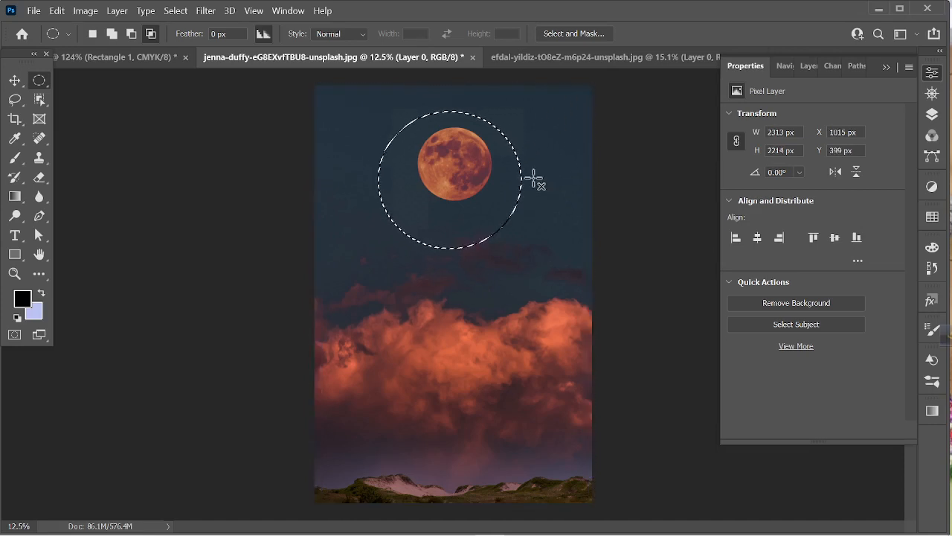
Hide the Sky Replacement Group and fill the elliptical selection on Layer 0 with the black foreground color
{"action": "left_click", "coordinate": [932, 116]}
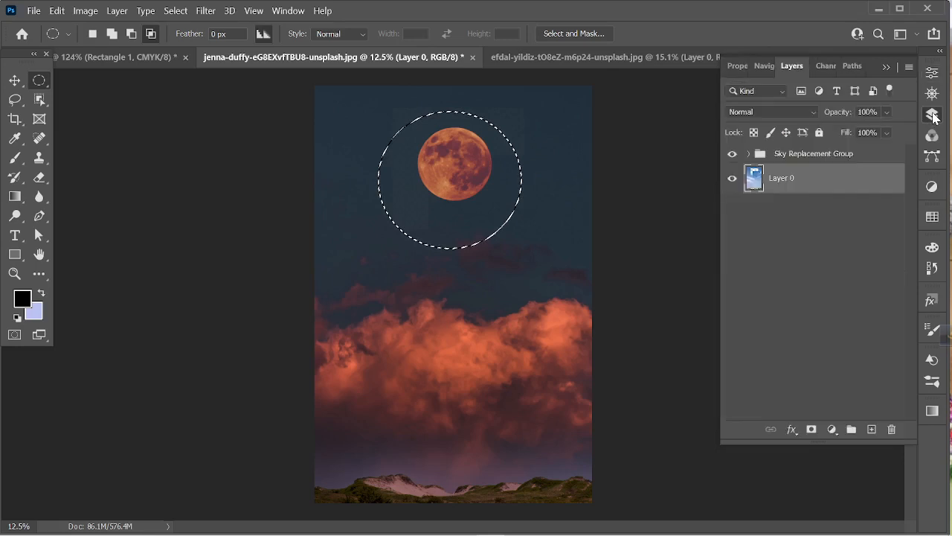
{"action": "left_click", "coordinate": [733, 154]}
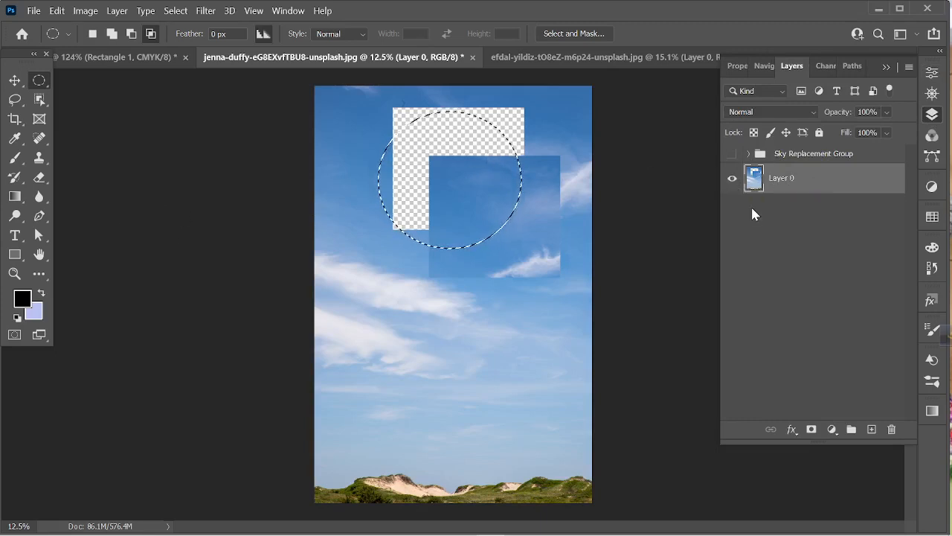
{"action": "key", "text": "alt+BackSpace"}
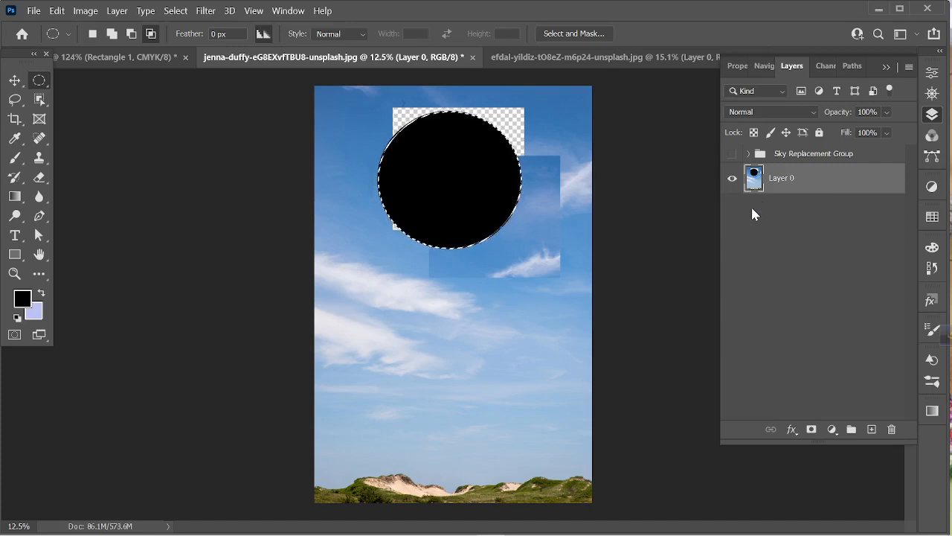
Undo the black fill of the ellipse, invert the selection, fill the area outside the ellipse with the black foreground color, and deselect
{"action": "key", "text": "ctrl+z"}
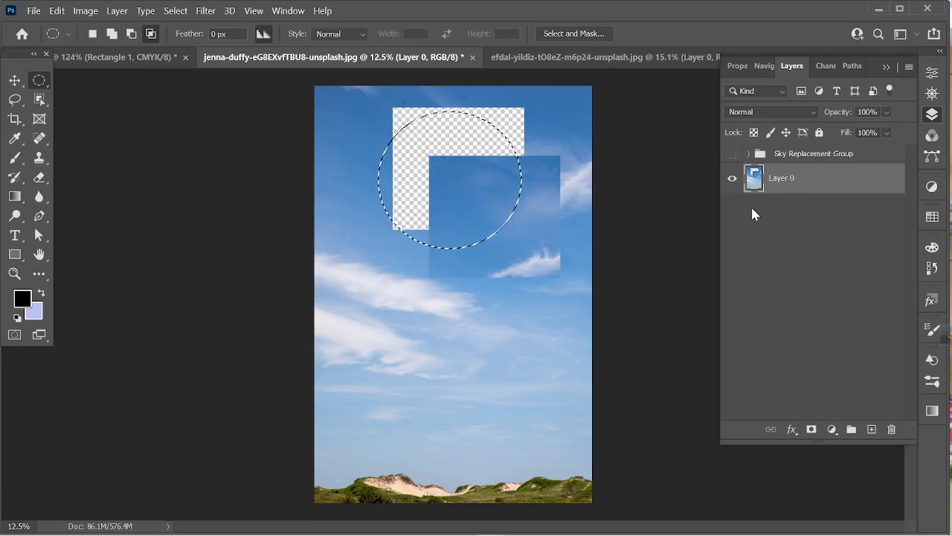
{"action": "key", "text": "ctrl+shift+i"}
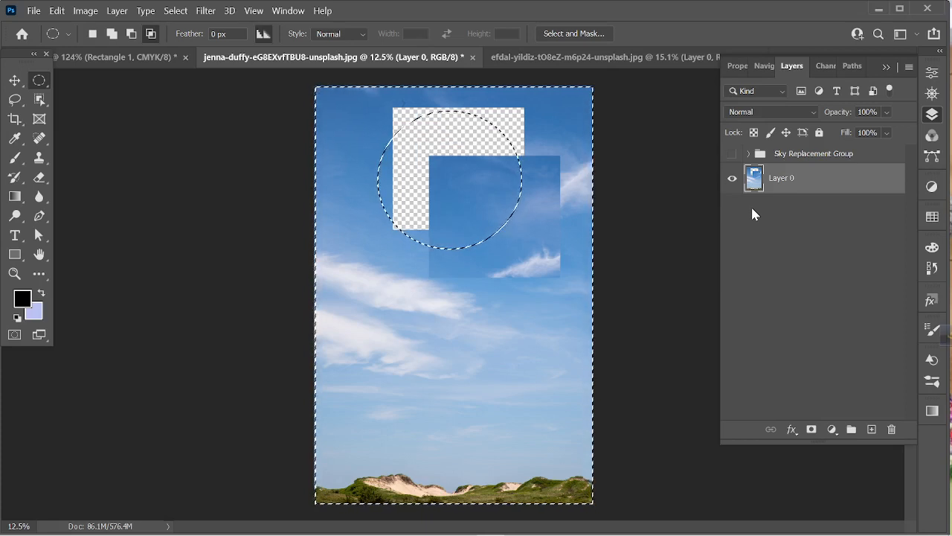
{"action": "key", "text": "alt+BackSpace"}
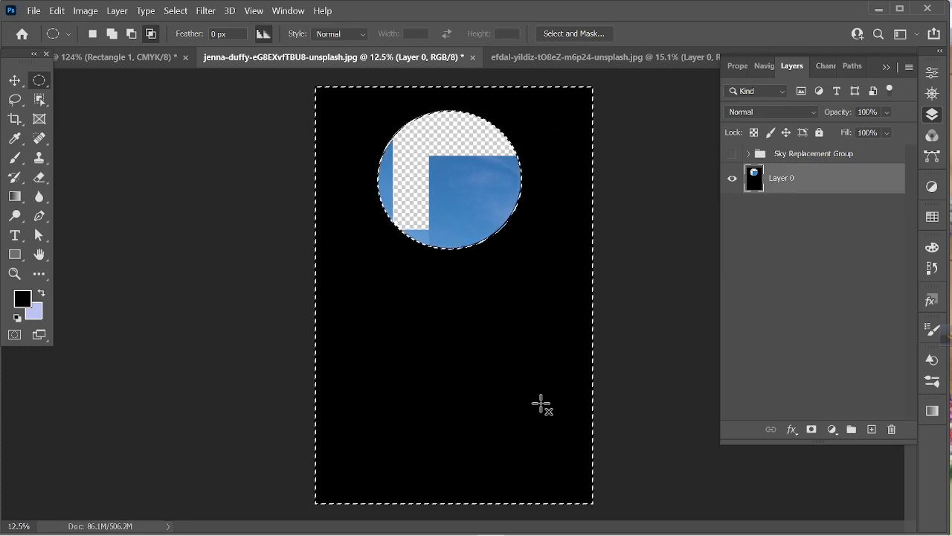
{"action": "key", "text": "ctrl+d"}
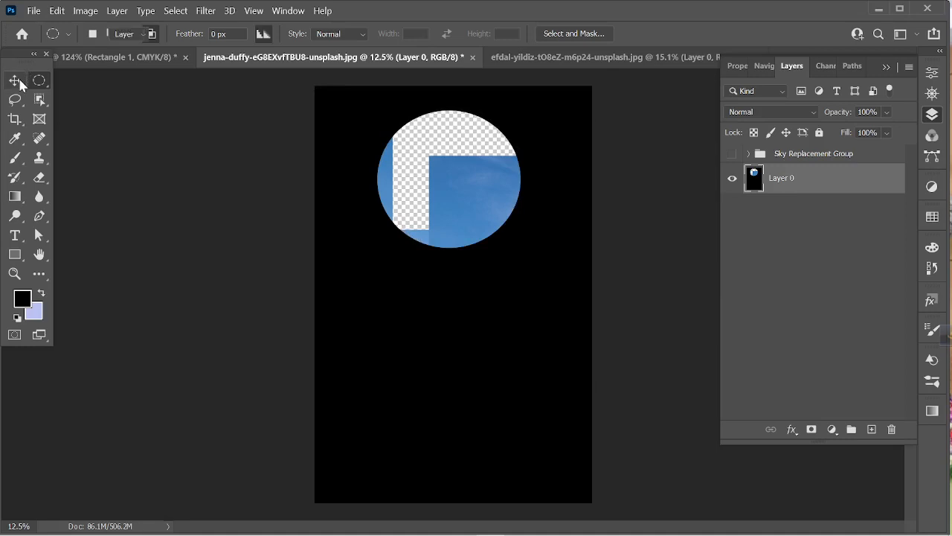
Close the document with the crimson rectangle and make the Sky Replacement Group visible again in the sky document
{"action": "left_click", "coordinate": [15, 80]}
{"action": "left_click", "coordinate": [629, 59]}
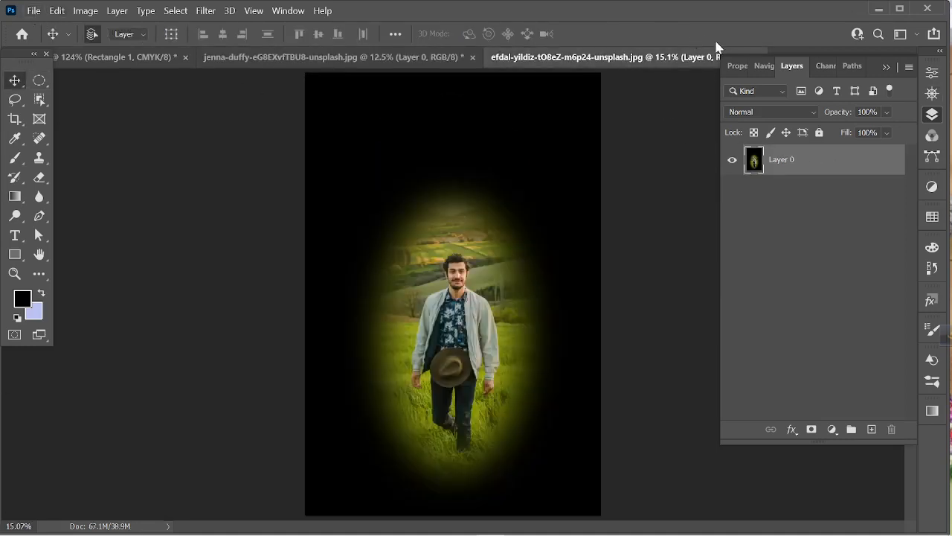
{"action": "left_click", "coordinate": [152, 61]}
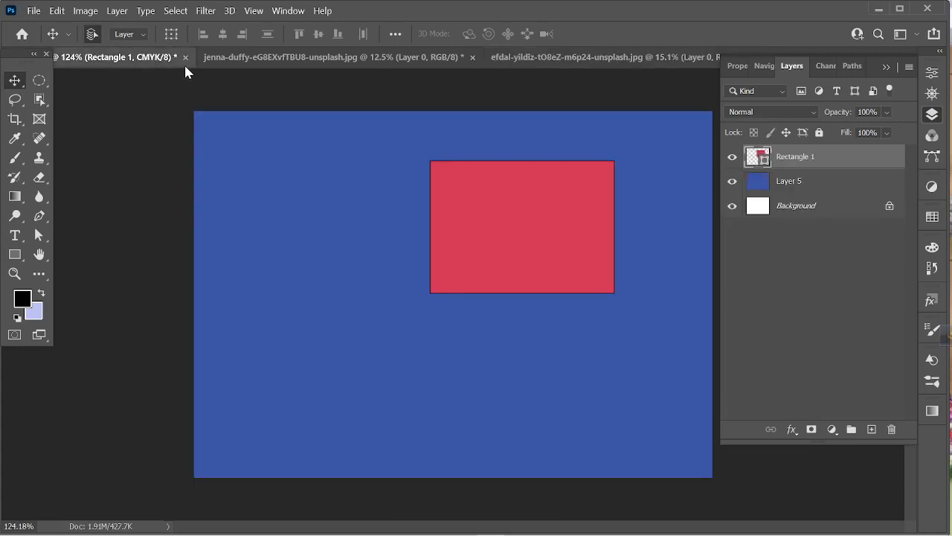
{"action": "left_click", "coordinate": [185, 57]}
{"action": "left_click", "coordinate": [516, 226]}
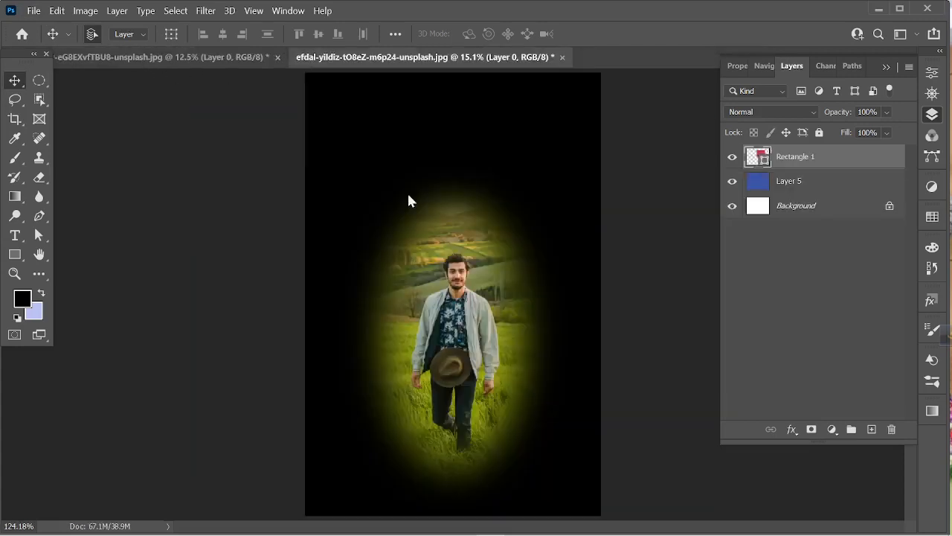
{"action": "left_click", "coordinate": [249, 57]}
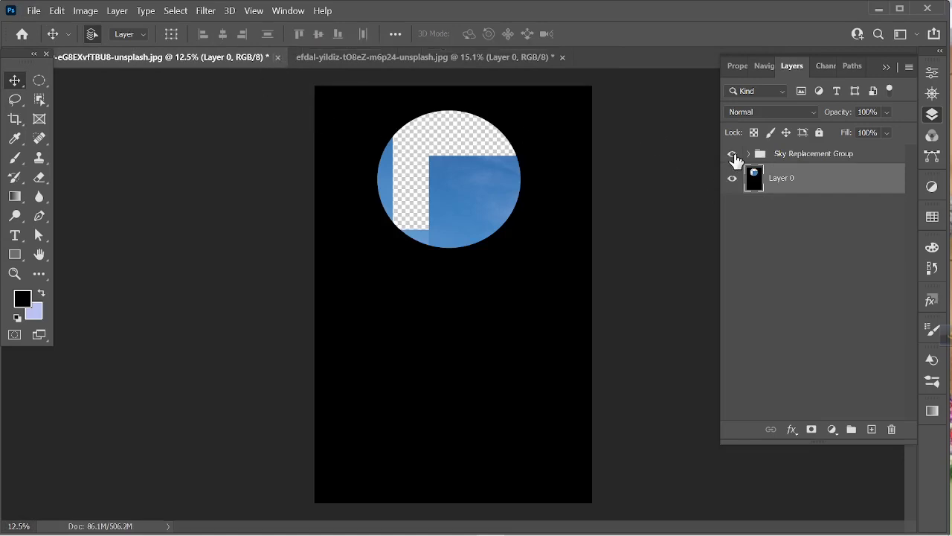
{"action": "left_click", "coordinate": [732, 153]}
Open the apple photo chris-dez-t2ZIt-WNXrk-unsplash from the Downloads folder and fit it to the window
{"action": "left_click", "coordinate": [377, 58]}
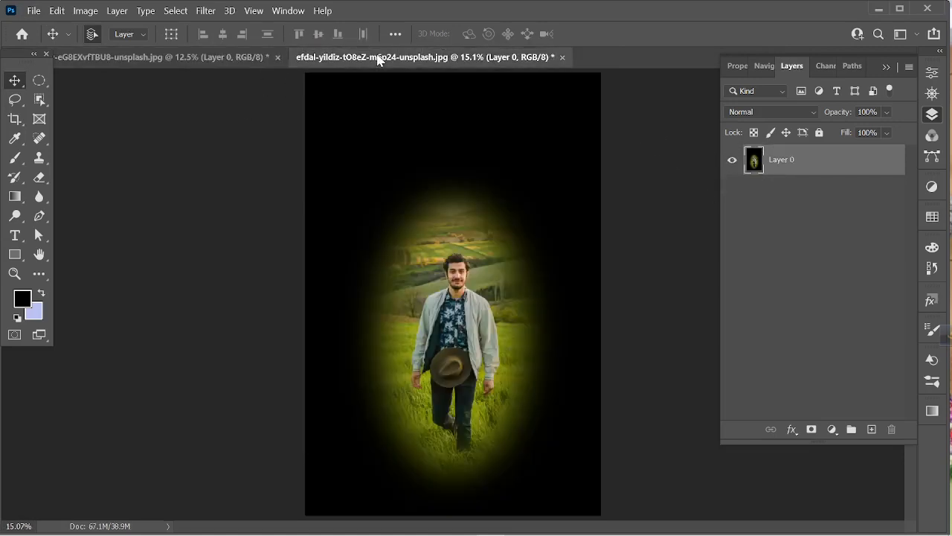
{"action": "left_click", "coordinate": [35, 14]}
{"action": "left_click", "coordinate": [52, 41]}
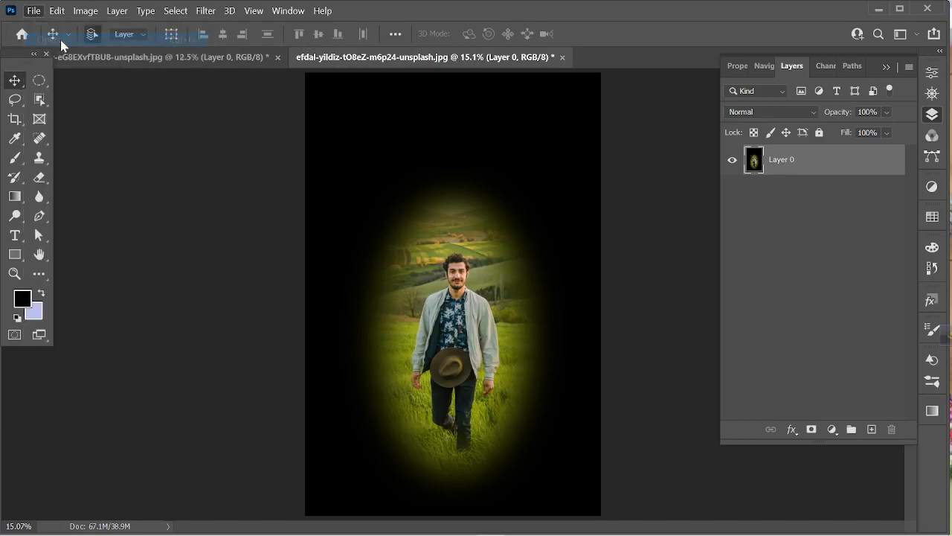
{"action": "left_click", "coordinate": [240, 150]}
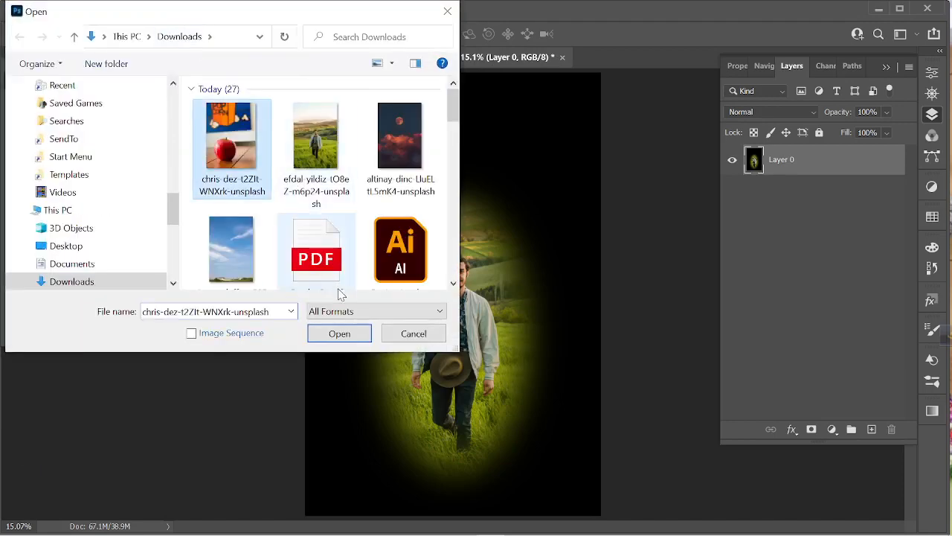
{"action": "left_click", "coordinate": [340, 335]}
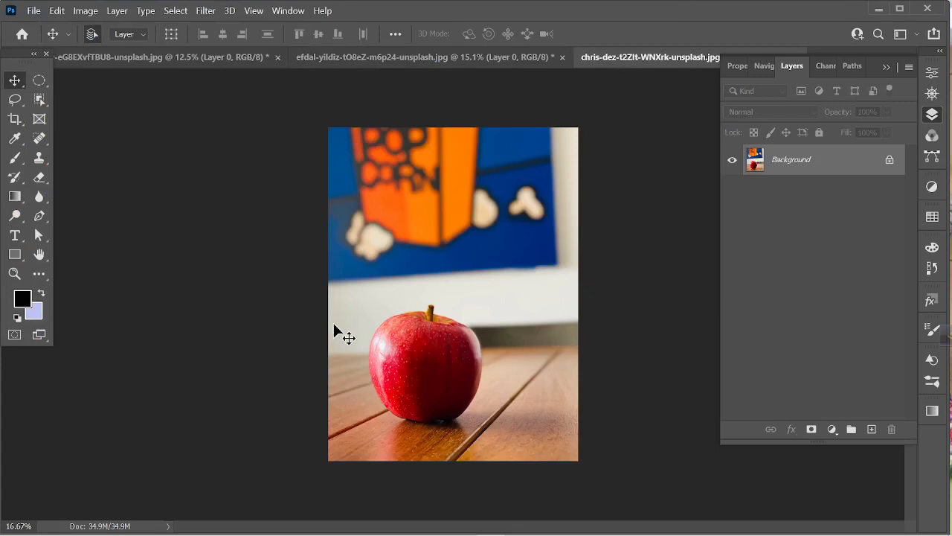
{"action": "key", "text": "ctrl+0"}
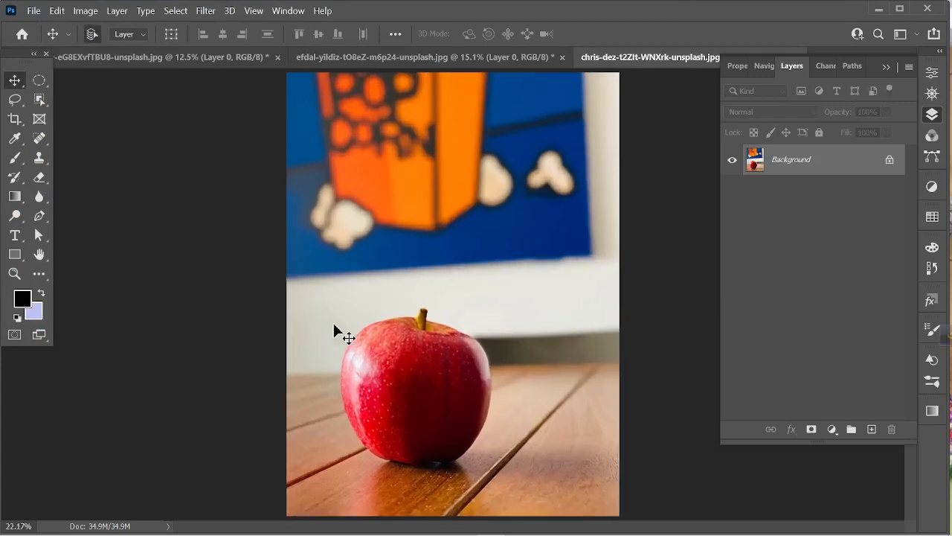
Draw a loose freehand selection around the apple with the Lasso tool
{"action": "left_click", "coordinate": [16, 106]}
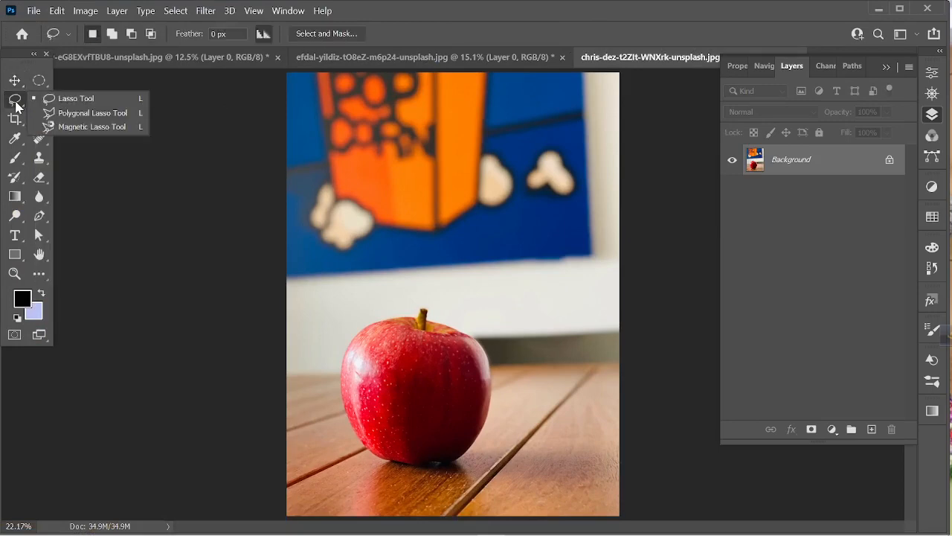
{"action": "left_click", "coordinate": [84, 101]}
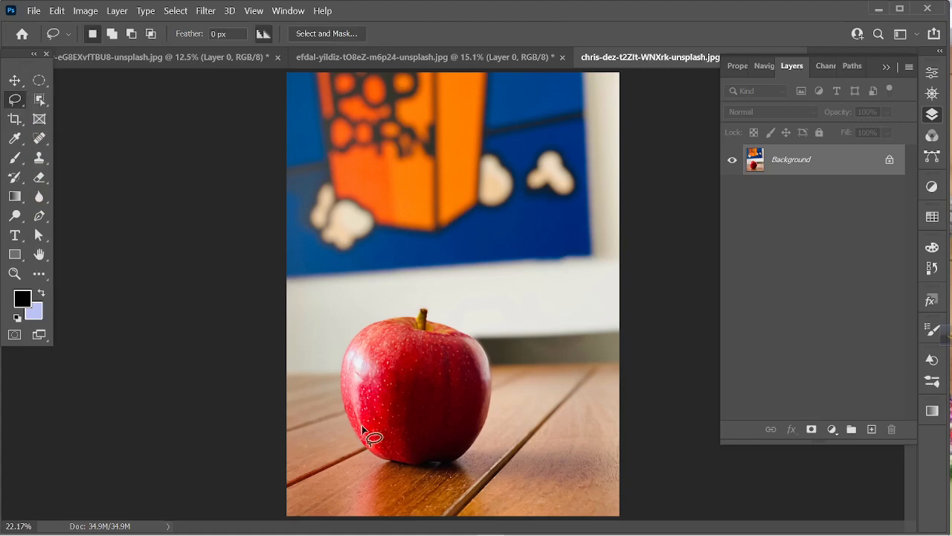
{"action": "mouse_move", "coordinate": [448, 478]}
{"action": "left_mouse_down"}
{"action": "mouse_move", "coordinate": [371, 479]}
{"action": "mouse_move", "coordinate": [320, 278]}
{"action": "mouse_move", "coordinate": [525, 233]}
{"action": "mouse_move", "coordinate": [510, 511]}
{"action": "mouse_move", "coordinate": [433, 511]}
{"action": "left_mouse_up"}
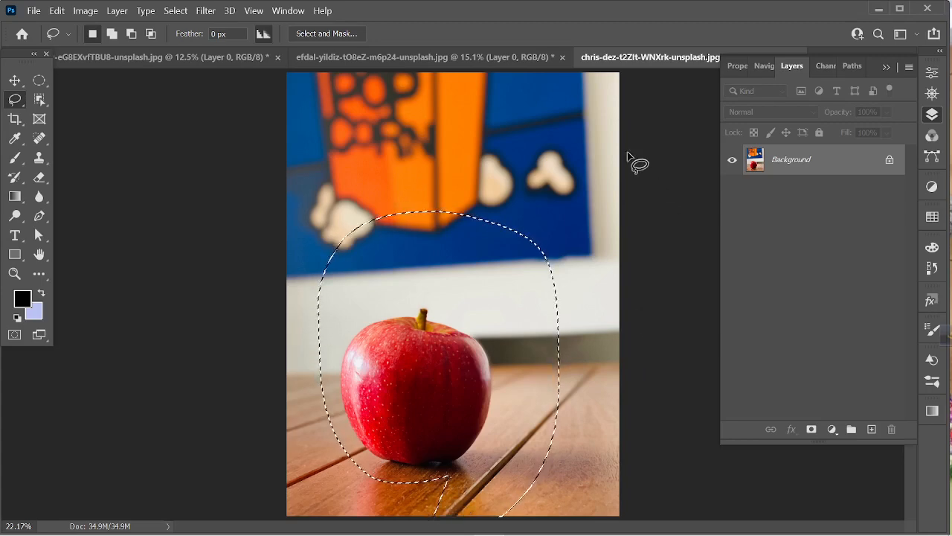
Trace the apple's outline closely with the Lasso tool, starting and ending at the stem, and deselect it
{"action": "scroll", "coordinate": [417, 323], "scroll_direction": "up", "scroll_amount": 6}
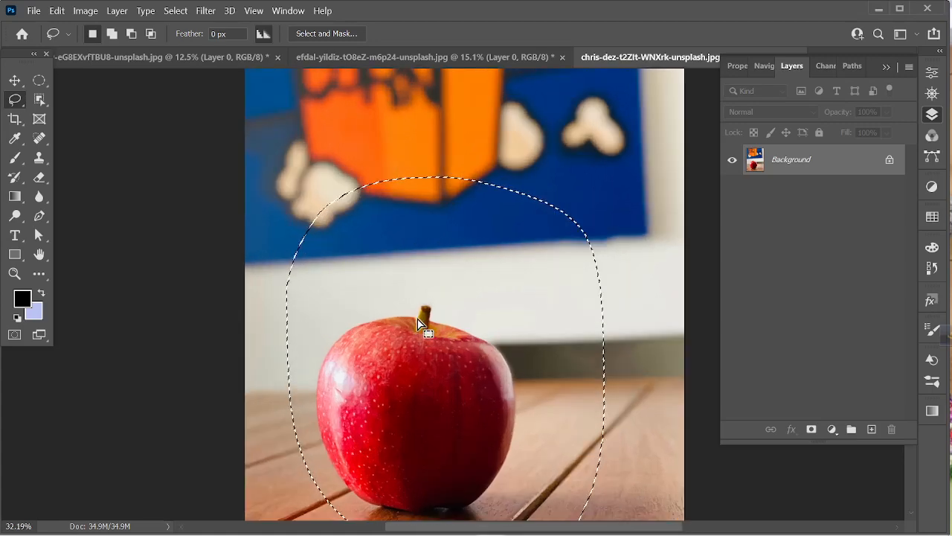
{"action": "scroll", "coordinate": [415, 333], "scroll_direction": "down", "scroll_amount": 1}
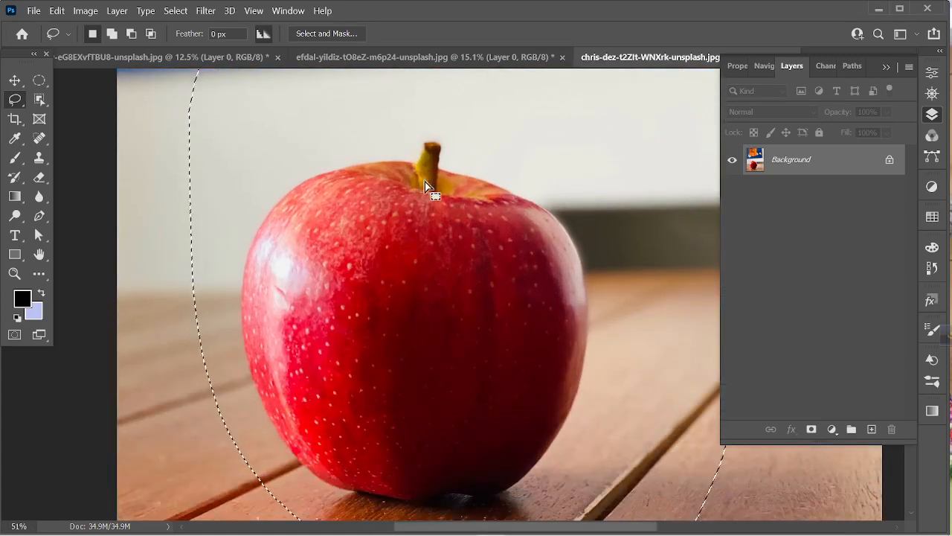
{"action": "left_click_drag", "start_coordinate": [428, 142], "coordinate": [422, 155]}
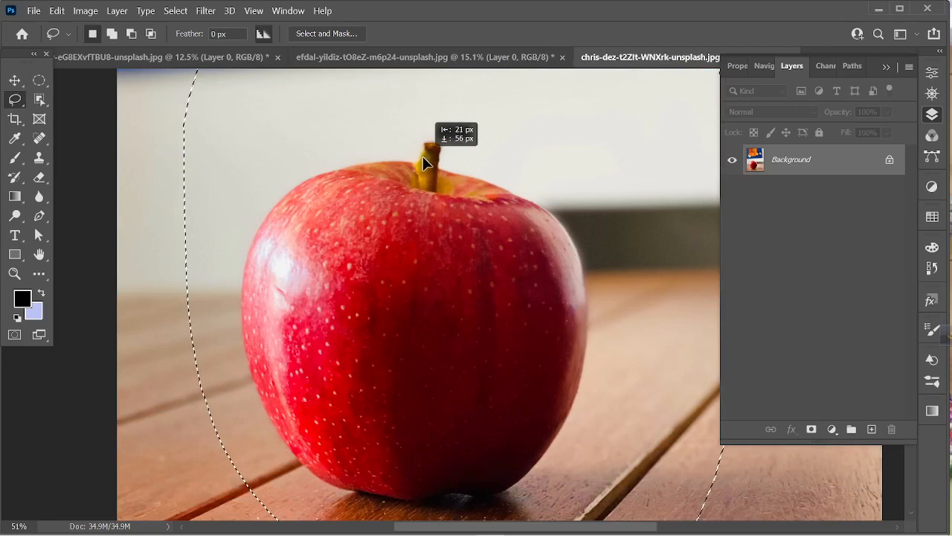
{"action": "left_click", "coordinate": [325, 162]}
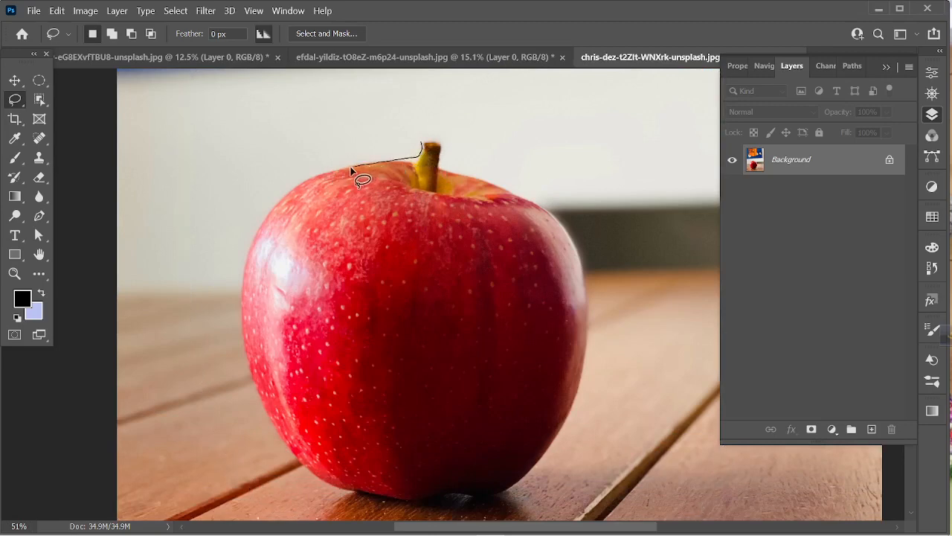
{"action": "mouse_move", "coordinate": [255, 240]}
{"action": "left_mouse_down"}
{"action": "mouse_move", "coordinate": [237, 314]}
{"action": "mouse_move", "coordinate": [262, 398]}
{"action": "mouse_move", "coordinate": [303, 460]}
{"action": "left_mouse_up"}
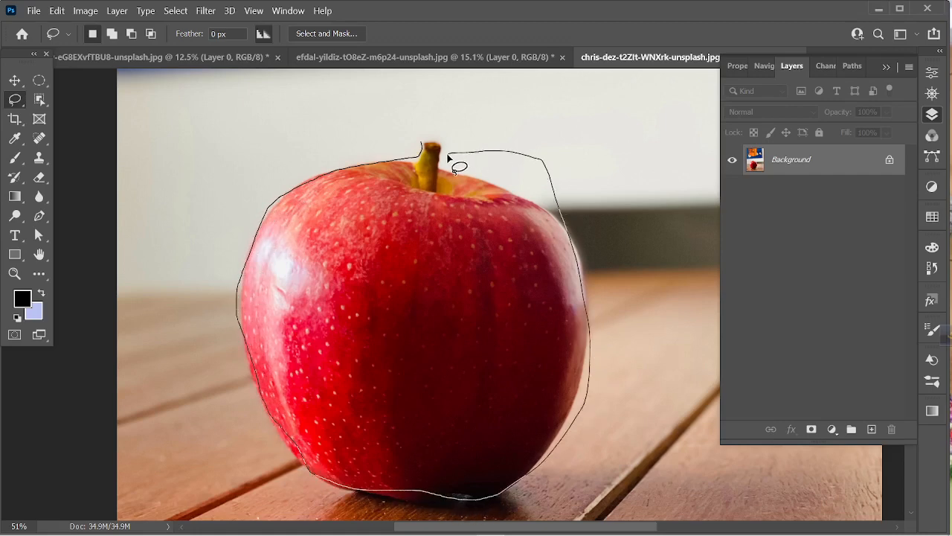
{"action": "left_click_drag", "start_coordinate": [485, 179], "coordinate": [439, 151]}
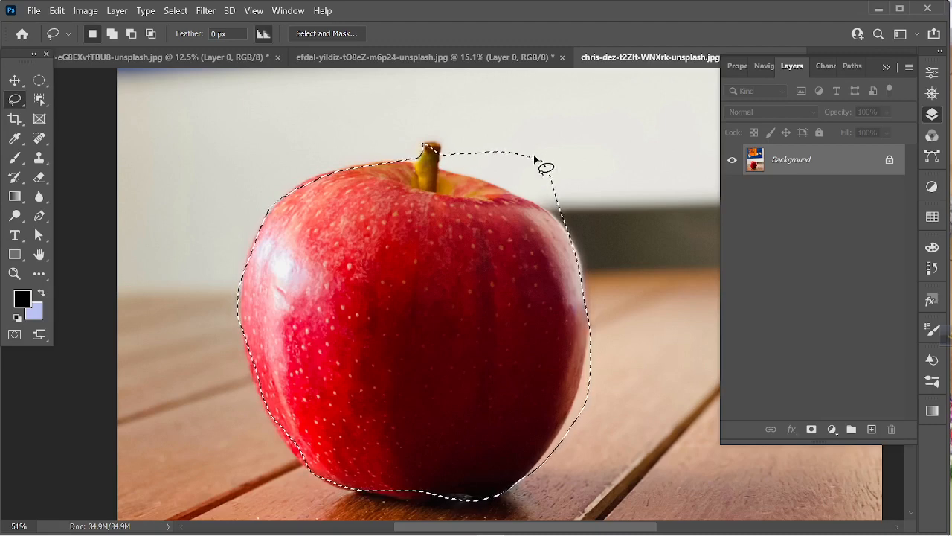
{"action": "left_click", "coordinate": [551, 232]}
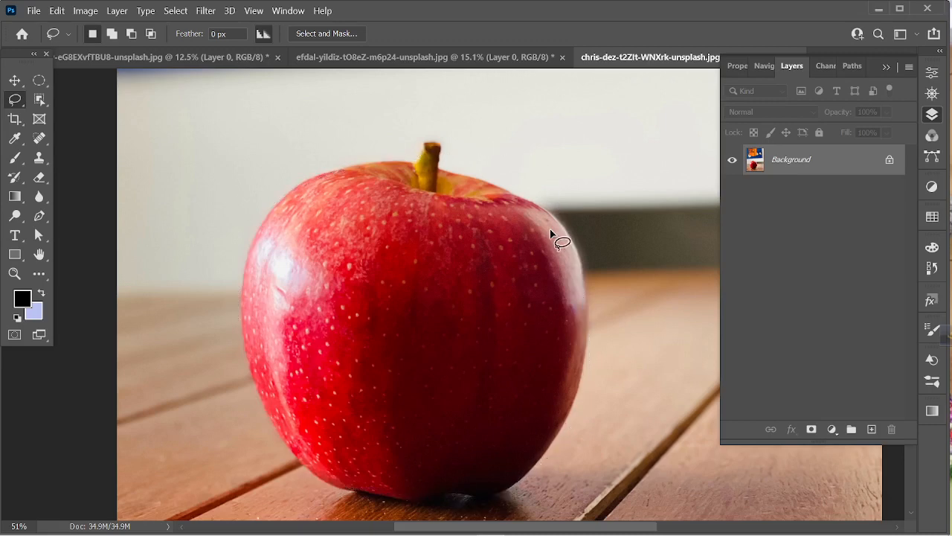
Select the apple and its stem by tracing their edge with the Magnetic Lasso tool and closing the path beside the stem
{"action": "right_click", "coordinate": [16, 101]}
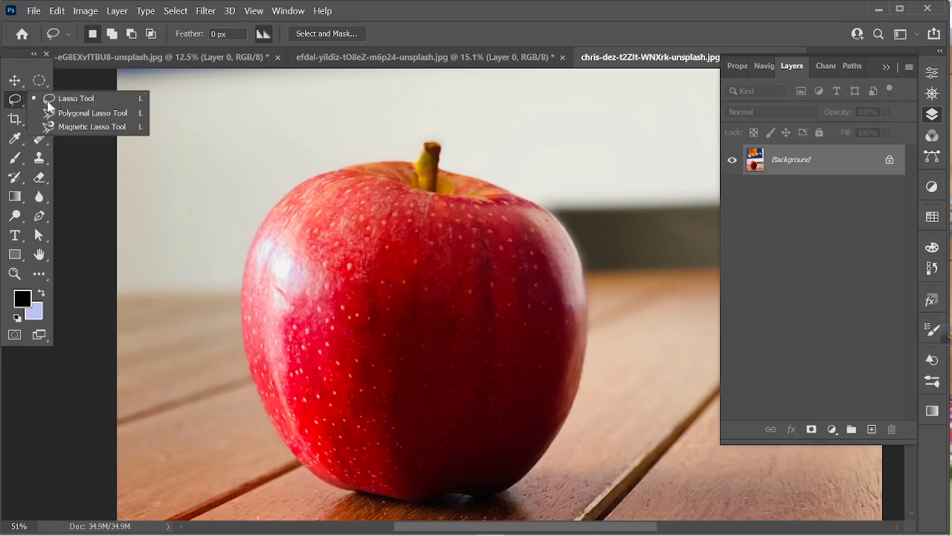
{"action": "left_click", "coordinate": [104, 128]}
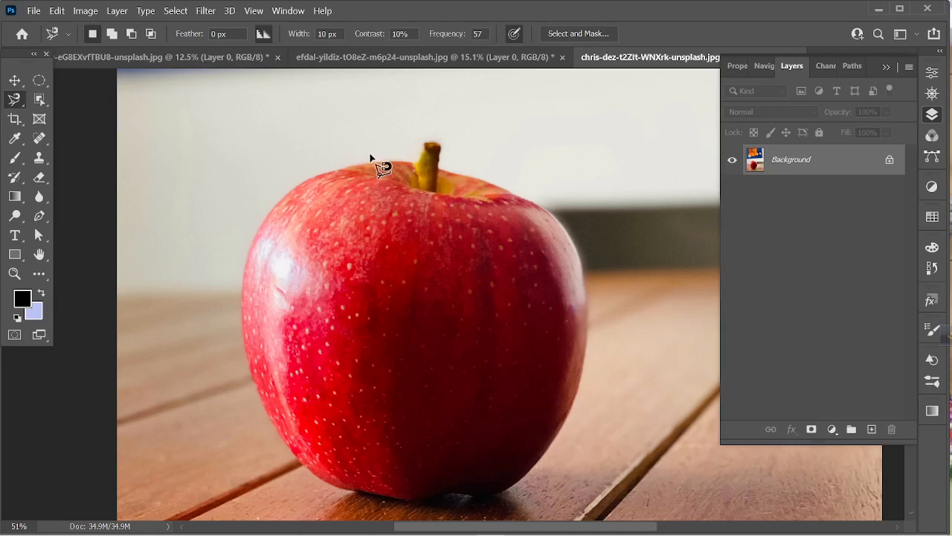
{"action": "scroll", "coordinate": [245, 290], "scroll_direction": "up", "scroll_amount": 2}
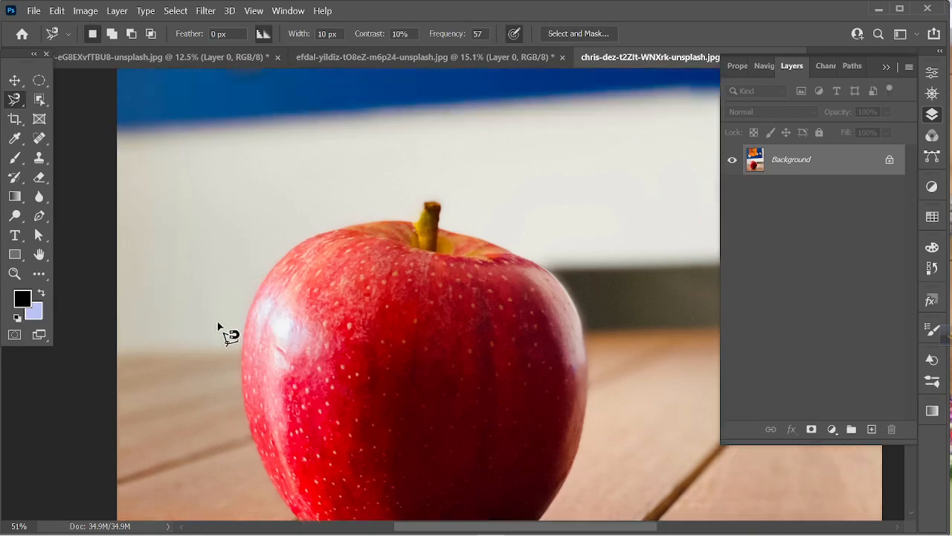
{"action": "scroll", "coordinate": [236, 322], "scroll_direction": "down", "scroll_amount": 2}
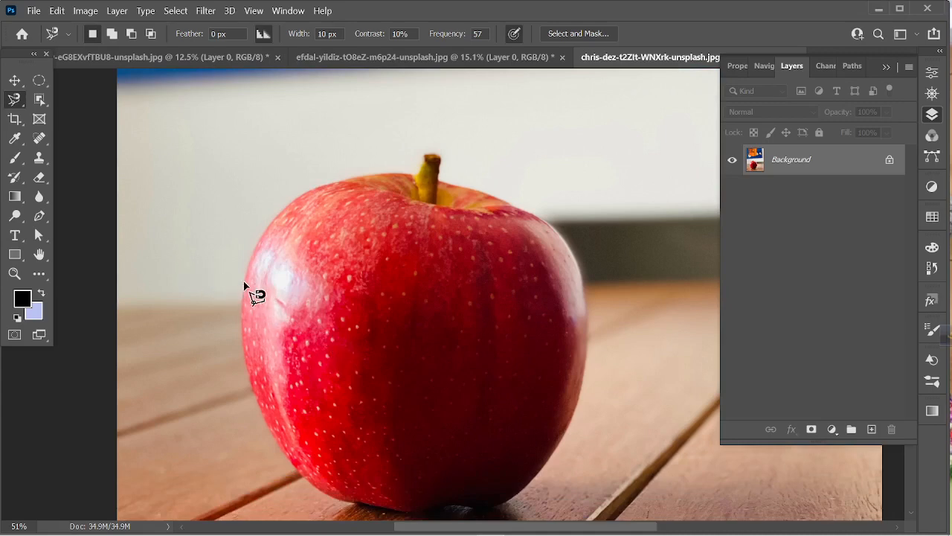
{"action": "left_click", "coordinate": [412, 173]}
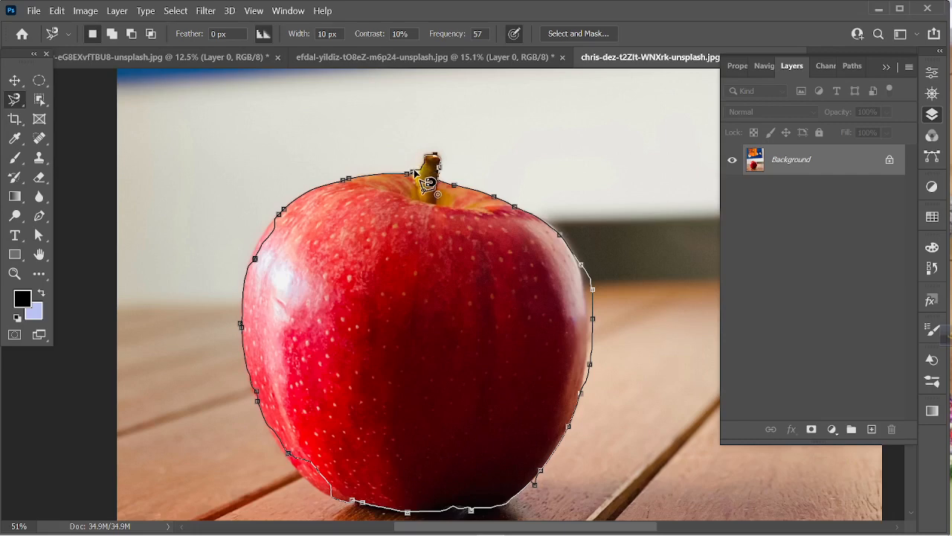
{"action": "left_click", "coordinate": [414, 173]}
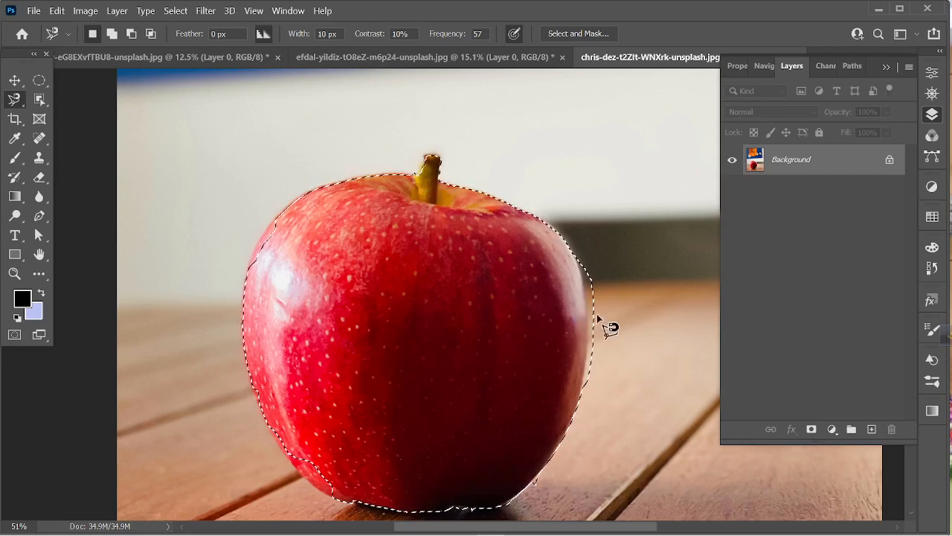
Switch to Chrome and download the brown Tokyo high-rise photo from the Unsplash building results to the Downloads folder as a JPEG
{"action": "mouse_move", "coordinate": [610, 533]}
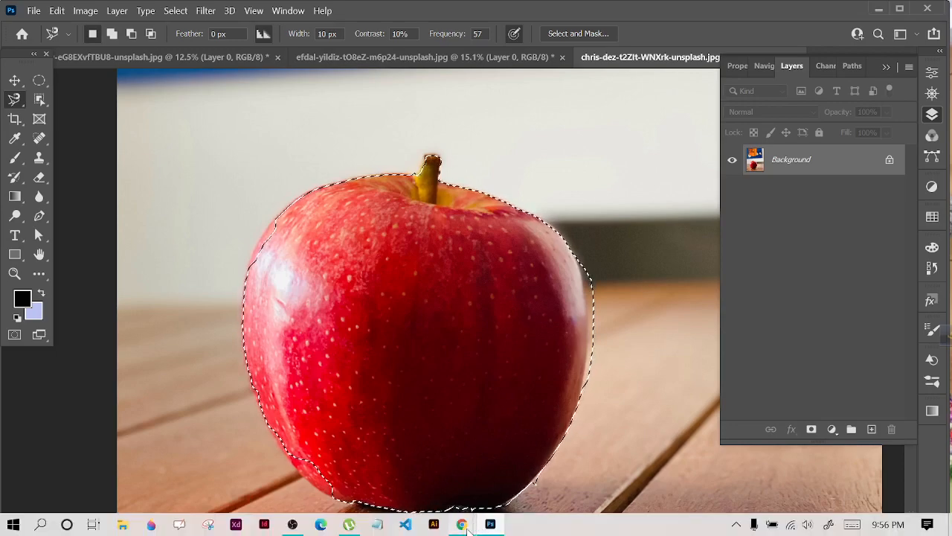
{"action": "mouse_move", "coordinate": [461, 525]}
{"action": "left_click", "coordinate": [398, 443]}
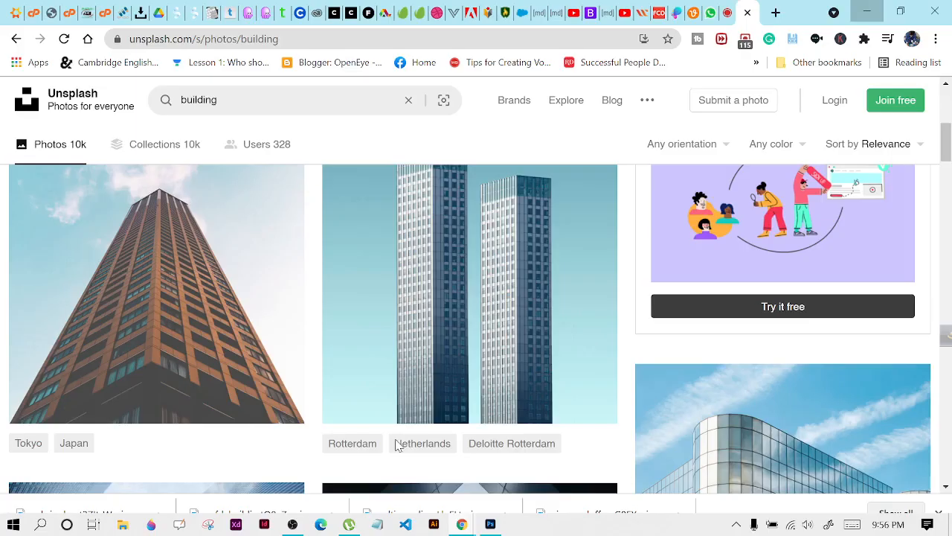
{"action": "mouse_move", "coordinate": [278, 376]}
{"action": "left_click", "coordinate": [272, 410]}
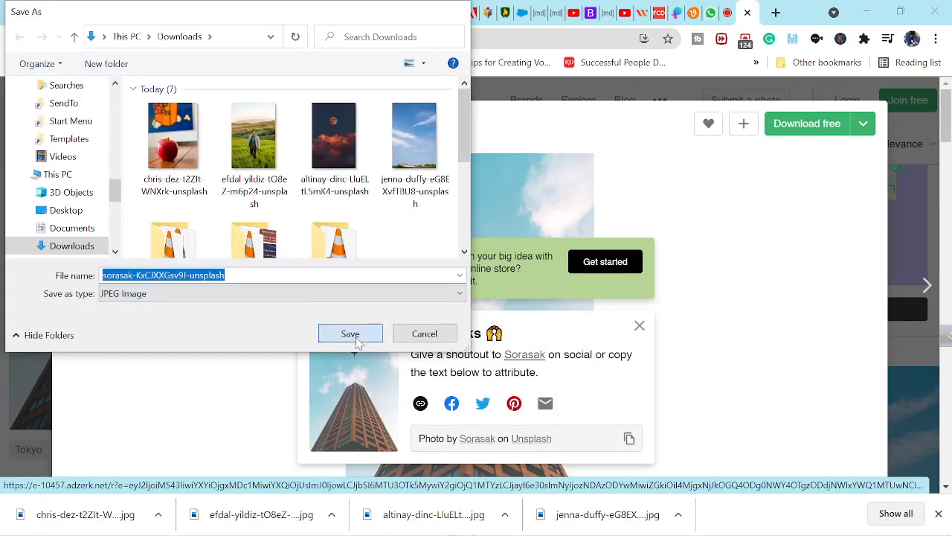
{"action": "left_click", "coordinate": [355, 333]}
{"action": "key", "text": "Escape"}
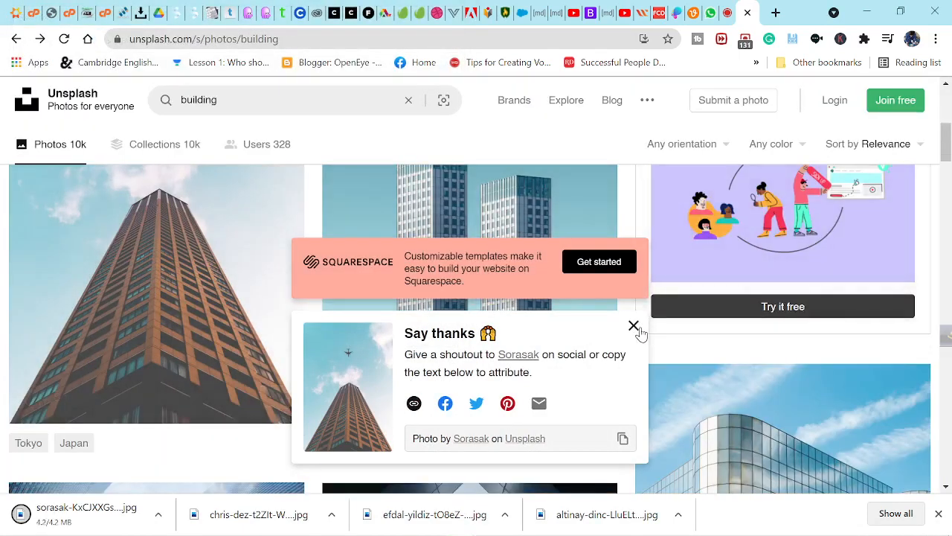
Dismiss the attribution pop-up and download the photo of the two Rotterdam towers to the Downloads folder as a JPEG
{"action": "left_click", "coordinate": [633, 327]}
{"action": "left_click", "coordinate": [587, 397]}
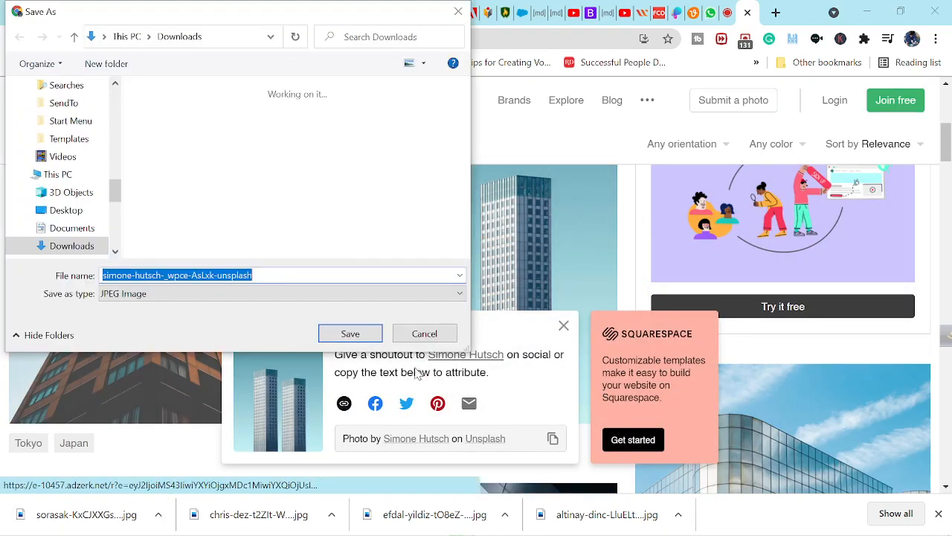
{"action": "left_click", "coordinate": [350, 334]}
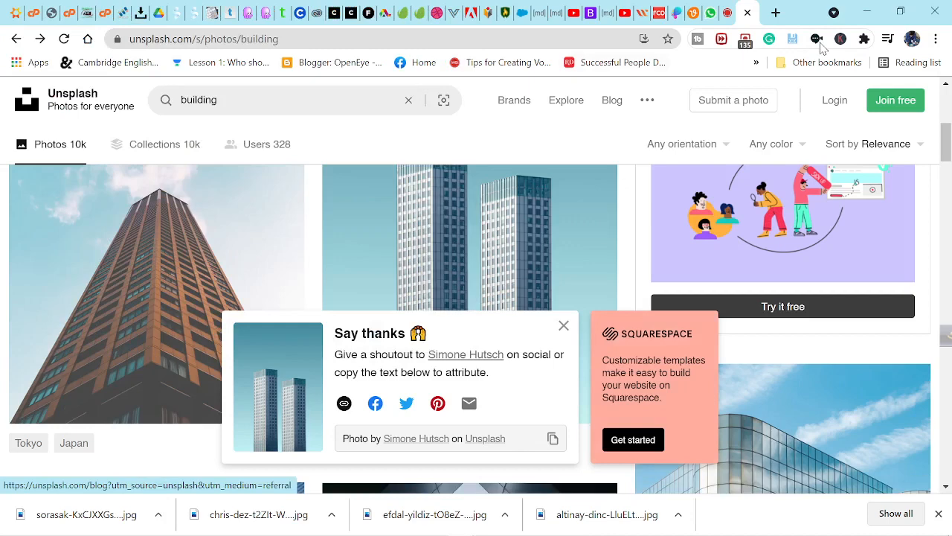
Switch to Photoshop and open the downloaded brown high-rise and two-tower photos together from the Downloads folder
{"action": "key", "text": "alt+Tab"}
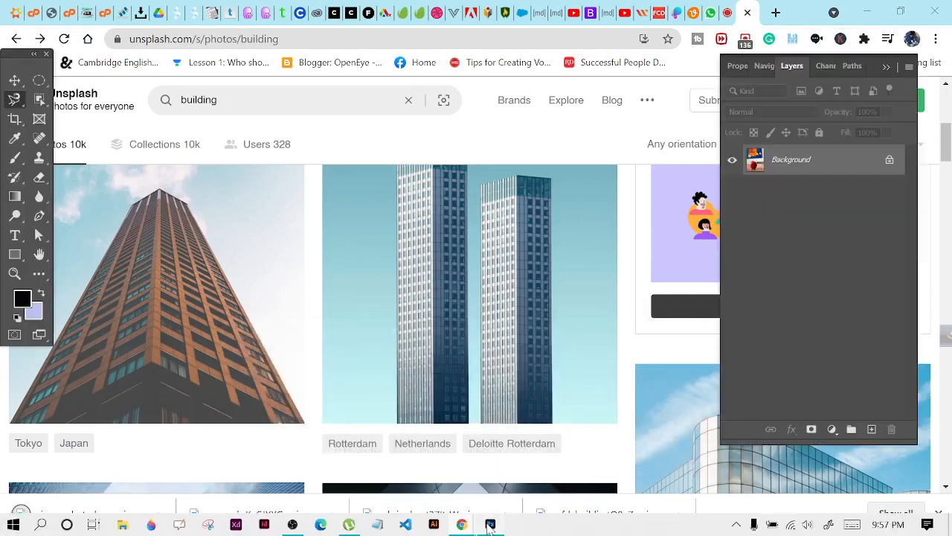
{"action": "left_click", "coordinate": [33, 10]}
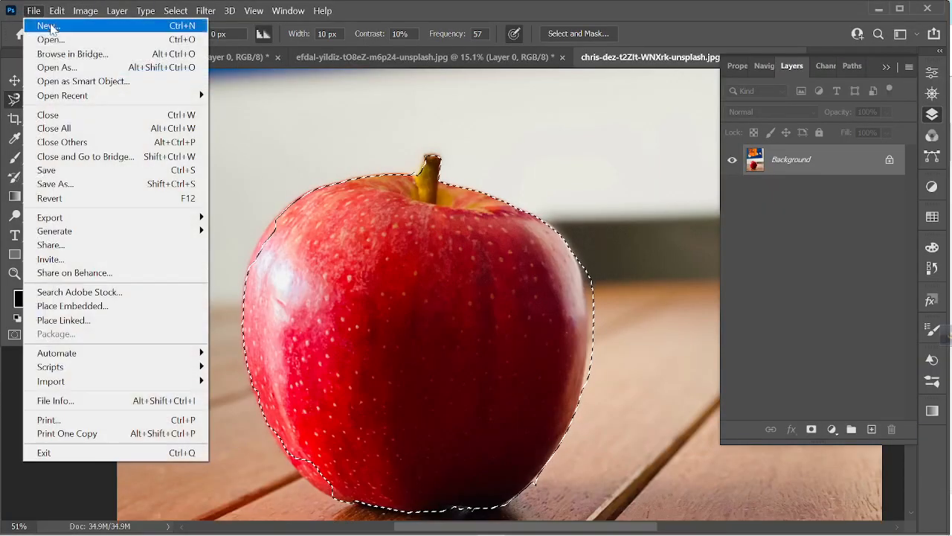
{"action": "left_click", "coordinate": [69, 44]}
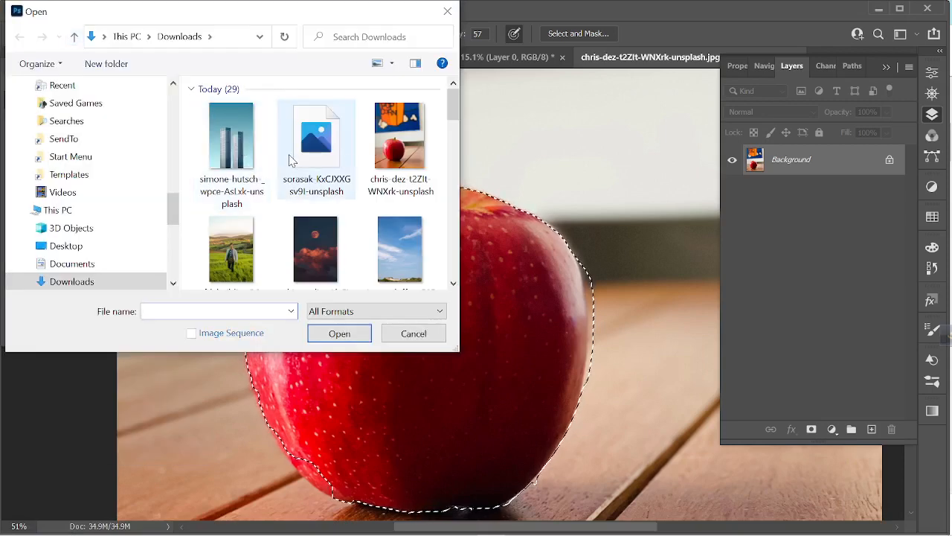
{"action": "left_click", "coordinate": [348, 157]}
{"action": "left_click", "coordinate": [261, 131], "text": "ctrl"}
{"action": "left_click", "coordinate": [336, 334]}
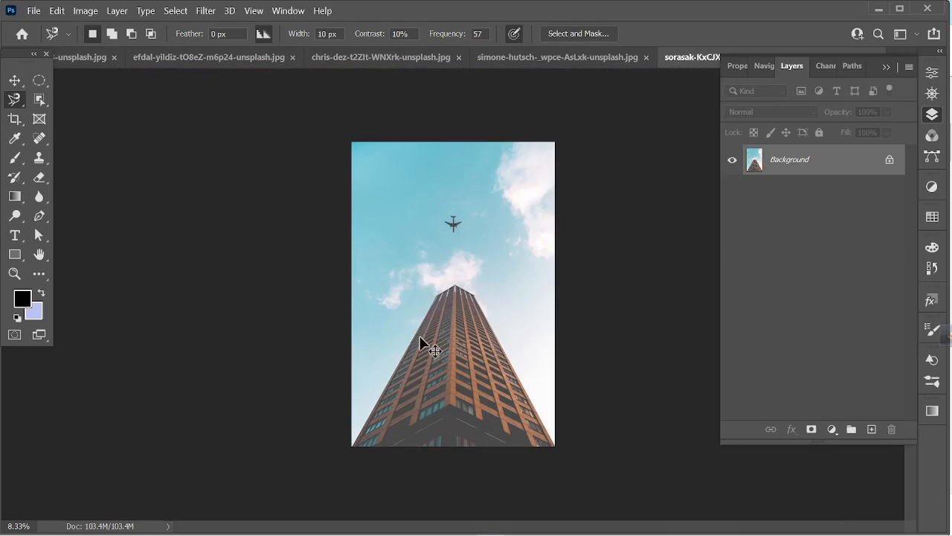
Try to trace the brown tower's left edge freehand with the Lasso tool, starting at its base, and clear the selection
{"action": "key", "text": "ctrl+0"}
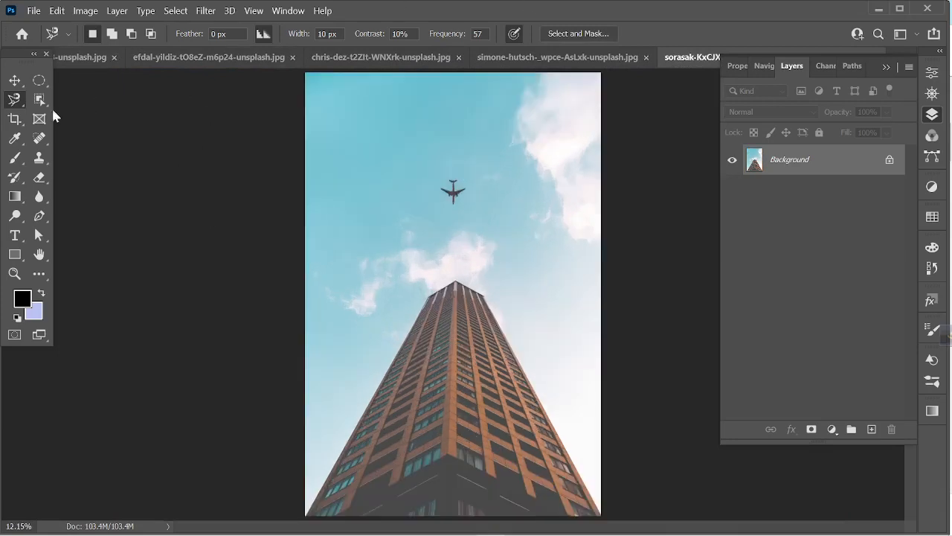
{"action": "right_click", "coordinate": [14, 97]}
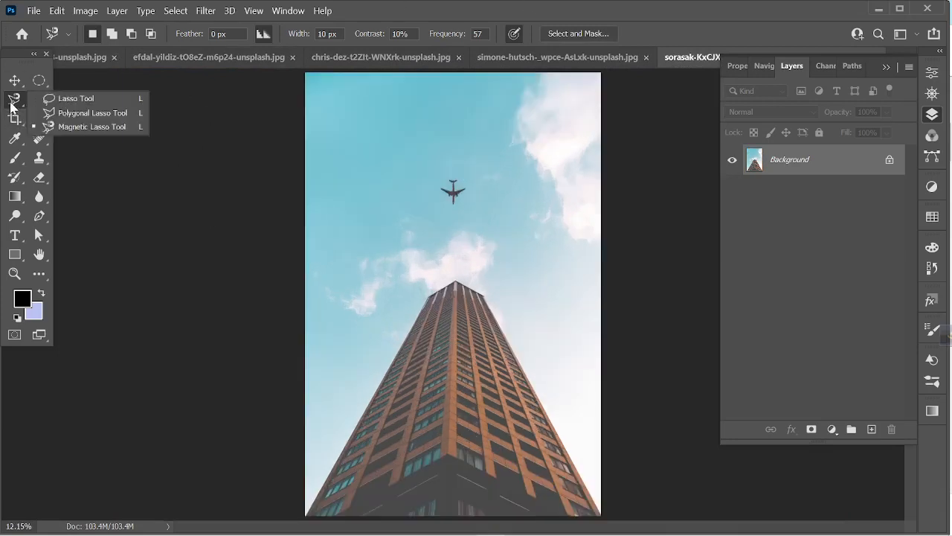
{"action": "left_click", "coordinate": [93, 102]}
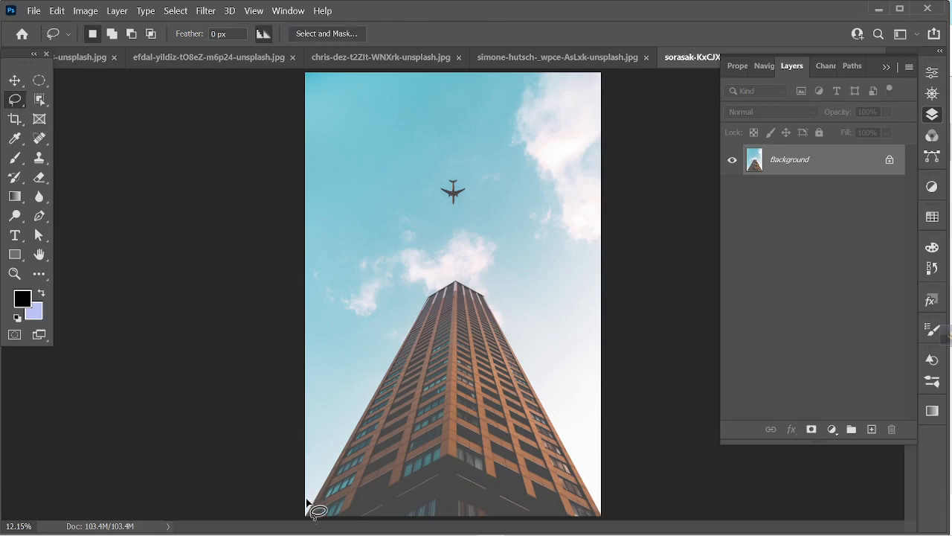
{"action": "left_click_drag", "start_coordinate": [308, 514], "coordinate": [337, 462]}
{"action": "scroll", "coordinate": [341, 461], "scroll_direction": "up", "scroll_amount": 5}
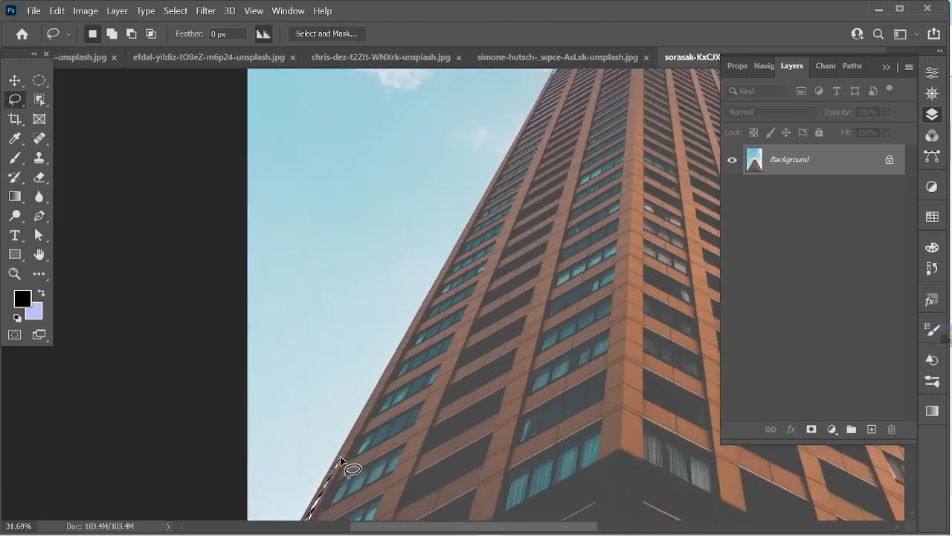
{"action": "mouse_move", "coordinate": [335, 442]}
{"action": "left_mouse_down"}
{"action": "mouse_move", "coordinate": [352, 423]}
{"action": "mouse_move", "coordinate": [367, 433]}
{"action": "mouse_move", "coordinate": [297, 425]}
{"action": "mouse_move", "coordinate": [263, 472]}
{"action": "mouse_move", "coordinate": [232, 483]}
{"action": "mouse_move", "coordinate": [234, 514]}
{"action": "mouse_move", "coordinate": [229, 497]}
{"action": "mouse_move", "coordinate": [297, 384]}
{"action": "left_mouse_up"}
{"action": "scroll", "coordinate": [421, 442], "scroll_direction": "down", "scroll_amount": 6}
{"action": "scroll", "coordinate": [300, 433], "scroll_direction": "up", "scroll_amount": 5}
{"action": "left_click_drag", "start_coordinate": [317, 348], "coordinate": [346, 291]}
{"action": "left_click_drag", "start_coordinate": [371, 243], "coordinate": [384, 221]}
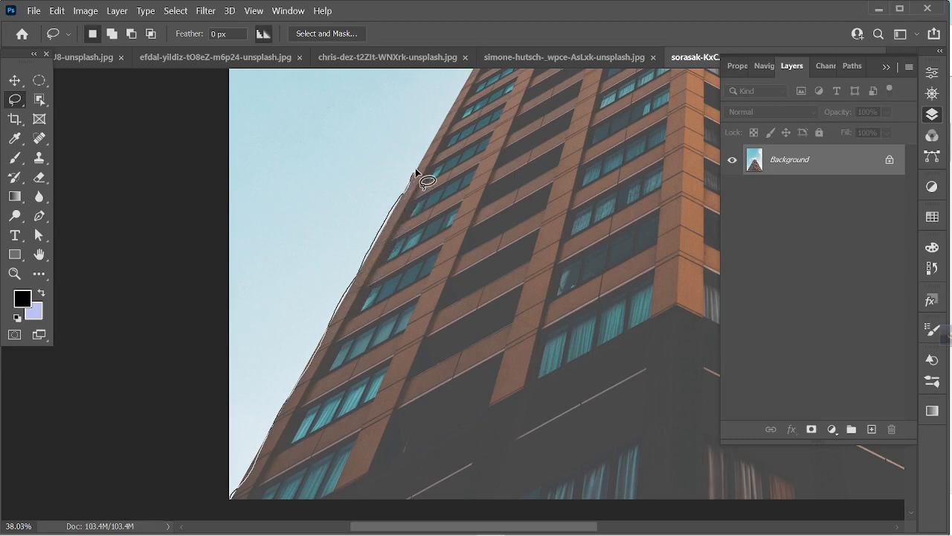
{"action": "mouse_move", "coordinate": [421, 162]}
{"action": "left_mouse_down"}
{"action": "mouse_move", "coordinate": [380, 271]}
{"action": "mouse_move", "coordinate": [443, 264]}
{"action": "left_mouse_up"}
{"action": "scroll", "coordinate": [383, 274], "scroll_direction": "up", "scroll_amount": 3}
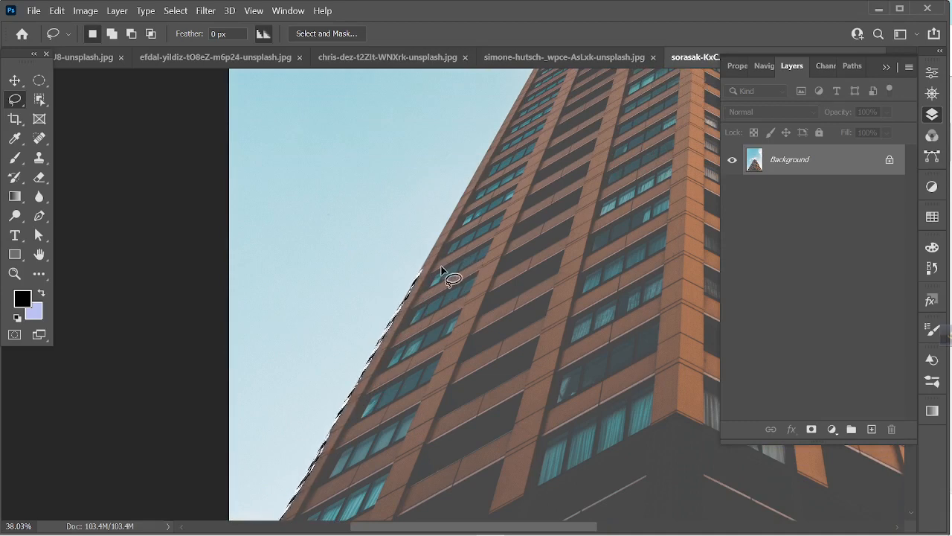
{"action": "left_click", "coordinate": [440, 265]}
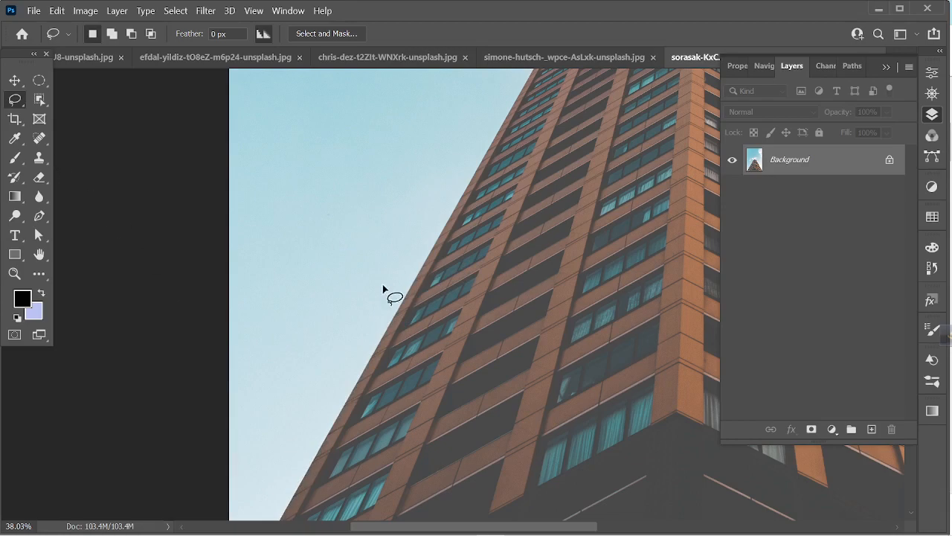
Draw an irregular straight-sided selection in the sky beside the airplane with the Polygonal Lasso tool and deselect it
{"action": "key", "text": "ctrl+0"}
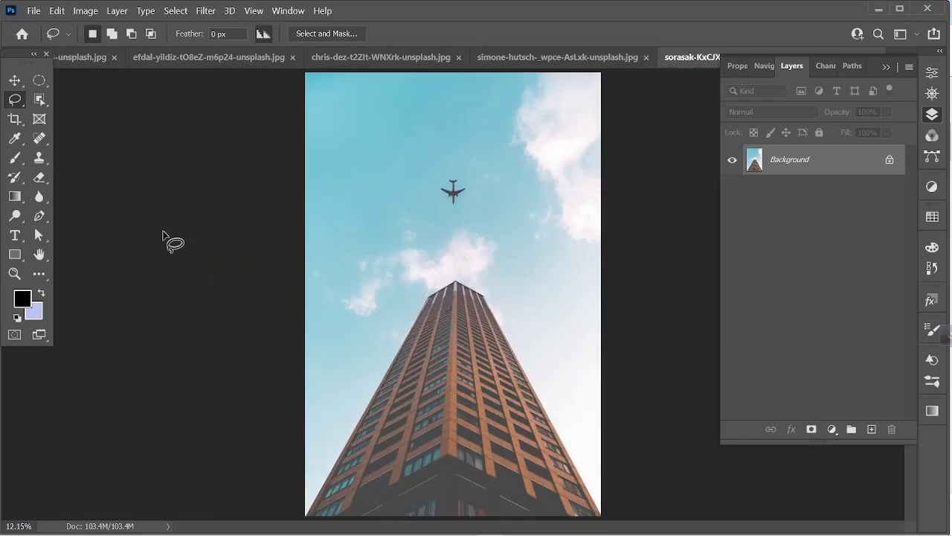
{"action": "right_click", "coordinate": [14, 96]}
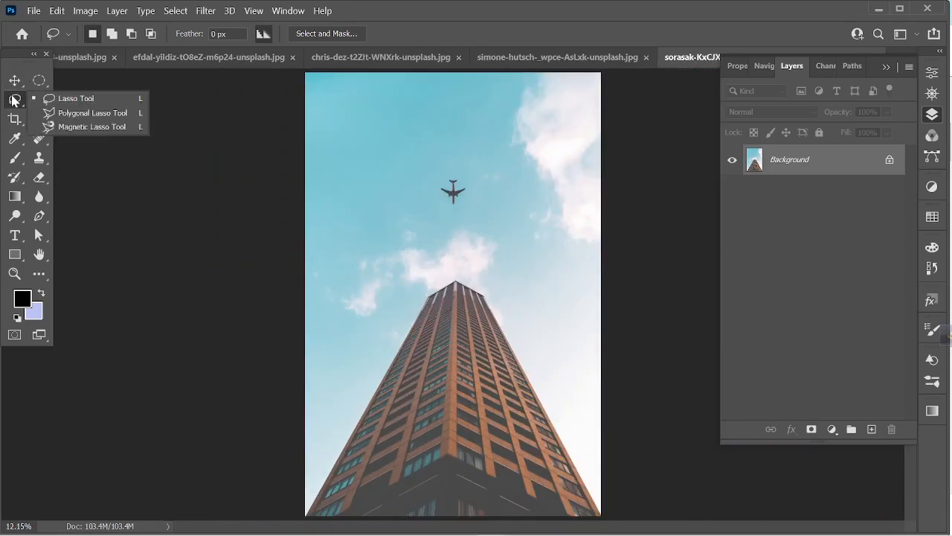
{"action": "left_click", "coordinate": [84, 113]}
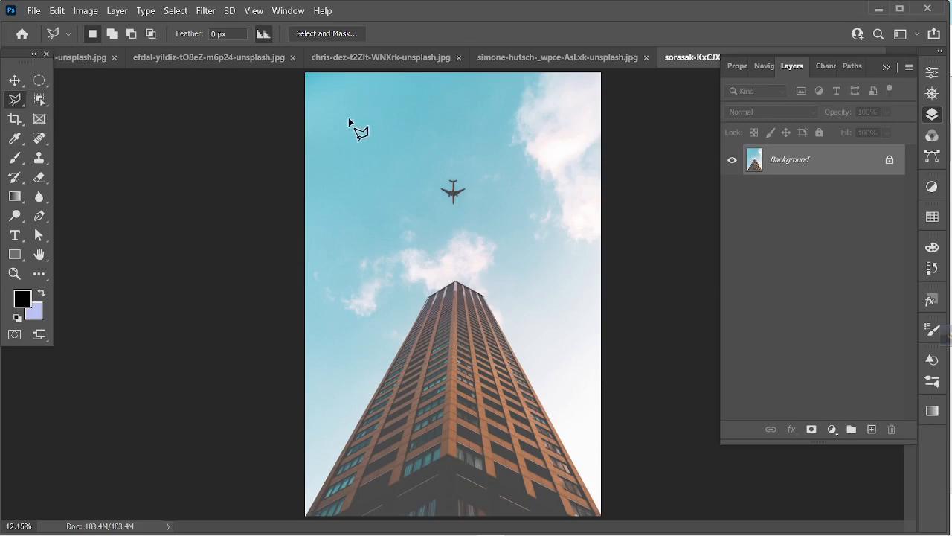
{"action": "left_click", "coordinate": [476, 104]}
{"action": "left_click", "coordinate": [567, 163]}
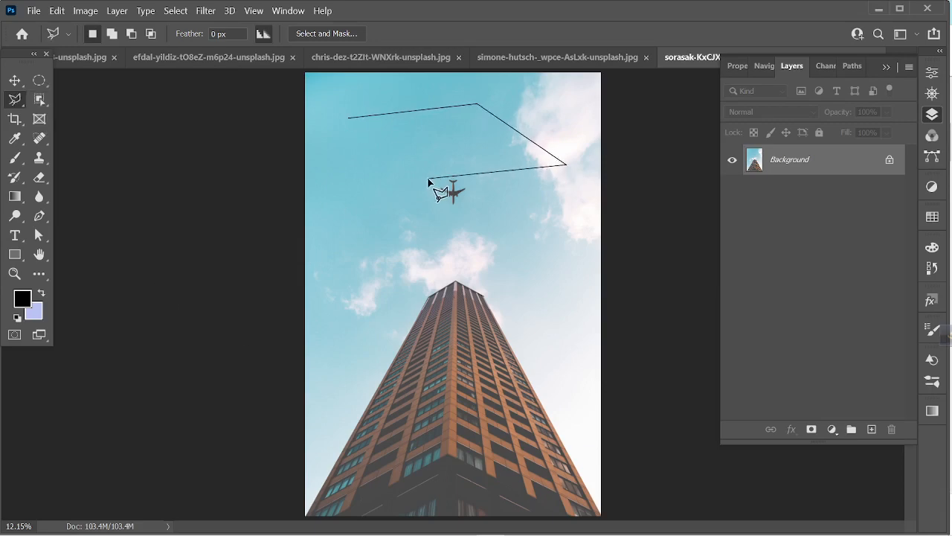
{"action": "left_click", "coordinate": [329, 244]}
{"action": "left_click", "coordinate": [339, 156]}
{"action": "left_click", "coordinate": [312, 121]}
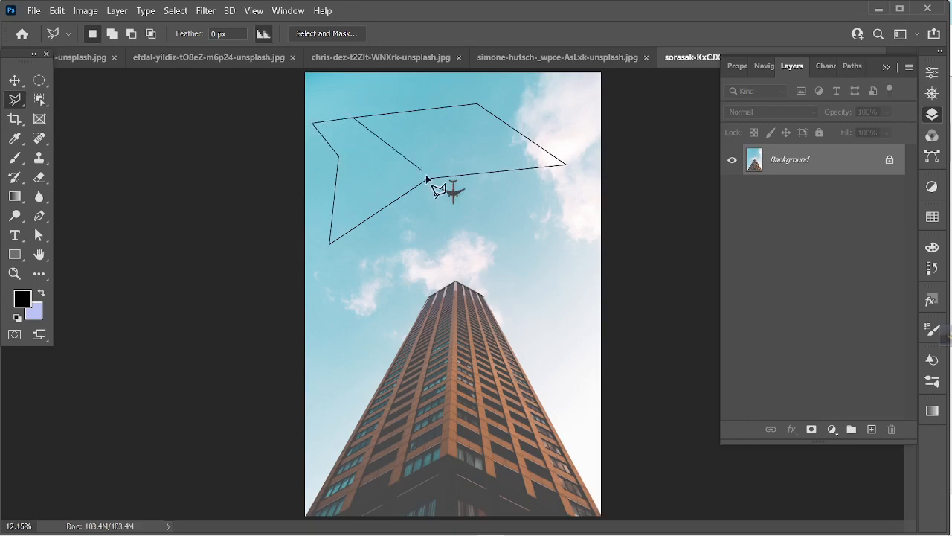
{"action": "left_click", "coordinate": [351, 120]}
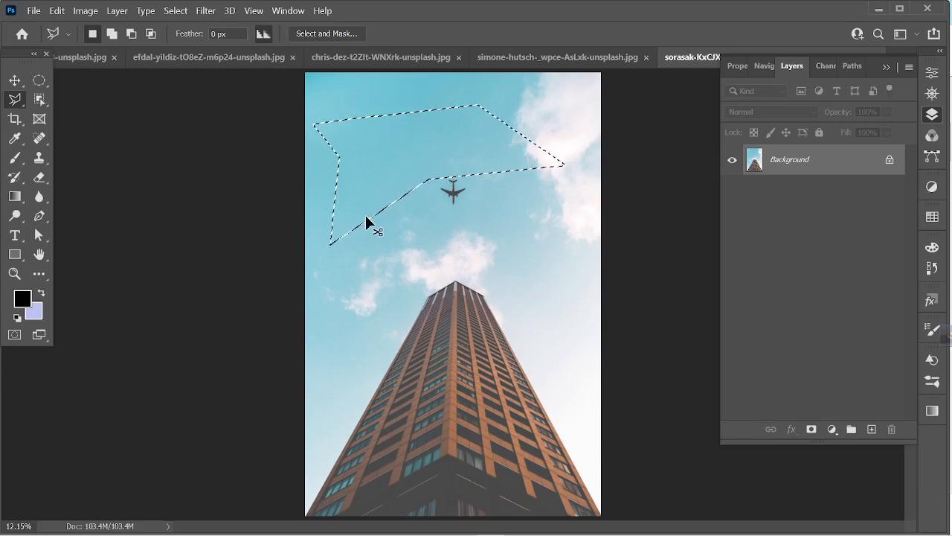
{"action": "key", "text": "ctrl+d"}
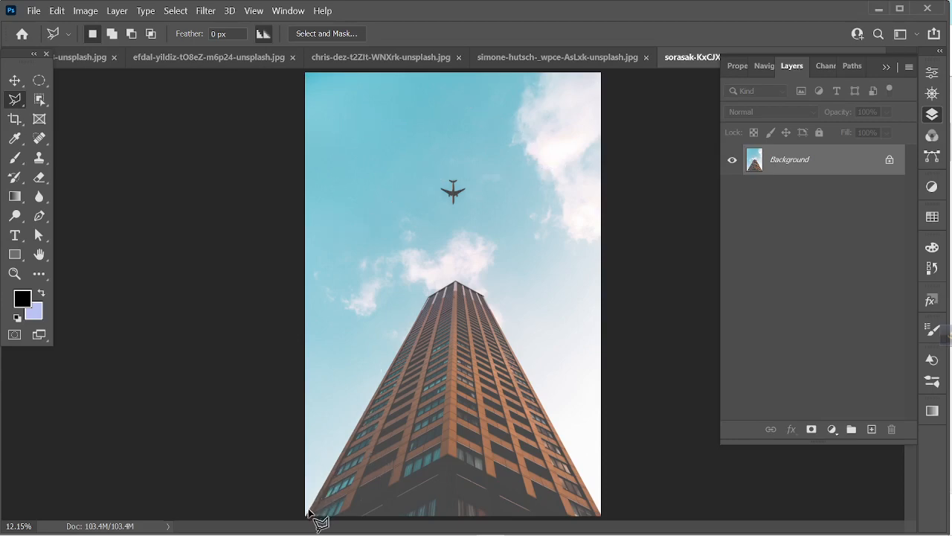
Select the whole brown tower by placing Polygonal Lasso points at its corners and closing the path at its lower-left corner
{"action": "left_click", "coordinate": [430, 297]}
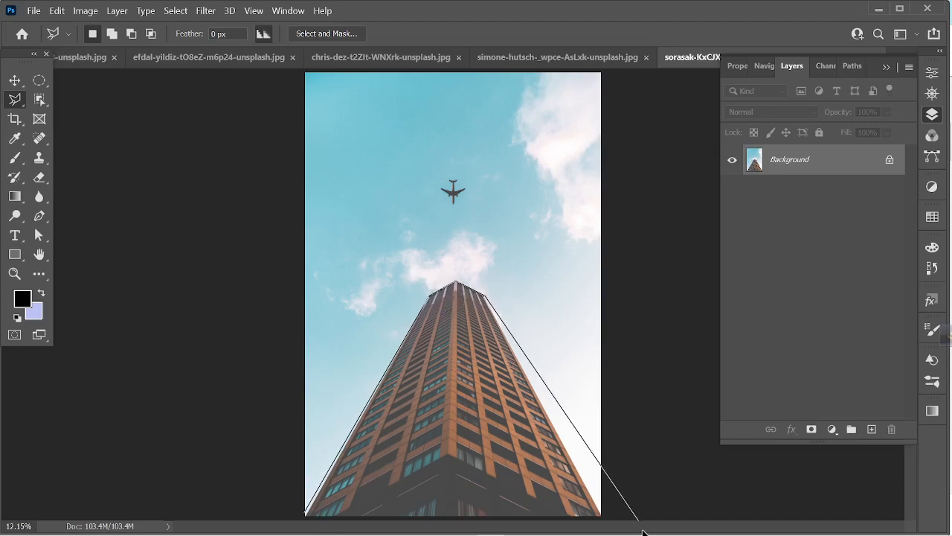
{"action": "left_click", "coordinate": [601, 514]}
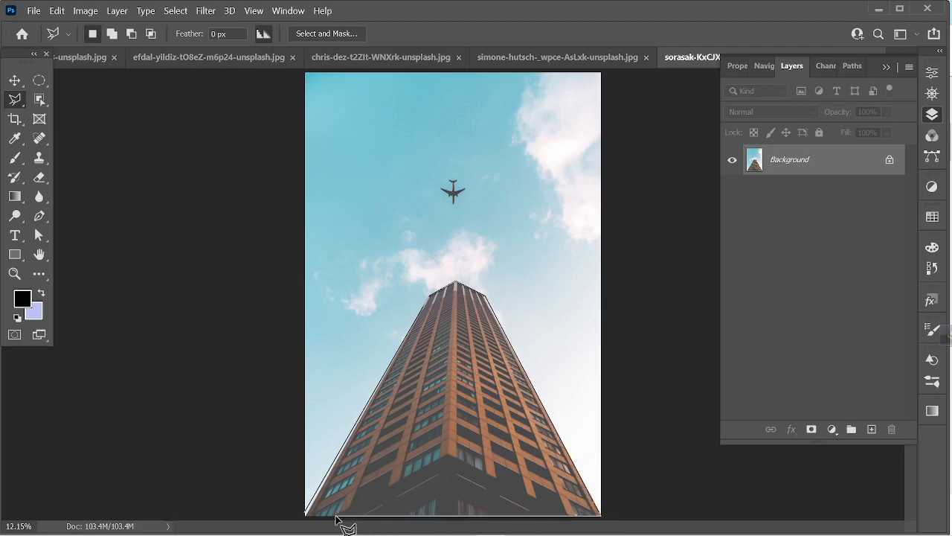
{"action": "left_click", "coordinate": [307, 524]}
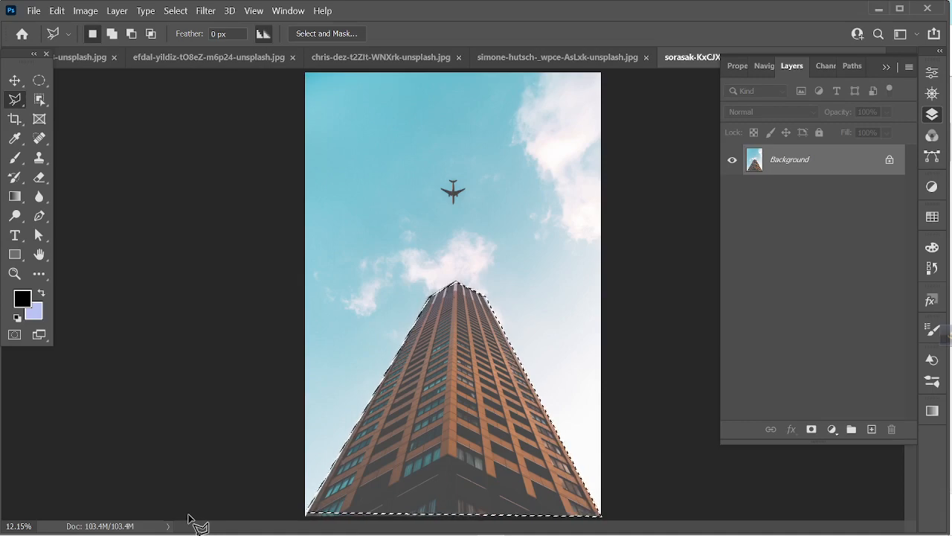
Copy the selected tower to a new layer, briefly hide the Background layer to check the cutout, and delete the copied layer
{"action": "key", "text": "ctrl+j"}
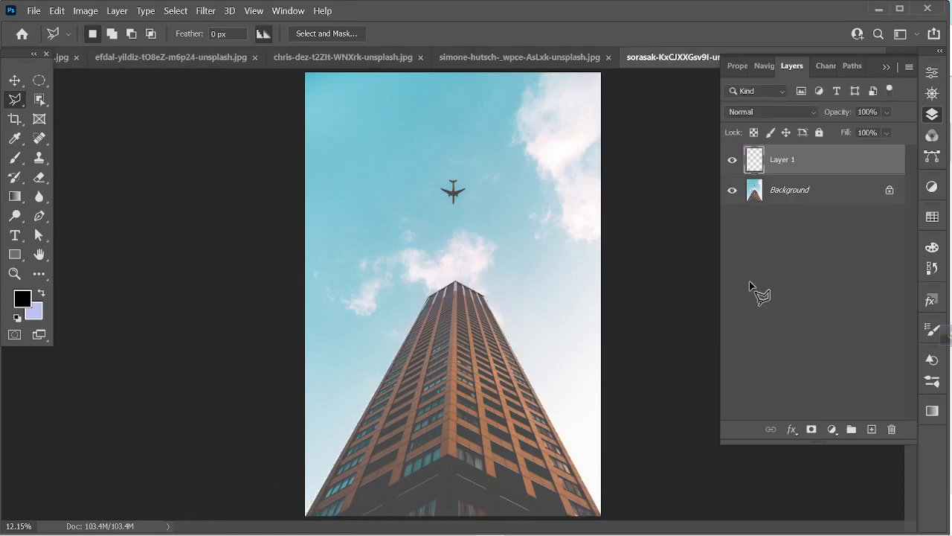
{"action": "left_click", "coordinate": [739, 192]}
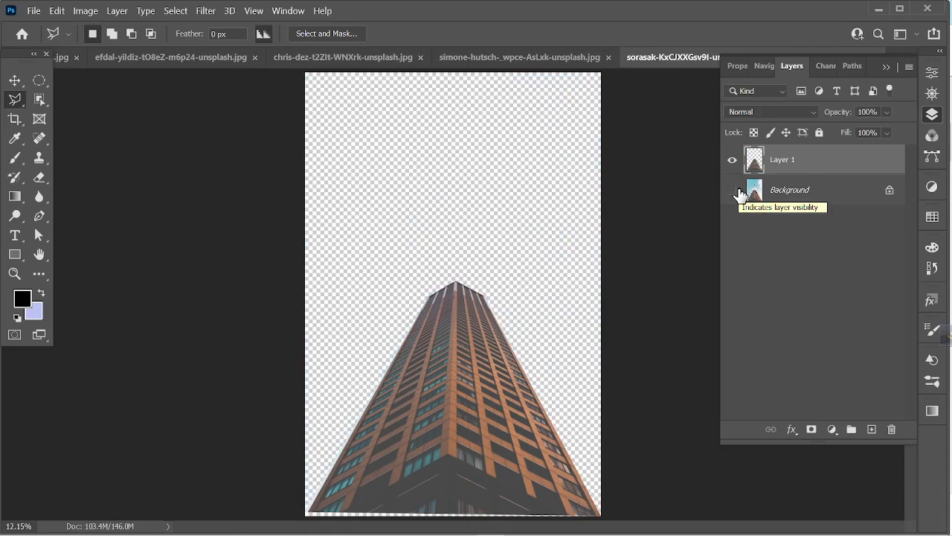
{"action": "left_click", "coordinate": [739, 192]}
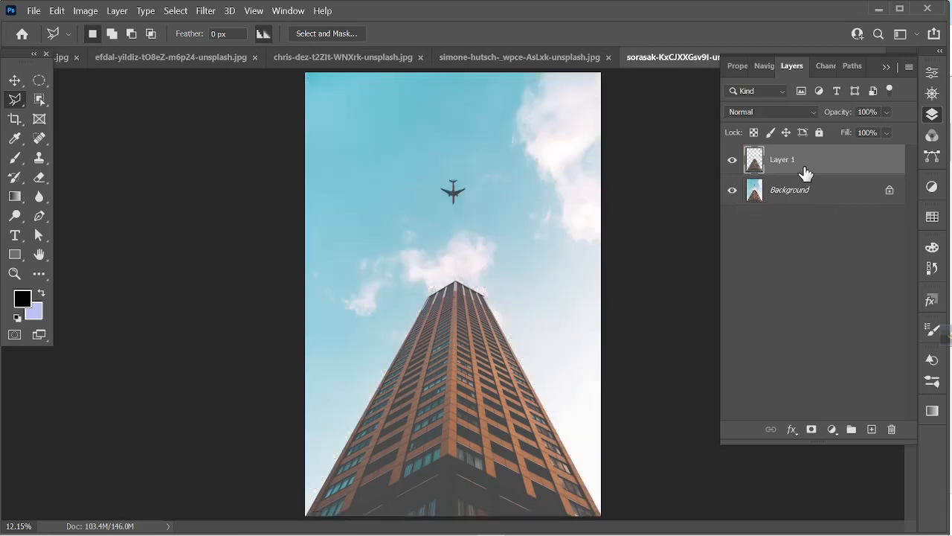
{"action": "left_click_drag", "start_coordinate": [806, 172], "coordinate": [891, 430]}
Trace the brown tower with the Magnetic Lasso tool from its lower-left corner, close the path, and deselect it
{"action": "right_click", "coordinate": [15, 99]}
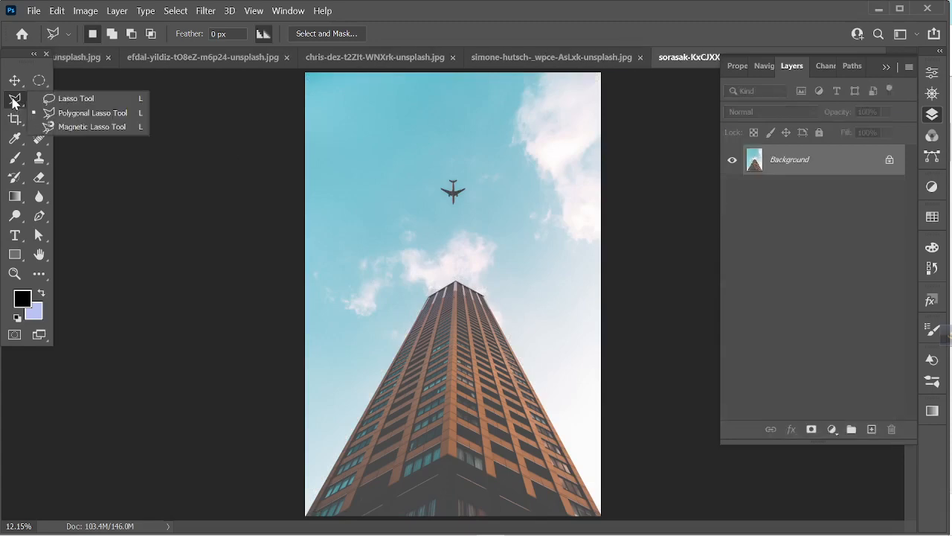
{"action": "left_click", "coordinate": [87, 127]}
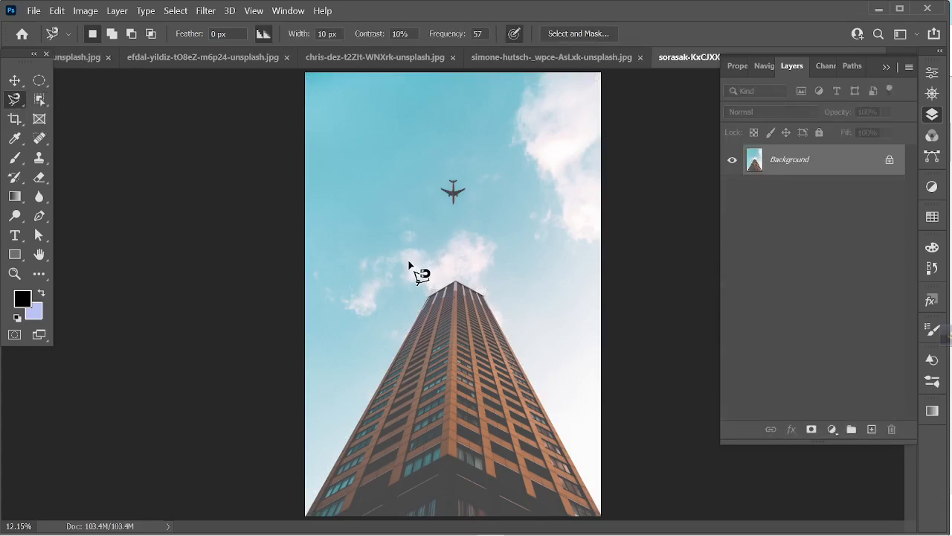
{"action": "left_click", "coordinate": [306, 514]}
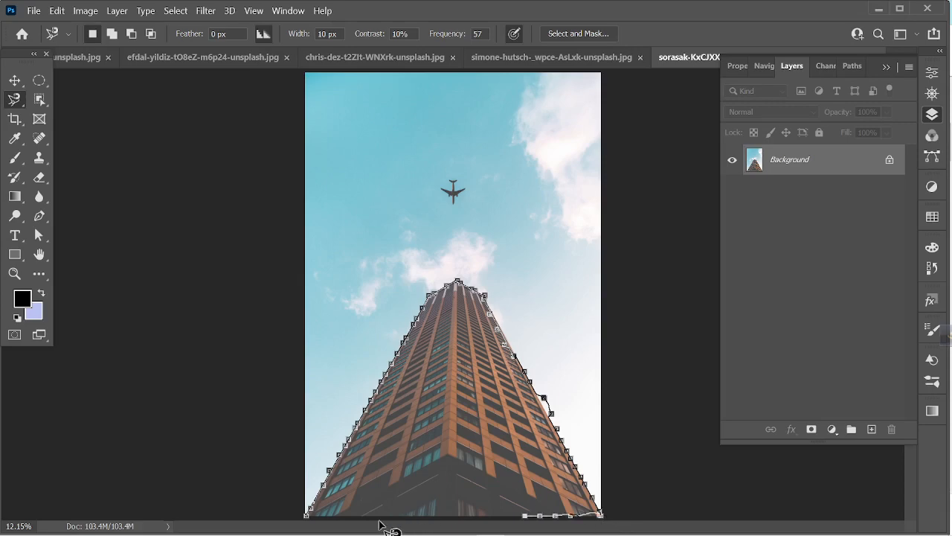
{"action": "double_click", "coordinate": [575, 411]}
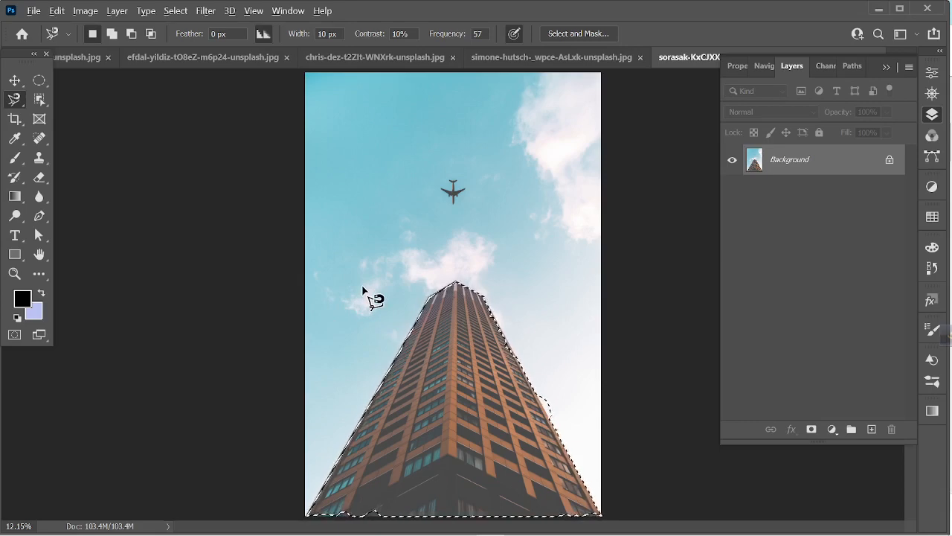
{"action": "key", "text": "alt"}
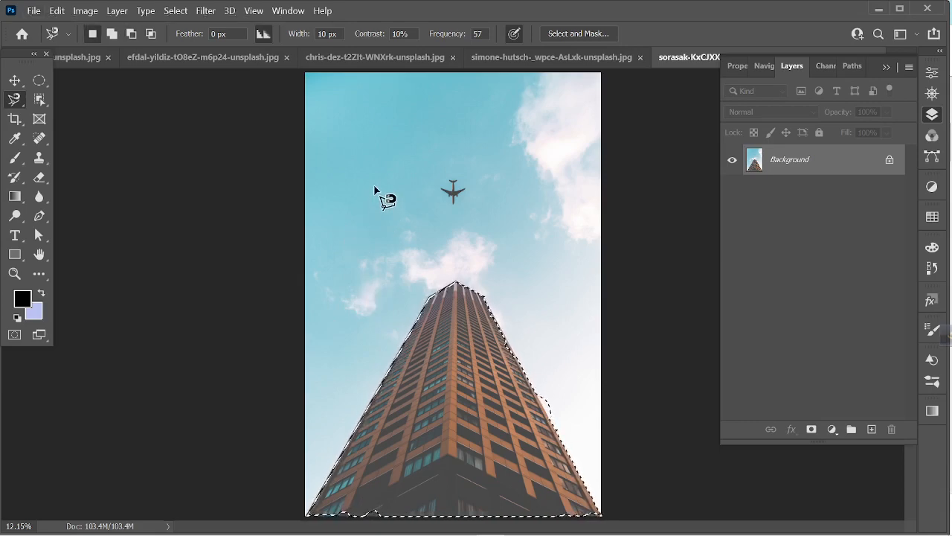
{"action": "key", "text": "alt"}
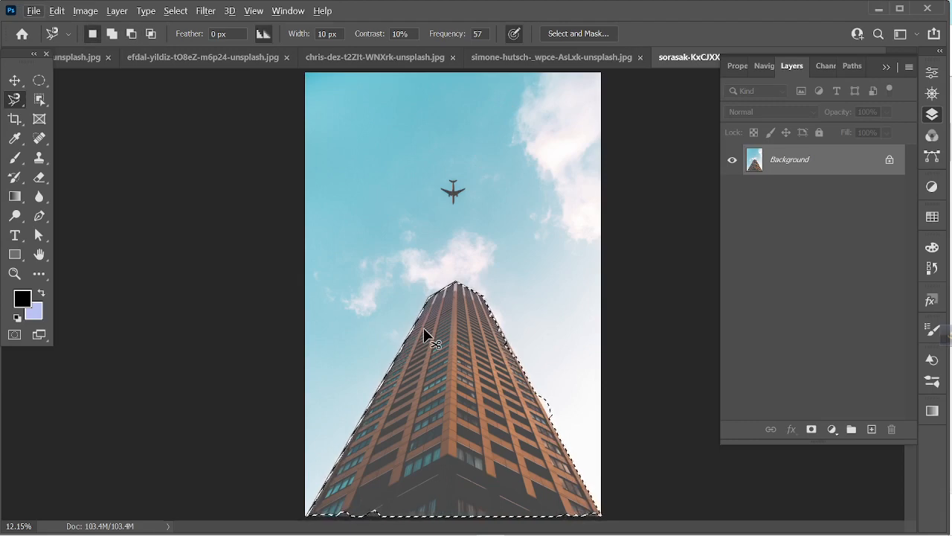
{"action": "key", "text": "ctrl+d"}
Select the whole brown tower again with the Polygonal Lasso tool, placing points at its corners, and deselect it
{"action": "right_click", "coordinate": [20, 108]}
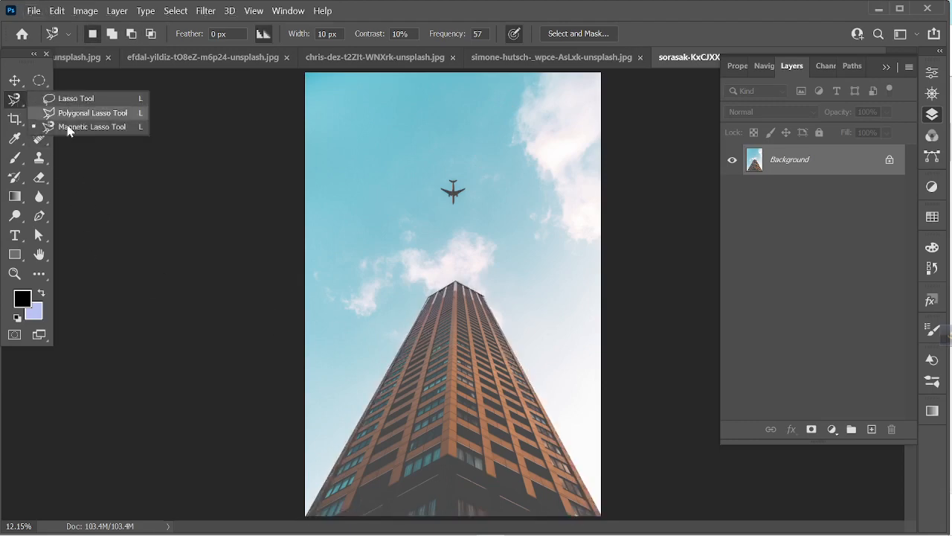
{"action": "left_click", "coordinate": [89, 112]}
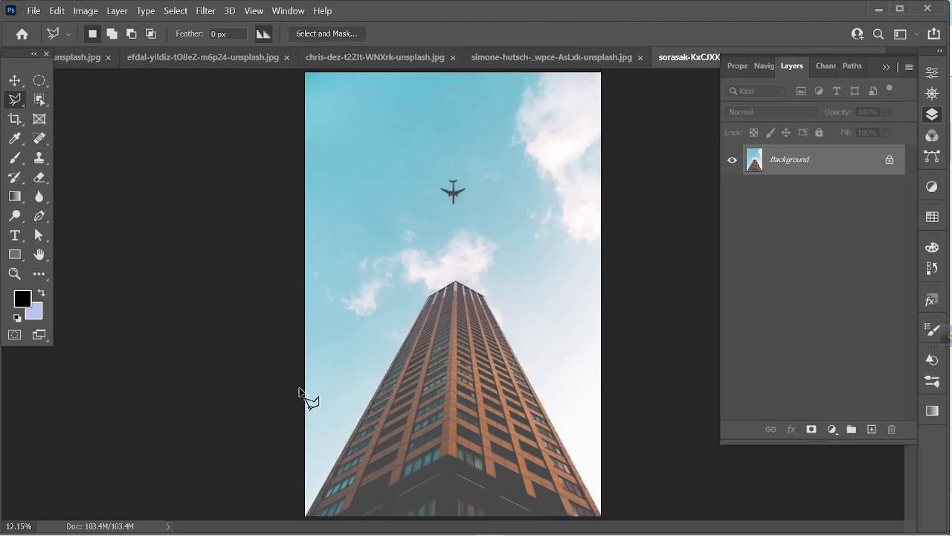
{"action": "left_click", "coordinate": [309, 512]}
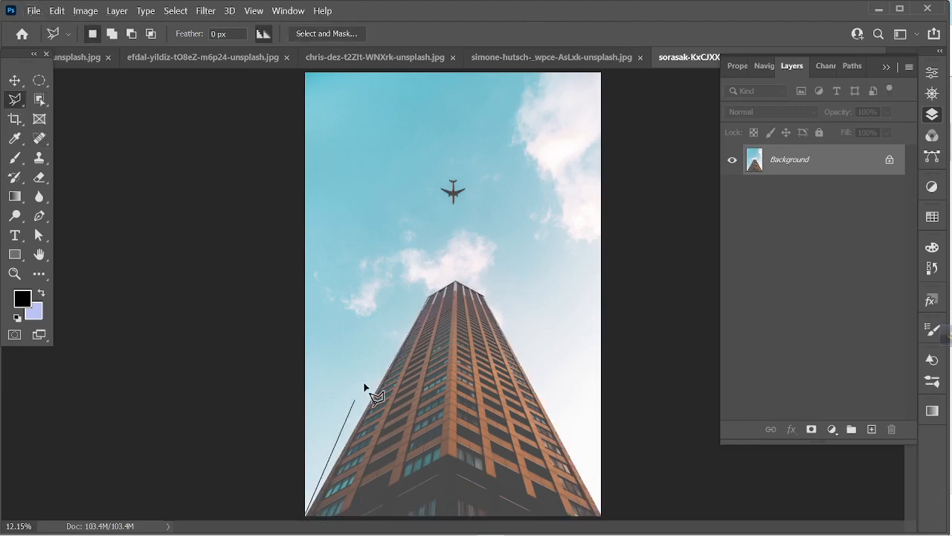
{"action": "left_click", "coordinate": [459, 282]}
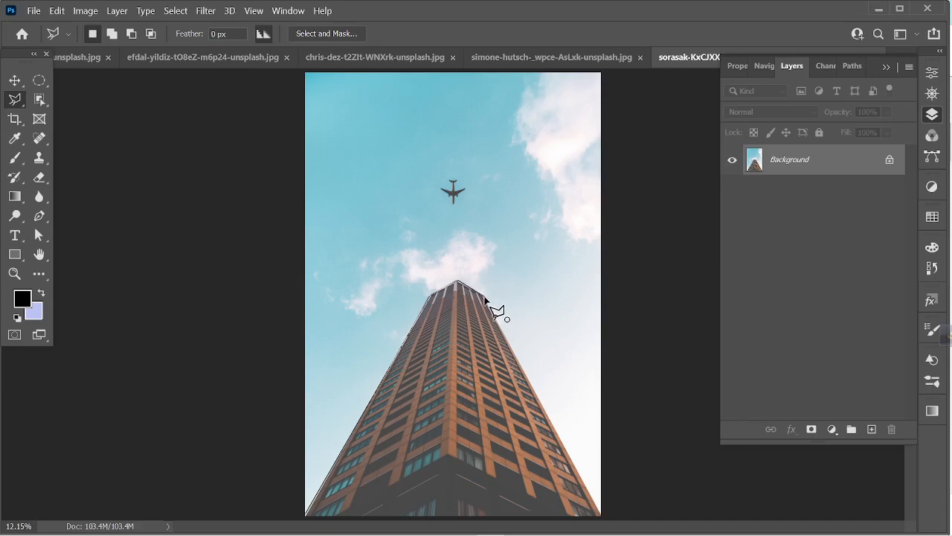
{"action": "left_click", "coordinate": [485, 297]}
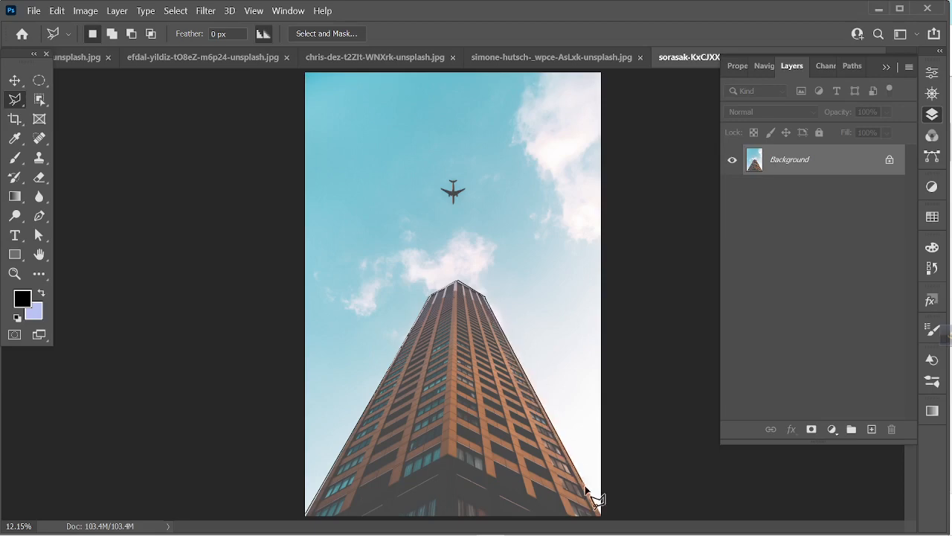
{"action": "left_click", "coordinate": [602, 518]}
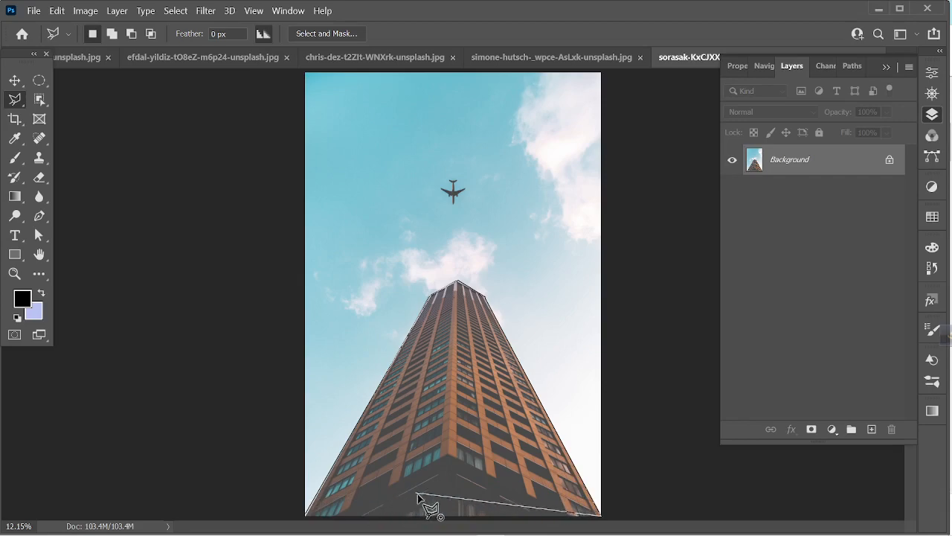
{"action": "left_click", "coordinate": [308, 515]}
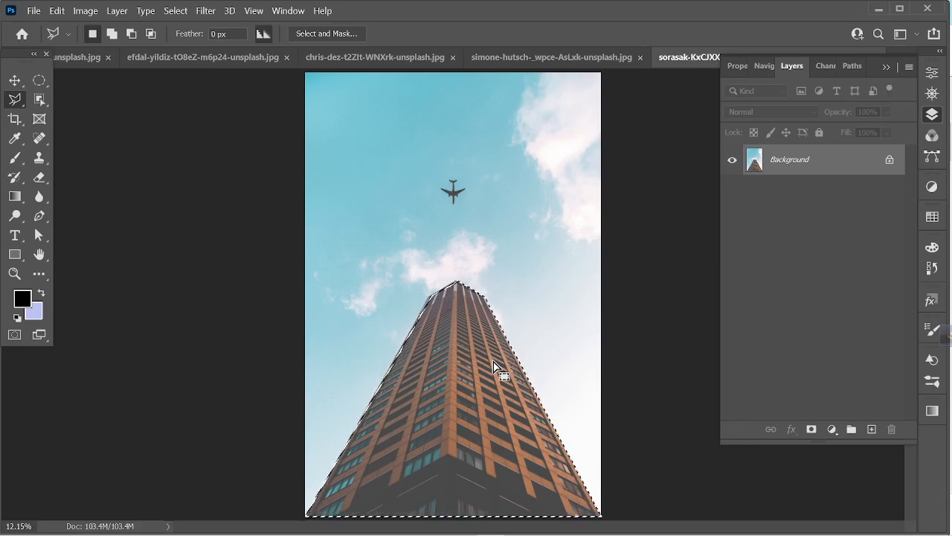
{"action": "key", "text": "ctrl+d"}
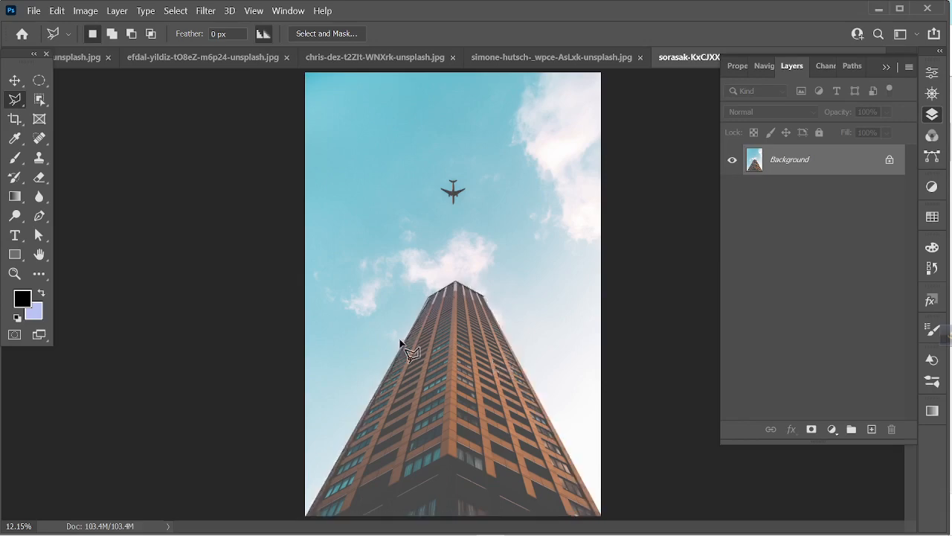
{"action": "left_click", "coordinate": [39, 98]}
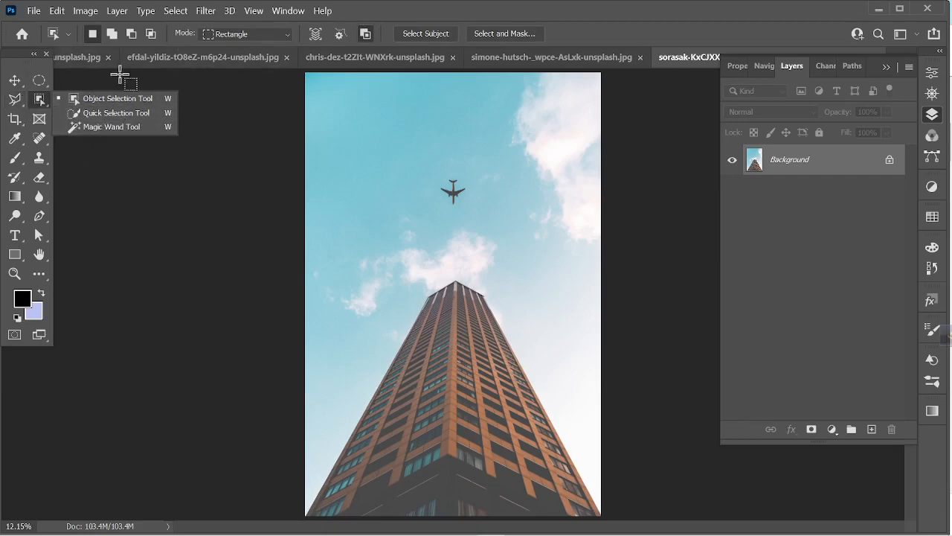
{"action": "left_click", "coordinate": [16, 100]}
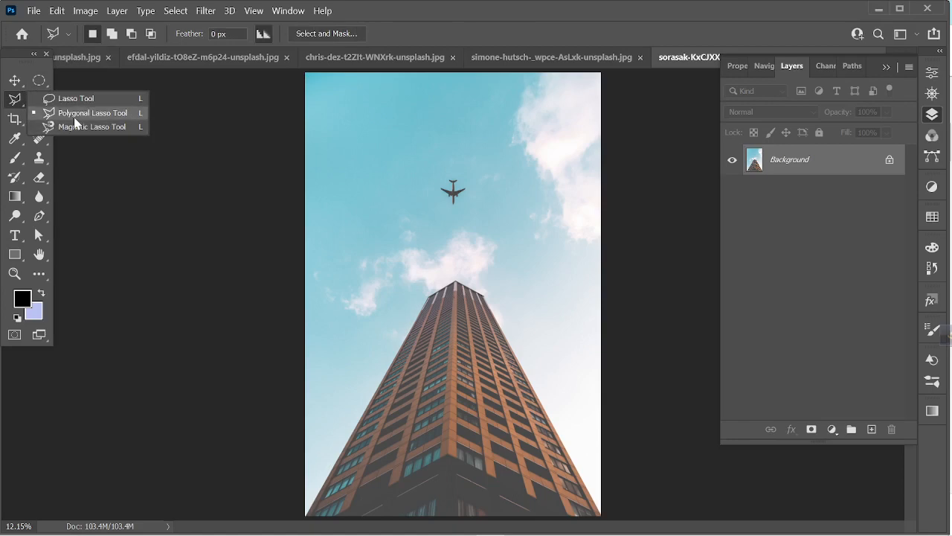
{"action": "left_click", "coordinate": [15, 99]}
{"action": "left_click", "coordinate": [40, 99]}
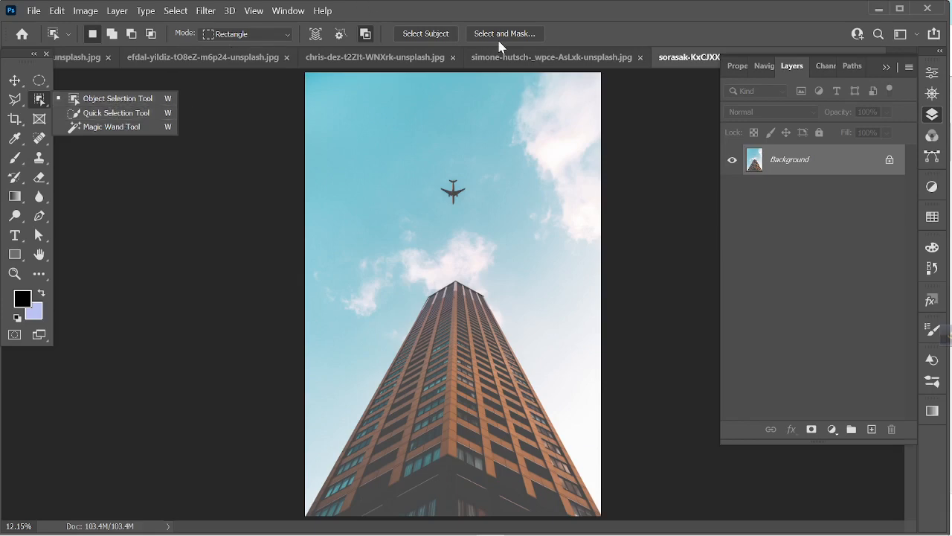
In the simone-hutsch twin-tower photo, select the upper sky with the Magic Wand at tolerance 52 and deselect it
{"action": "left_click", "coordinate": [520, 62]}
{"action": "left_click", "coordinate": [523, 57]}
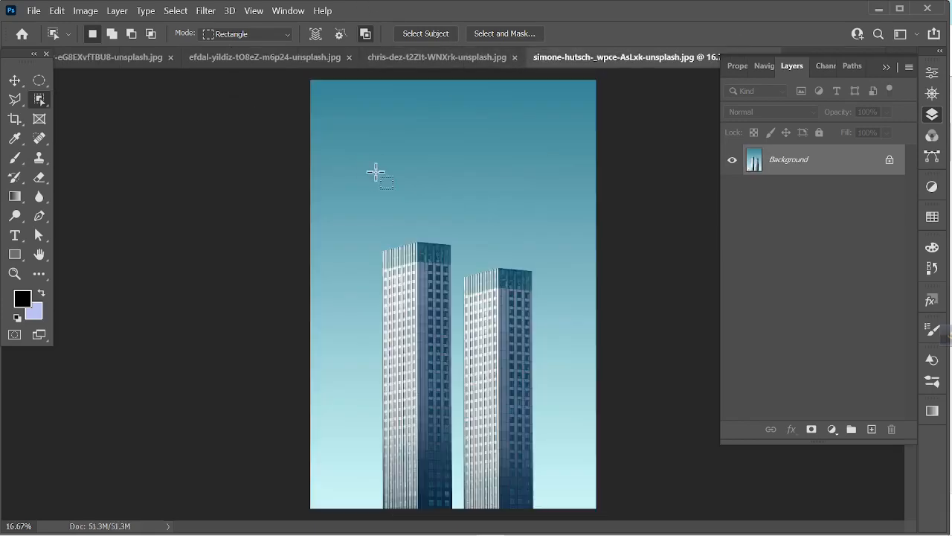
{"action": "right_click", "coordinate": [35, 103]}
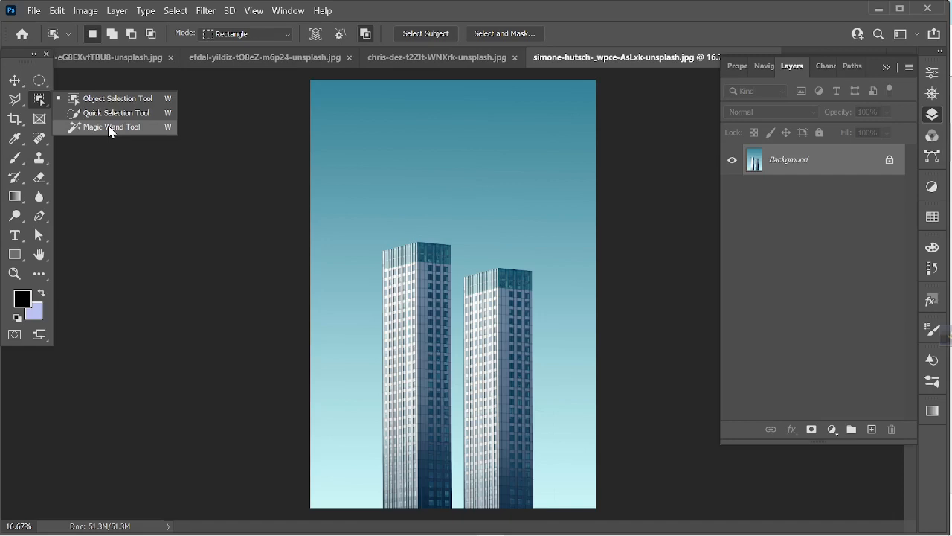
{"action": "left_click", "coordinate": [109, 127]}
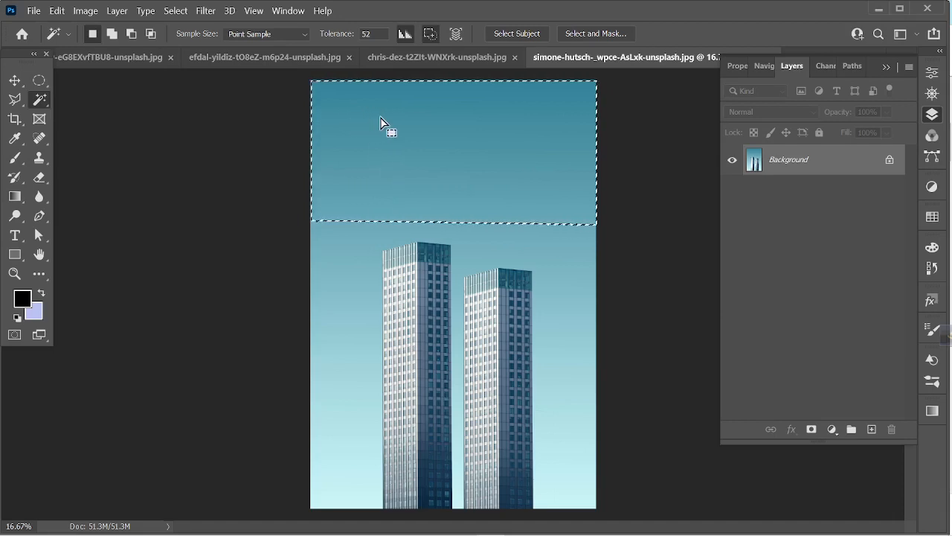
{"action": "key", "text": "ctrl+d"}
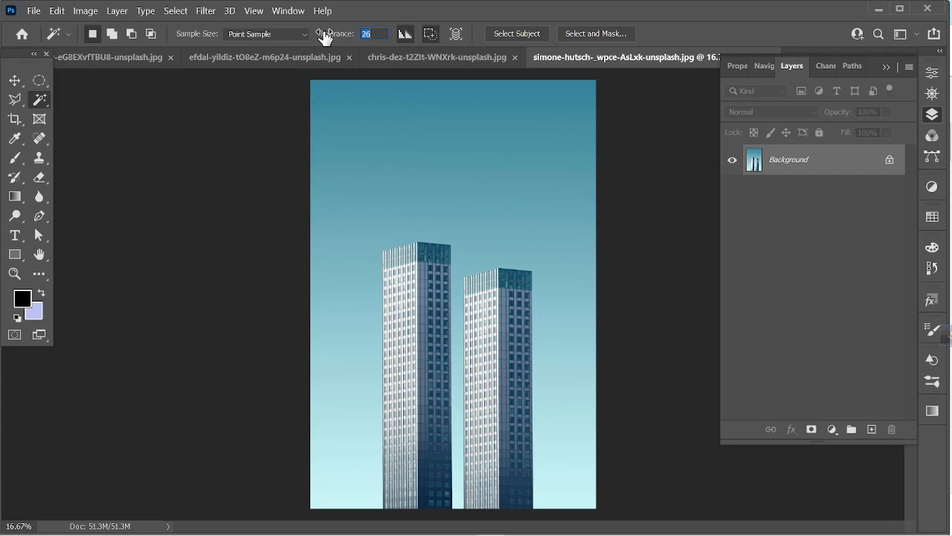
Compare Magic Wand selections of the sky at tolerances 34 and 85, deselecting after each one
{"action": "key", "text": "Return"}
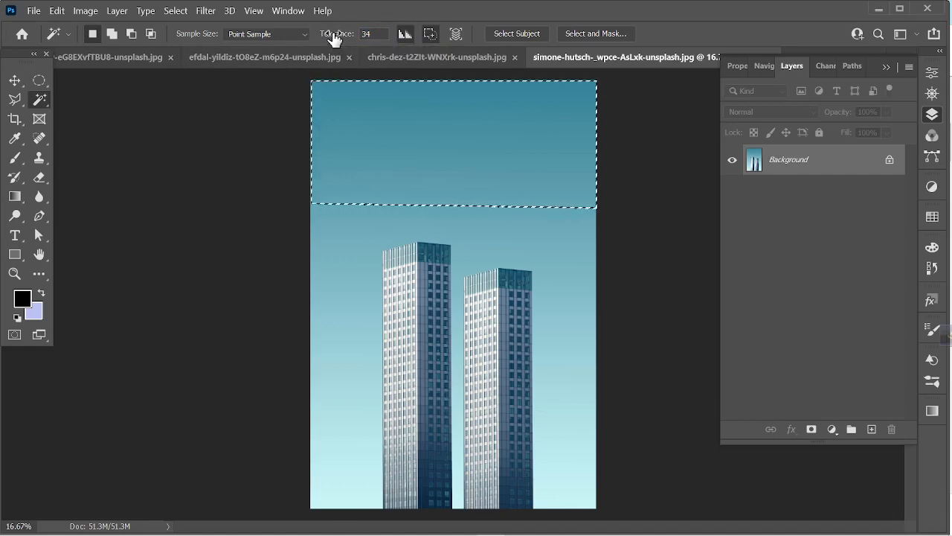
{"action": "key", "text": "ctrl+d"}
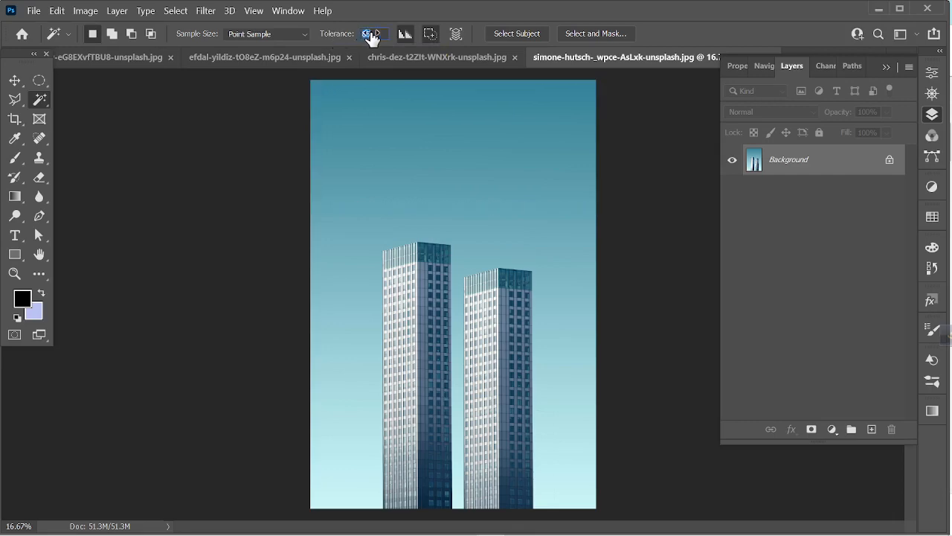
{"action": "left_click", "coordinate": [358, 99]}
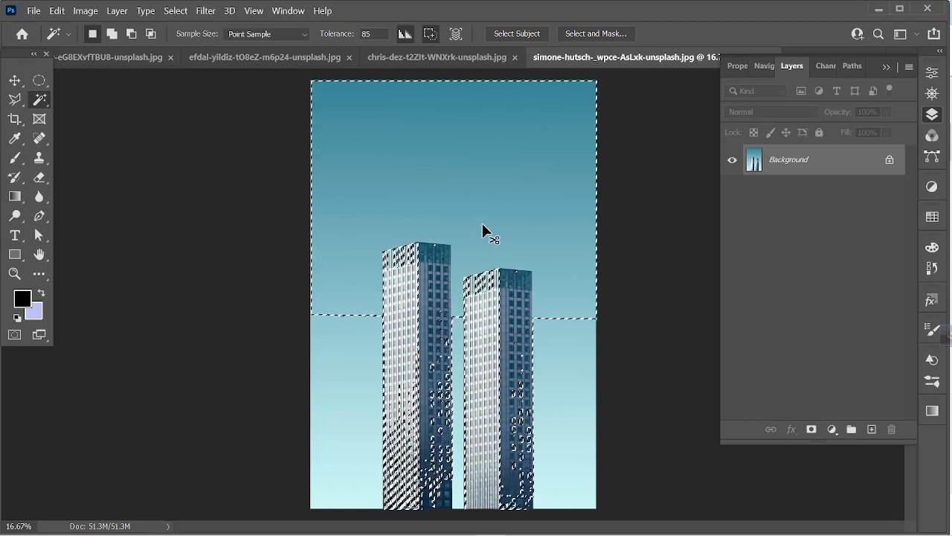
{"action": "key", "text": "ctrl+d"}
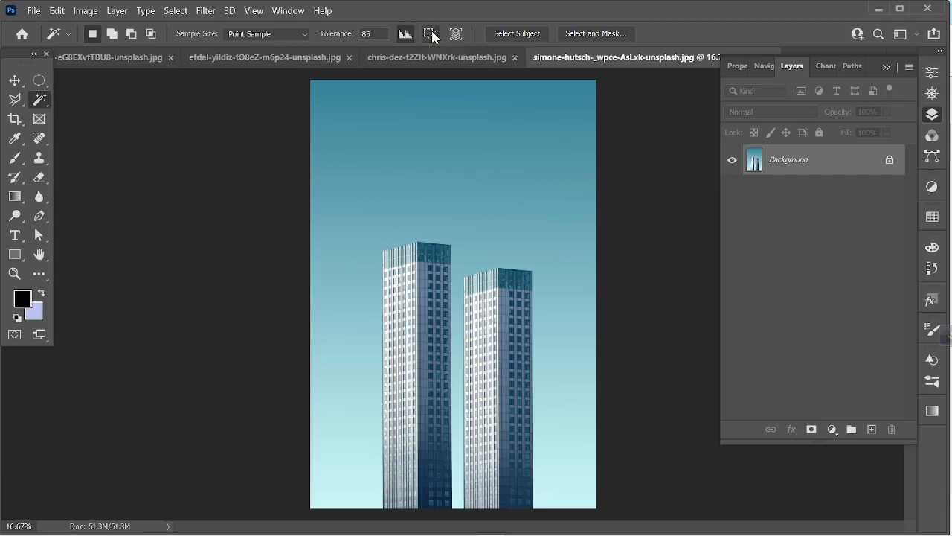
Set the tolerance to 30 and compare Magic Wand sky selections with Contiguous off and on, deselecting each
{"action": "left_click_drag", "start_coordinate": [336, 34], "coordinate": [304, 39]}
{"action": "left_click", "coordinate": [341, 96]}
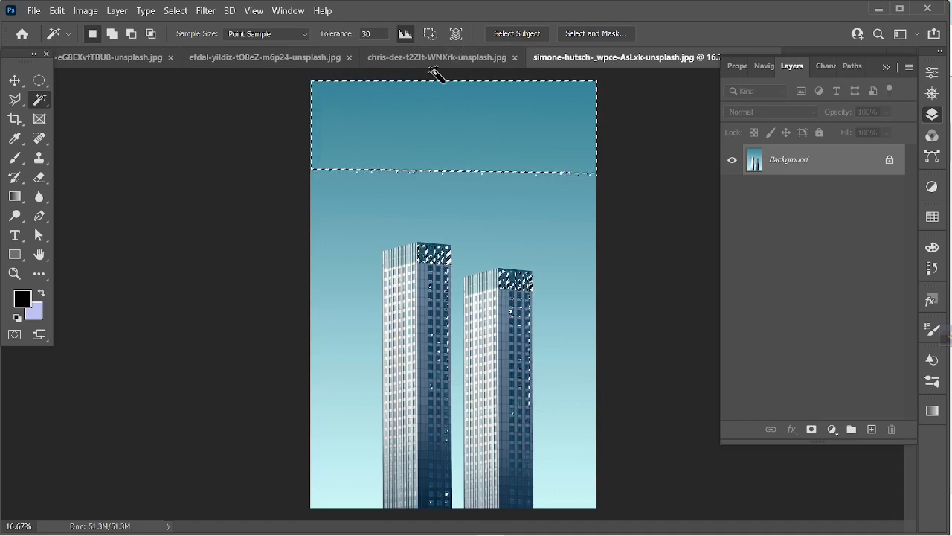
{"action": "key", "text": "ctrl+d"}
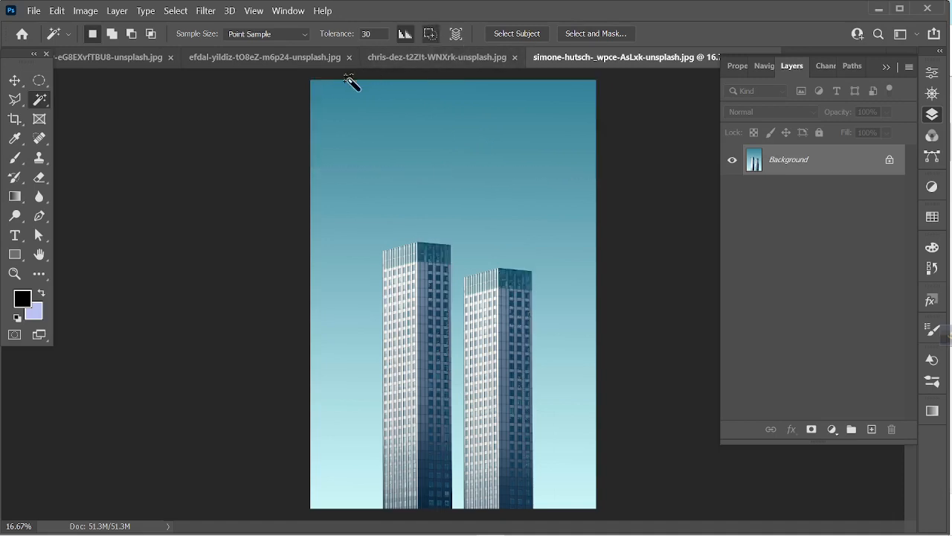
{"action": "left_click", "coordinate": [327, 95]}
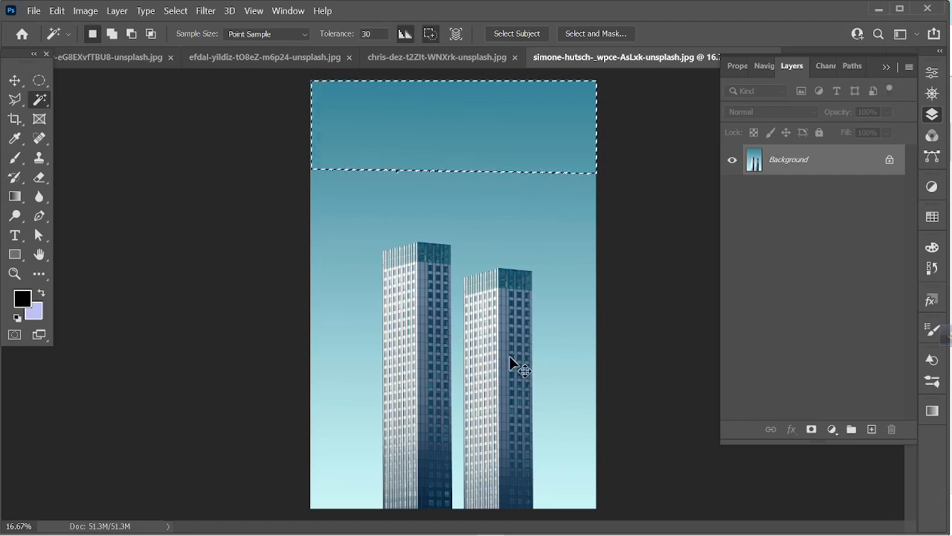
{"action": "key", "text": "ctrl+d"}
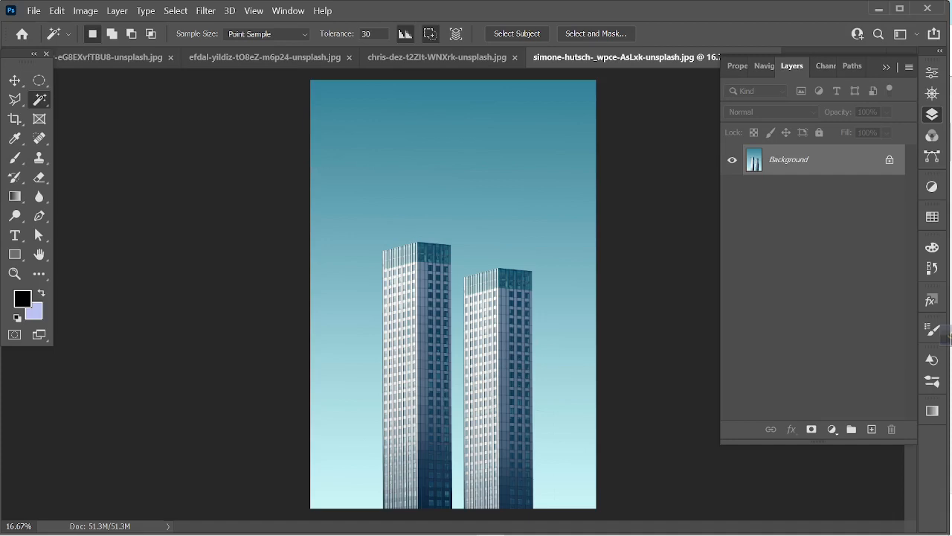
Add an empty layer above the Background, sample the sky on it with the Magic Wand at tolerance 30, and deselect
{"action": "left_click", "coordinate": [871, 430]}
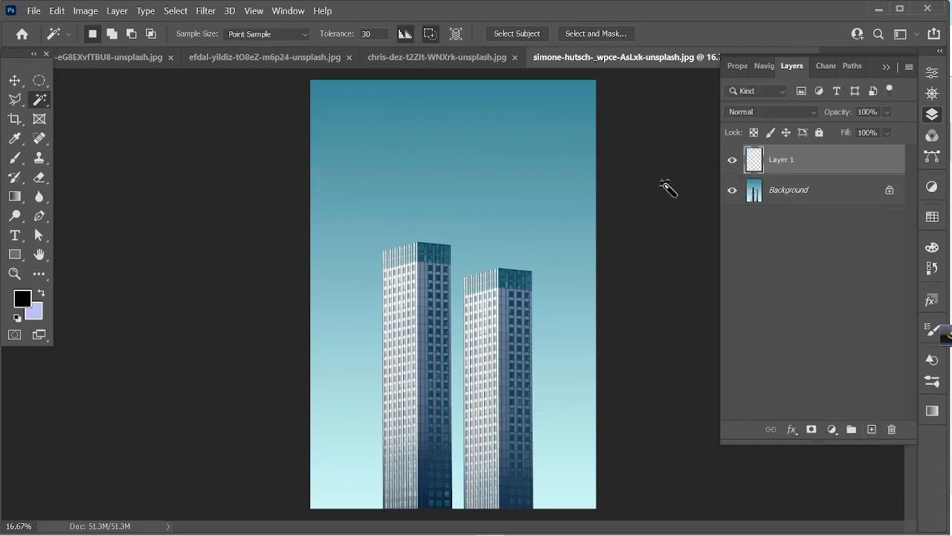
{"action": "left_click", "coordinate": [348, 96]}
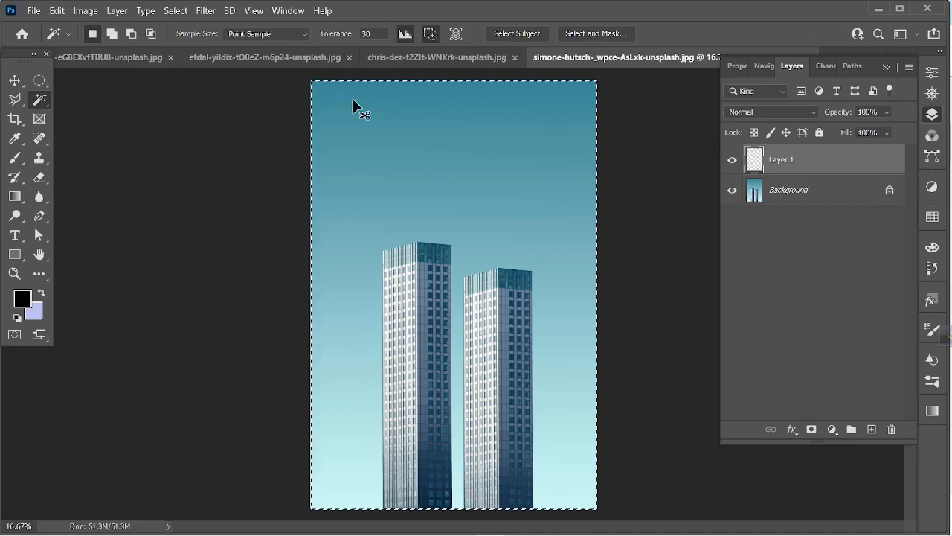
{"action": "left_click", "coordinate": [354, 101]}
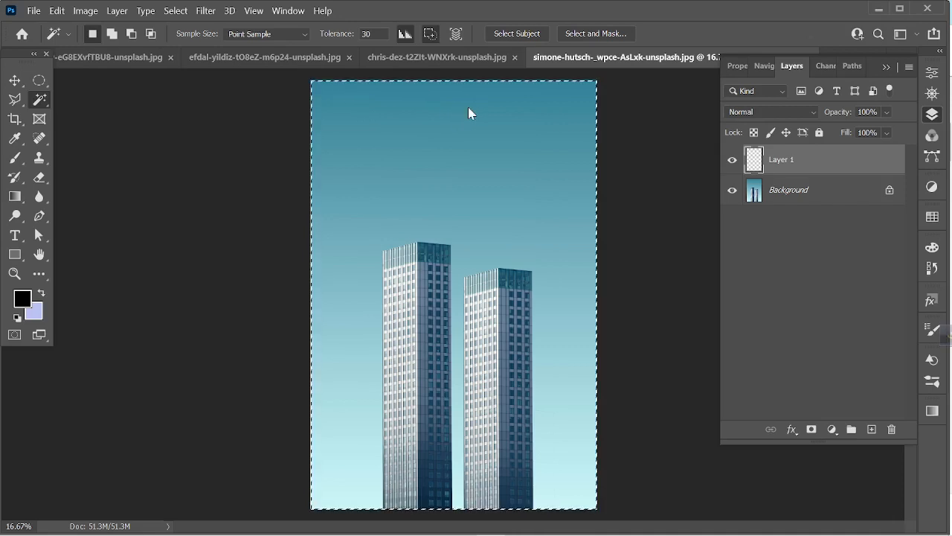
{"action": "key", "text": "ctrl+d"}
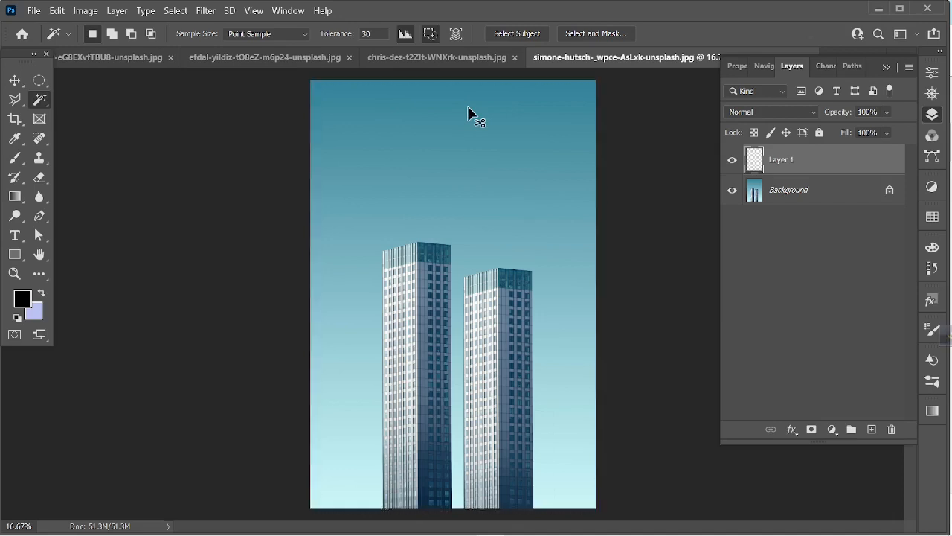
Sample the sky on the empty Layer 1 with the Magic Wand at tolerance 80 and again at 38, deselecting each time
{"action": "left_click_drag", "start_coordinate": [347, 35], "coordinate": [384, 36]}
{"action": "left_click", "coordinate": [410, 104]}
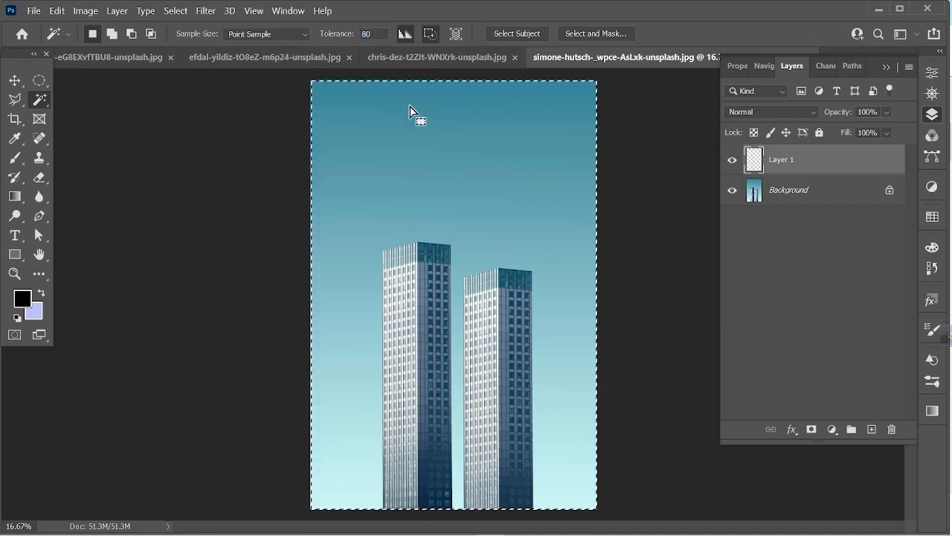
{"action": "key", "text": "ctrl+d"}
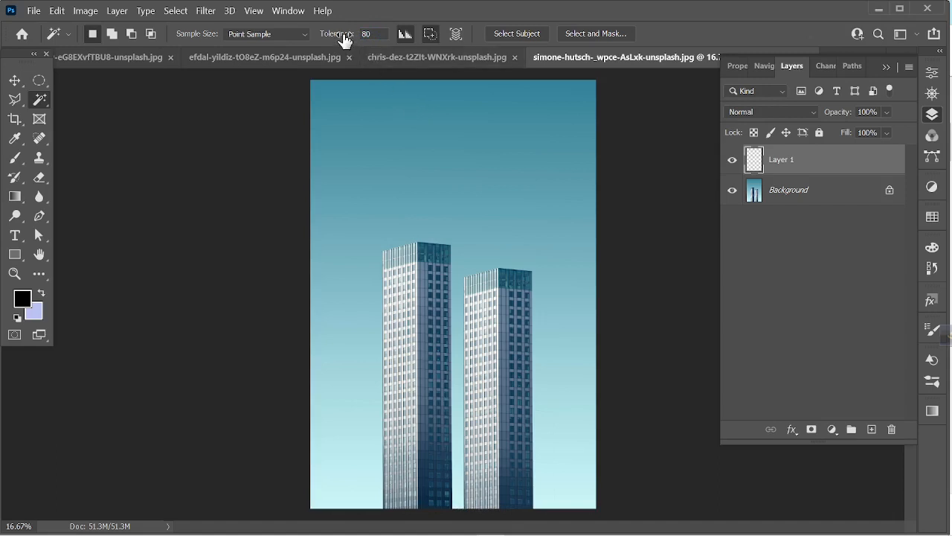
{"action": "left_click_drag", "start_coordinate": [345, 37], "coordinate": [304, 36]}
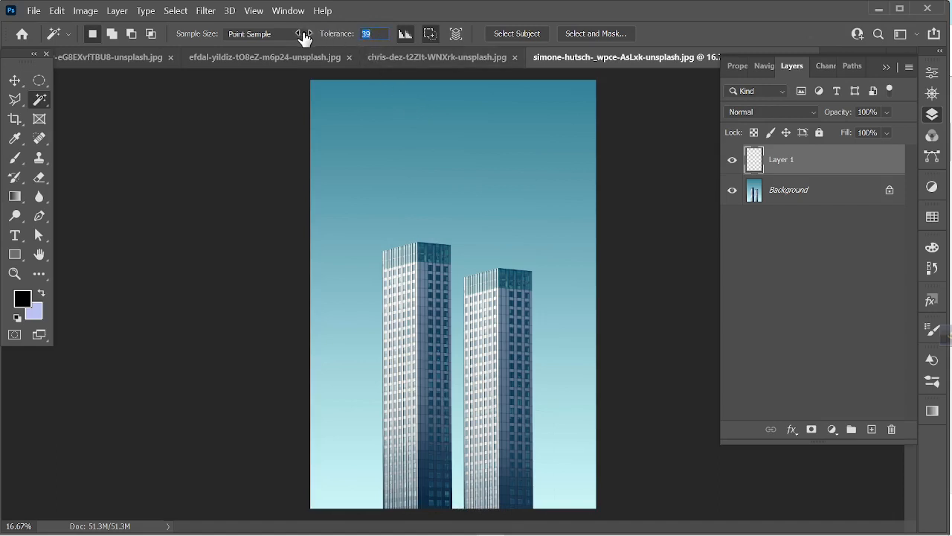
{"action": "left_click", "coordinate": [385, 90]}
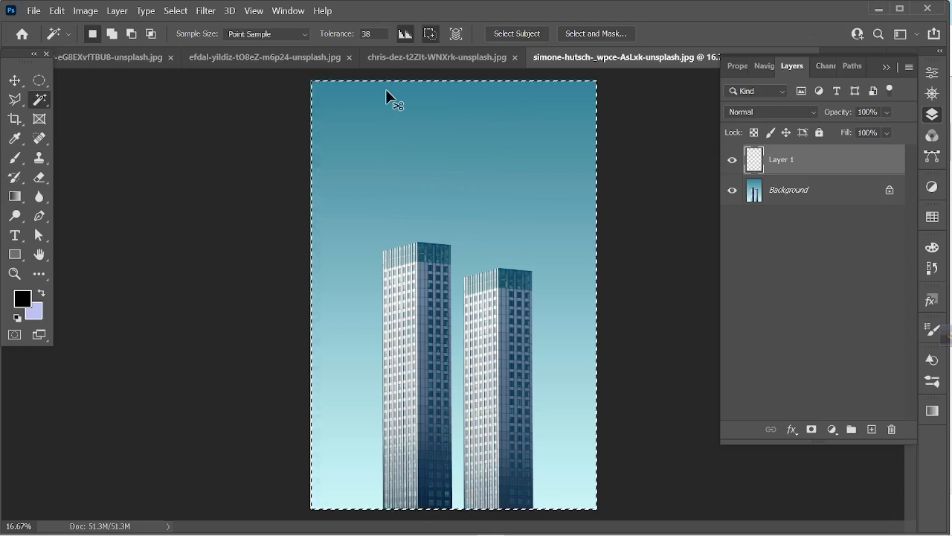
{"action": "key", "text": "ctrl+d"}
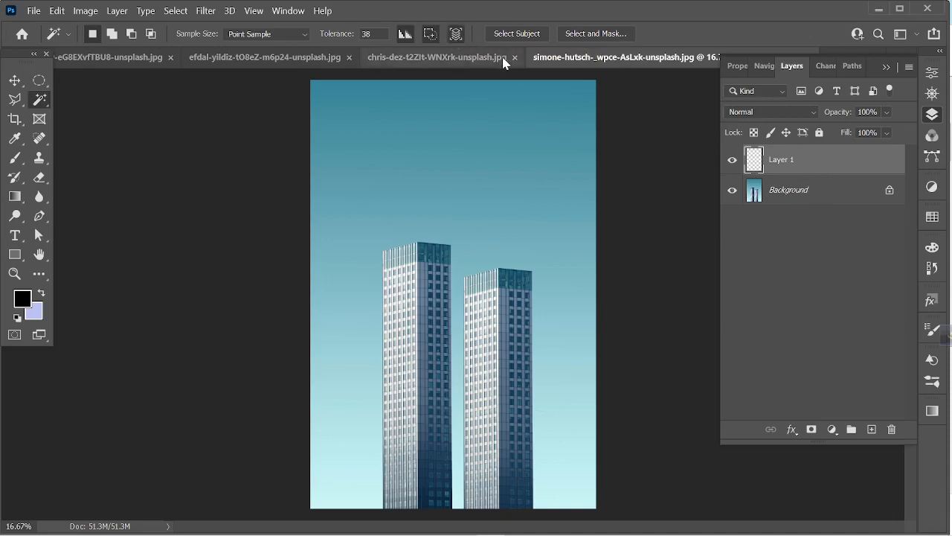
Add three more empty layers above Layer 1
{"action": "left_click", "coordinate": [872, 429]}
{"action": "left_click", "coordinate": [872, 430]}
{"action": "left_click", "coordinate": [873, 429]}
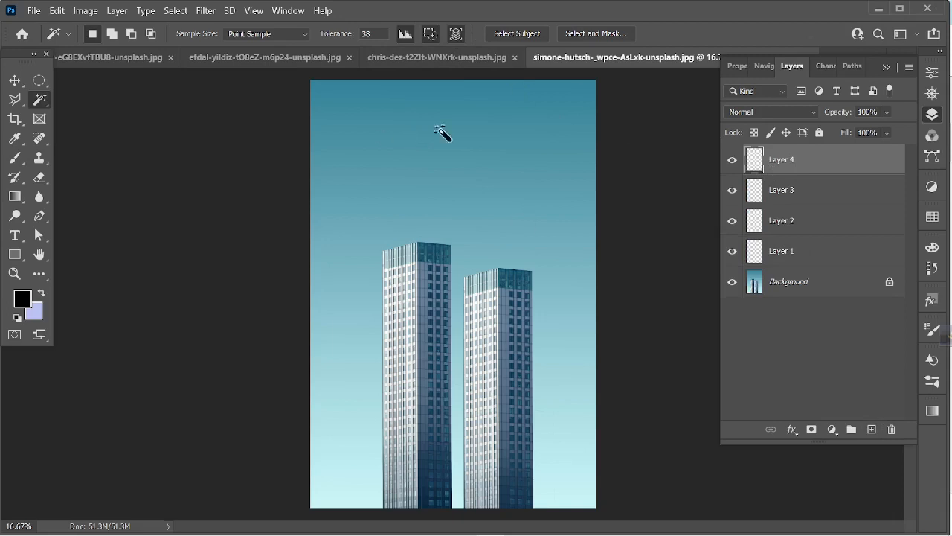
With Sample All Layers on and tolerance 38, select the sky contiguously, deselect it, and reselect it with Contiguous off
{"action": "left_click", "coordinate": [363, 113]}
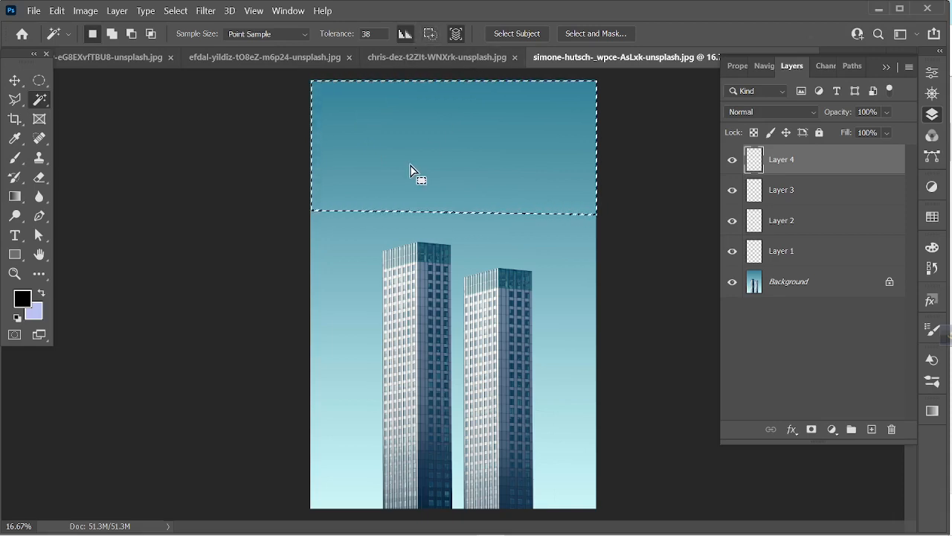
{"action": "key", "text": "ctrl+d"}
{"action": "left_click", "coordinate": [377, 125]}
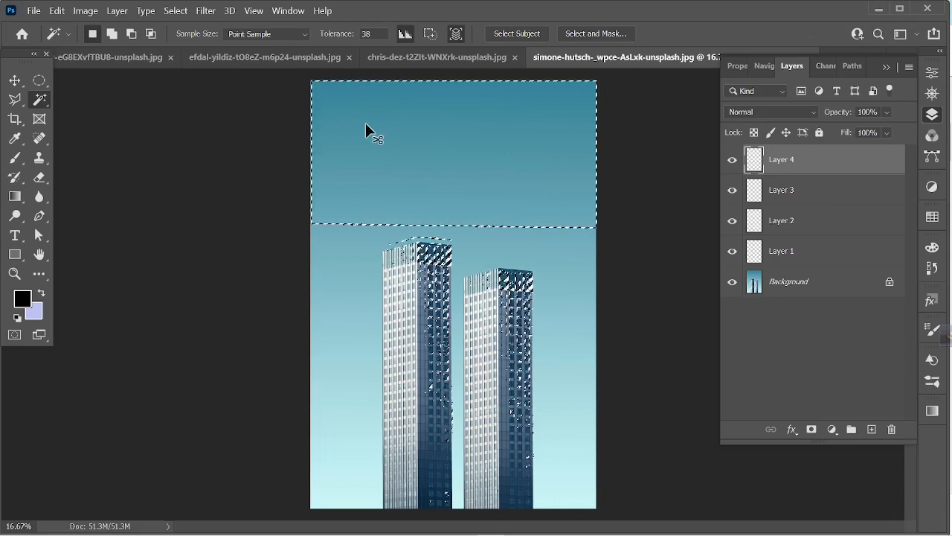
Clear the sky selection, use Select Subject on the Background layer to select both towers, and deselect
{"action": "key", "text": "ctrl+d"}
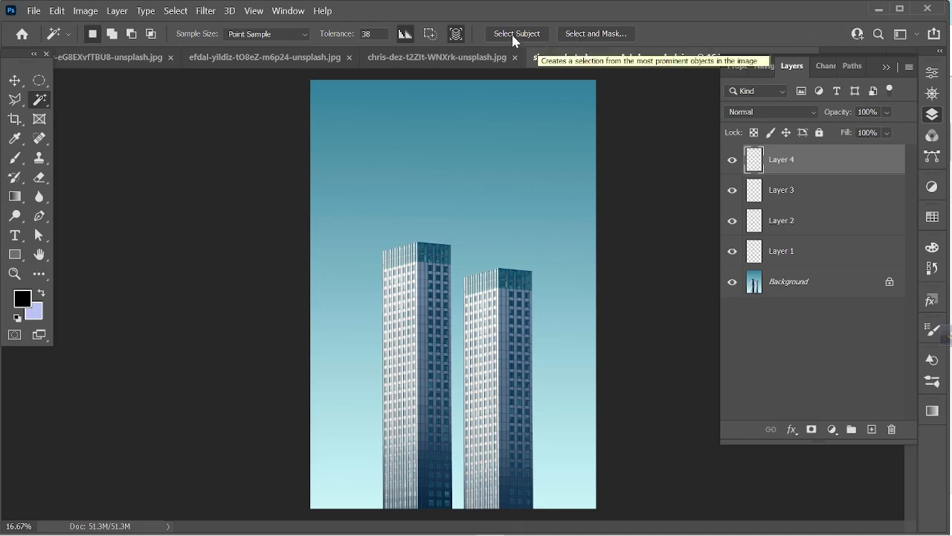
{"action": "left_click", "coordinate": [787, 281]}
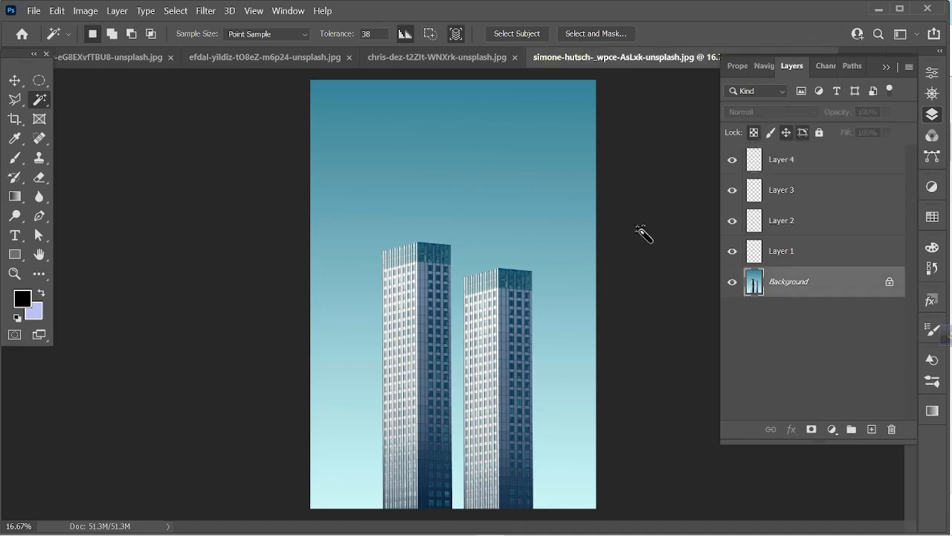
{"action": "left_click", "coordinate": [515, 35]}
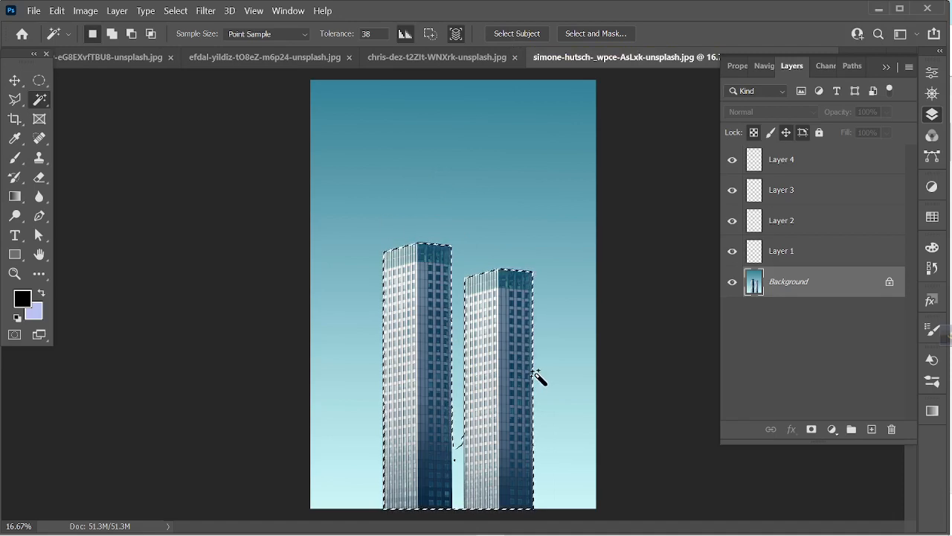
{"action": "key", "text": "ctrl+d"}
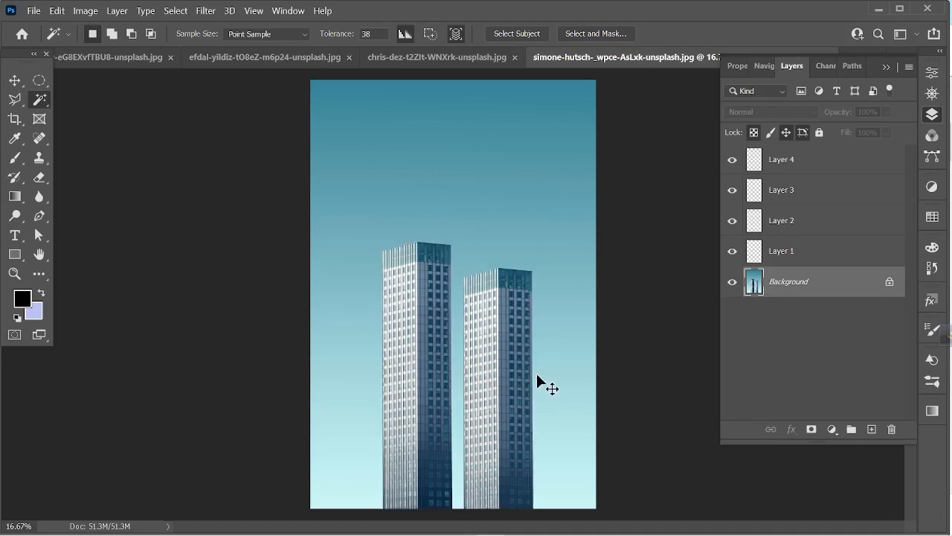
Select both towers with the Object Selection tool in Rectangle mode by framing them from above their roofs to their base
{"action": "right_click", "coordinate": [41, 101]}
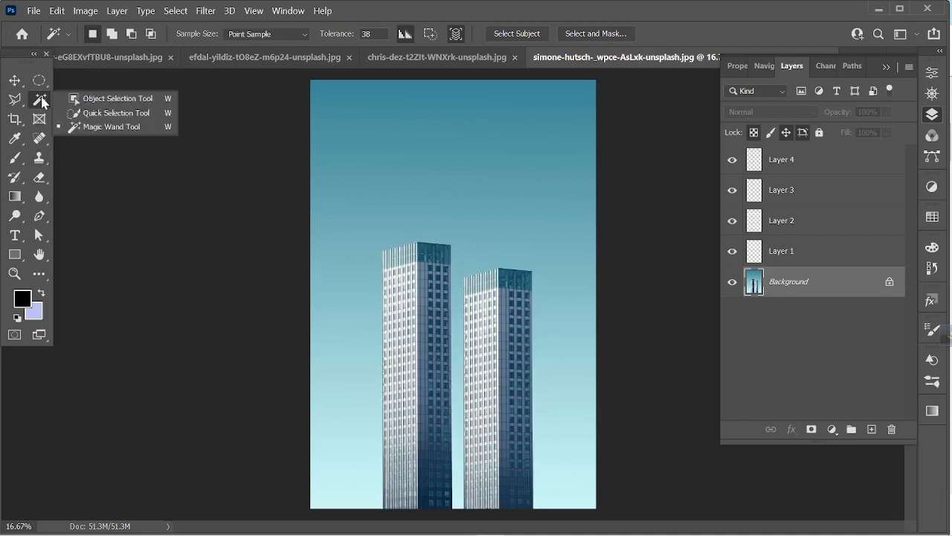
{"action": "left_click", "coordinate": [101, 106]}
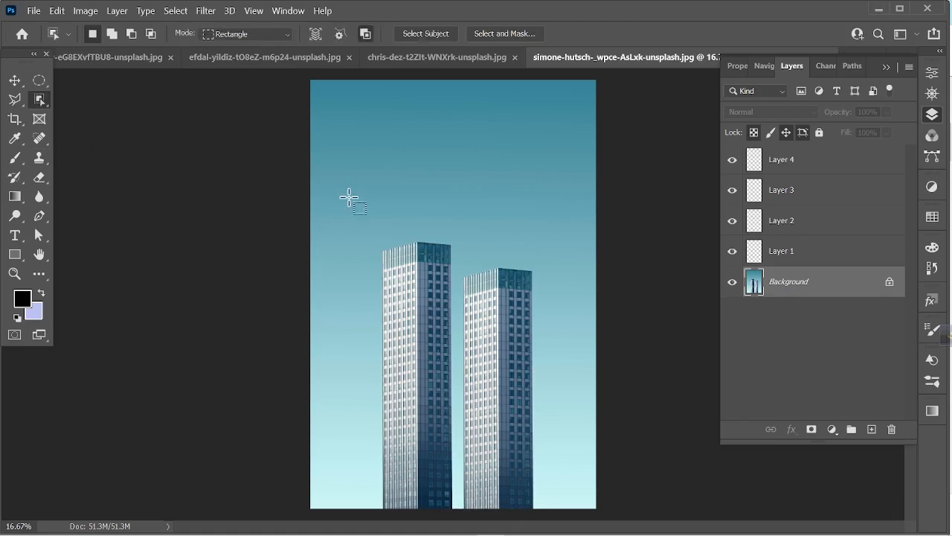
{"action": "left_click_drag", "start_coordinate": [355, 214], "coordinate": [575, 501]}
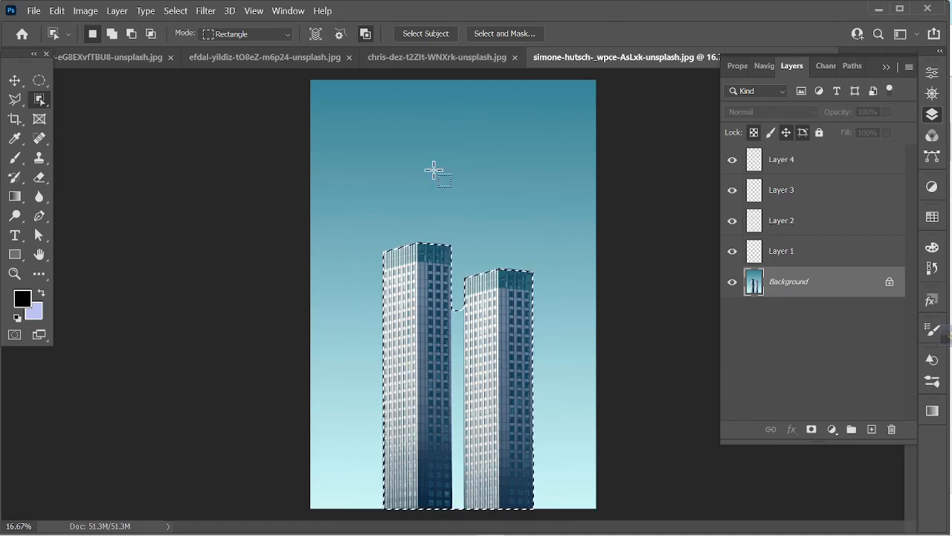
Switch to the apple photo, clear its existing selection, and reselect the apple with a rectangular Object Selection frame
{"action": "left_click", "coordinate": [474, 58]}
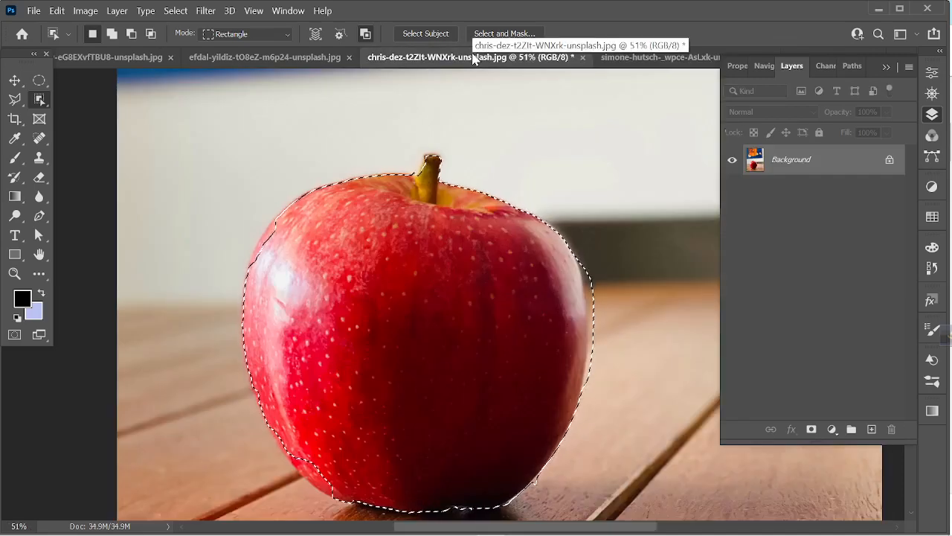
{"action": "key", "text": "ctrl+d"}
{"action": "left_click_drag", "start_coordinate": [155, 117], "coordinate": [616, 489]}
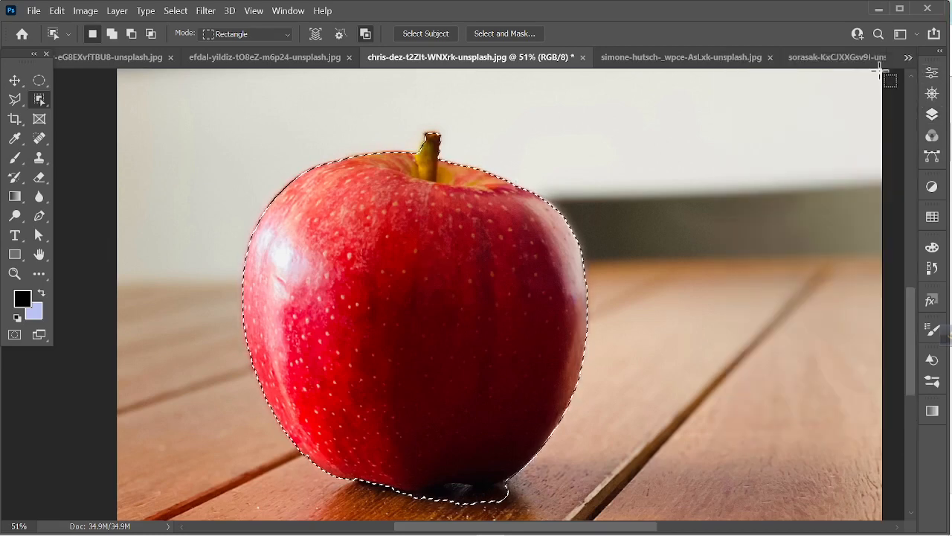
Switch to the brown skyscraper photo, try to select the airplane with a rectangular Object Selection frame, and deselect
{"action": "left_click", "coordinate": [824, 60]}
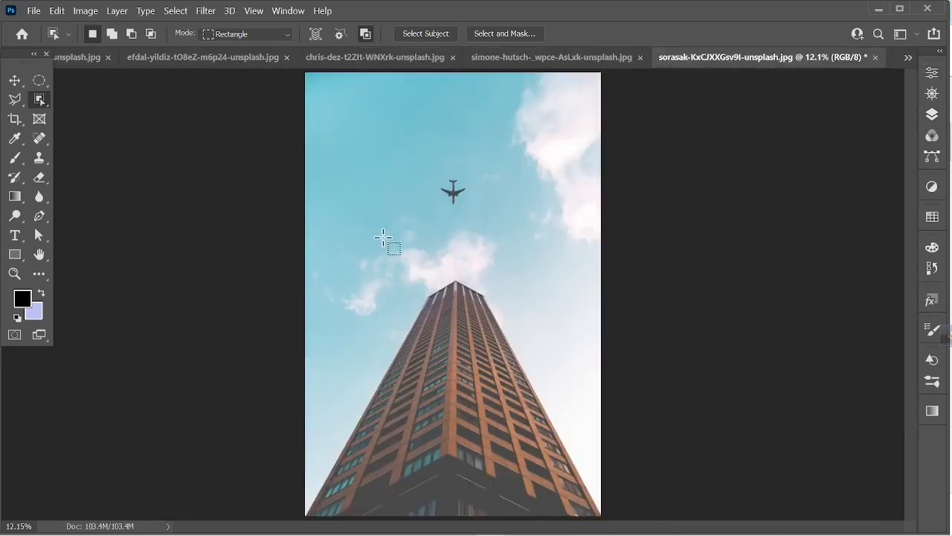
{"action": "left_click_drag", "start_coordinate": [417, 135], "coordinate": [486, 220]}
{"action": "key", "text": "ctrl+d"}
{"action": "right_click", "coordinate": [45, 101]}
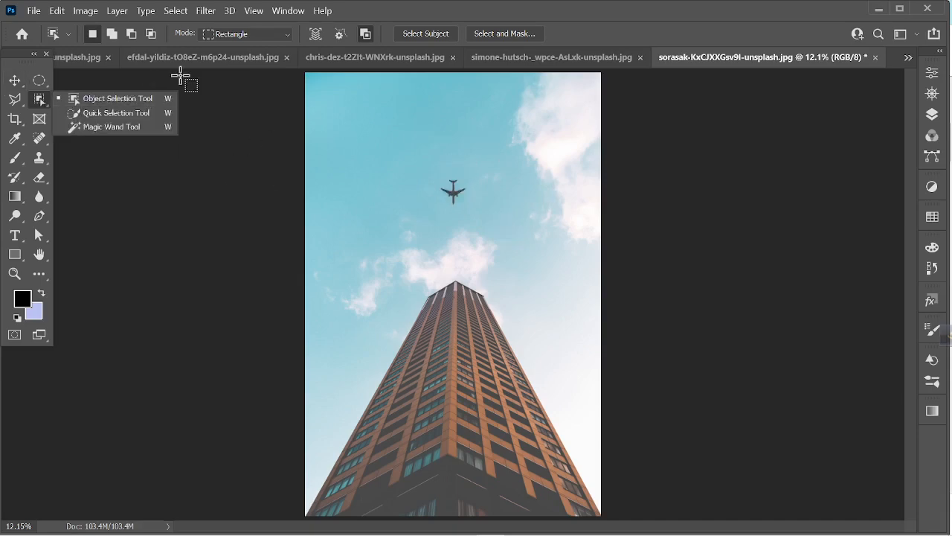
Turn on Sample All Layers, try to select the airplane with two rectangular Object Selection frames, and clear the selection
{"action": "left_click", "coordinate": [316, 35]}
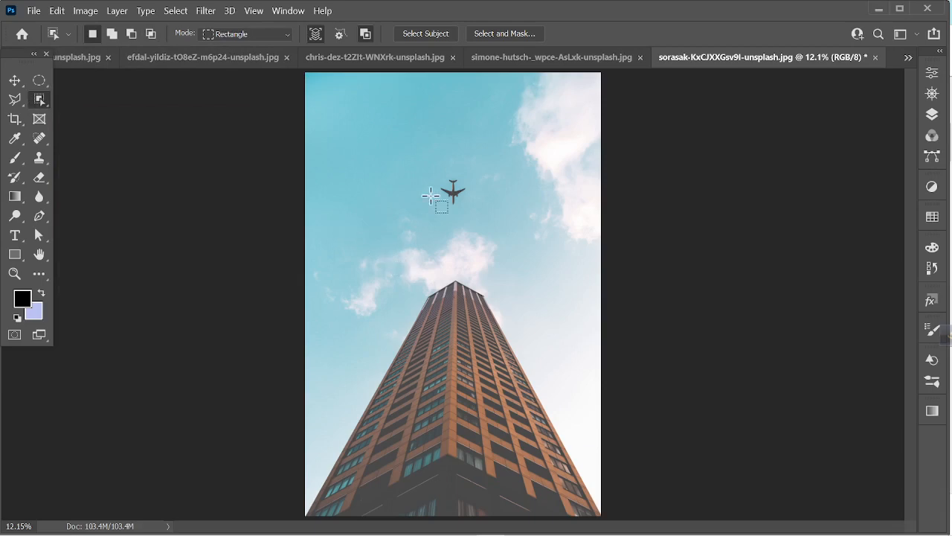
{"action": "left_click_drag", "start_coordinate": [416, 141], "coordinate": [534, 239]}
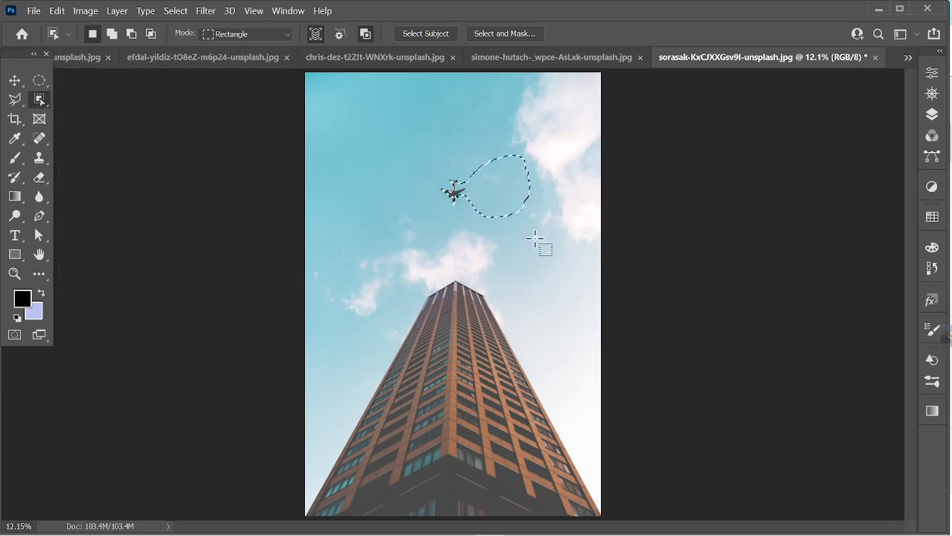
{"action": "left_click_drag", "start_coordinate": [394, 134], "coordinate": [490, 234]}
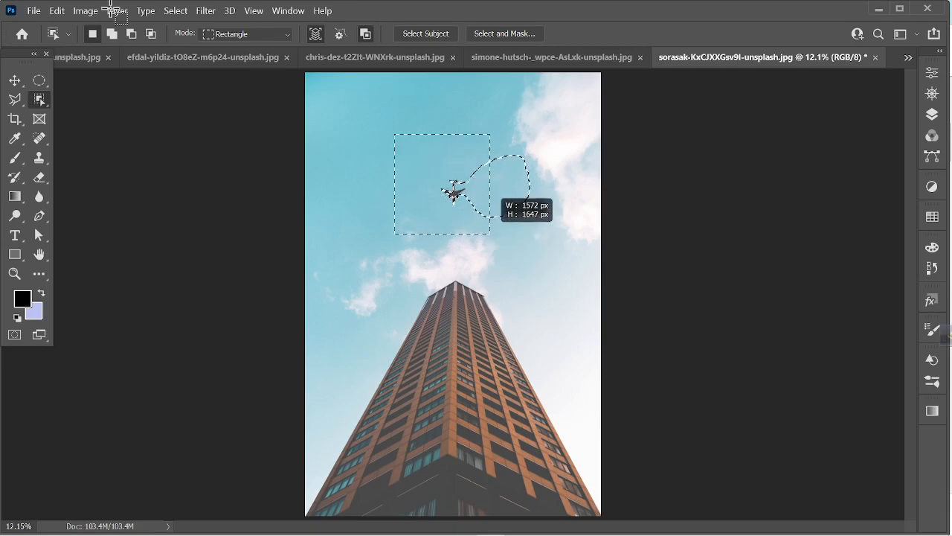
{"action": "left_click", "coordinate": [318, 154]}
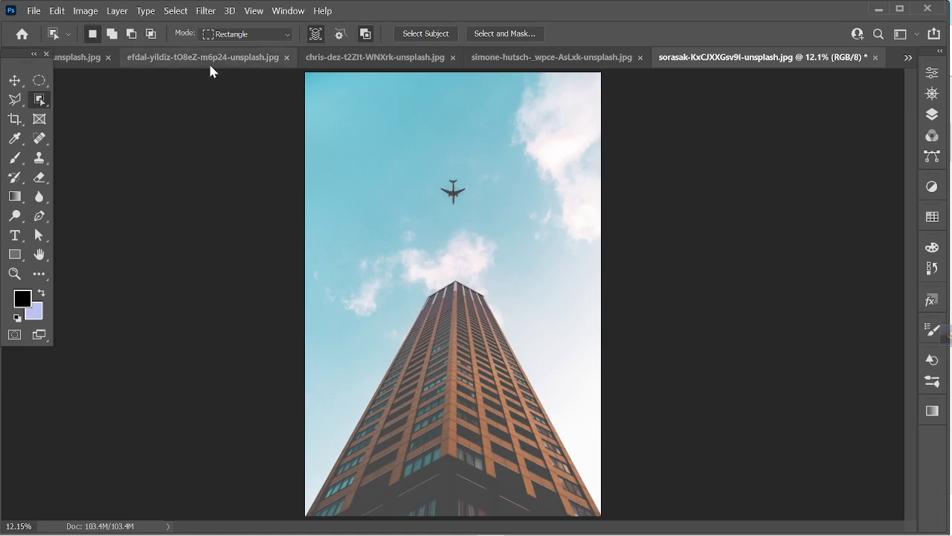
Set the Object Selection mode to Lasso, try to select the airplane by looping around it, and deselect
{"action": "left_click", "coordinate": [229, 34]}
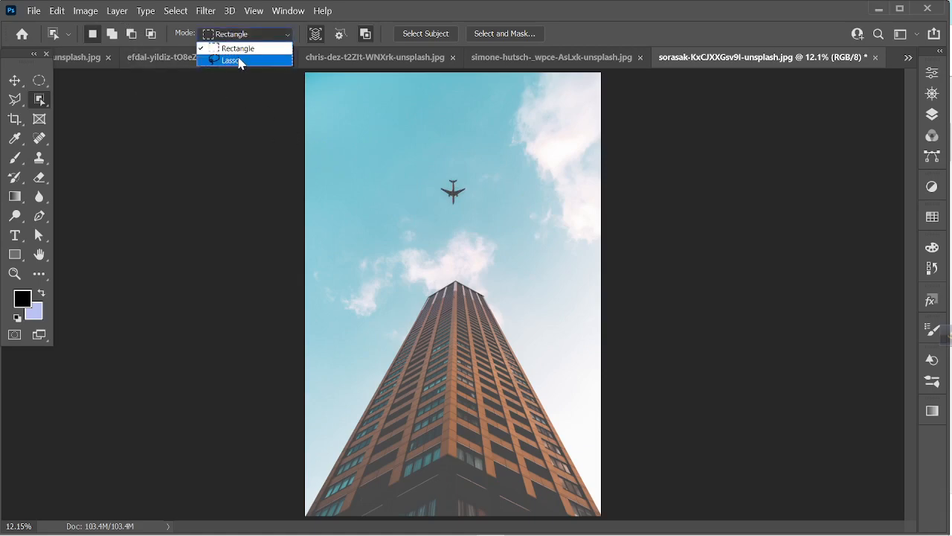
{"action": "left_click", "coordinate": [239, 61]}
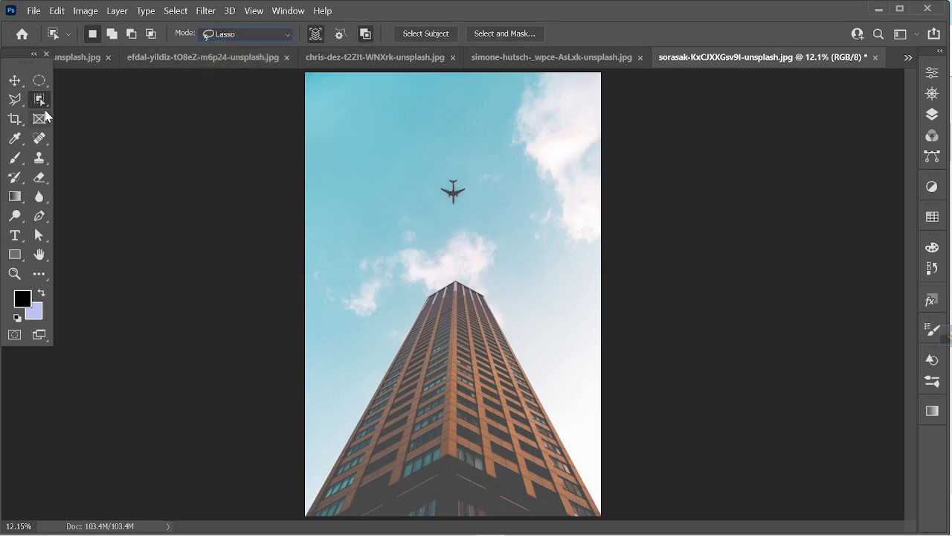
{"action": "mouse_move", "coordinate": [411, 194]}
{"action": "left_mouse_down"}
{"action": "mouse_move", "coordinate": [492, 152]}
{"action": "mouse_move", "coordinate": [413, 215]}
{"action": "mouse_move", "coordinate": [472, 134]}
{"action": "left_mouse_up"}
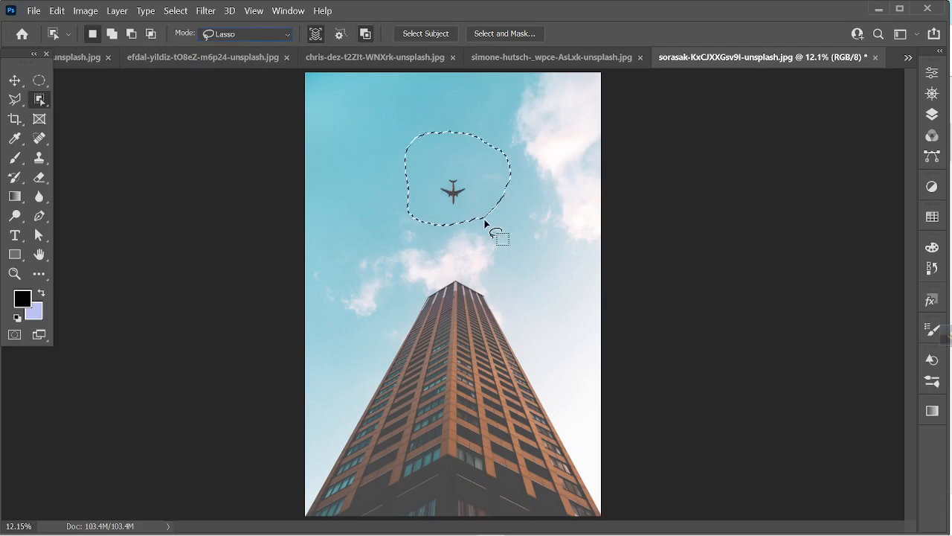
{"action": "mouse_move", "coordinate": [452, 177]}
{"action": "left_mouse_down"}
{"action": "mouse_move", "coordinate": [474, 170]}
{"action": "mouse_move", "coordinate": [445, 191]}
{"action": "mouse_move", "coordinate": [462, 177]}
{"action": "left_mouse_up"}
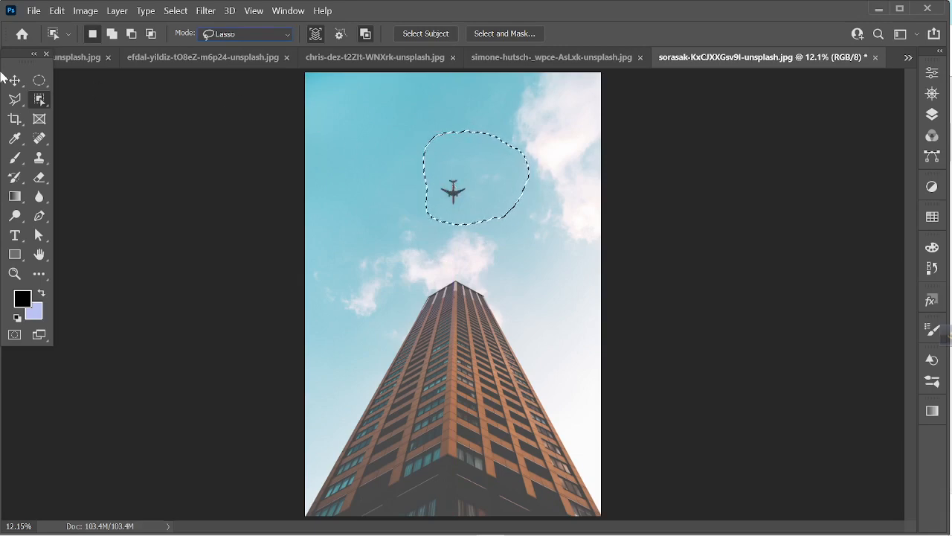
{"action": "key", "text": "v"}
{"action": "key", "text": "ctrl+d"}
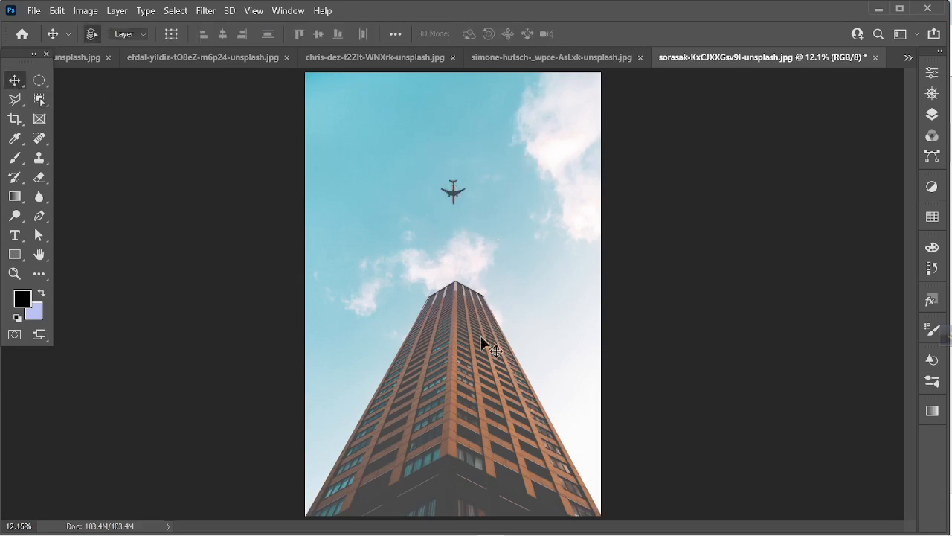
Back in the two-tower photo, clear the selection and reselect both towers with a Lasso-mode Object Selection outline
{"action": "left_click", "coordinate": [536, 66]}
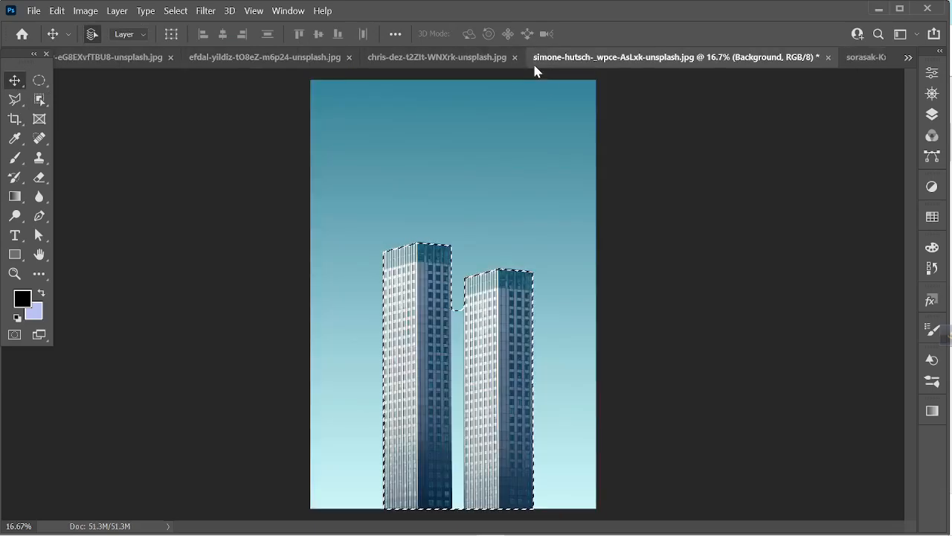
{"action": "key", "text": "ctrl+d"}
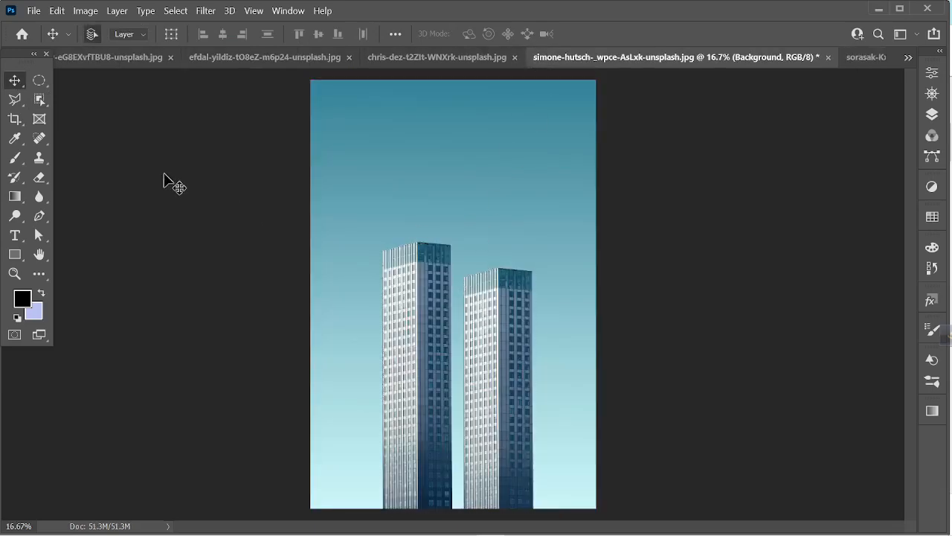
{"action": "left_click", "coordinate": [39, 98]}
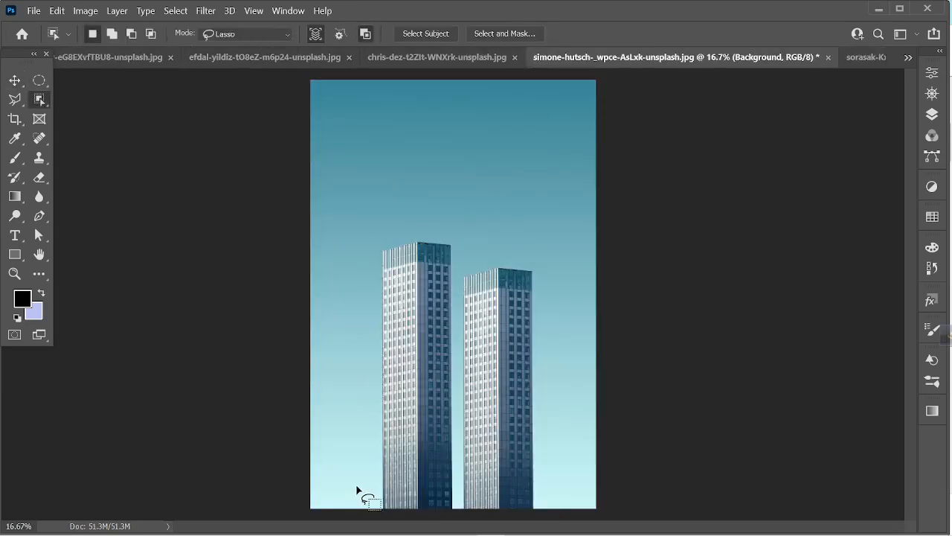
{"action": "left_click_drag", "start_coordinate": [374, 509], "coordinate": [357, 336]}
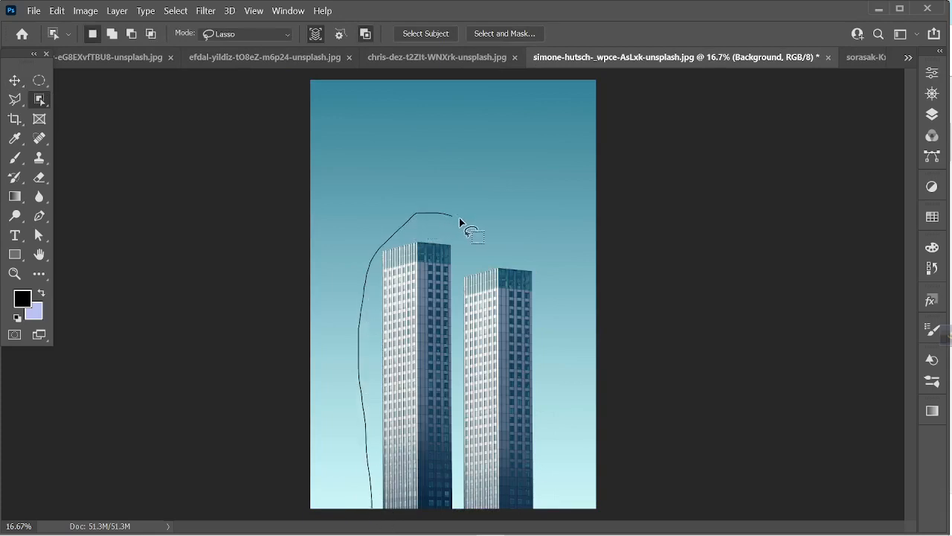
{"action": "mouse_move", "coordinate": [581, 429]}
{"action": "left_mouse_down"}
{"action": "mouse_move", "coordinate": [572, 510]}
{"action": "mouse_move", "coordinate": [442, 521]}
{"action": "mouse_move", "coordinate": [355, 499]}
{"action": "mouse_move", "coordinate": [318, 428]}
{"action": "left_mouse_up"}
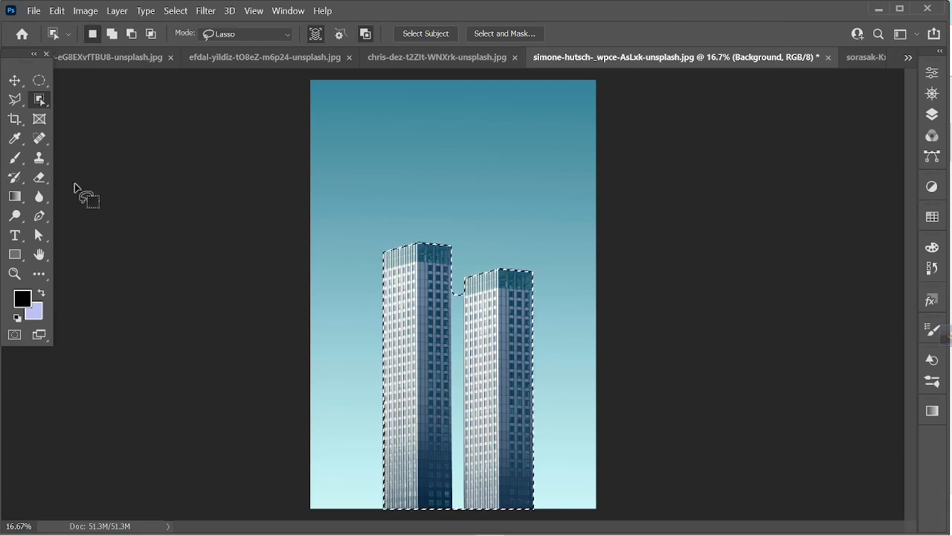
In the apple photo, clear the selection and paint over the apple with the Quick Selection tool at brush size 250
{"action": "right_click", "coordinate": [37, 103]}
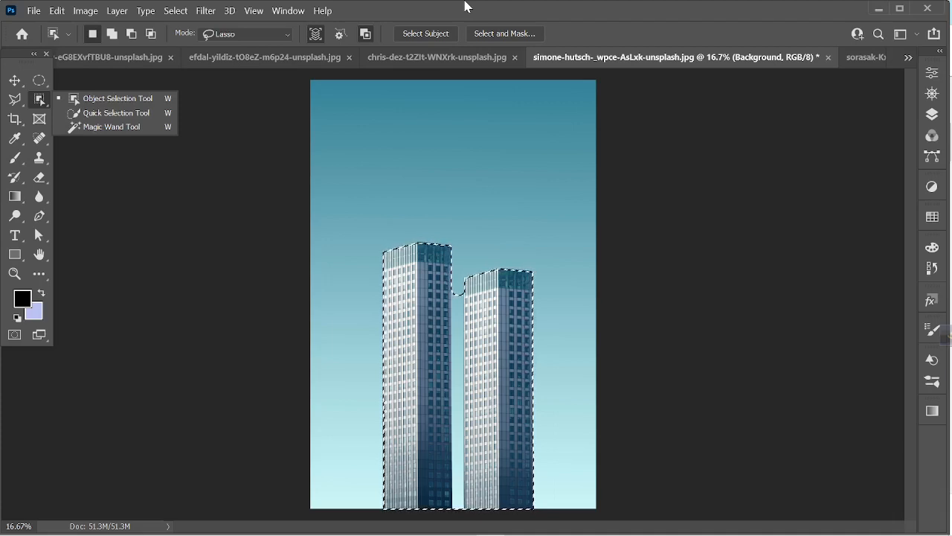
{"action": "left_click", "coordinate": [452, 58]}
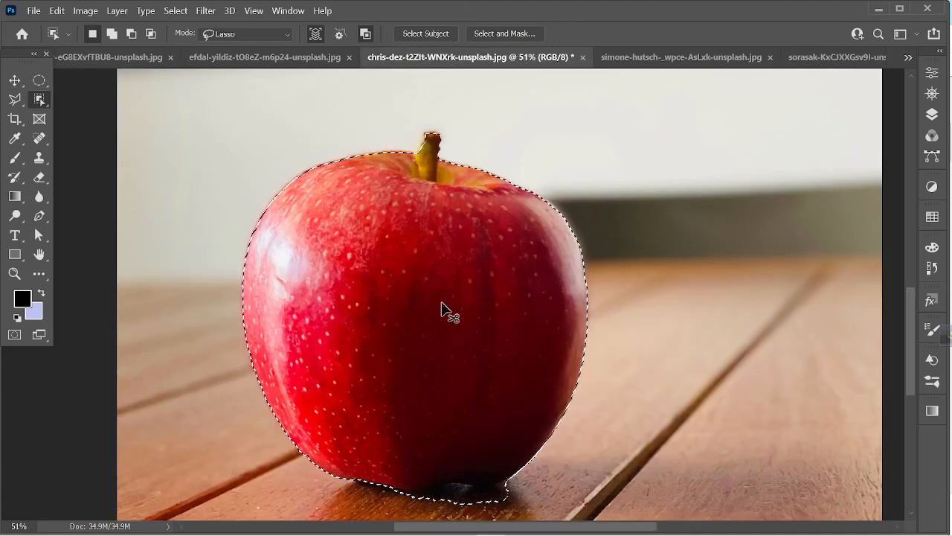
{"action": "key", "text": "ctrl+d"}
{"action": "right_click", "coordinate": [40, 99]}
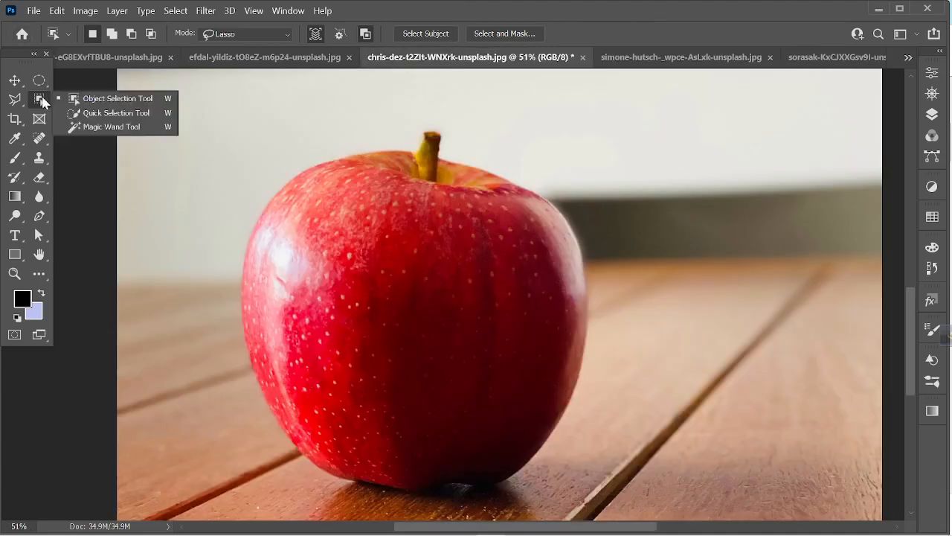
{"action": "left_click", "coordinate": [100, 116]}
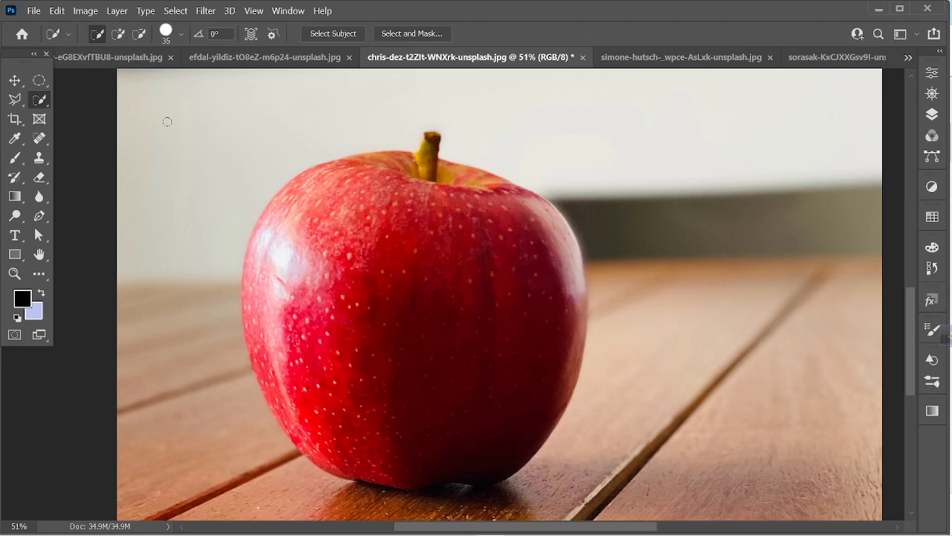
{"action": "key", "text": "bracketright"}
{"action": "key", "text": "bracketright"}
{"action": "key", "text": "bracketright"}
{"action": "key", "text": "bracketright"}
{"action": "mouse_move", "coordinate": [481, 389]}
{"action": "left_mouse_down"}
{"action": "mouse_move", "coordinate": [365, 226]}
{"action": "mouse_move", "coordinate": [350, 219]}
{"action": "mouse_move", "coordinate": [416, 310]}
{"action": "left_mouse_up"}
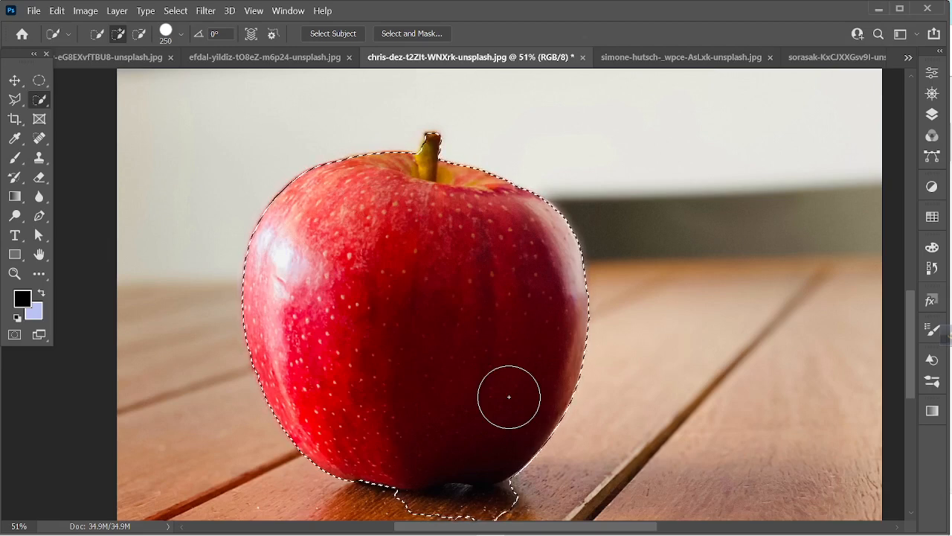
Refine the Quick Selection along the apple's base by subtracting the table and shadow area beneath it
{"action": "scroll", "coordinate": [509, 396], "scroll_direction": "down", "scroll_amount": 5}
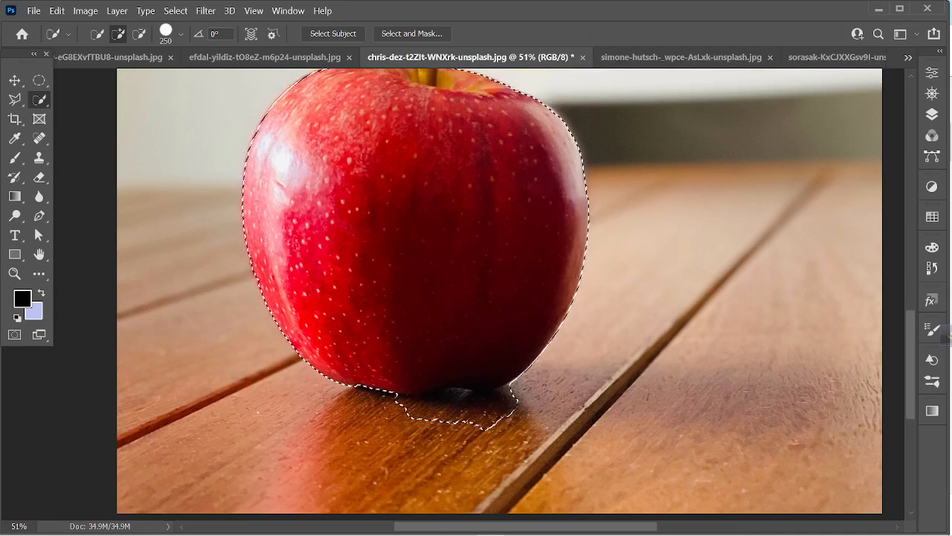
{"action": "left_click_drag", "start_coordinate": [421, 425], "coordinate": [471, 427]}
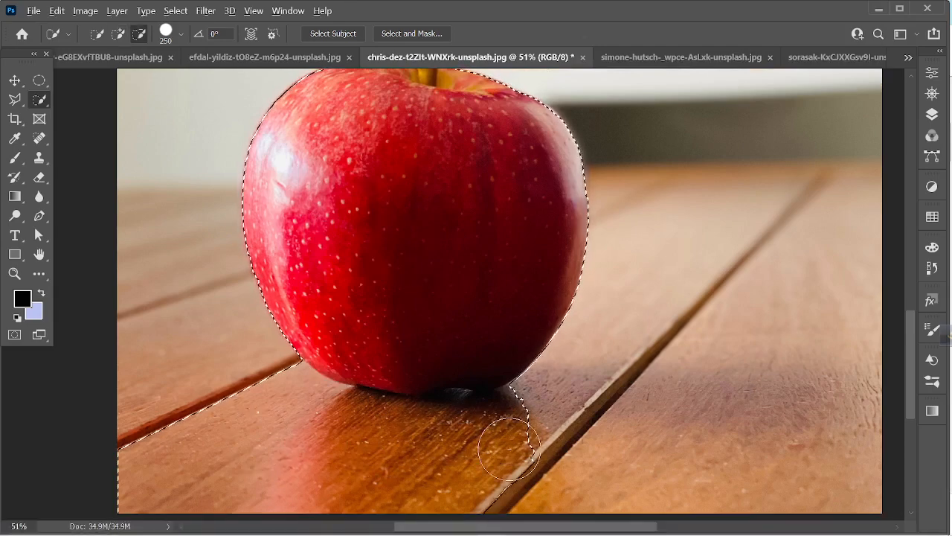
{"action": "mouse_move", "coordinate": [554, 444]}
{"action": "left_mouse_down"}
{"action": "mouse_move", "coordinate": [342, 435]}
{"action": "mouse_move", "coordinate": [370, 484]}
{"action": "mouse_move", "coordinate": [442, 484]}
{"action": "left_mouse_up"}
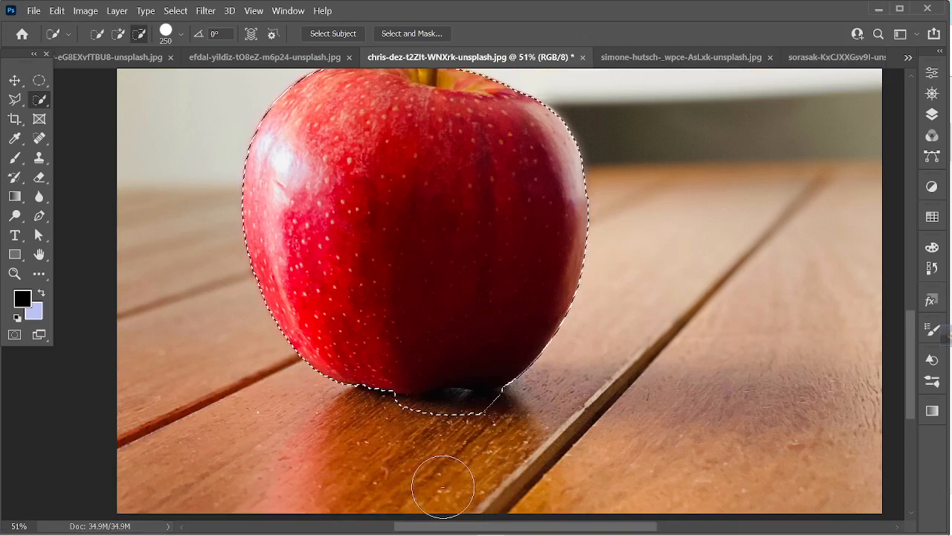
{"action": "left_click_drag", "start_coordinate": [387, 429], "coordinate": [493, 425]}
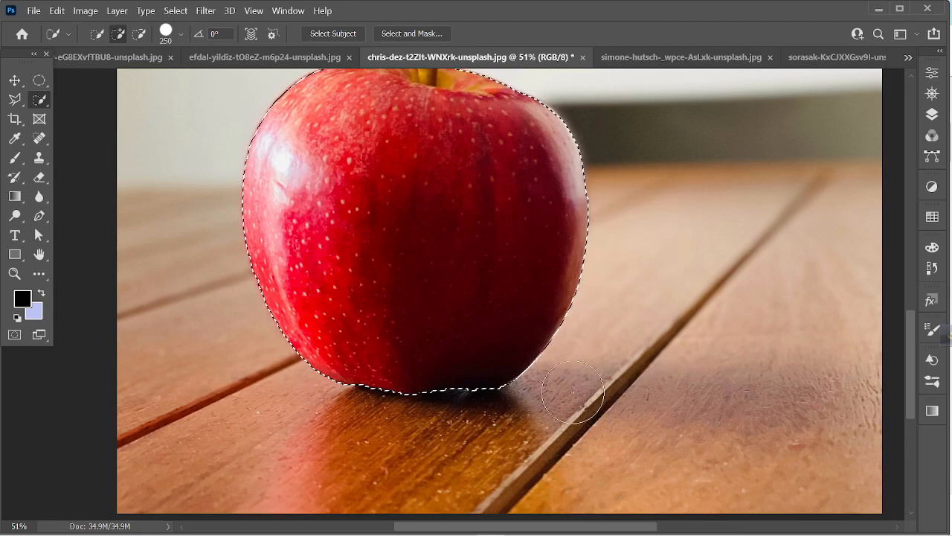
{"action": "scroll", "coordinate": [639, 379], "scroll_direction": "up", "scroll_amount": 3}
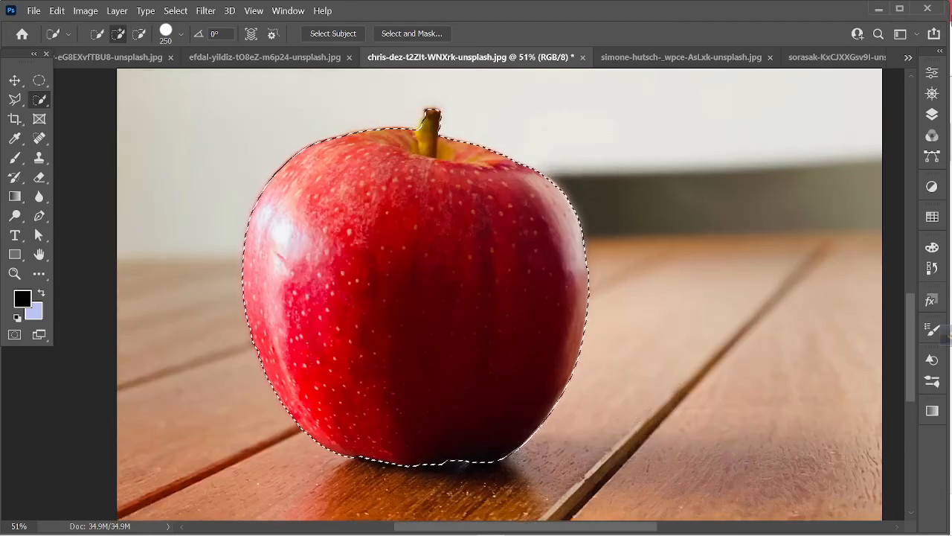
Copy the selected apple onto its own layer and hide the Background layer
{"action": "left_click", "coordinate": [932, 115]}
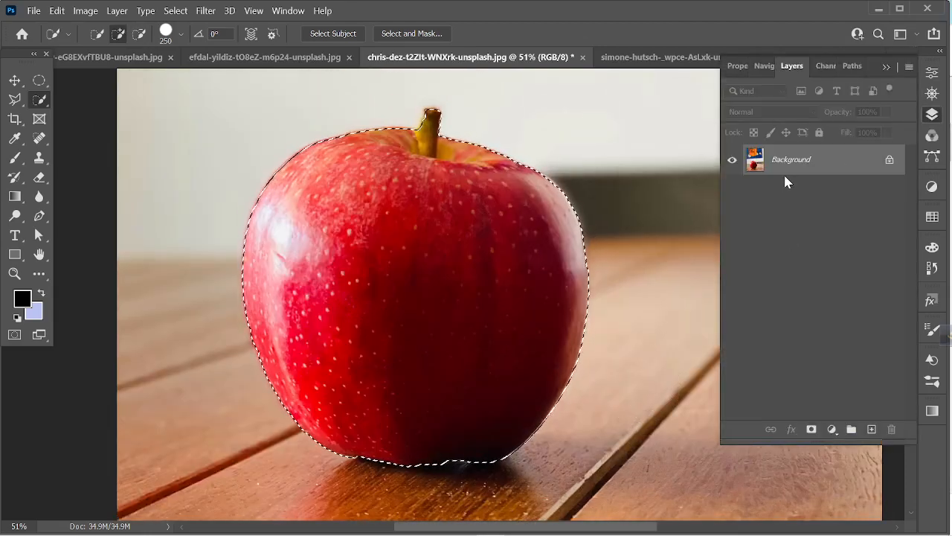
{"action": "key", "text": "ctrl+j"}
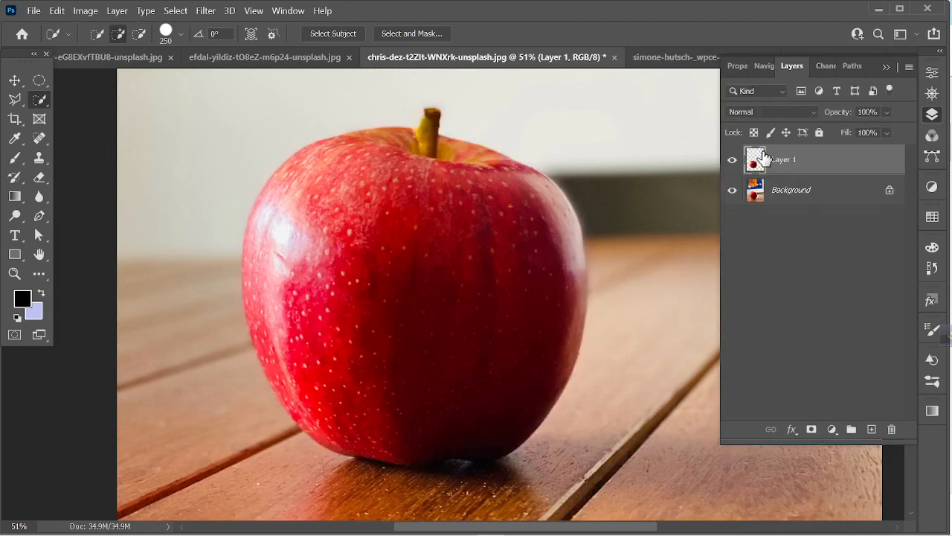
{"action": "left_click", "coordinate": [732, 192]}
Move the cut-out apple slightly to the right on the transparent canvas
{"action": "left_click", "coordinate": [15, 79]}
{"action": "left_click", "coordinate": [451, 225]}
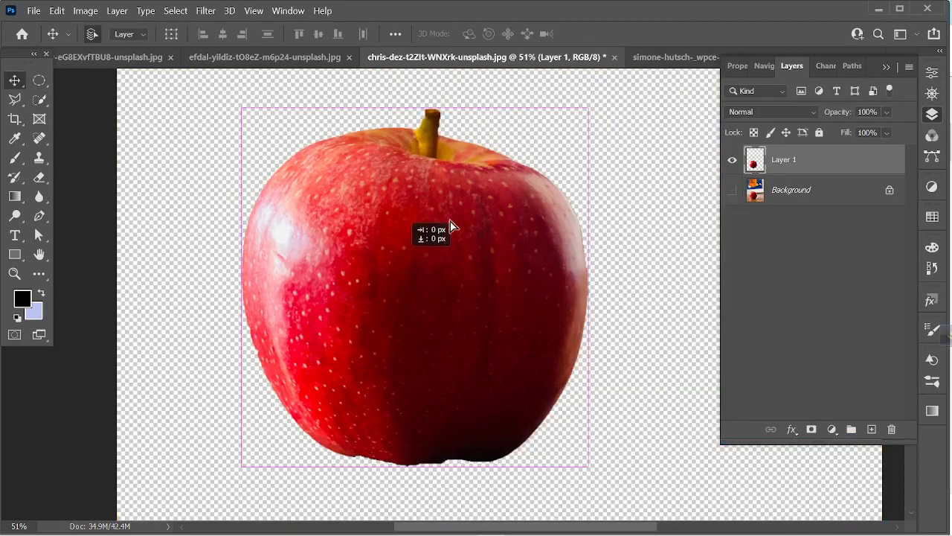
{"action": "left_click_drag", "start_coordinate": [451, 225], "coordinate": [454, 261]}
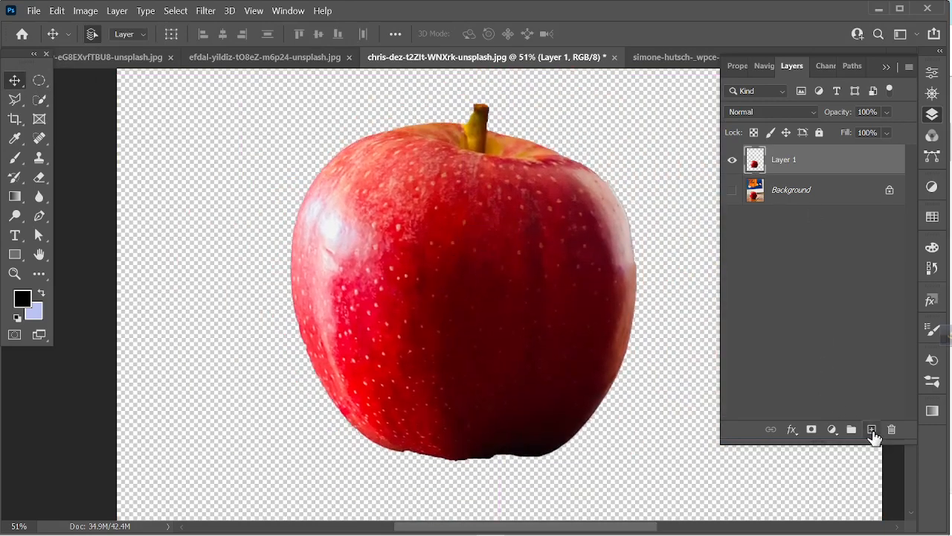
Add a new layer beneath the apple layer and fill it with the lavender background color
{"action": "left_click", "coordinate": [872, 429]}
{"action": "left_click_drag", "start_coordinate": [813, 155], "coordinate": [820, 204]}
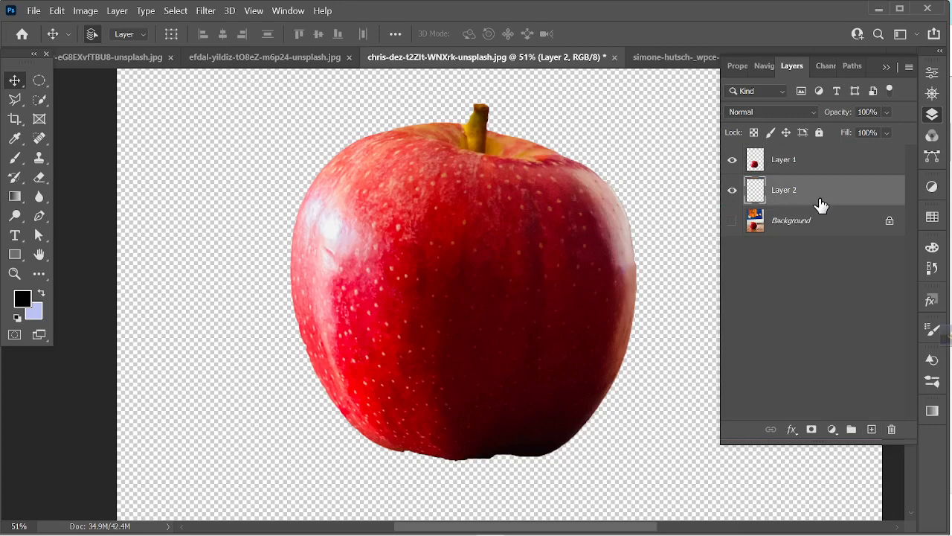
{"action": "key", "text": "ctrl+BackSpace"}
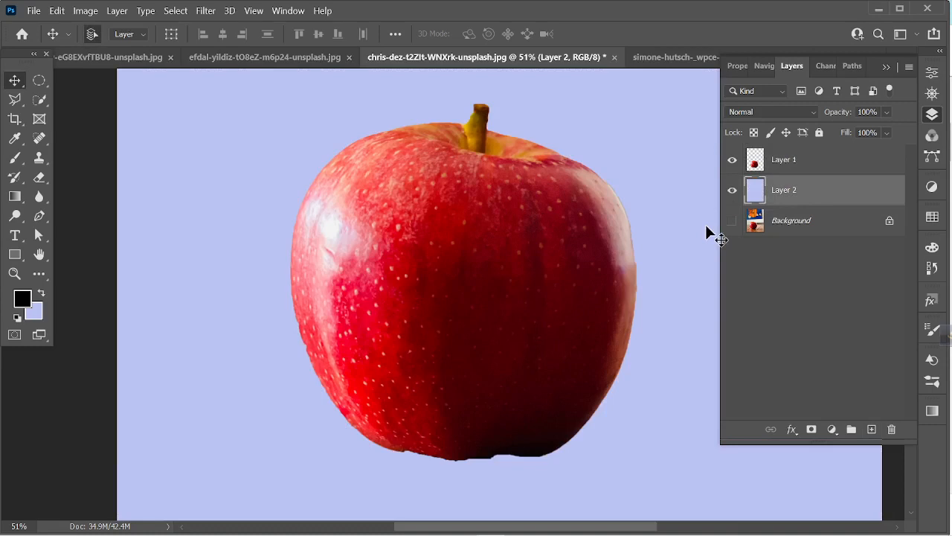
Load the apple on Layer 1 as a selection and set the Brush foreground color to green #578d11
{"action": "left_click", "coordinate": [809, 163]}
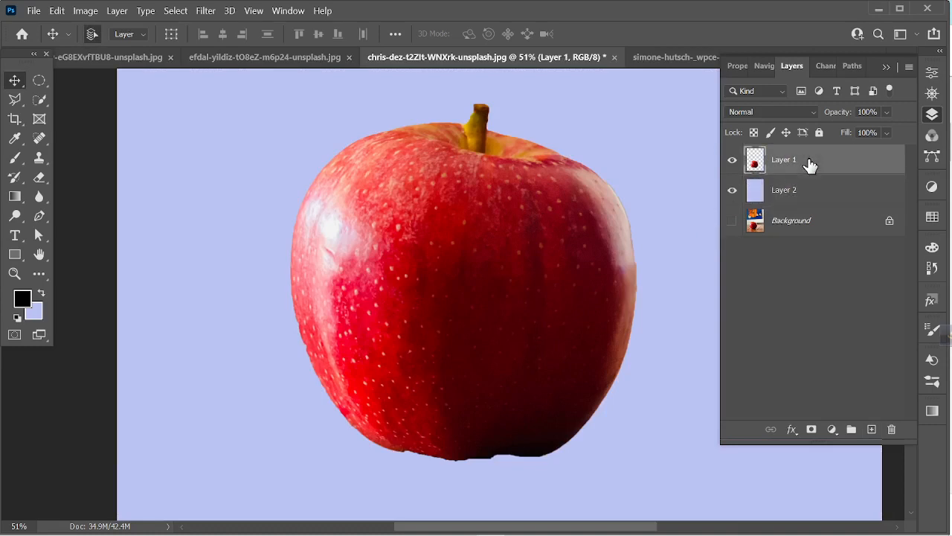
{"action": "left_click", "coordinate": [753, 161], "text": "ctrl"}
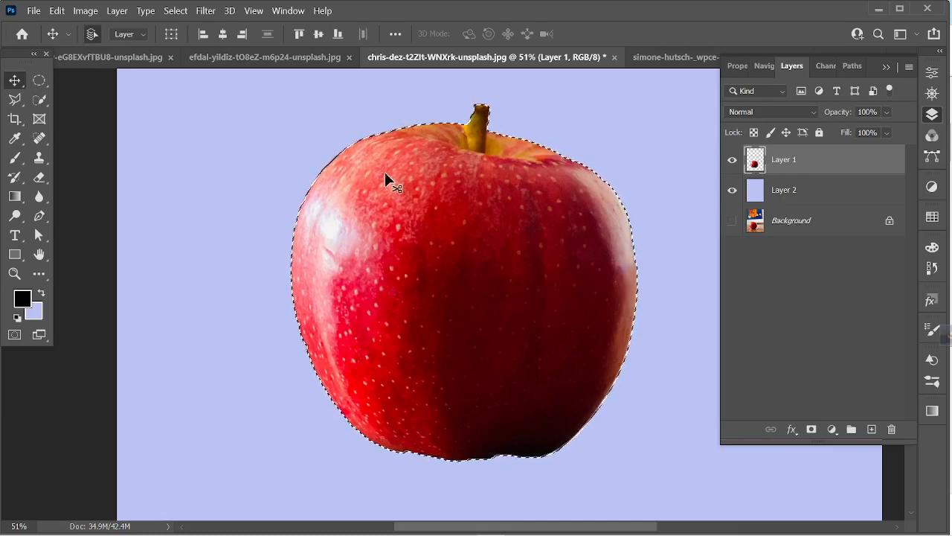
{"action": "left_click", "coordinate": [16, 159]}
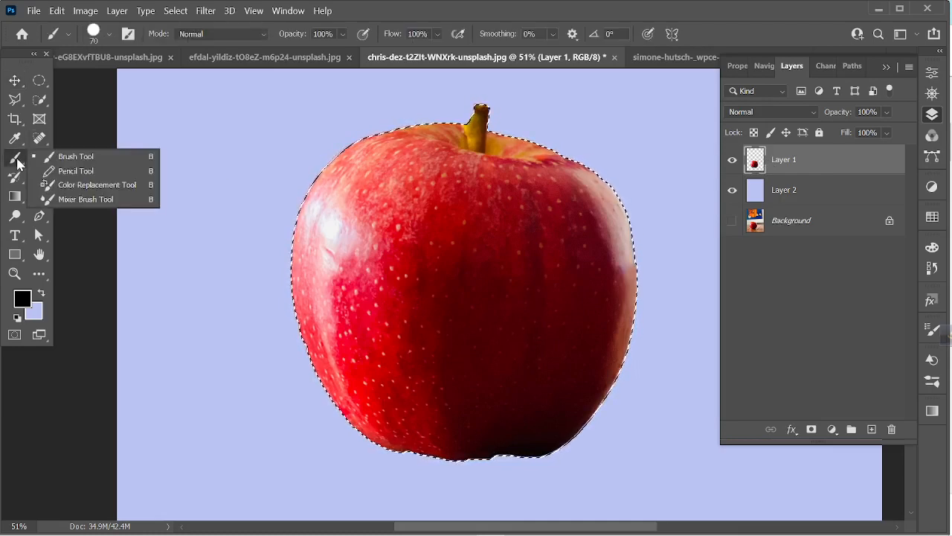
{"action": "left_click", "coordinate": [67, 156]}
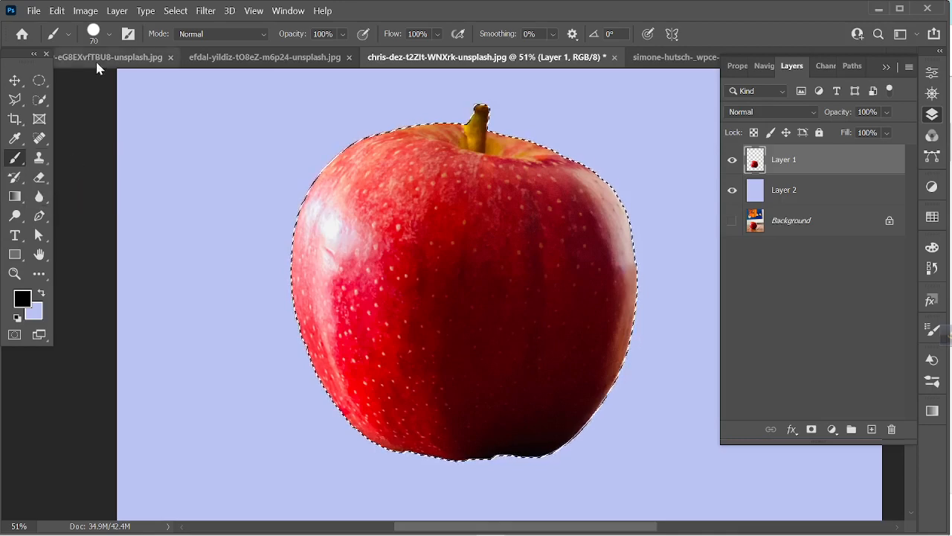
{"action": "left_click", "coordinate": [26, 300]}
{"action": "mouse_move", "coordinate": [220, 414]}
{"action": "left_mouse_down"}
{"action": "mouse_move", "coordinate": [220, 377]}
{"action": "mouse_move", "coordinate": [221, 404]}
{"action": "left_mouse_up"}
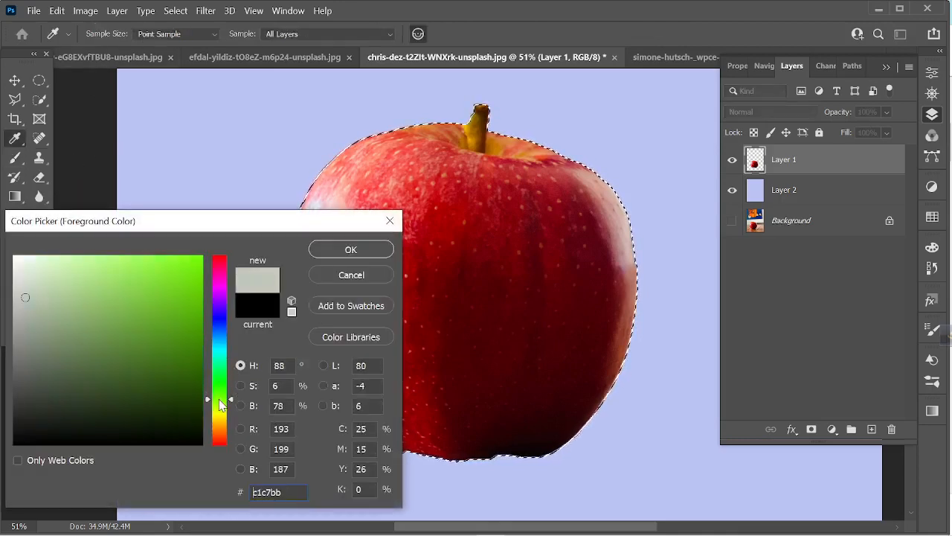
{"action": "mouse_move", "coordinate": [176, 333]}
{"action": "left_mouse_down"}
{"action": "mouse_move", "coordinate": [166, 355]}
{"action": "mouse_move", "coordinate": [185, 372]}
{"action": "mouse_move", "coordinate": [179, 341]}
{"action": "left_mouse_up"}
{"action": "left_click", "coordinate": [350, 249]}
{"action": "key", "text": "b"}
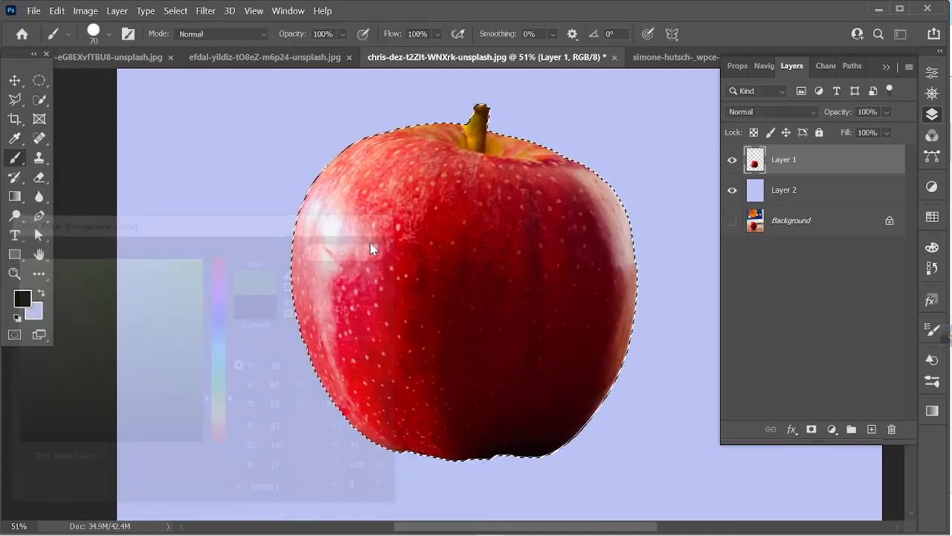
Increase the Brush size to 400
{"action": "key", "text": "bracketright"}
{"action": "key", "text": "bracketright"}
{"action": "key", "text": "bracketright"}
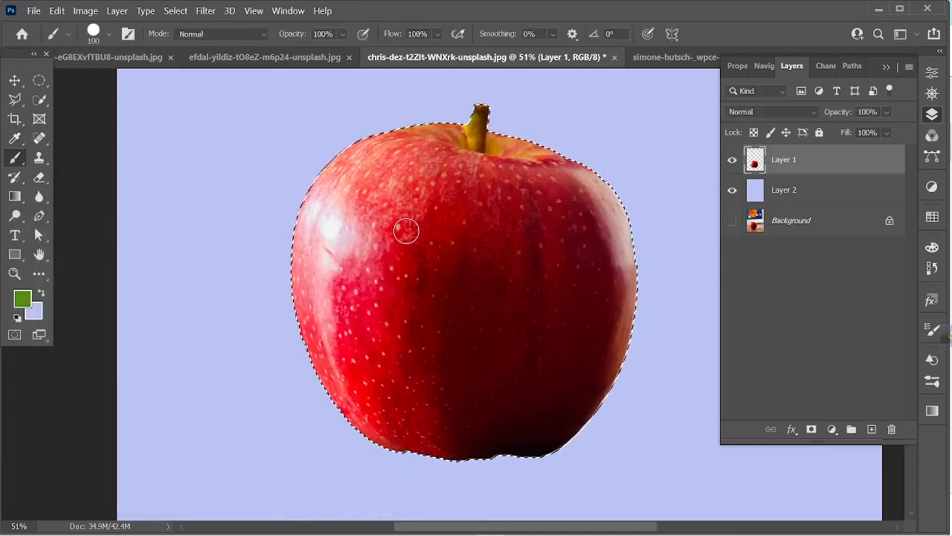
{"action": "key", "text": "bracketright"}
{"action": "key", "text": "bracketright"}
{"action": "key", "text": "bracketright"}
{"action": "key", "text": "bracketright"}
{"action": "key", "text": "bracketright"}
{"action": "key", "text": "bracketright"}
{"action": "key", "text": "bracketright"}
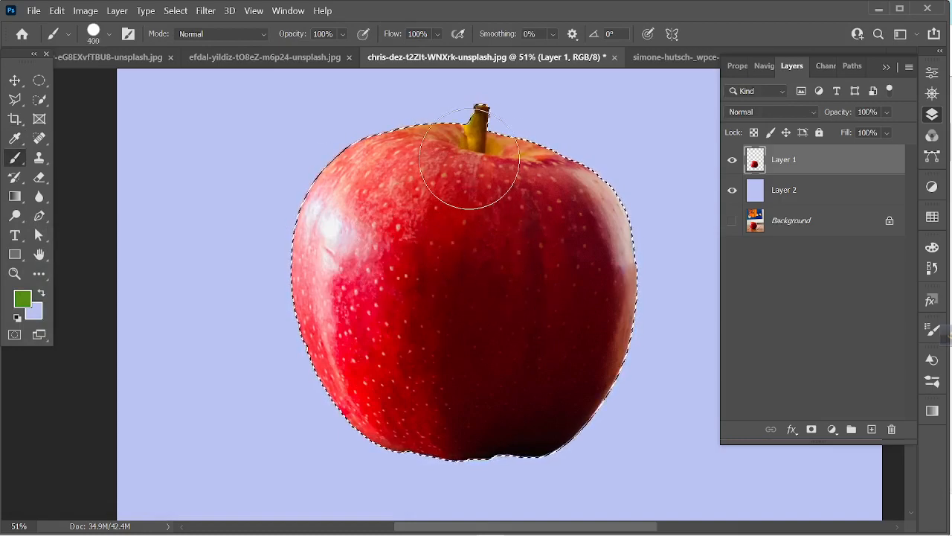
Paint the entire selected apple solid green directly on Layer 1
{"action": "left_click_drag", "start_coordinate": [481, 216], "coordinate": [517, 264]}
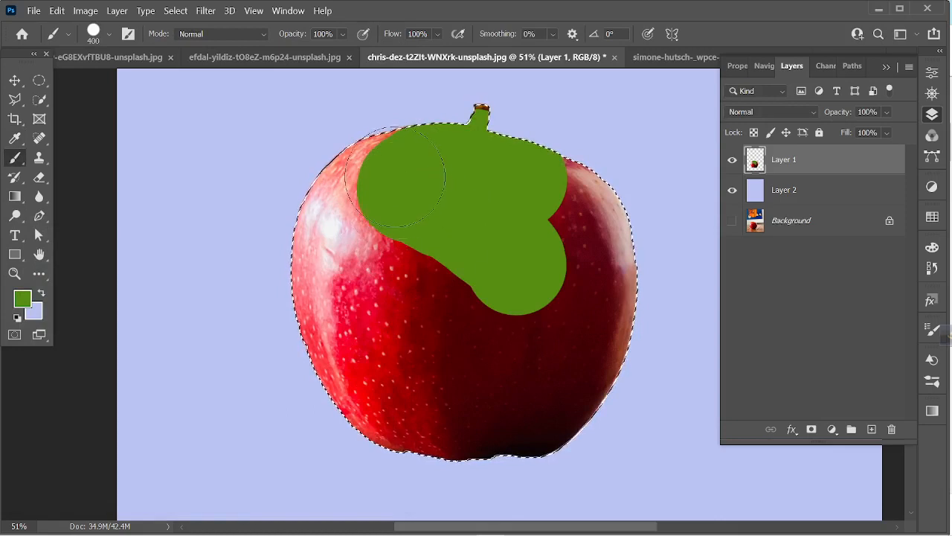
{"action": "mouse_move", "coordinate": [395, 176]}
{"action": "left_mouse_down"}
{"action": "mouse_move", "coordinate": [342, 257]}
{"action": "mouse_move", "coordinate": [337, 293]}
{"action": "mouse_move", "coordinate": [356, 347]}
{"action": "left_mouse_up"}
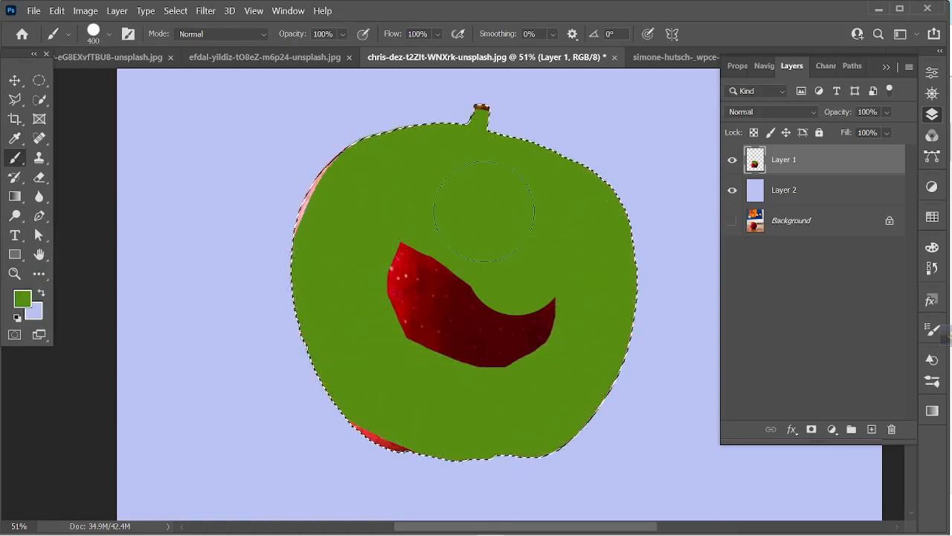
{"action": "mouse_move", "coordinate": [484, 212]}
{"action": "left_mouse_down"}
{"action": "mouse_move", "coordinate": [481, 320]}
{"action": "mouse_move", "coordinate": [574, 334]}
{"action": "mouse_move", "coordinate": [433, 278]}
{"action": "mouse_move", "coordinate": [452, 357]}
{"action": "left_mouse_up"}
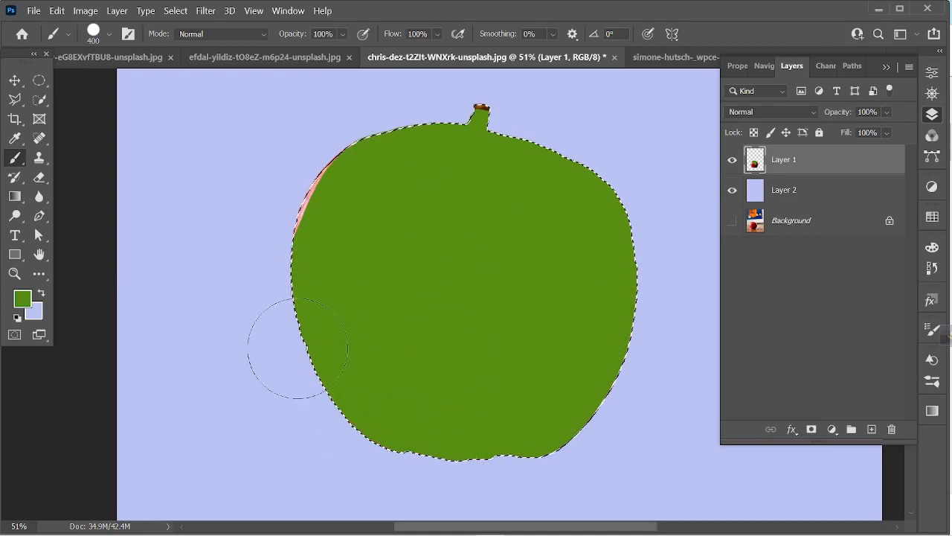
{"action": "mouse_move", "coordinate": [297, 348]}
{"action": "left_mouse_down"}
{"action": "mouse_move", "coordinate": [275, 217]}
{"action": "mouse_move", "coordinate": [356, 123]}
{"action": "left_mouse_up"}
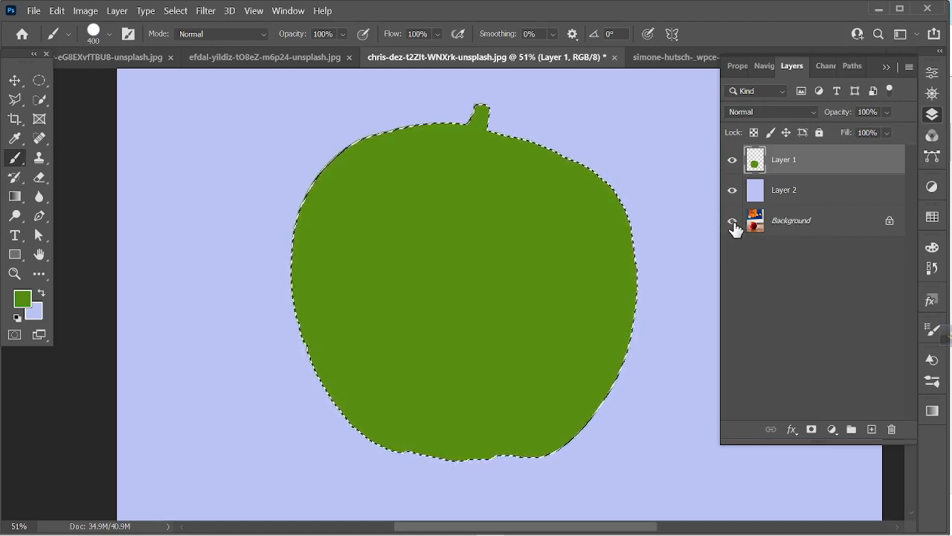
Hide the lavender layer to compare with the original photo, and undo the green painting and visibility changes
{"action": "left_click", "coordinate": [732, 190]}
{"action": "left_click", "coordinate": [788, 199]}
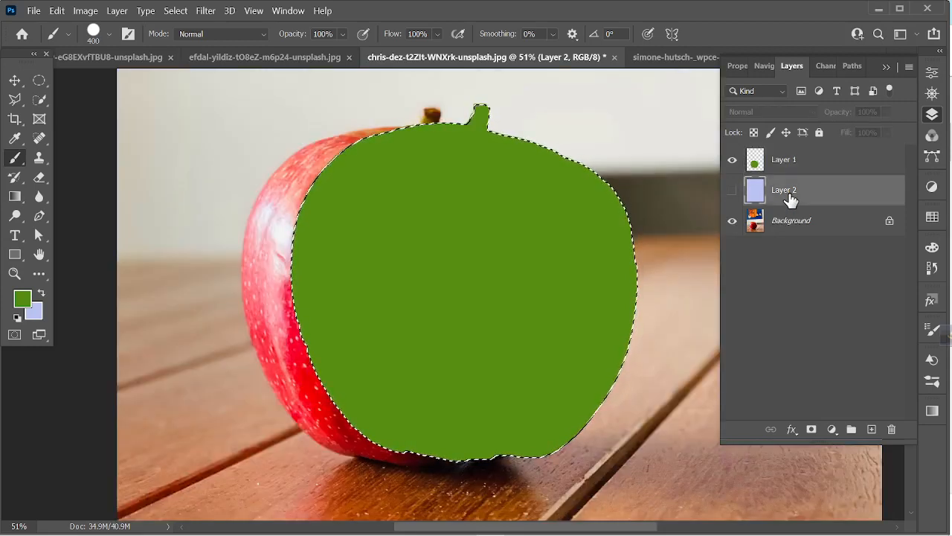
{"action": "key", "text": "ctrl+comma"}
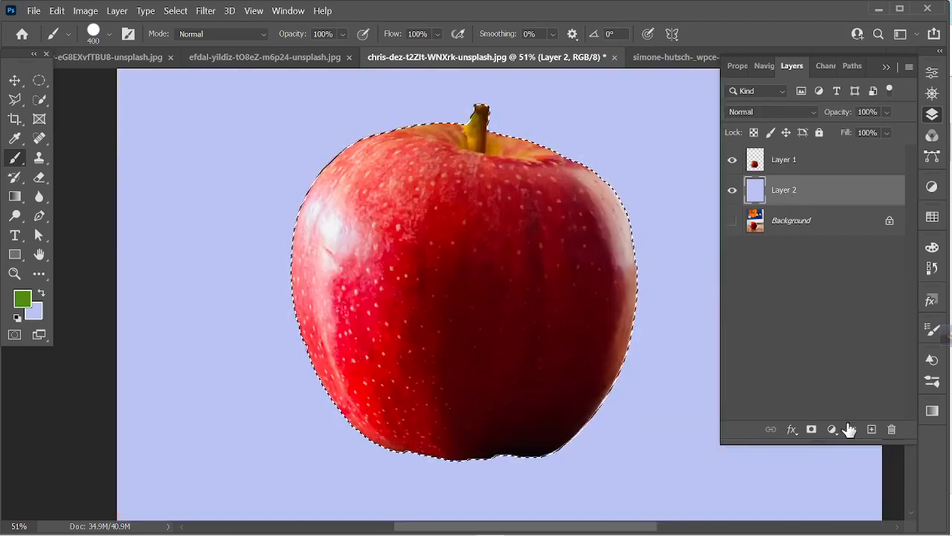
Add a new layer above the apple layer and paint the whole selected apple area green on it
{"action": "left_click", "coordinate": [872, 429]}
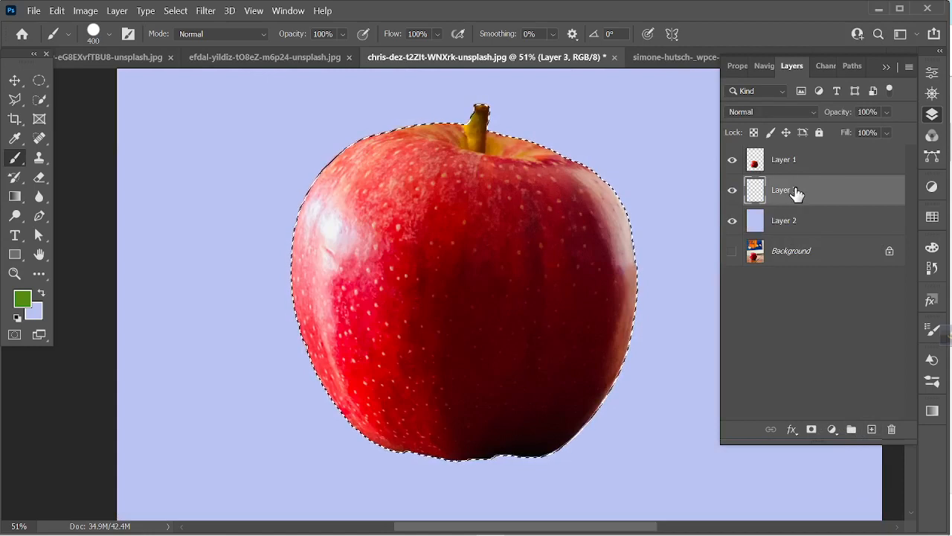
{"action": "left_click_drag", "start_coordinate": [796, 193], "coordinate": [809, 162]}
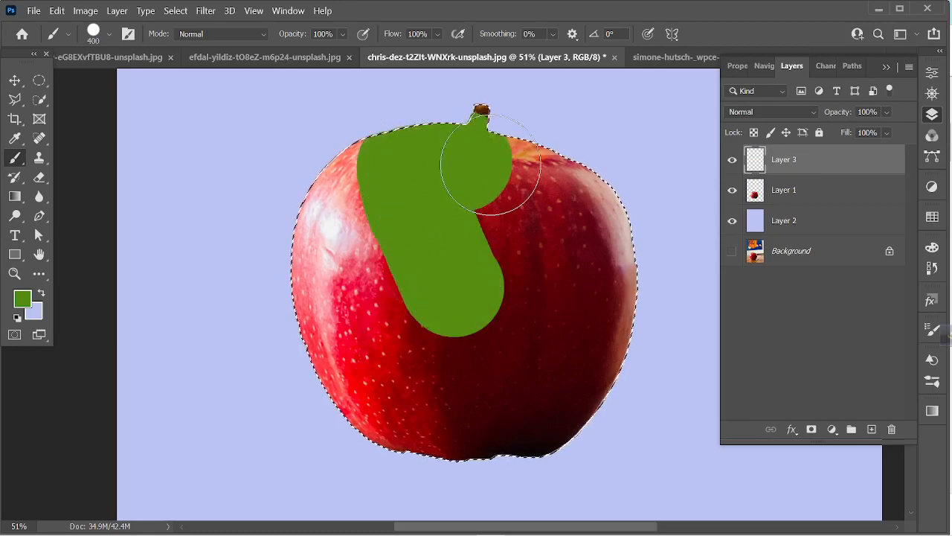
{"action": "mouse_move", "coordinate": [610, 321]}
{"action": "left_mouse_down"}
{"action": "mouse_move", "coordinate": [542, 402]}
{"action": "mouse_move", "coordinate": [464, 423]}
{"action": "mouse_move", "coordinate": [383, 419]}
{"action": "mouse_move", "coordinate": [326, 311]}
{"action": "mouse_move", "coordinate": [317, 217]}
{"action": "mouse_move", "coordinate": [326, 177]}
{"action": "mouse_move", "coordinate": [373, 183]}
{"action": "mouse_move", "coordinate": [386, 333]}
{"action": "mouse_move", "coordinate": [542, 287]}
{"action": "mouse_move", "coordinate": [507, 213]}
{"action": "mouse_move", "coordinate": [504, 295]}
{"action": "mouse_move", "coordinate": [540, 255]}
{"action": "mouse_move", "coordinate": [527, 158]}
{"action": "mouse_move", "coordinate": [475, 141]}
{"action": "mouse_move", "coordinate": [487, 151]}
{"action": "mouse_move", "coordinate": [463, 120]}
{"action": "mouse_move", "coordinate": [340, 149]}
{"action": "left_mouse_up"}
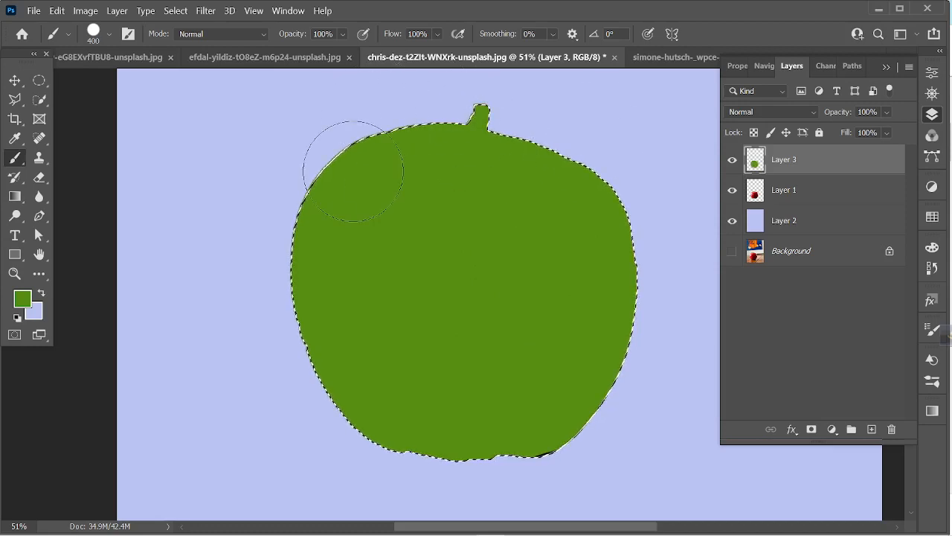
Set the green paint layer's blend mode to Hue, also previewing Overlay, and clear the selection
{"action": "left_click", "coordinate": [782, 117]}
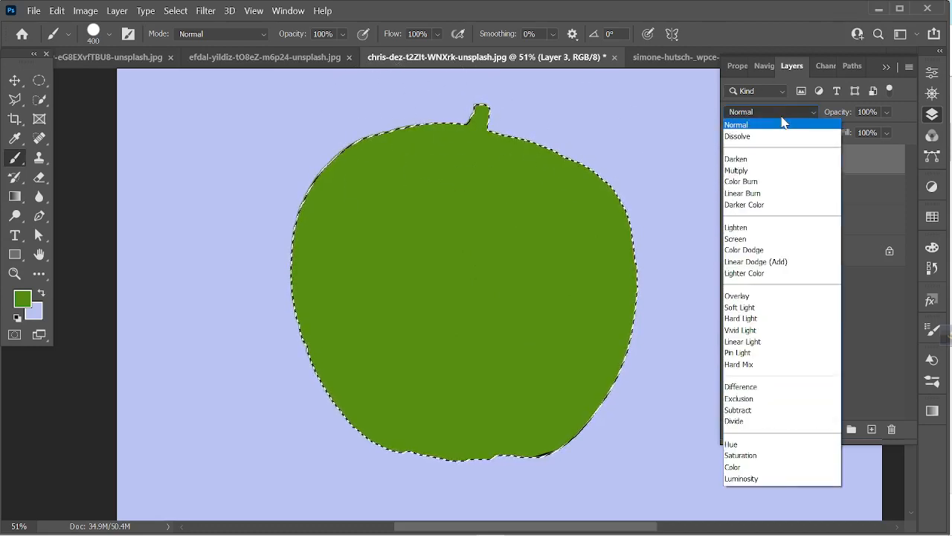
{"action": "left_click", "coordinate": [752, 445]}
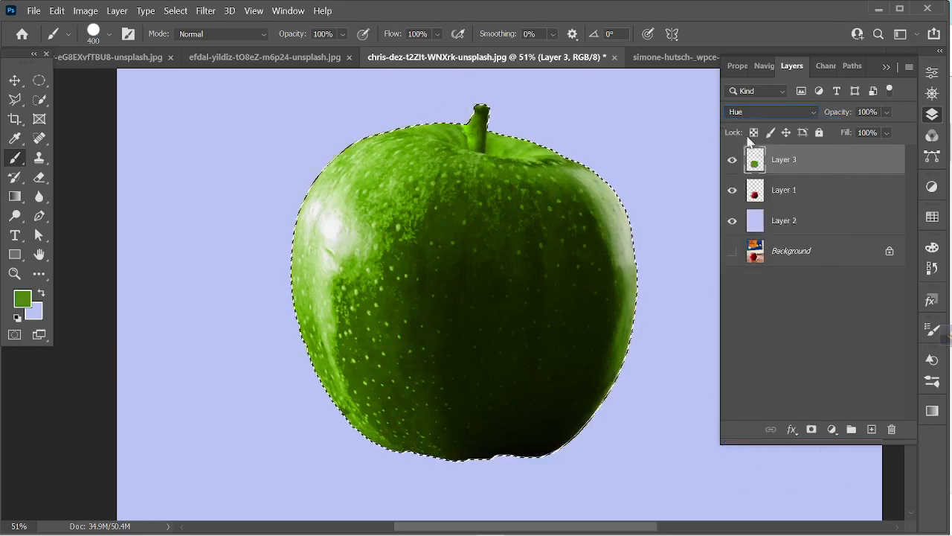
{"action": "left_click", "coordinate": [765, 113]}
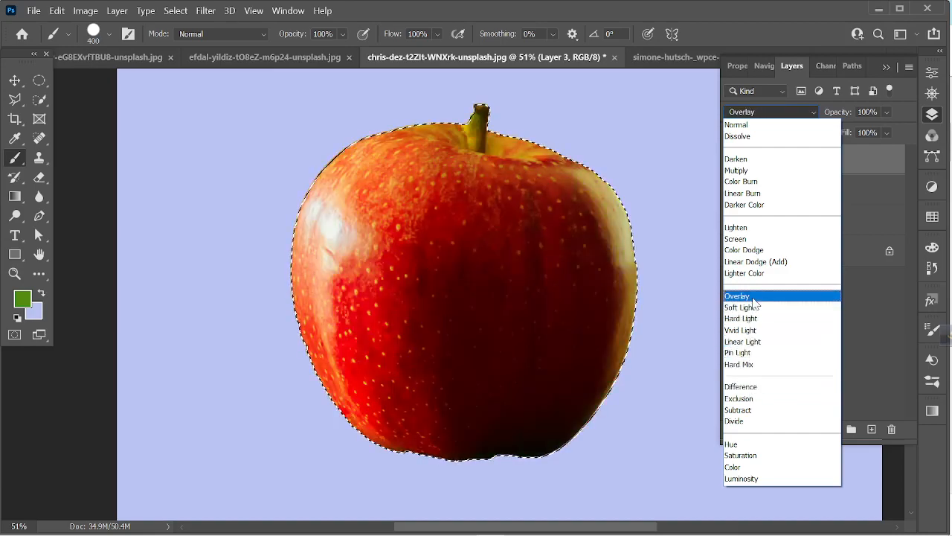
{"action": "left_click", "coordinate": [756, 444]}
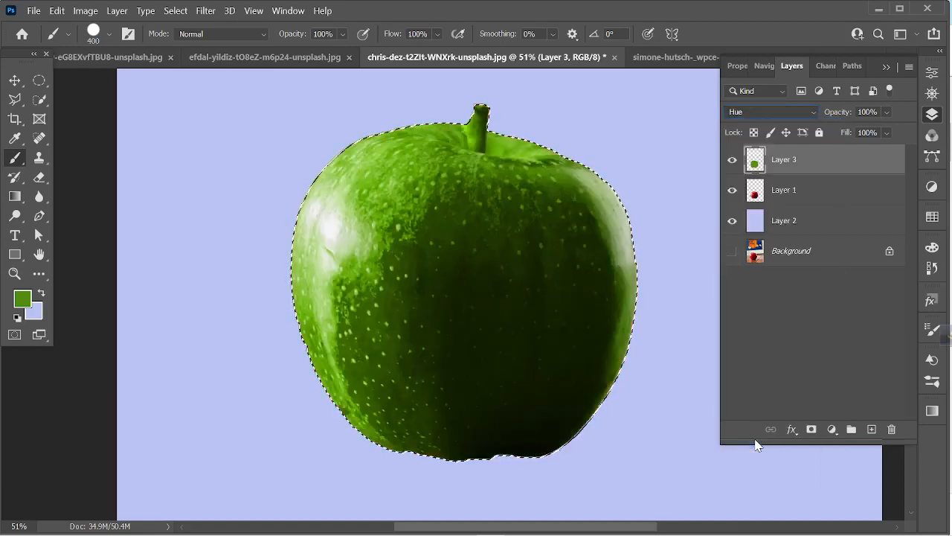
{"action": "key", "text": "v"}
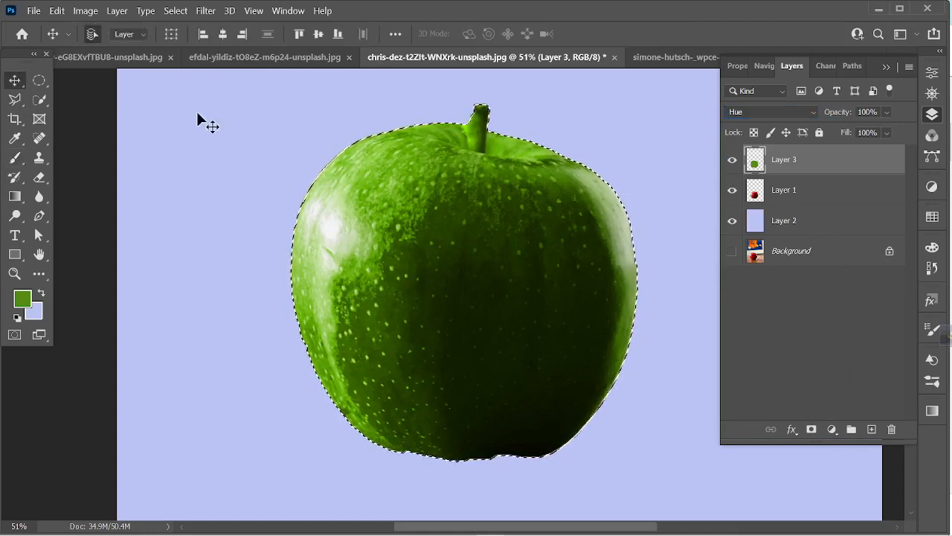
{"action": "key", "text": "ctrl"}
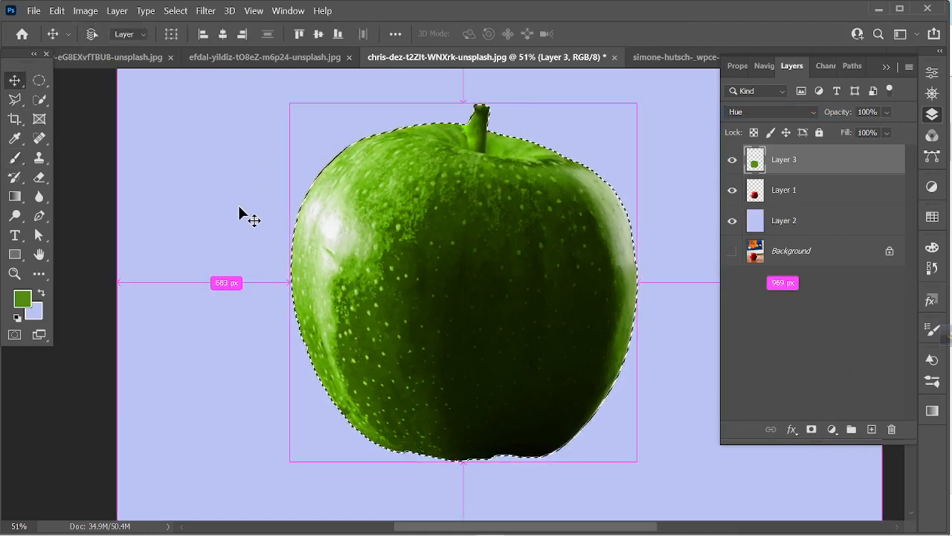
{"action": "key", "text": "ctrl+d"}
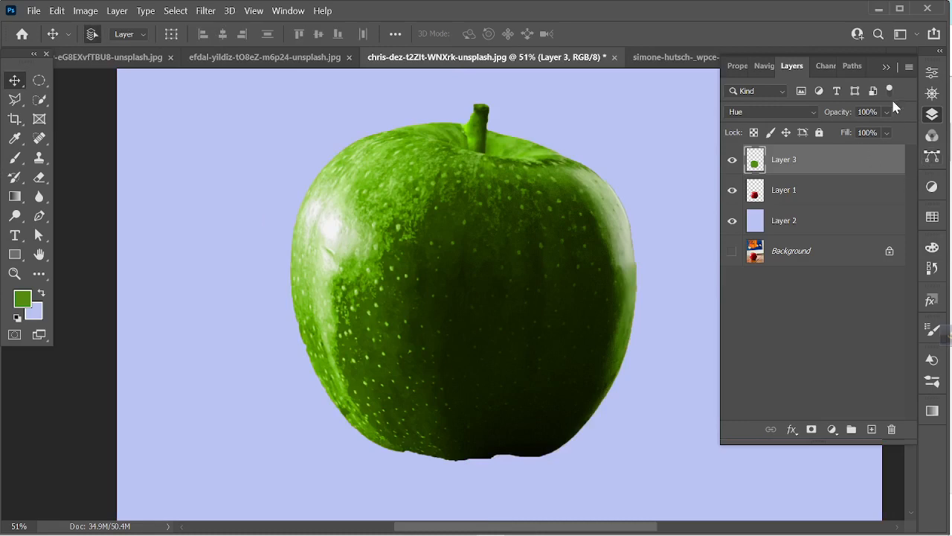
Try lowering the green paint layer's opacity to 83% and return it to 100%
{"action": "left_click_drag", "start_coordinate": [839, 115], "coordinate": [824, 119]}
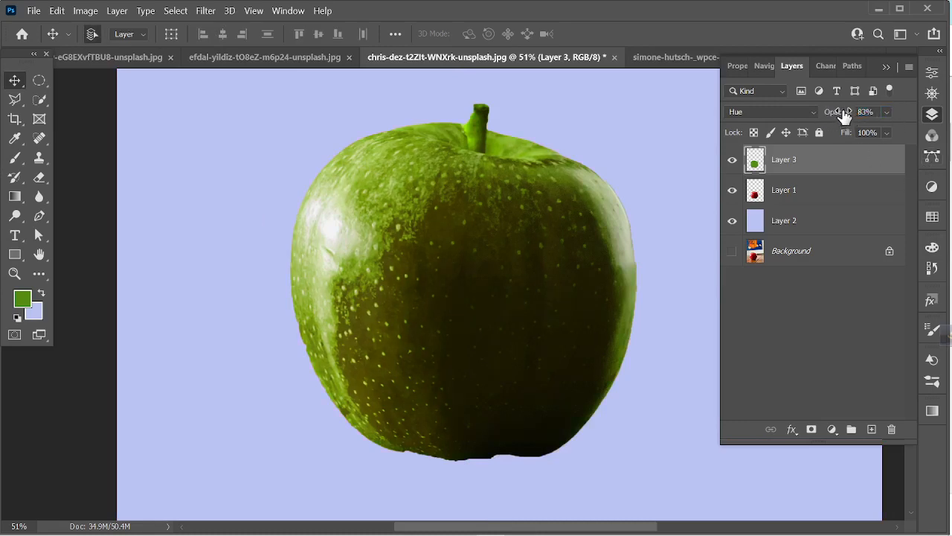
{"action": "left_click_drag", "start_coordinate": [839, 113], "coordinate": [850, 114]}
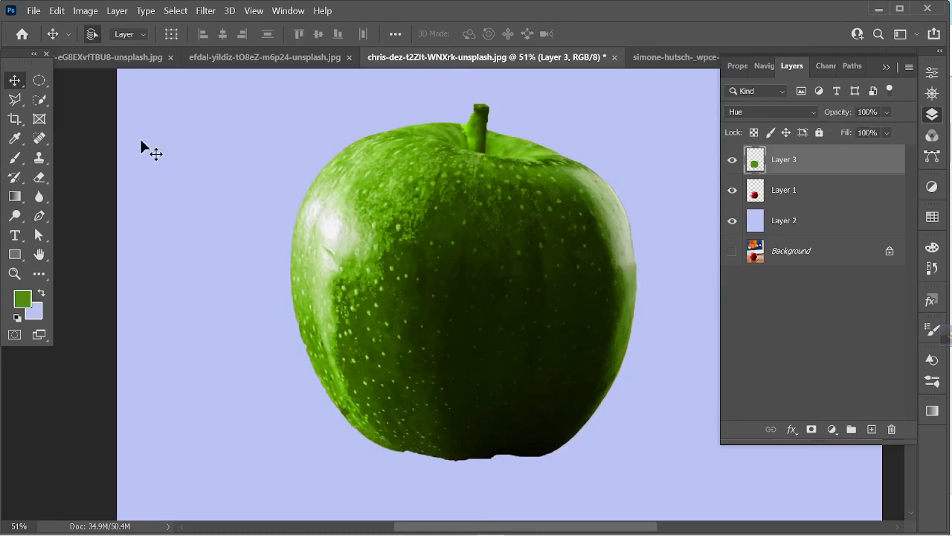
{"action": "scroll", "coordinate": [224, 239], "scroll_direction": "down", "scroll_amount": 5}
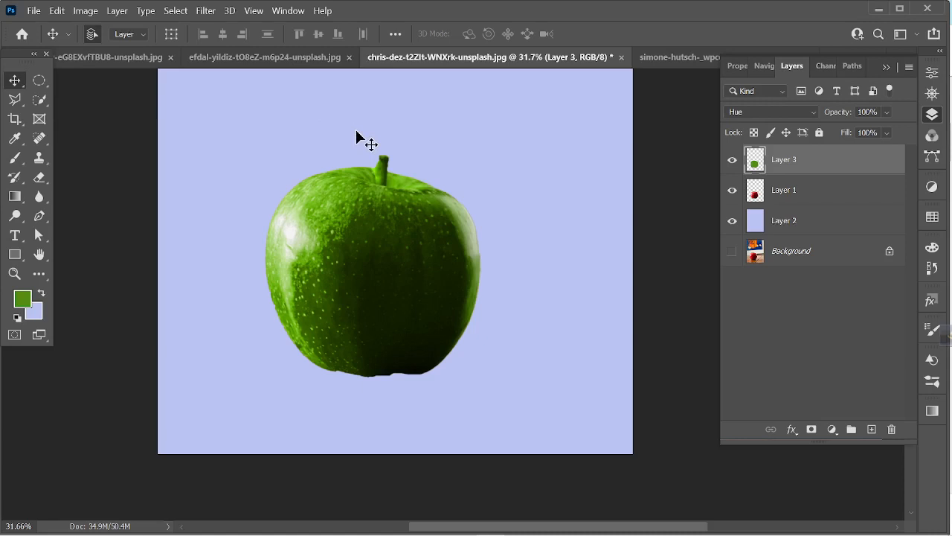
Switch to the Unsplash page in Chrome and search its photos for "tree"
{"action": "mouse_move", "coordinate": [471, 530]}
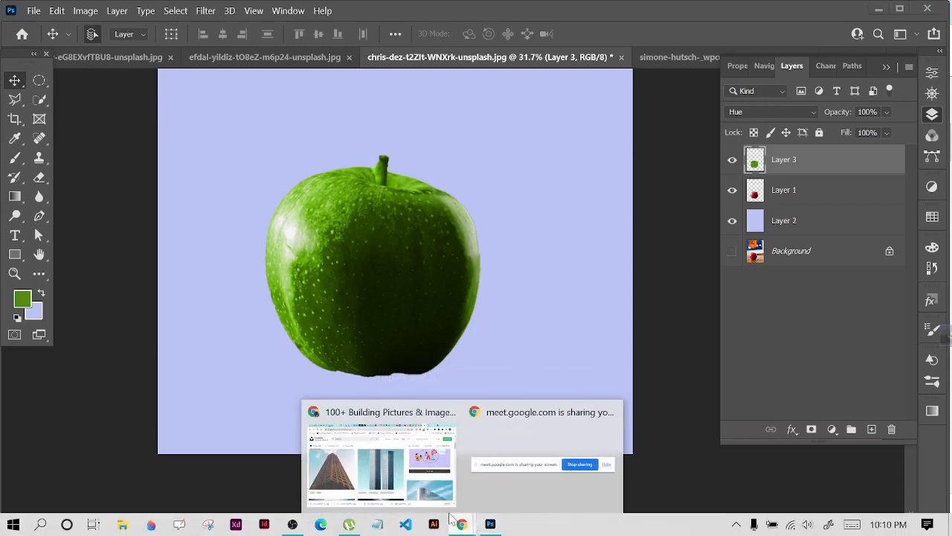
{"action": "left_click", "coordinate": [380, 457]}
{"action": "left_click_drag", "start_coordinate": [239, 97], "coordinate": [182, 100]}
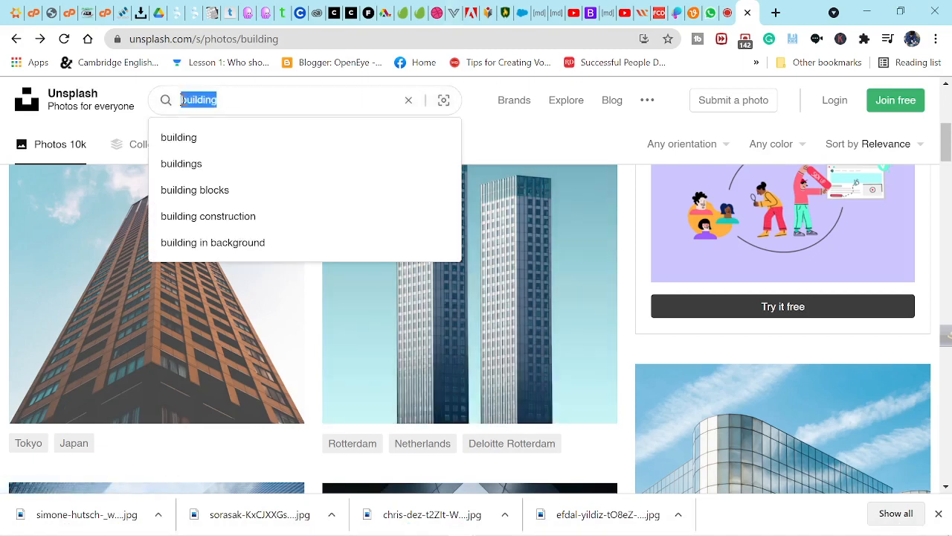
{"action": "type", "text": "tree"}
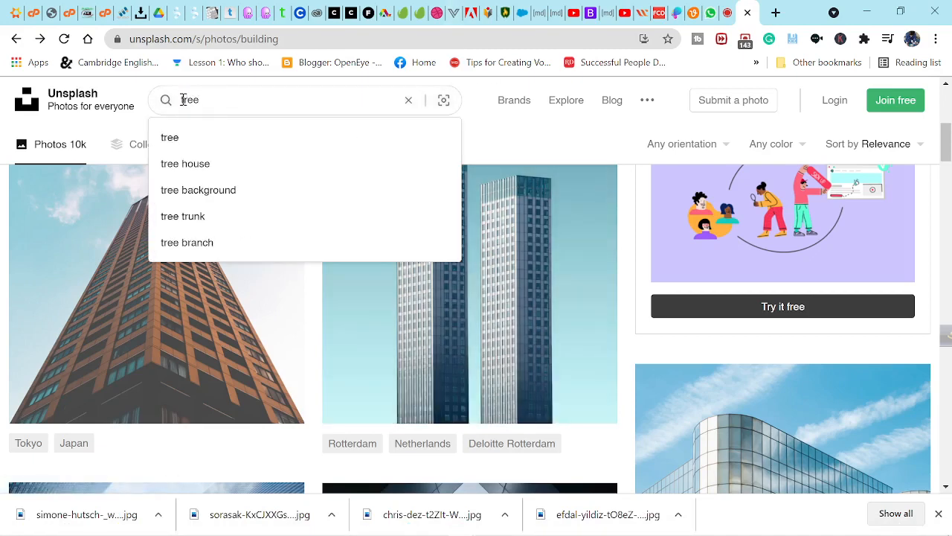
{"action": "left_click", "coordinate": [182, 141]}
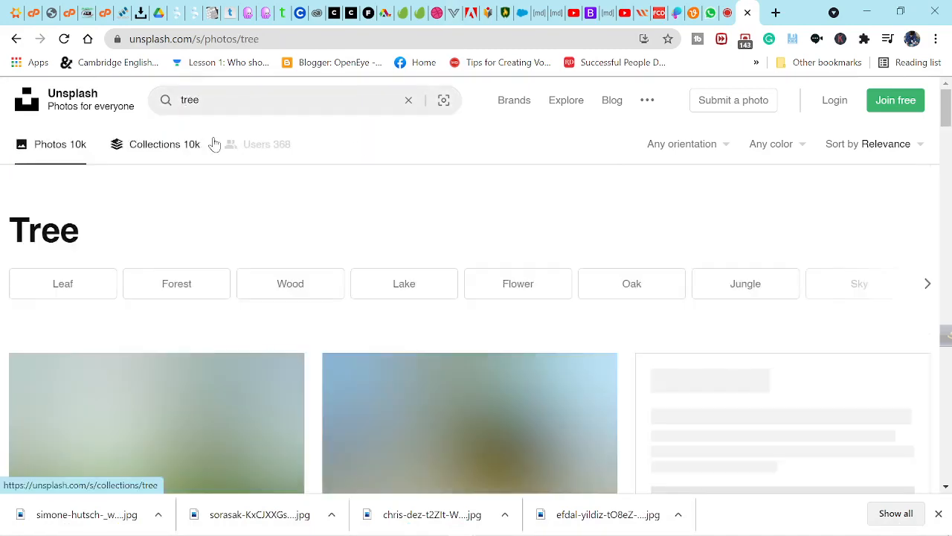
Download the photo of a green tree on grassland and save it as a JPEG in the Downloads folder
{"action": "scroll", "coordinate": [408, 307], "scroll_direction": "down", "scroll_amount": 3}
{"action": "scroll", "coordinate": [407, 307], "scroll_direction": "up", "scroll_amount": 1}
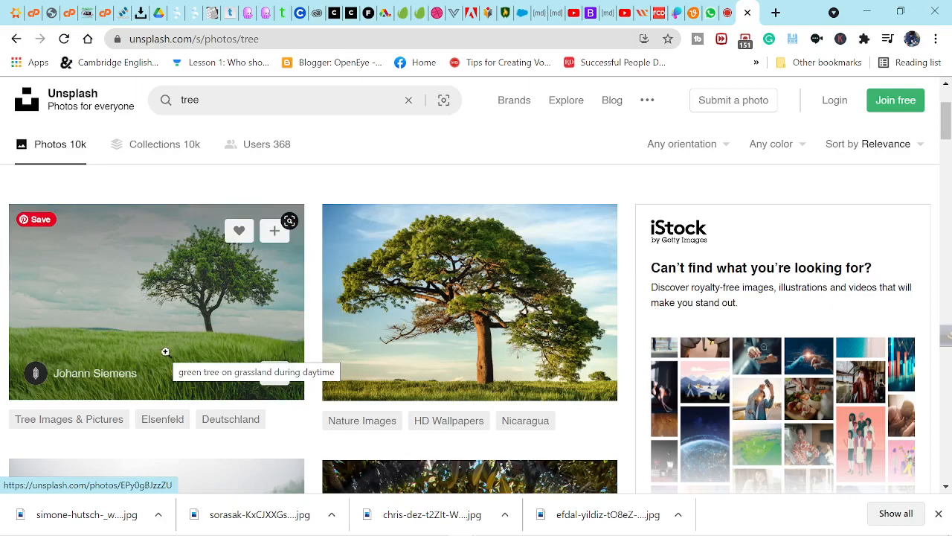
{"action": "scroll", "coordinate": [166, 352], "scroll_direction": "down", "scroll_amount": 3}
{"action": "scroll", "coordinate": [165, 356], "scroll_direction": "up", "scroll_amount": 5}
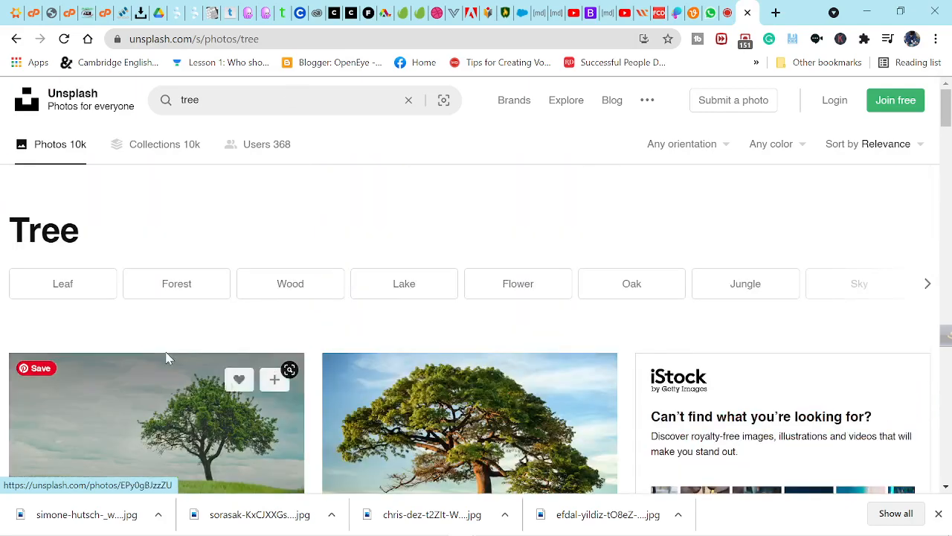
{"action": "scroll", "coordinate": [168, 357], "scroll_direction": "down", "scroll_amount": 1}
{"action": "scroll", "coordinate": [167, 357], "scroll_direction": "down", "scroll_amount": 2}
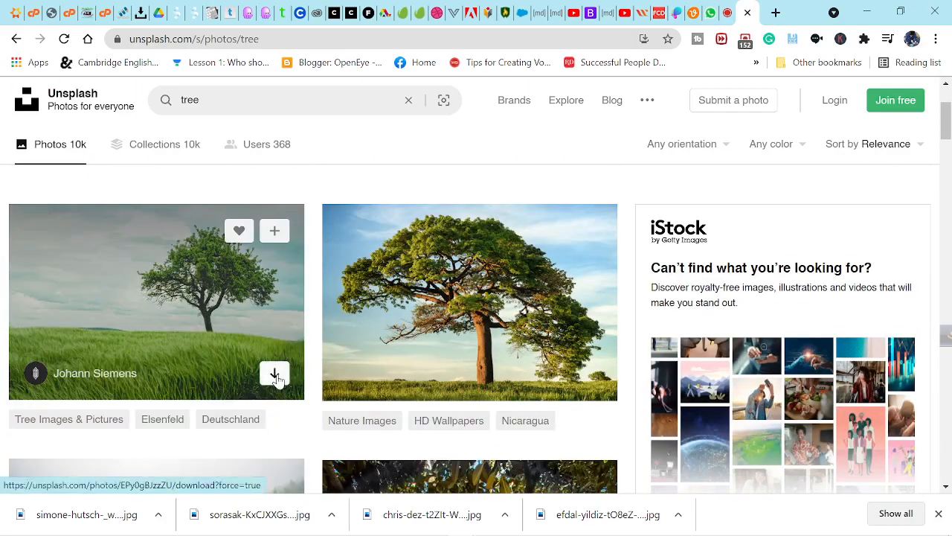
{"action": "left_click", "coordinate": [275, 375]}
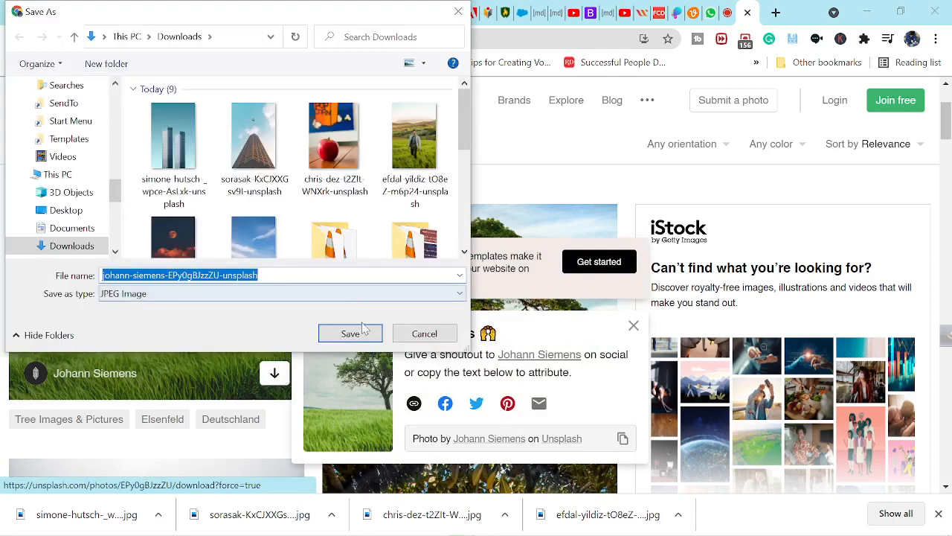
{"action": "left_click", "coordinate": [363, 333]}
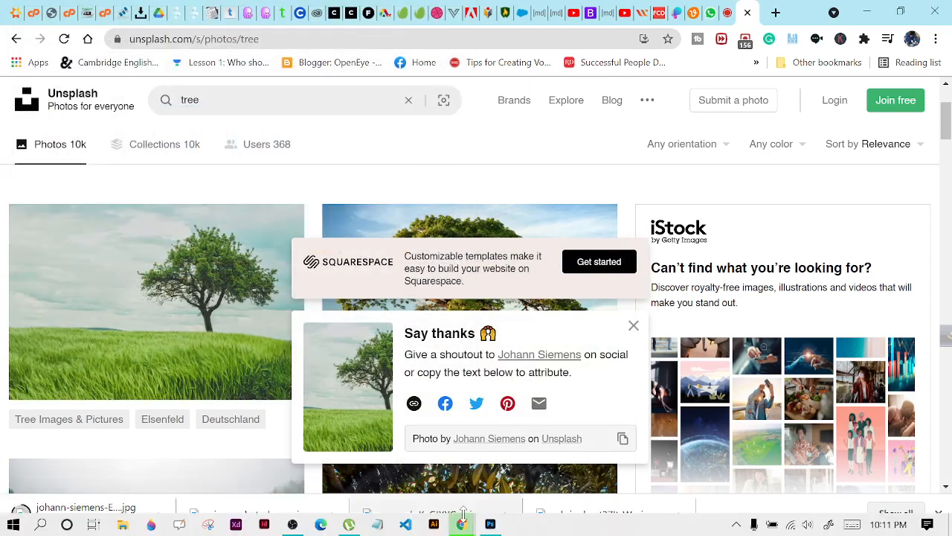
Return to Photoshop and open the downloaded tree photo from the Downloads folder
{"action": "mouse_move", "coordinate": [490, 525]}
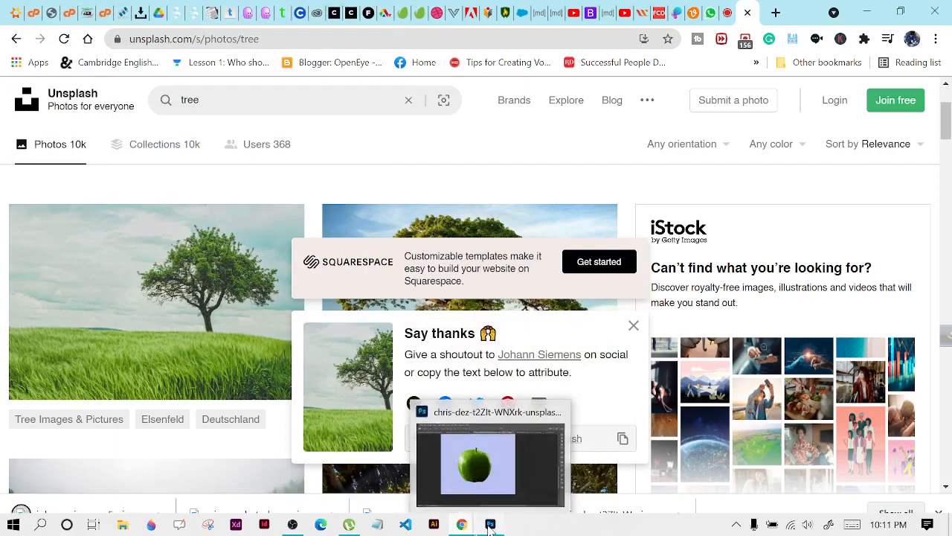
{"action": "left_click", "coordinate": [426, 450]}
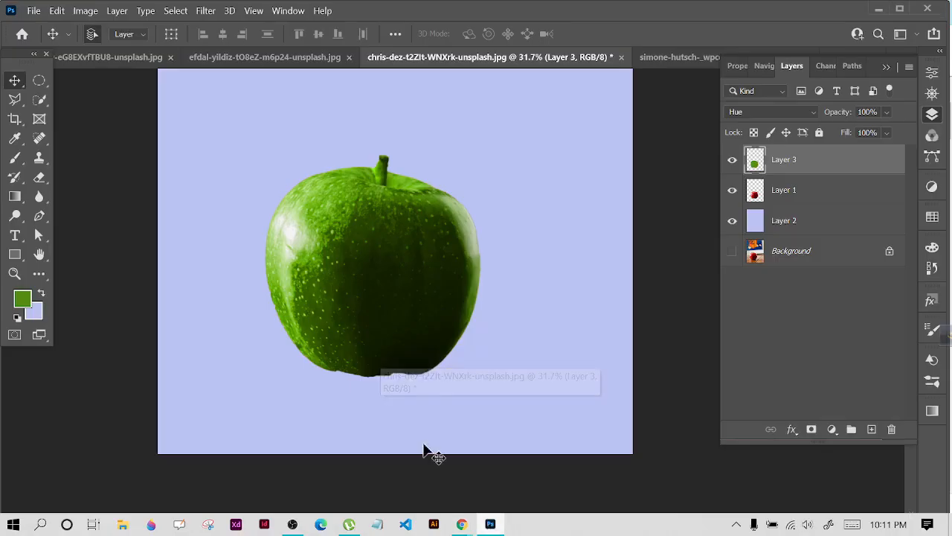
{"action": "left_click", "coordinate": [31, 12]}
{"action": "left_click", "coordinate": [36, 38]}
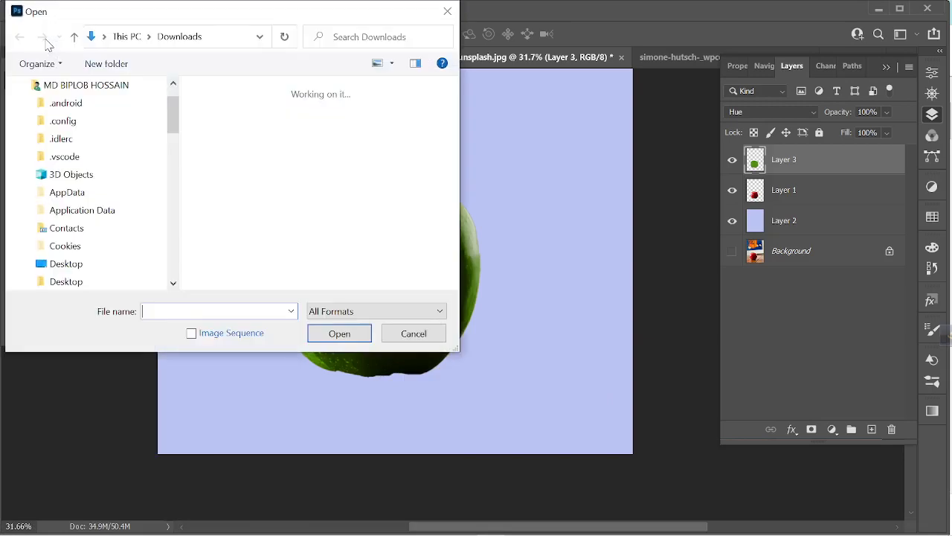
{"action": "left_click", "coordinate": [230, 145]}
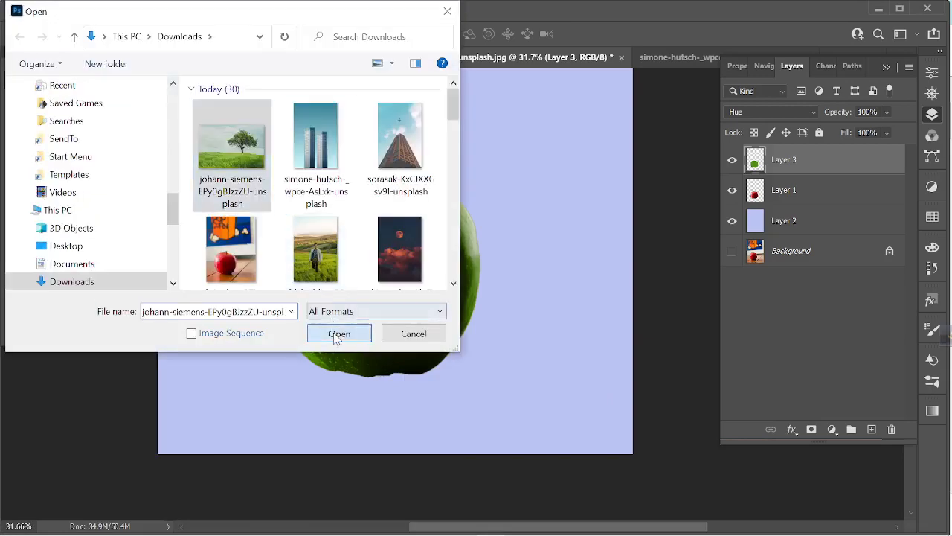
{"action": "left_click", "coordinate": [339, 334]}
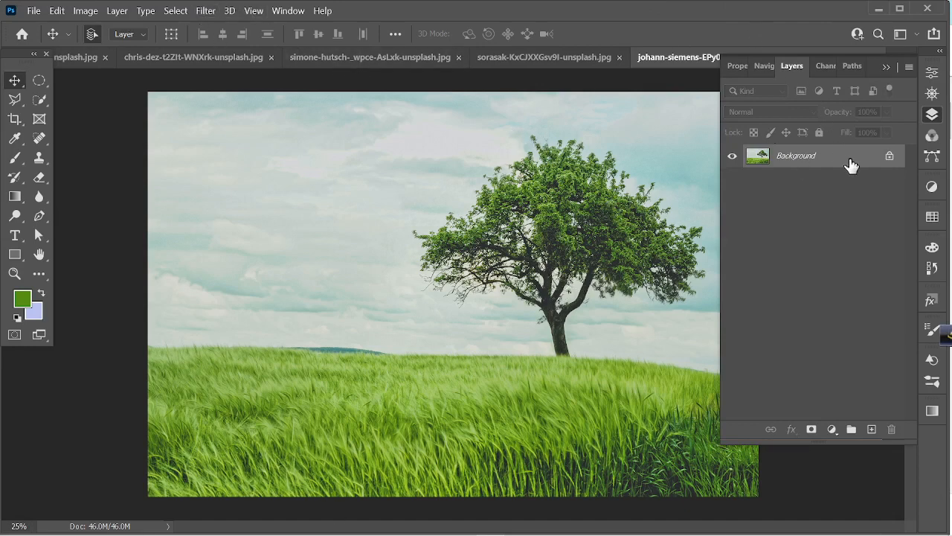
Unlock the tree photo's Background layer and start a Color Range selection with the tree in view
{"action": "left_click", "coordinate": [890, 157]}
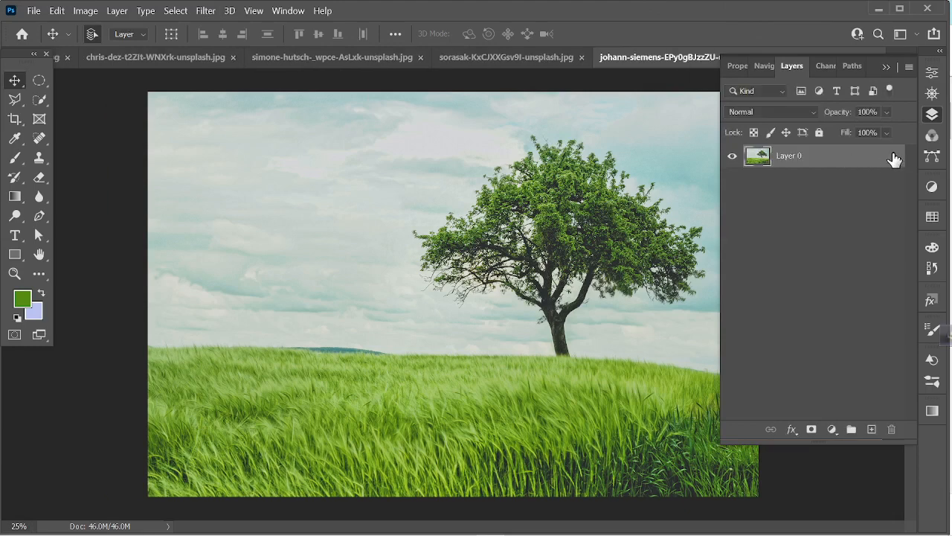
{"action": "left_click", "coordinate": [177, 10]}
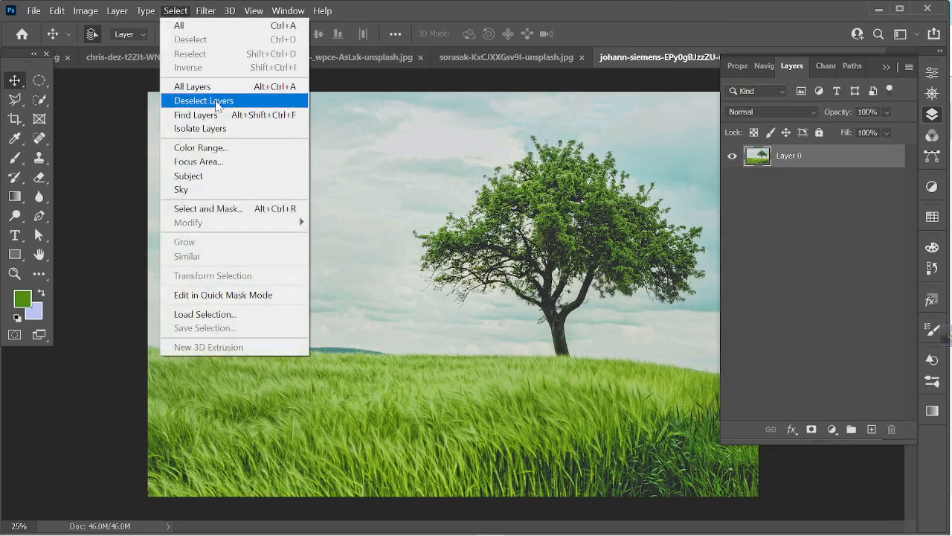
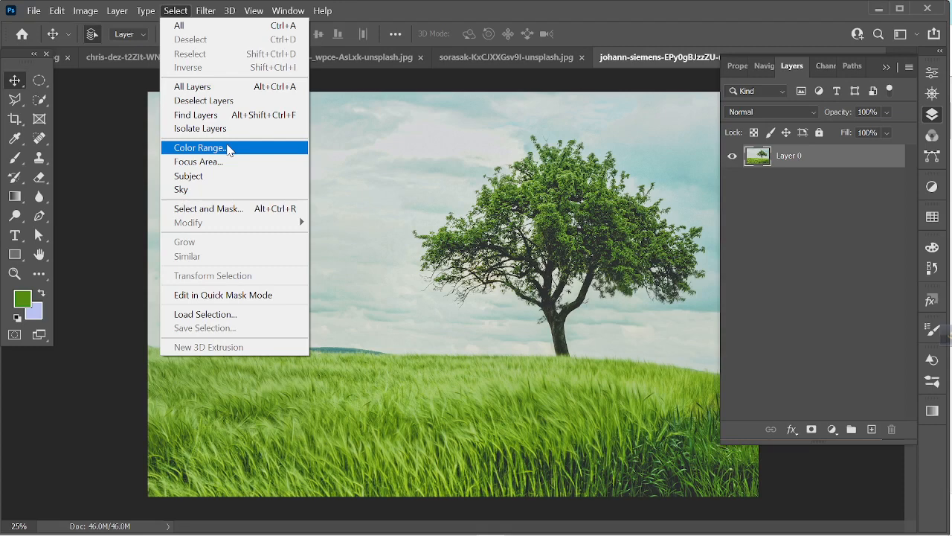
{"action": "left_click", "coordinate": [229, 150]}
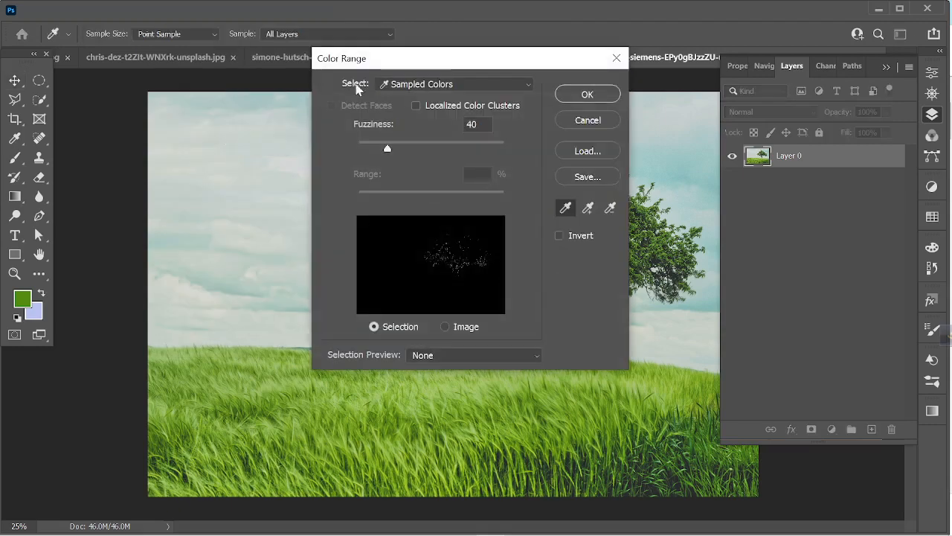
{"action": "left_click_drag", "start_coordinate": [524, 62], "coordinate": [281, 37]}
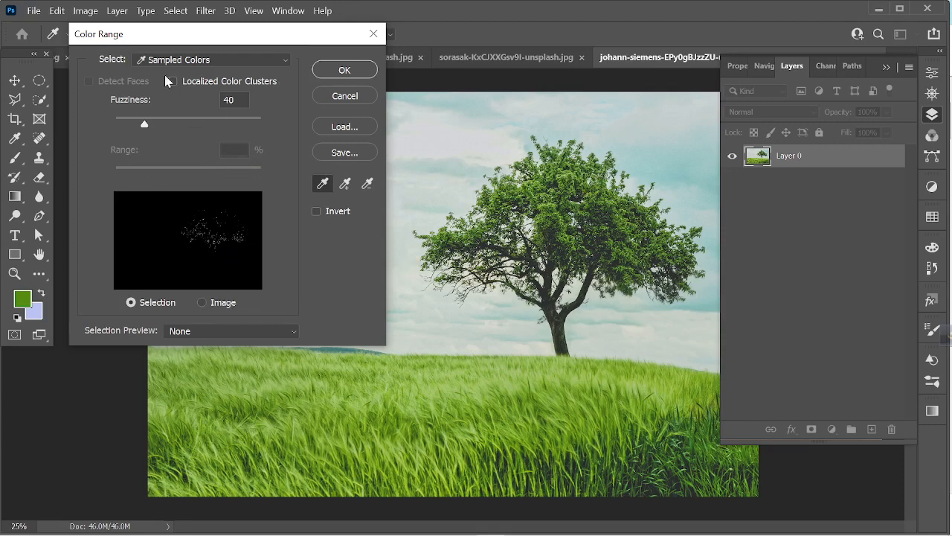
Sample the tree's dark foliage for the color range with fuzziness 69, and add a lighter leaf green to the sample
{"action": "left_click", "coordinate": [560, 207]}
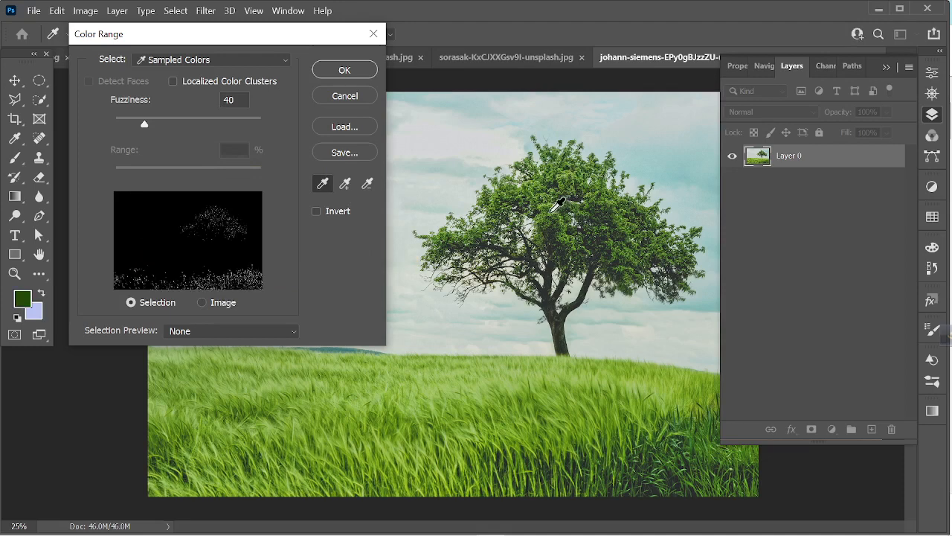
{"action": "left_click", "coordinate": [551, 190]}
{"action": "left_click_drag", "start_coordinate": [145, 124], "coordinate": [180, 131]}
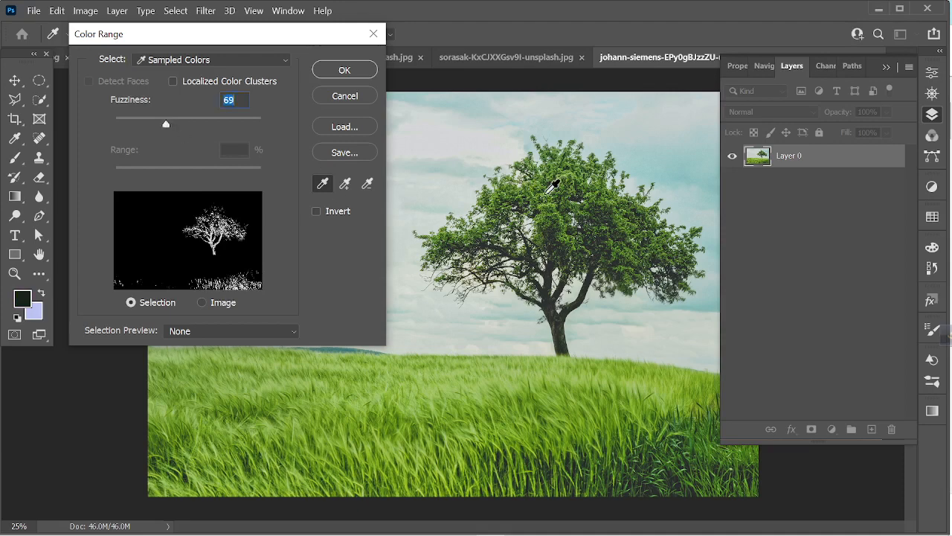
{"action": "left_click", "coordinate": [551, 164]}
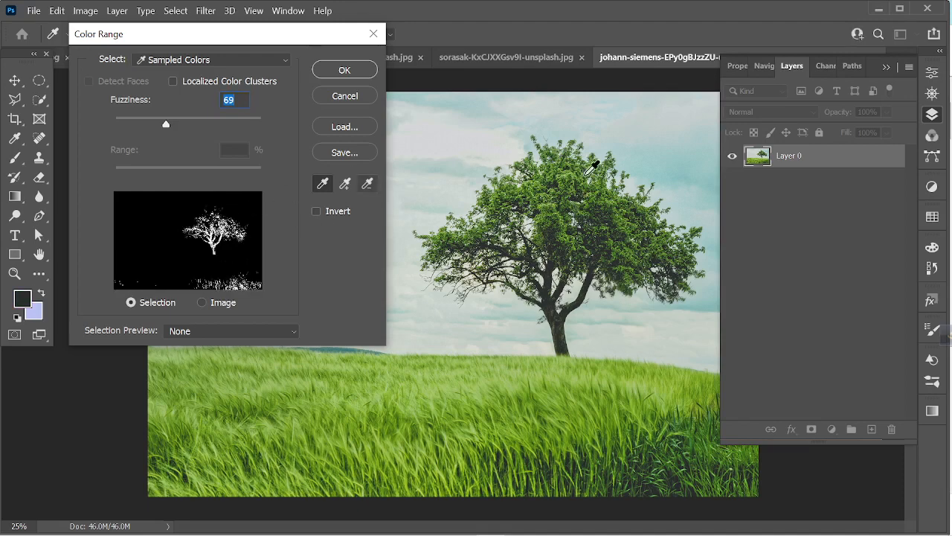
{"action": "left_click", "coordinate": [562, 173], "text": "alt"}
{"action": "left_click", "coordinate": [551, 180]}
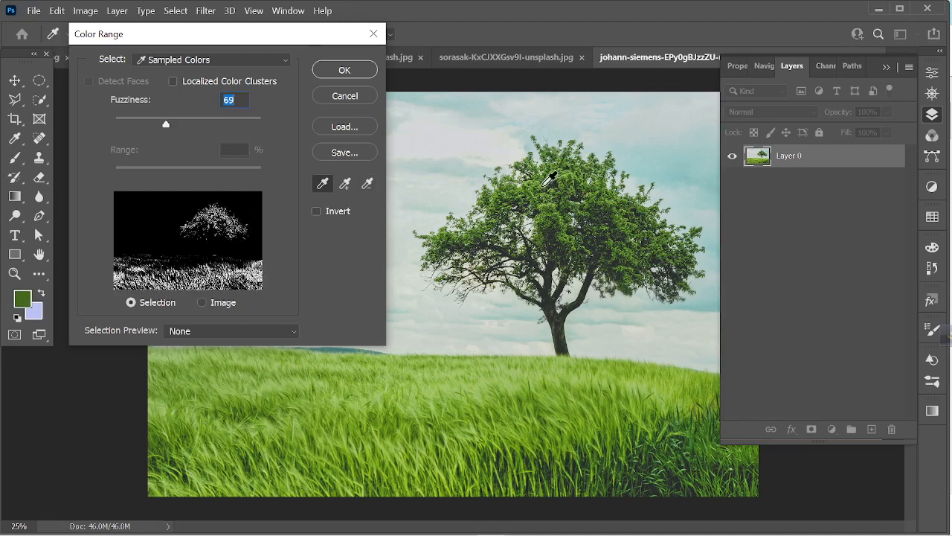
{"action": "left_click", "coordinate": [555, 227]}
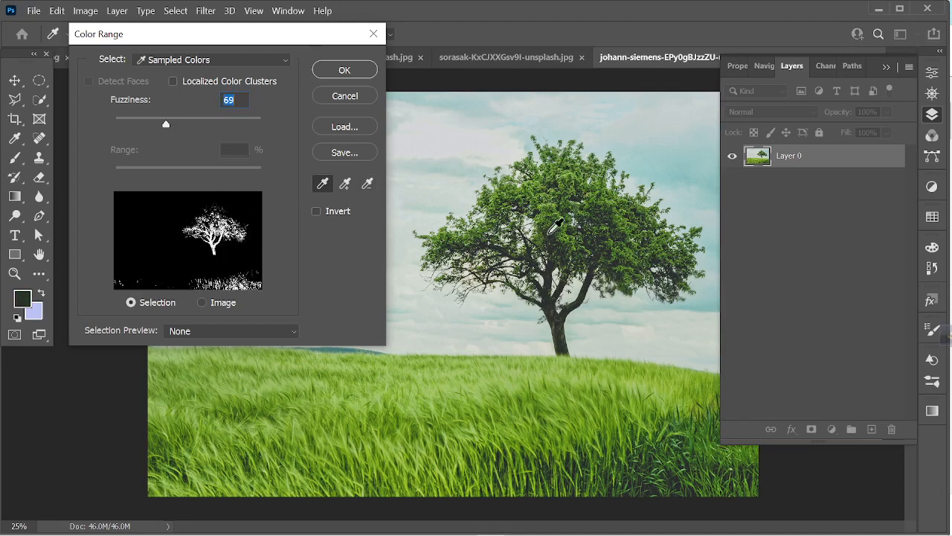
{"action": "left_click", "coordinate": [345, 184]}
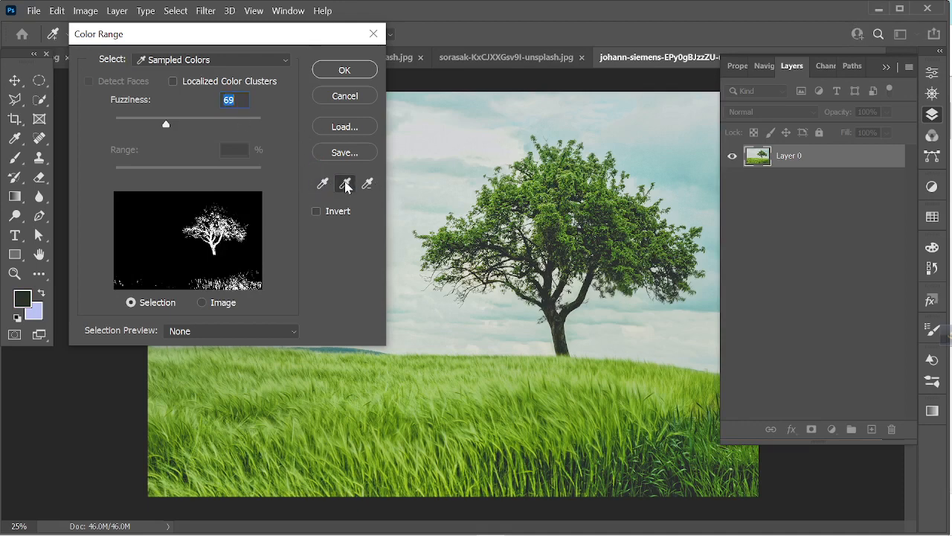
{"action": "left_click", "coordinate": [565, 157]}
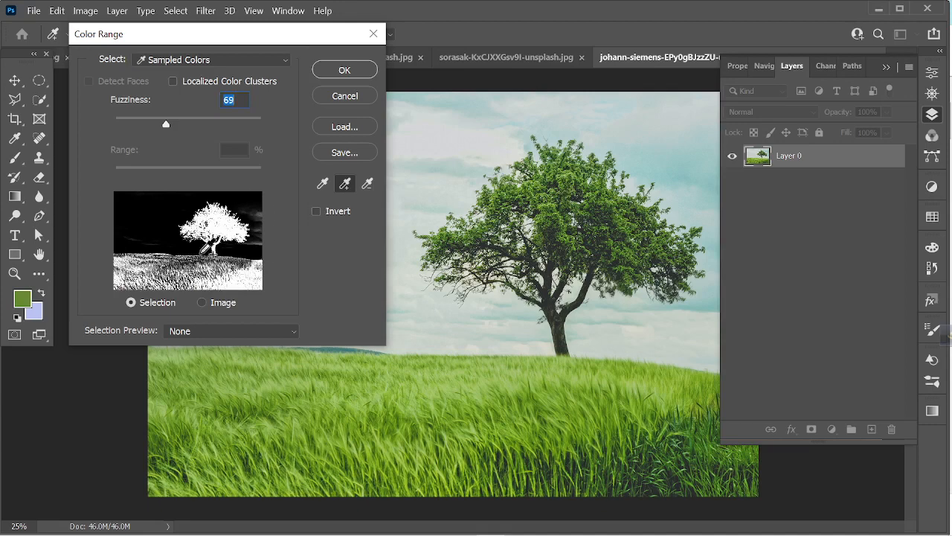
Apply the color range selection, copy the selected tree and grass to a new layer, and hide the original photo layer
{"action": "left_click", "coordinate": [323, 184]}
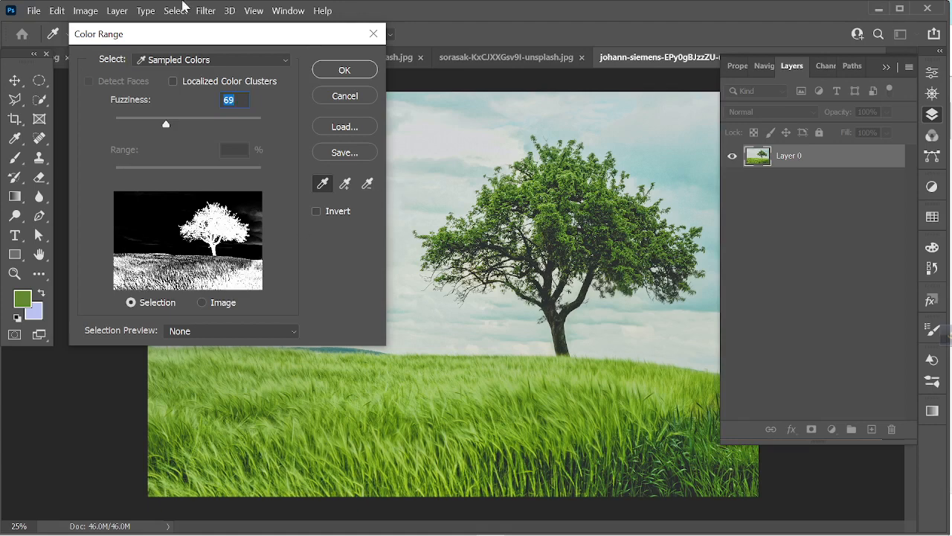
{"action": "left_click", "coordinate": [360, 70]}
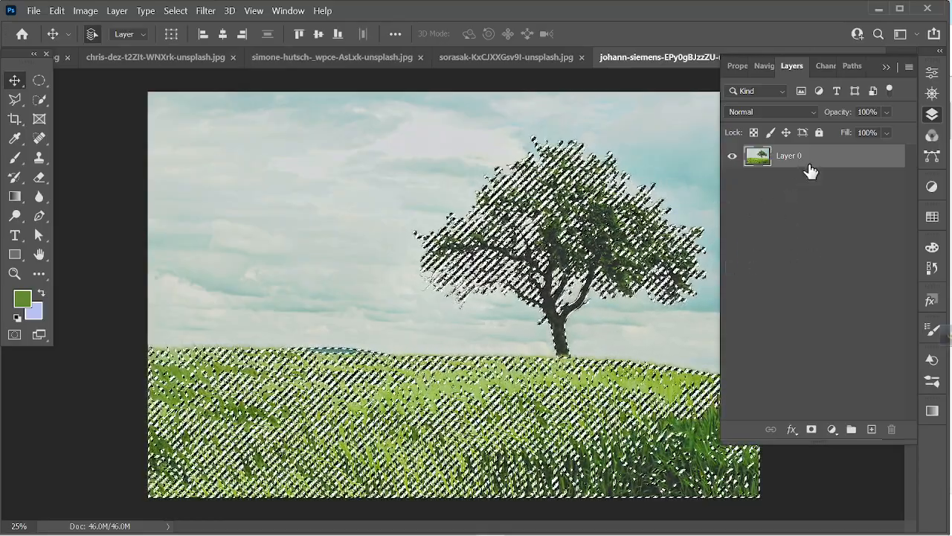
{"action": "key", "text": "ctrl+j"}
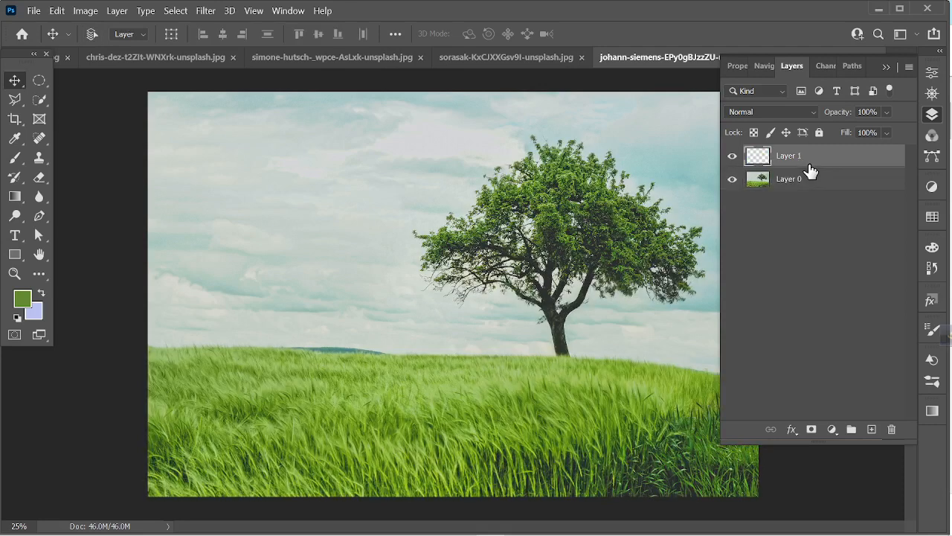
{"action": "left_click", "coordinate": [735, 180]}
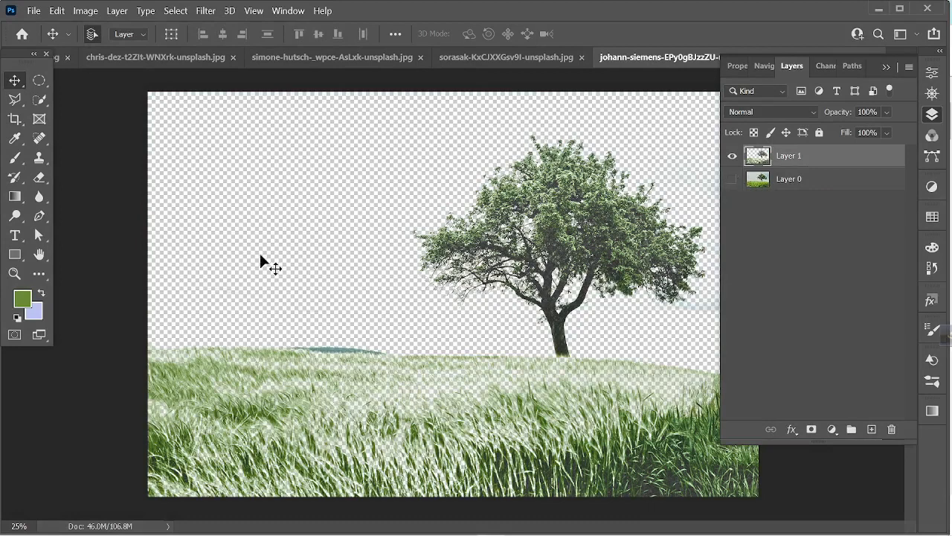
Try a feathered rectangular marquee around the tree, set the marquee feather to 0 px, and clear the selection
{"action": "left_click", "coordinate": [43, 85]}
{"action": "left_click", "coordinate": [119, 79]}
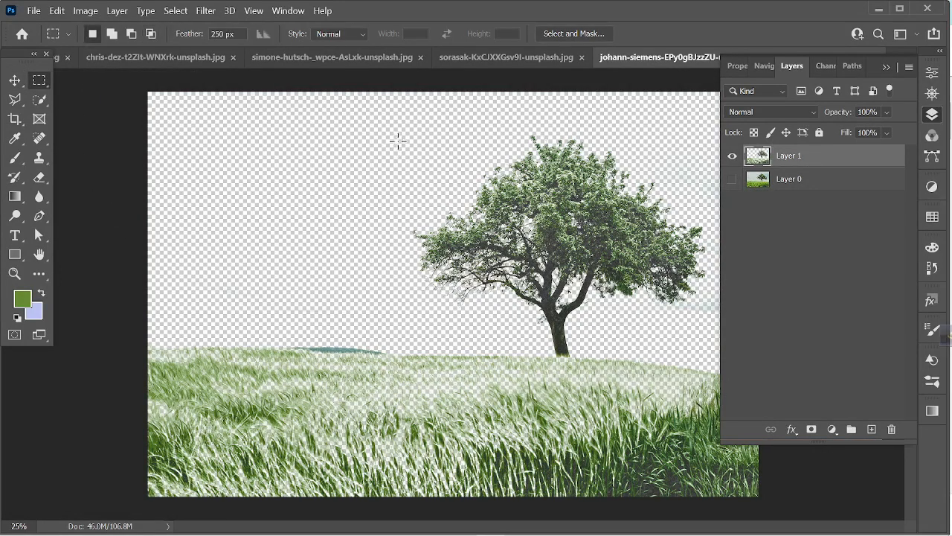
{"action": "left_click_drag", "start_coordinate": [378, 117], "coordinate": [700, 358]}
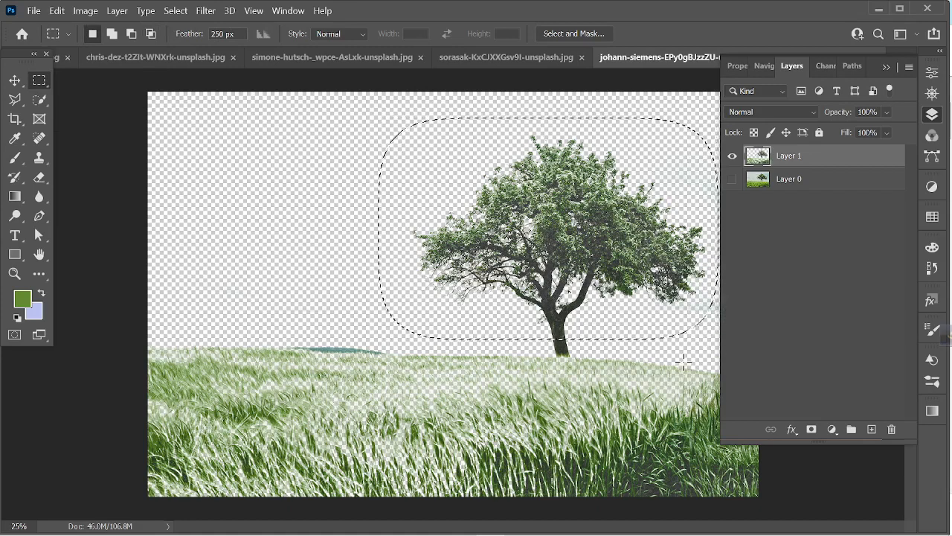
{"action": "double_click", "coordinate": [220, 33]}
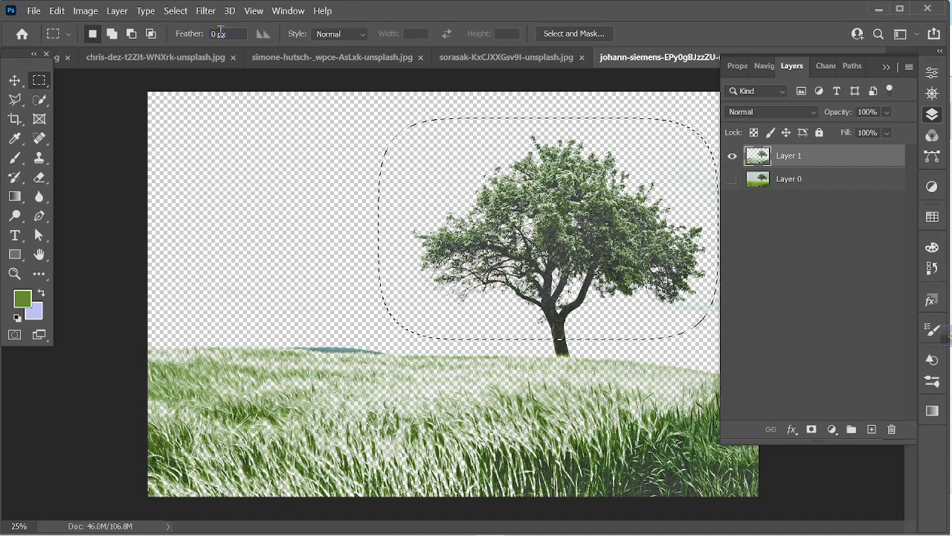
{"action": "type", "text": "0"}
{"action": "left_click", "coordinate": [15, 79]}
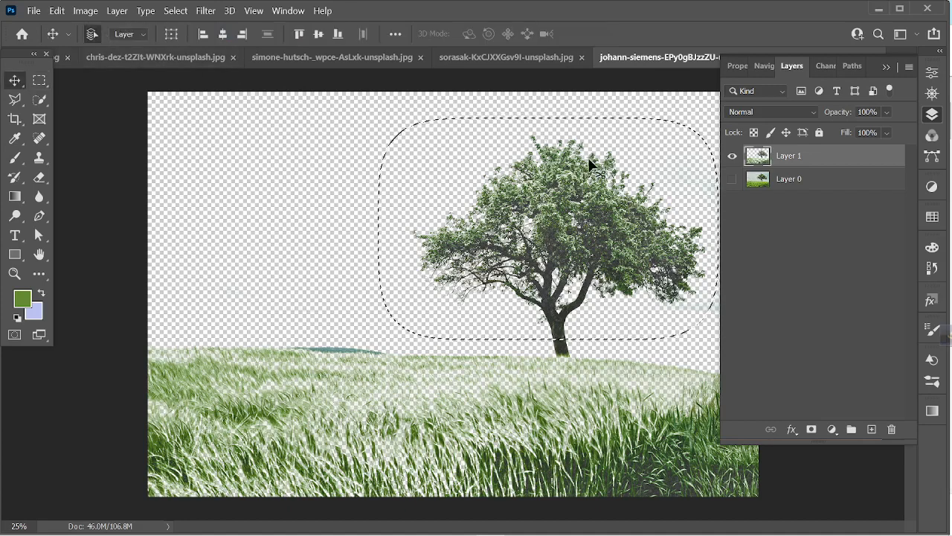
{"action": "key", "text": "ctrl+d"}
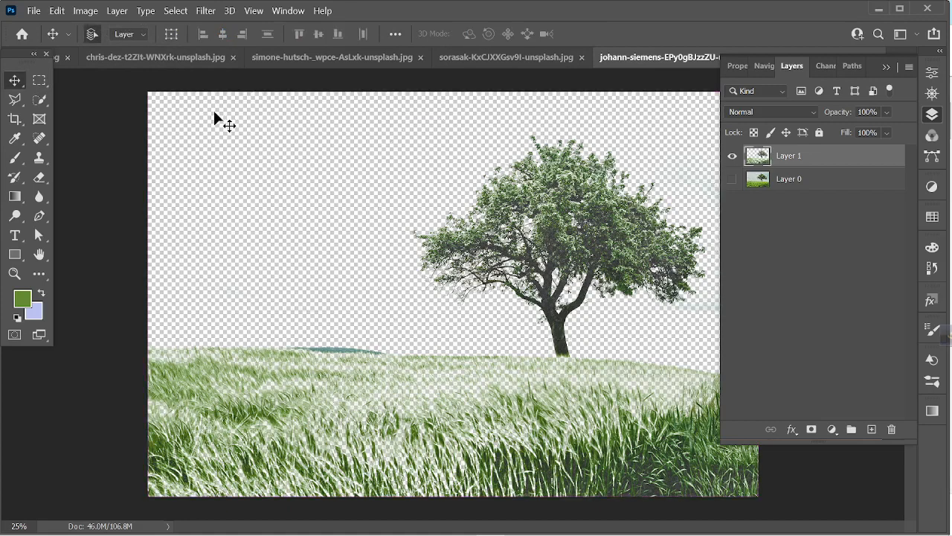
Select the tree above the grass with an unfeathered rectangular marquee and copy it to a new layer
{"action": "left_click", "coordinate": [39, 79]}
{"action": "left_click_drag", "start_coordinate": [378, 104], "coordinate": [718, 342]}
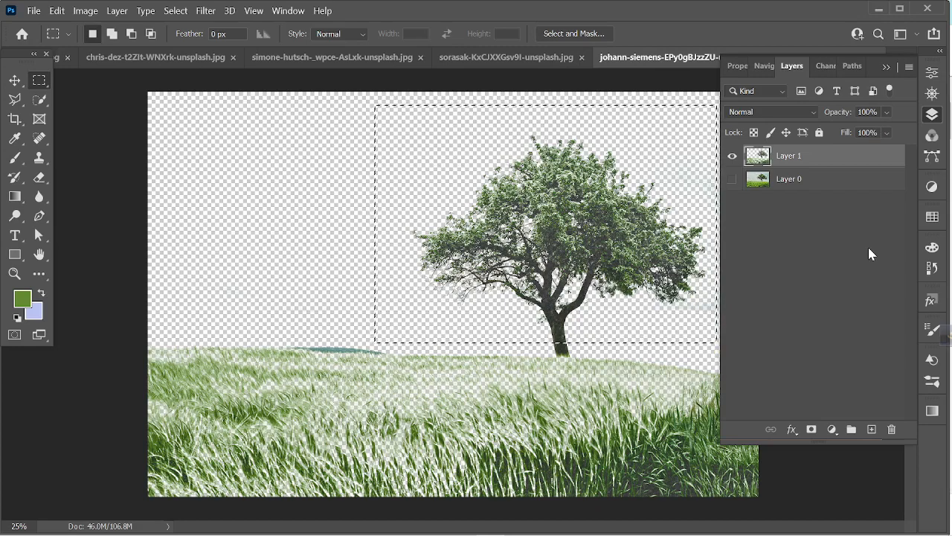
{"action": "key", "text": "ctrl+j"}
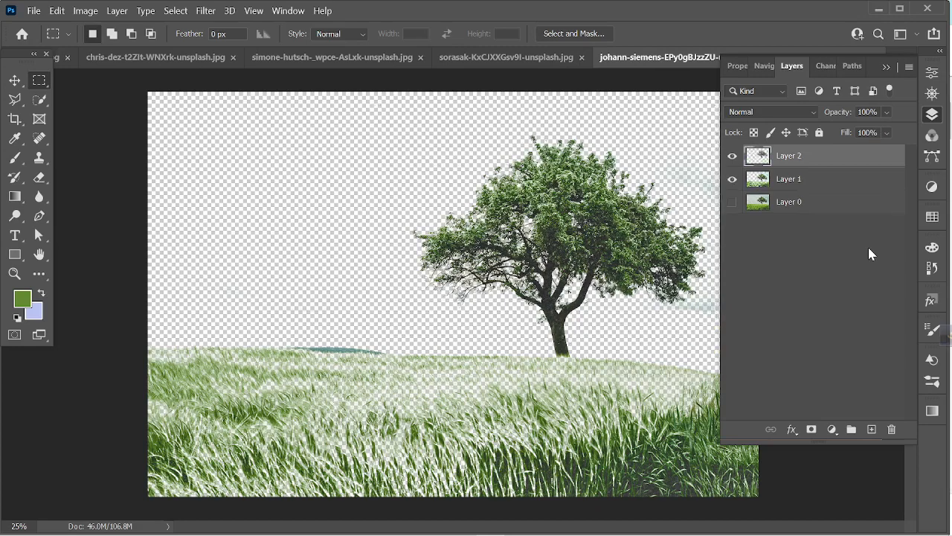
Hide Layer 1 with the grass and move the isolated tree left, toward the middle of the canvas
{"action": "left_click", "coordinate": [731, 180]}
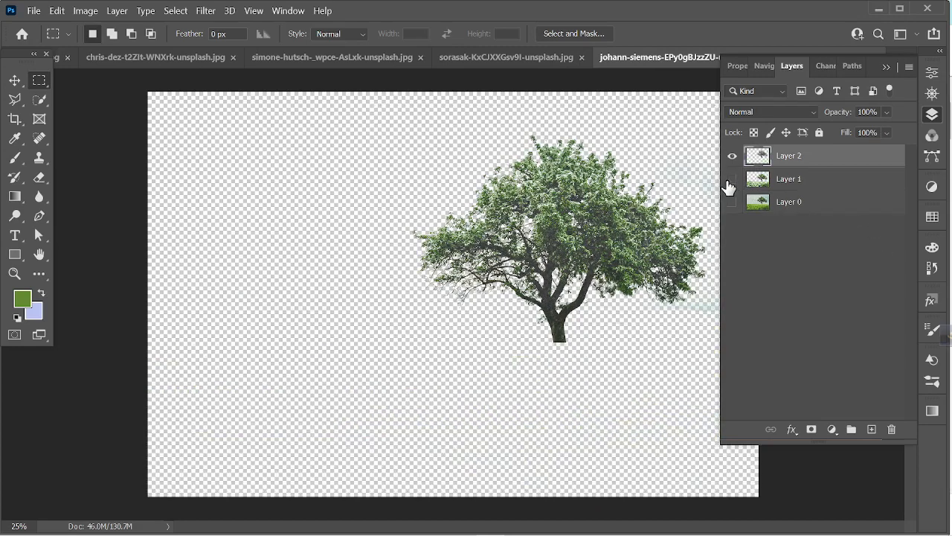
{"action": "left_click", "coordinate": [15, 80]}
{"action": "left_click_drag", "start_coordinate": [563, 218], "coordinate": [412, 246]}
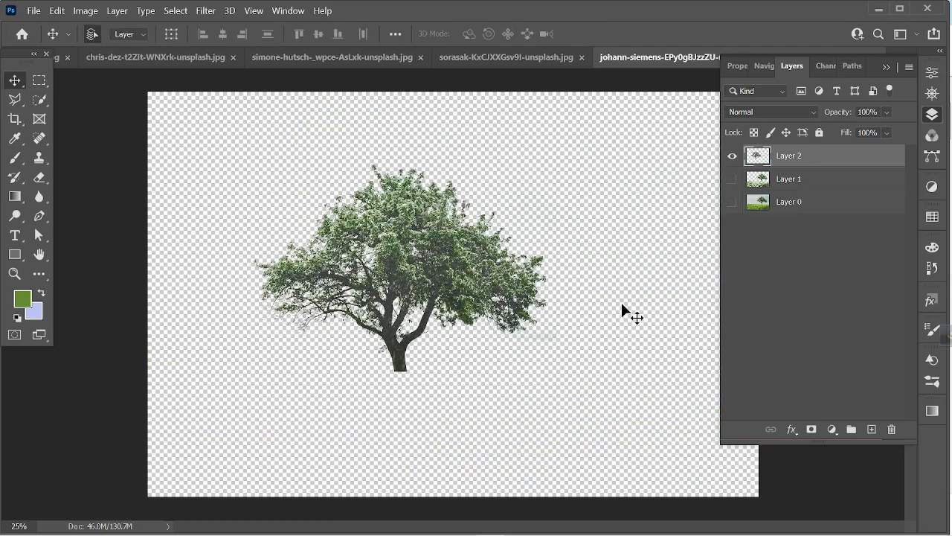